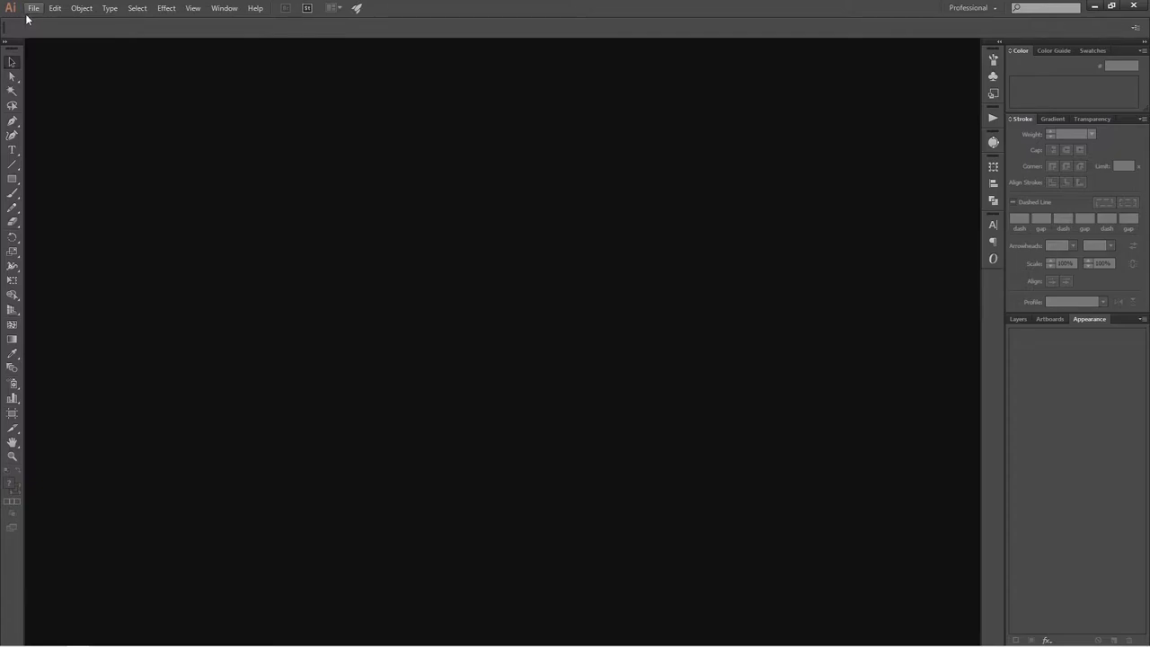
Step: Start a new document from the Web profile and switch its units to inches
{"action": "left_click", "coordinate": [33, 9]}
{"action": "left_click", "coordinate": [43, 18]}
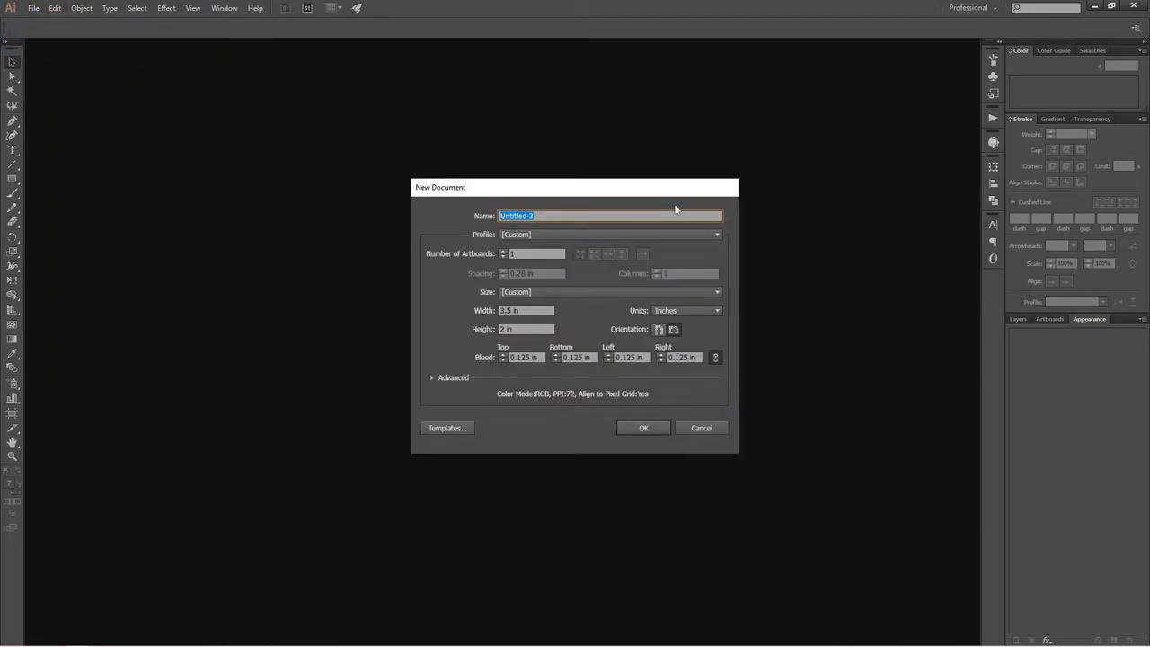
{"action": "left_click", "coordinate": [540, 234]}
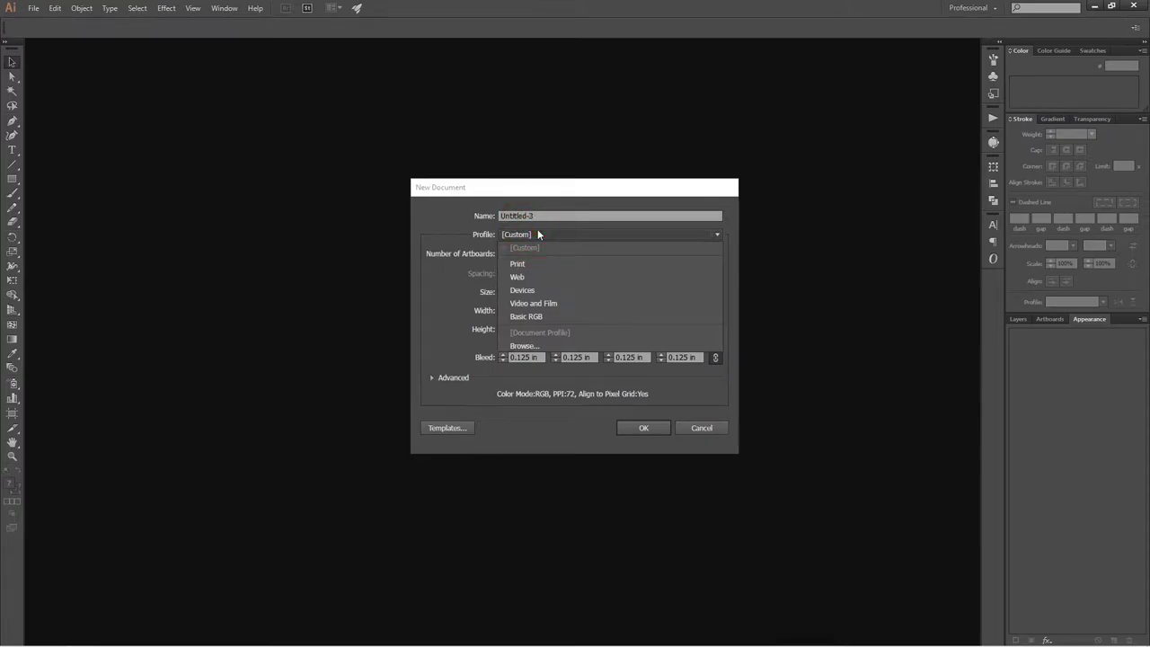
{"action": "left_click", "coordinate": [536, 277]}
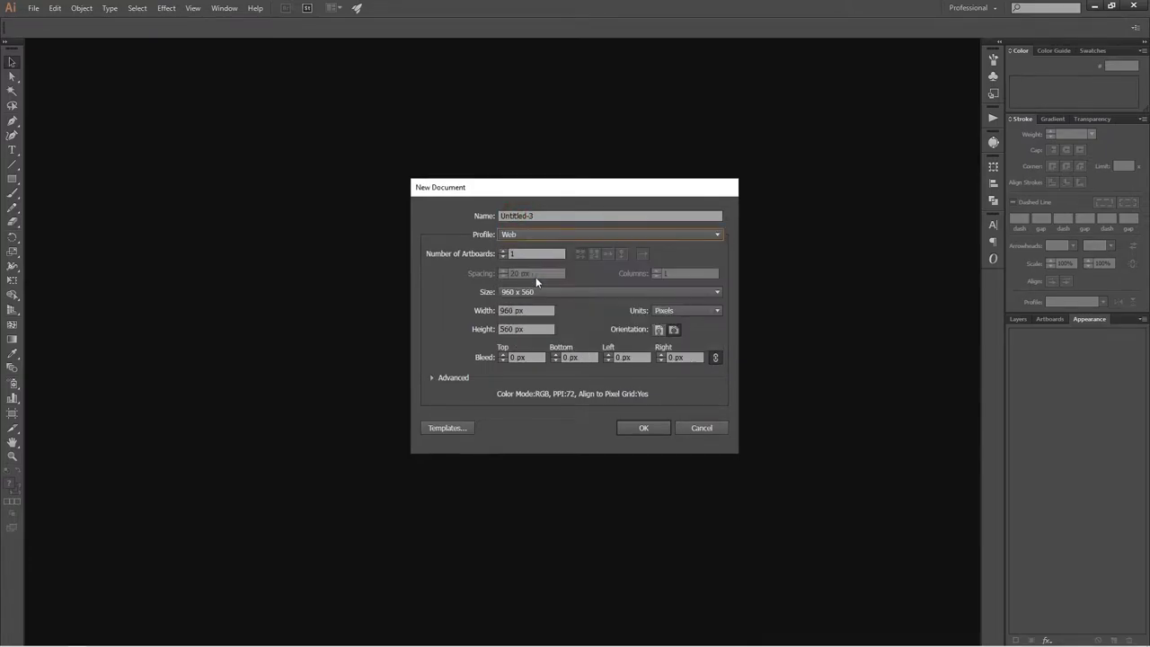
{"action": "left_click", "coordinate": [669, 311]}
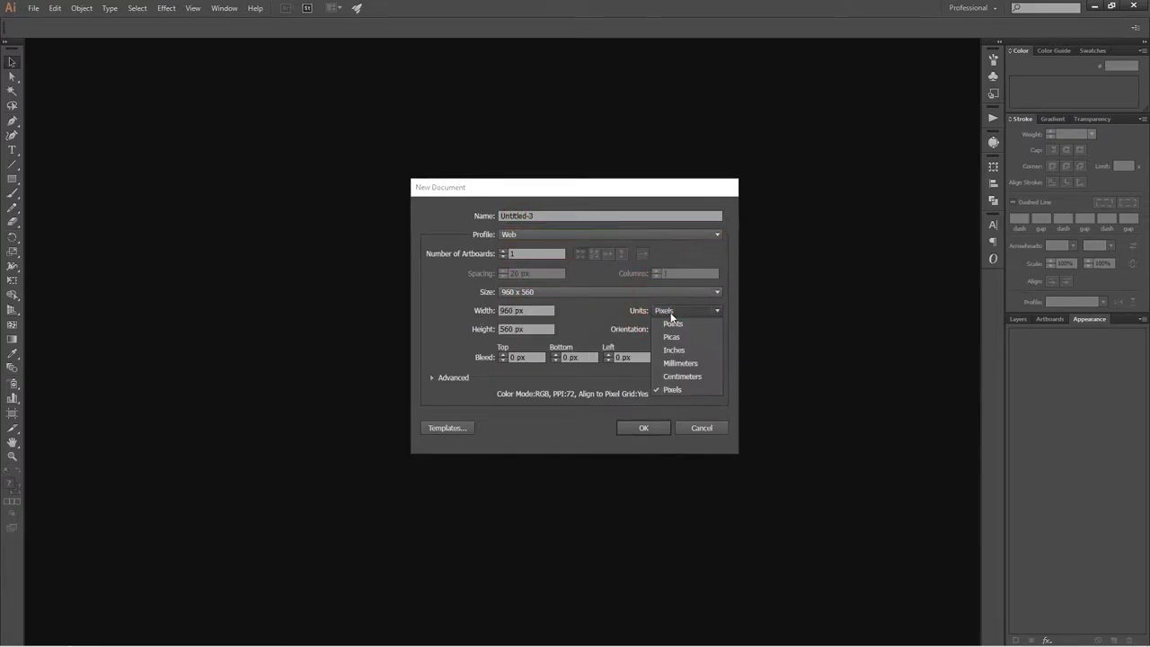
{"action": "left_click", "coordinate": [688, 350]}
Step: Set the document size to 3.5 in wide by 2 in high with two artboards, and create it
{"action": "left_click_drag", "start_coordinate": [537, 310], "coordinate": [466, 310]}
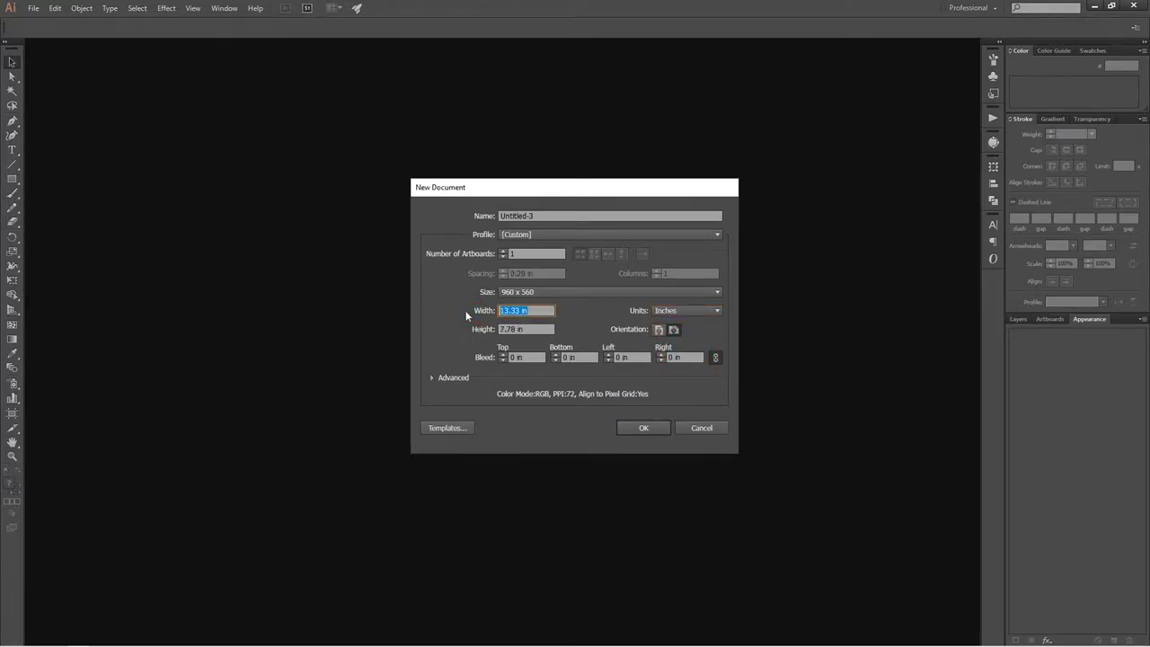
{"action": "type", "text": "3.5"}
{"action": "key", "text": "Tab"}
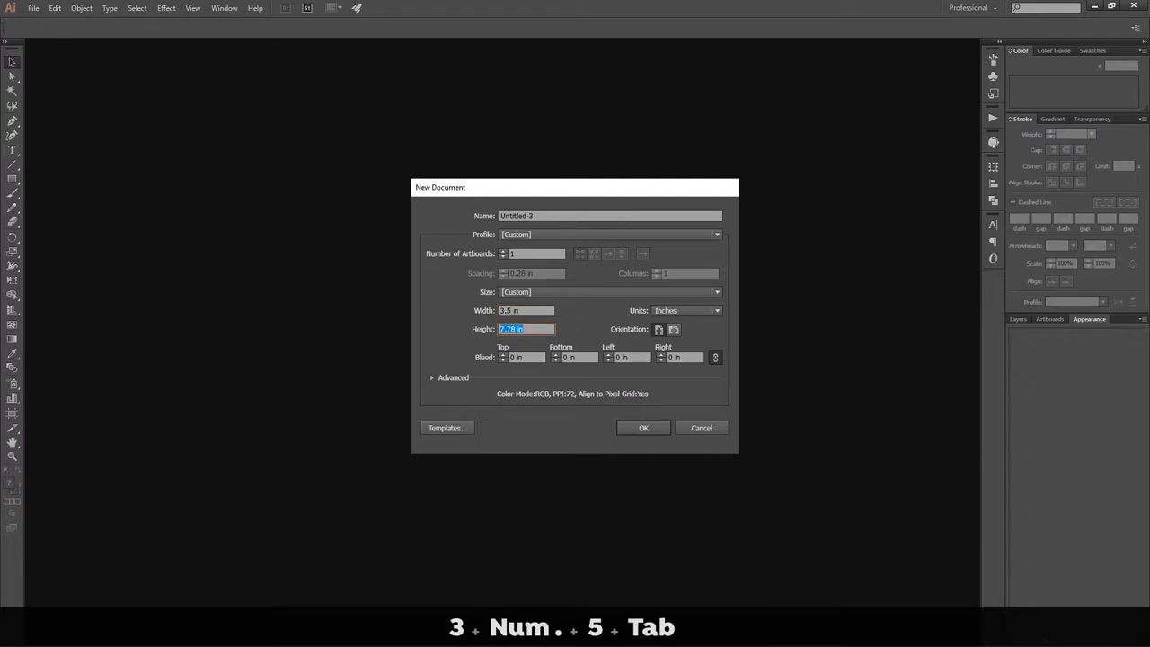
{"action": "type", "text": "2"}
{"action": "key", "text": "Tab"}
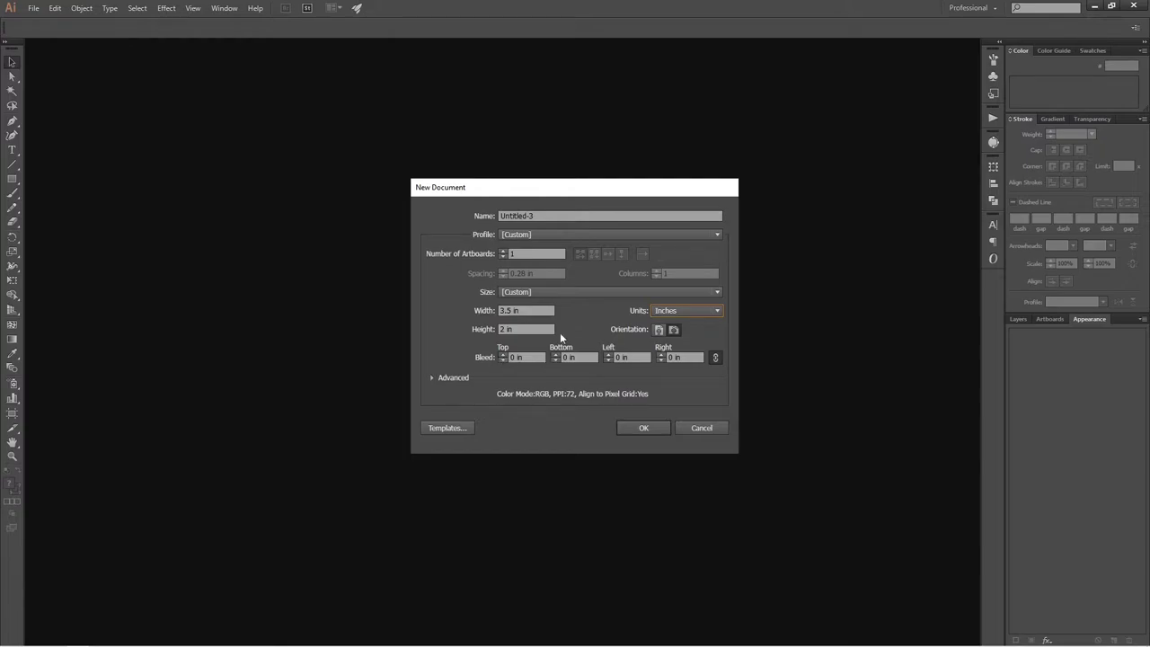
{"action": "left_click", "coordinate": [500, 255]}
{"action": "left_click", "coordinate": [501, 251]}
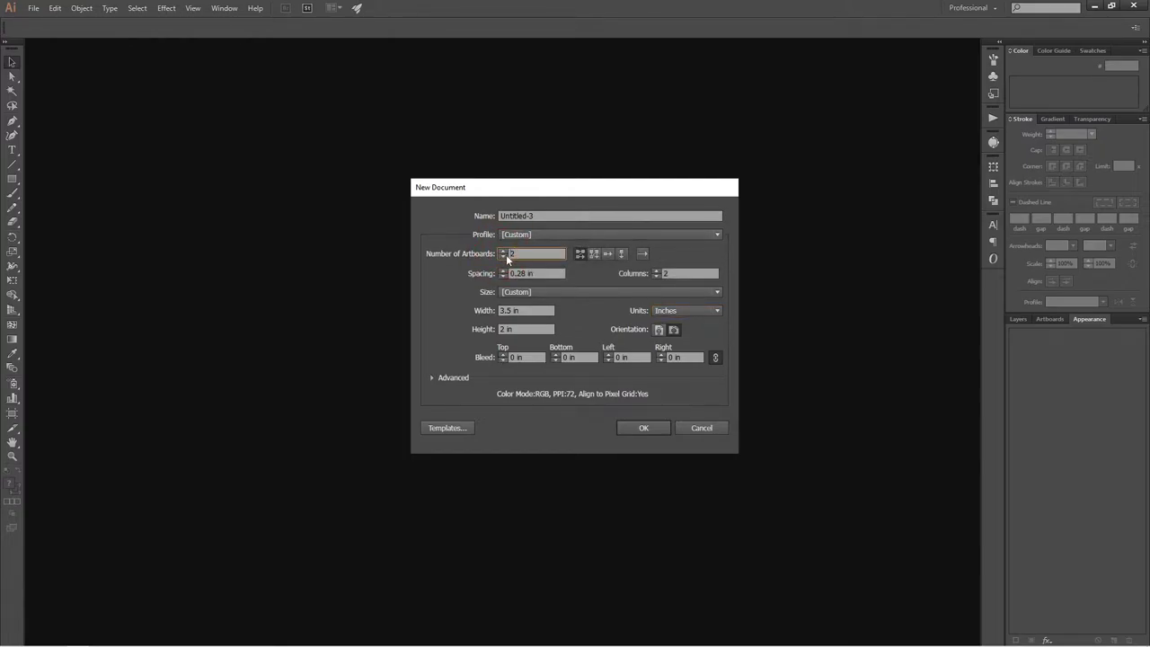
{"action": "left_click", "coordinate": [643, 428]}
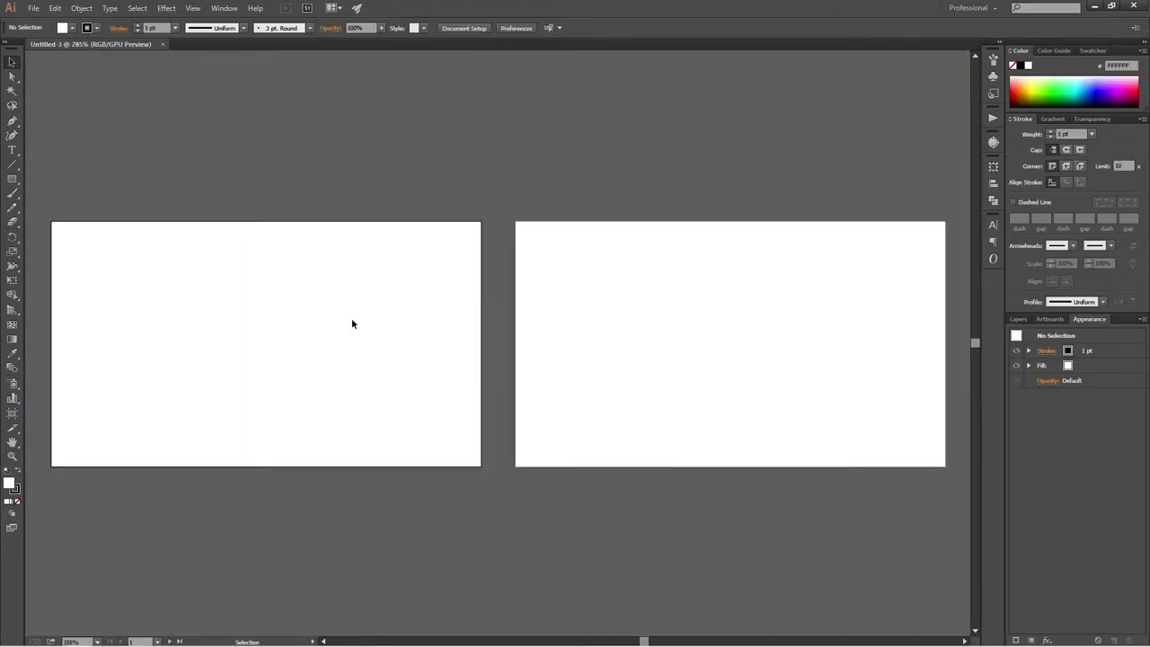
Step: Draw a 3.5 × 2 in rectangle that exactly covers the first artboard, and show the layer list
{"action": "key", "text": "space"}
{"action": "left_click_drag", "start_coordinate": [360, 172], "coordinate": [496, 197]}
{"action": "key", "text": "alt+space"}
{"action": "left_click", "coordinate": [375, 340]}
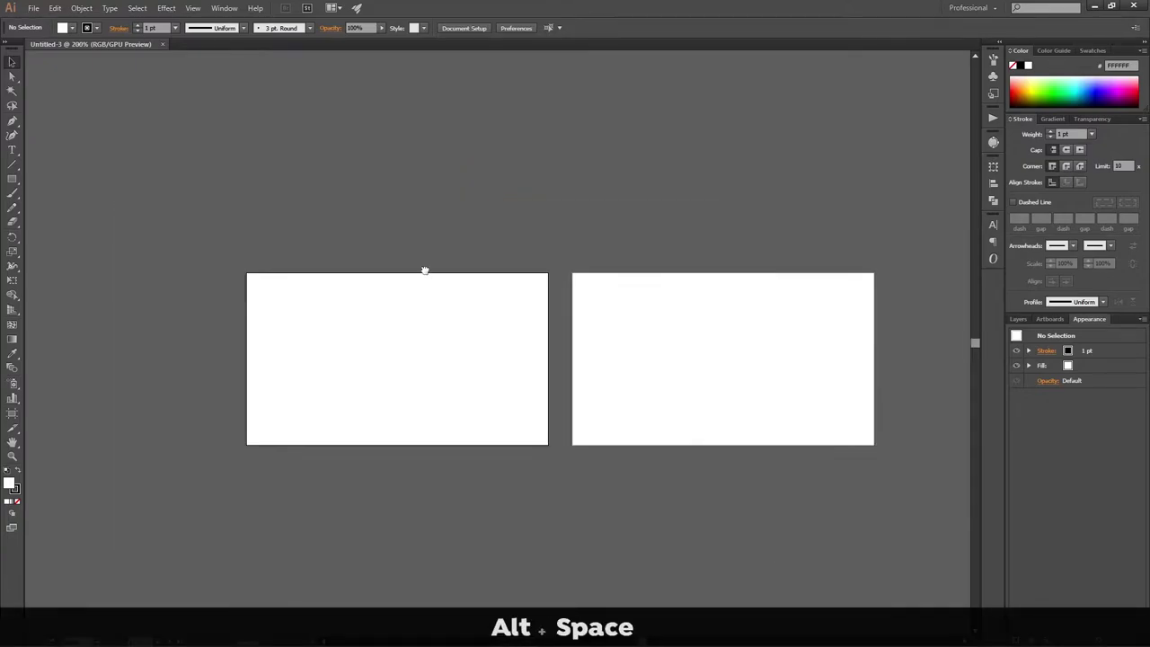
{"action": "left_click_drag", "start_coordinate": [424, 274], "coordinate": [434, 200]}
{"action": "left_click", "coordinate": [427, 213]}
{"action": "left_click", "coordinate": [371, 249], "text": "alt"}
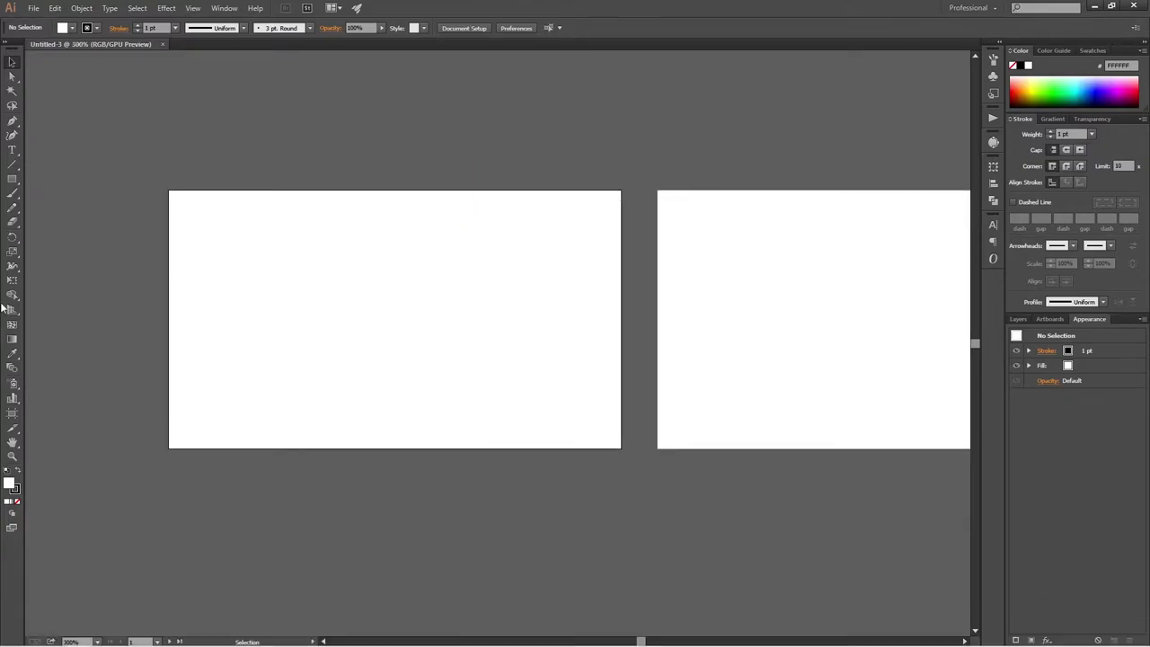
{"action": "key", "text": "m"}
{"action": "left_click_drag", "start_coordinate": [169, 190], "coordinate": [620, 447]}
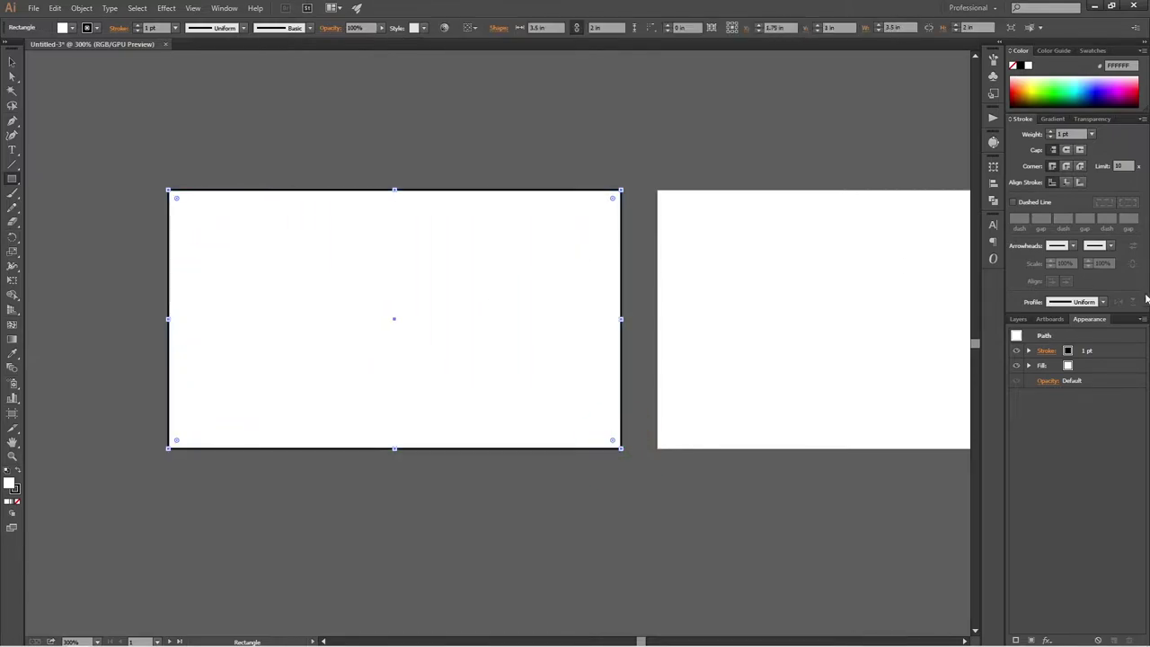
{"action": "left_click", "coordinate": [1018, 319]}
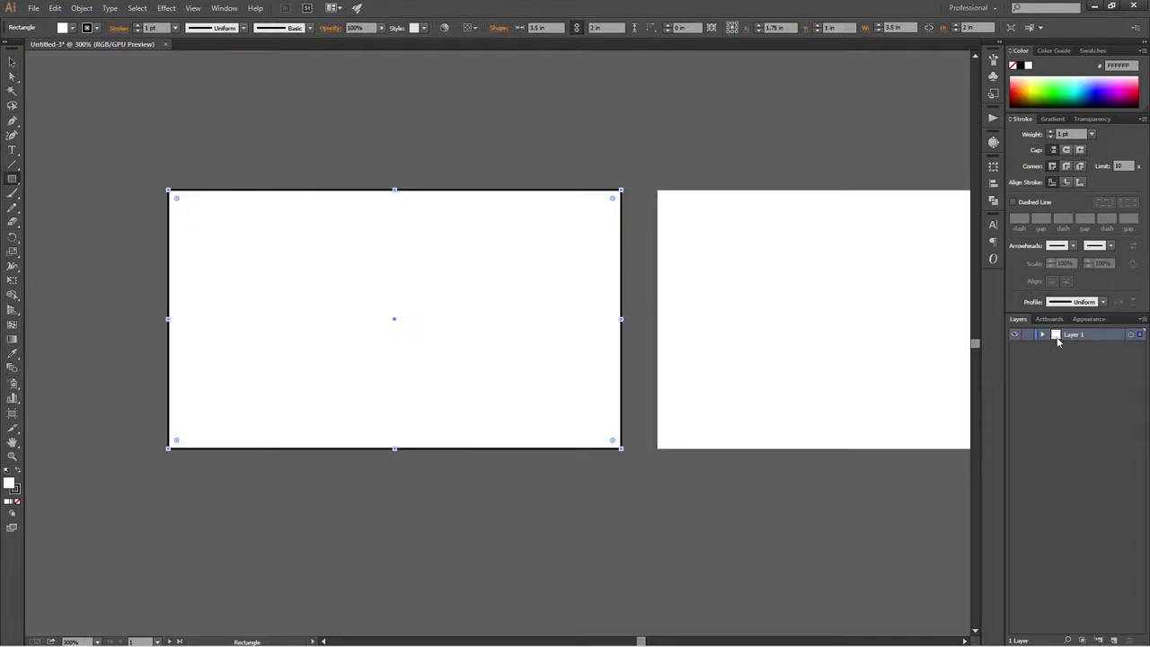
Step: Remove the rectangle's stroke and fill it with black
{"action": "key", "text": "shift+x"}
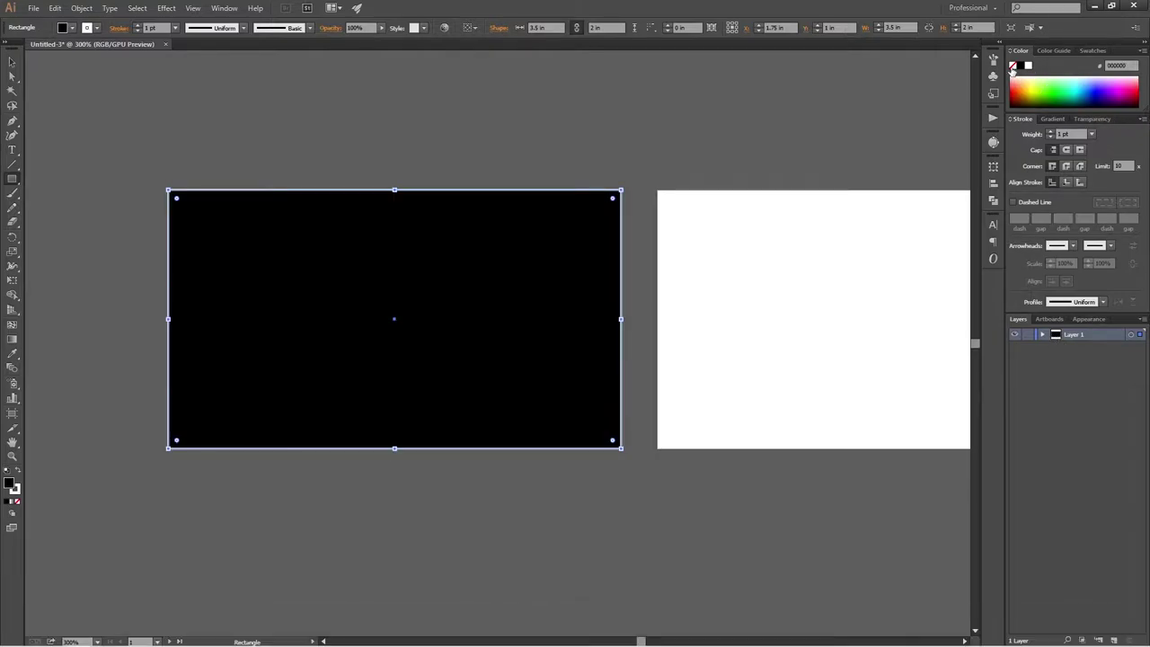
{"action": "left_click", "coordinate": [1013, 67]}
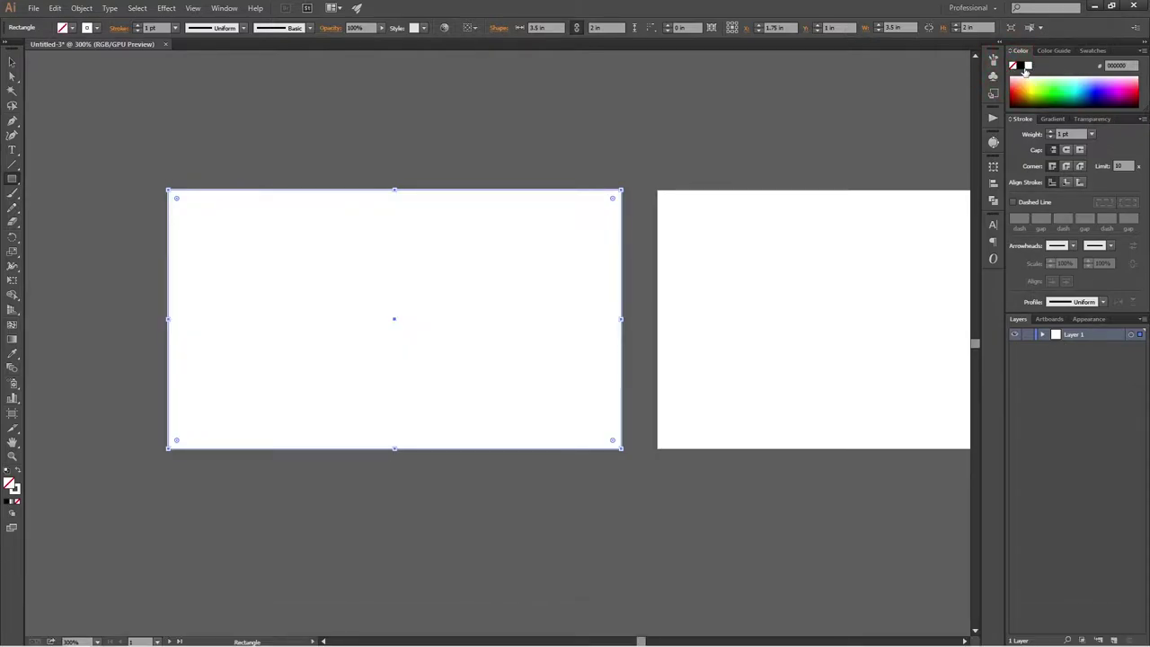
{"action": "key", "text": "shift+x"}
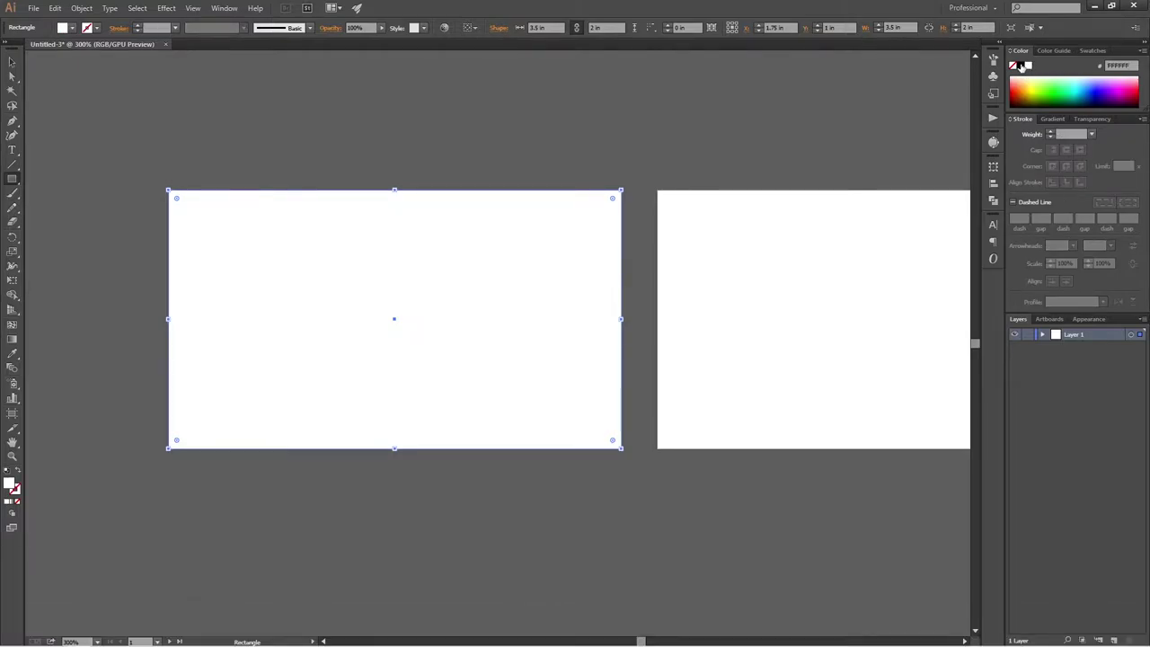
{"action": "left_click", "coordinate": [1029, 67]}
{"action": "key", "text": "v"}
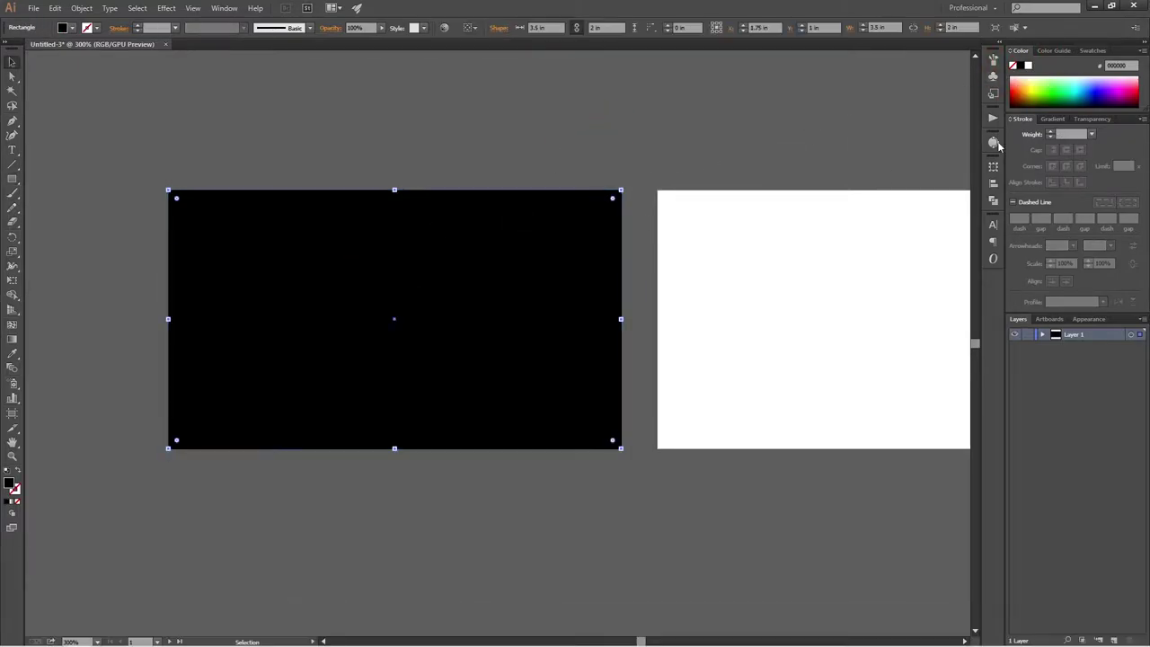
Step: Try several teal and green fill colours from the color spectrum on the background rectangle
{"action": "left_click", "coordinate": [1028, 65]}
{"action": "key", "text": "v"}
{"action": "left_click", "coordinate": [648, 140]}
{"action": "left_click", "coordinate": [549, 223]}
{"action": "mouse_move", "coordinate": [1083, 87]}
{"action": "left_mouse_down"}
{"action": "mouse_move", "coordinate": [1062, 94]}
{"action": "mouse_move", "coordinate": [1074, 101]}
{"action": "mouse_move", "coordinate": [1079, 89]}
{"action": "left_mouse_up"}
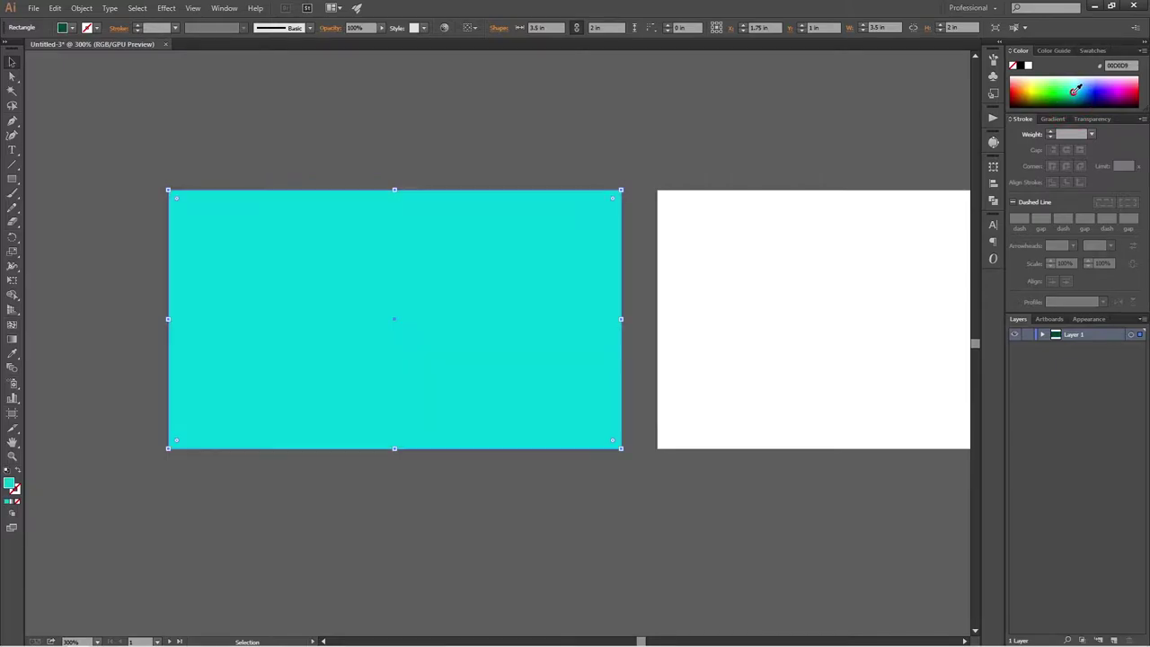
{"action": "left_click", "coordinate": [1061, 95]}
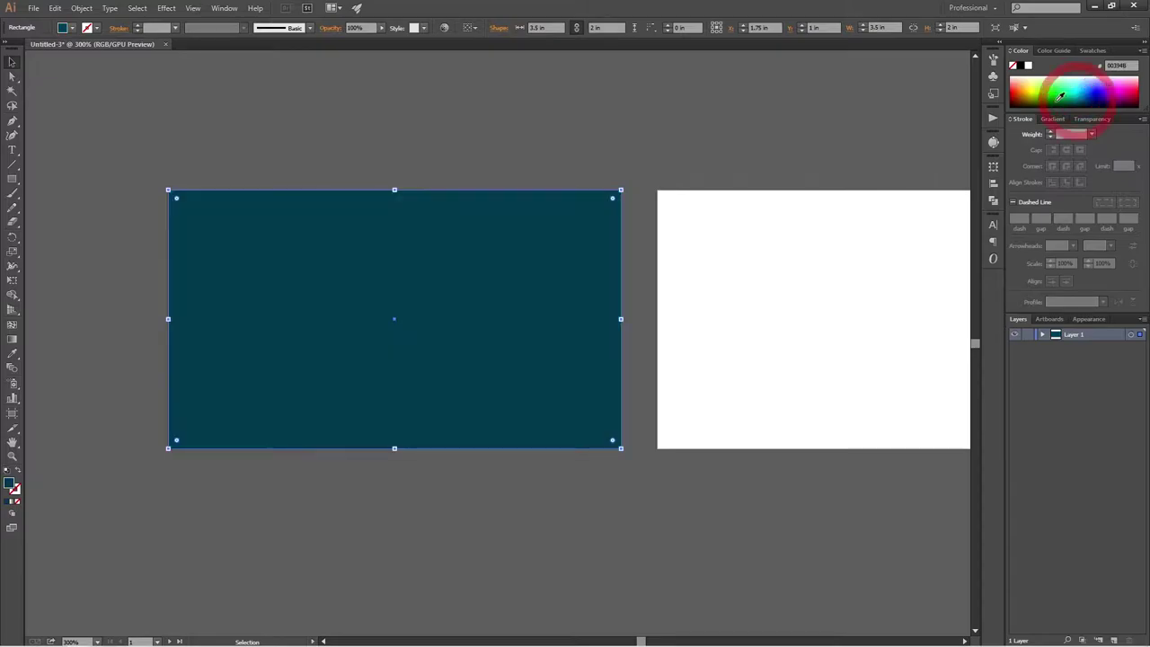
{"action": "left_click", "coordinate": [1049, 96]}
{"action": "left_click", "coordinate": [1042, 94]}
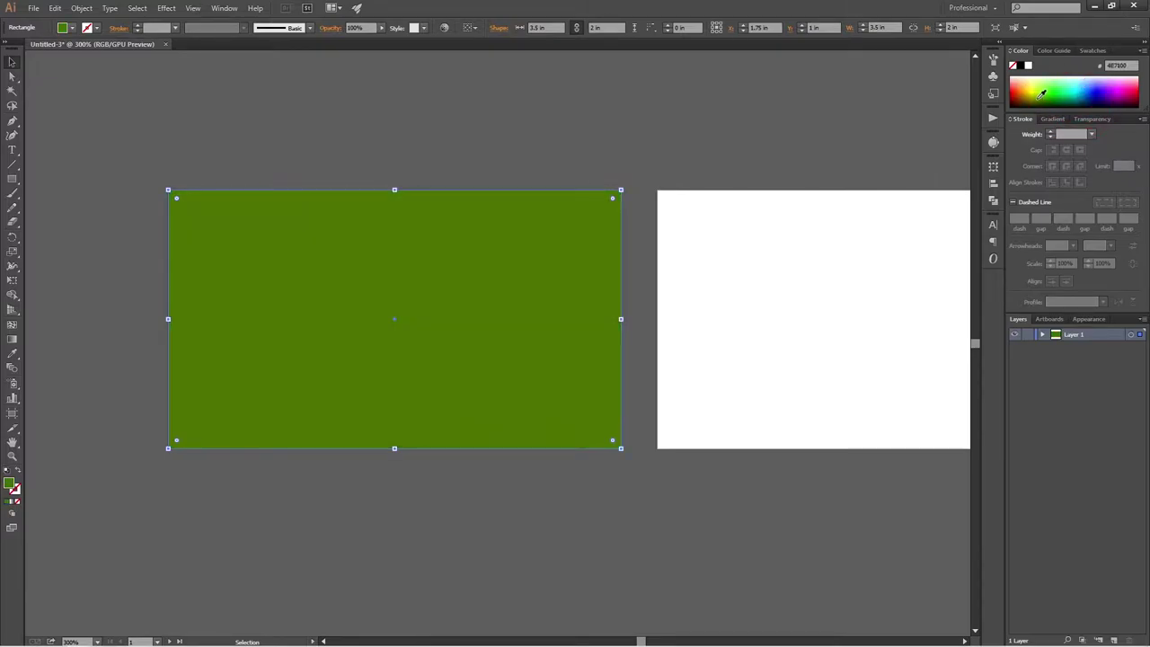
Step: Fill the background rectangle with bright cyan (09F4FF) and deselect it
{"action": "left_click", "coordinate": [1079, 93]}
{"action": "left_click", "coordinate": [1074, 90]}
{"action": "left_click", "coordinate": [1092, 93]}
{"action": "left_click", "coordinate": [1076, 88]}
{"action": "left_click", "coordinate": [1050, 88]}
{"action": "key", "text": "v"}
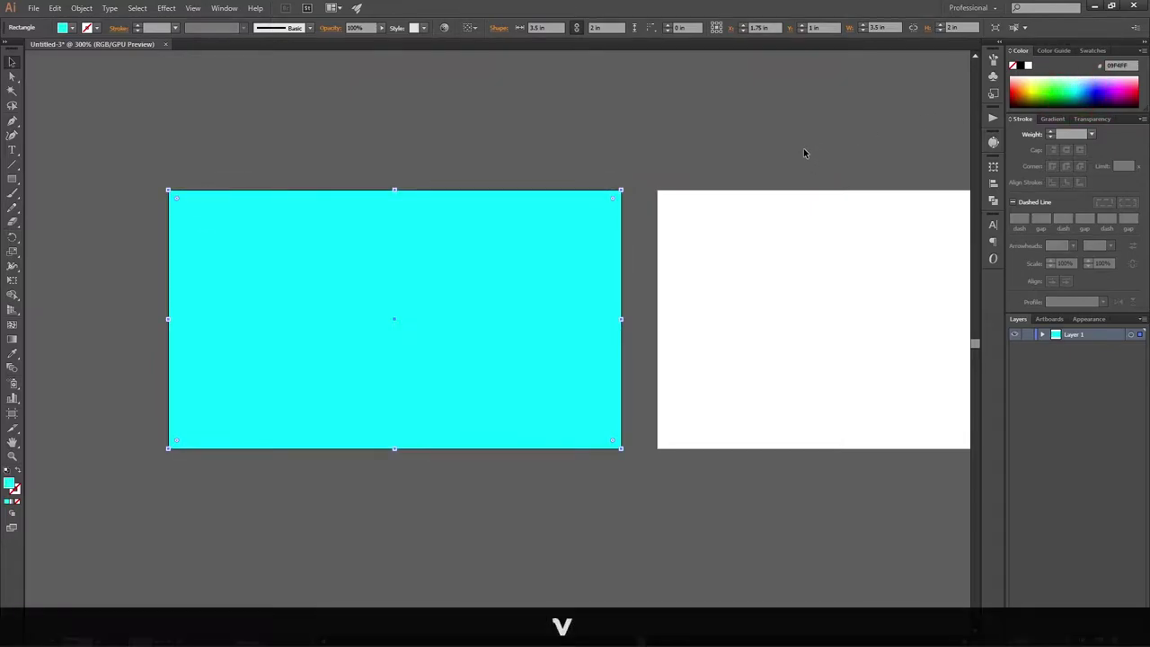
{"action": "left_click", "coordinate": [803, 153]}
Step: Draw a square about 0.67 in wide above the first artboard and round its corners to about 0.17 in
{"action": "scroll", "coordinate": [762, 167], "scroll_direction": "down", "scroll_amount": 2}
{"action": "left_click_drag", "start_coordinate": [711, 161], "coordinate": [711, 223]}
{"action": "scroll", "coordinate": [604, 225], "scroll_direction": "up", "scroll_amount": 2}
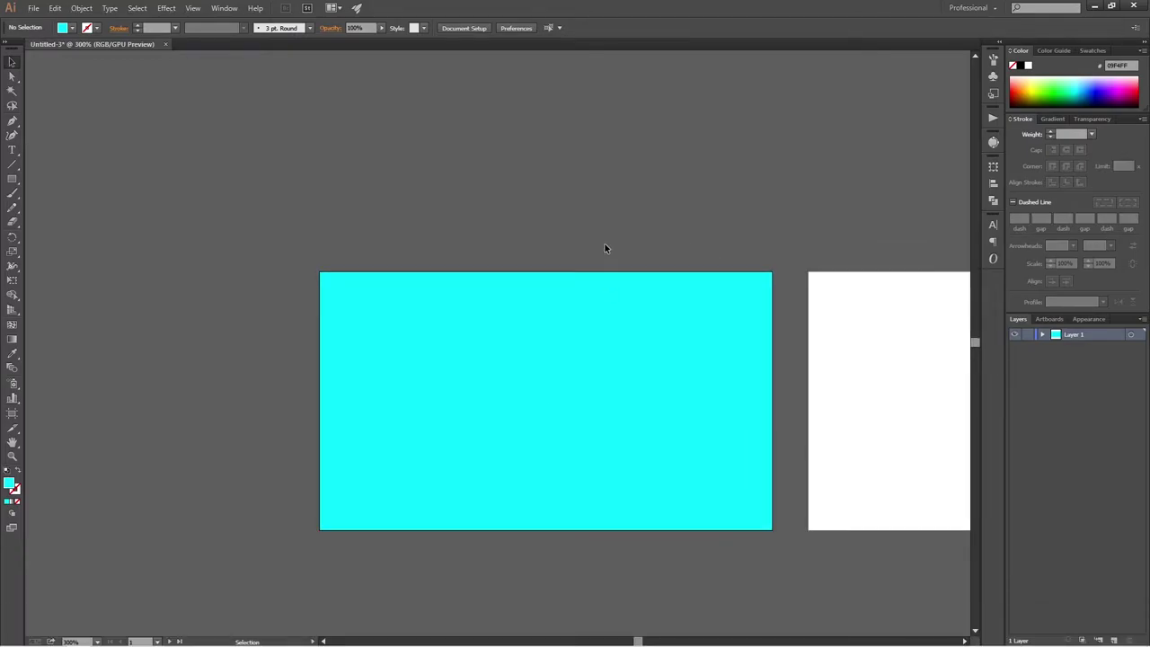
{"action": "left_click", "coordinate": [12, 180]}
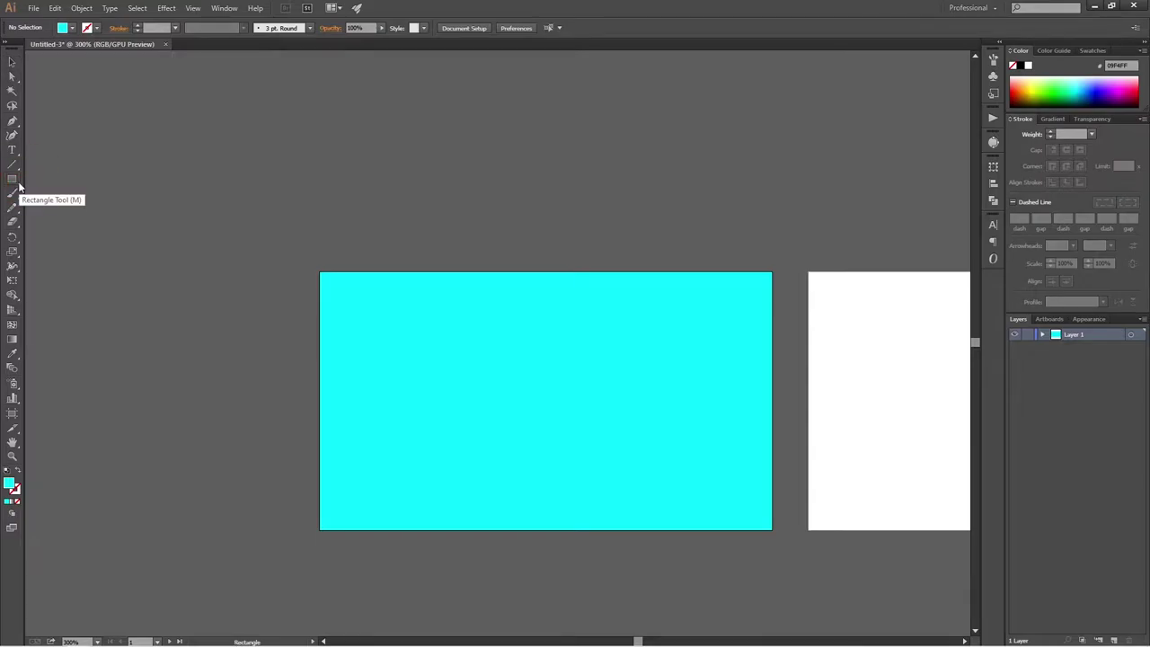
{"action": "key", "text": "shift+alt"}
{"action": "left_click_drag", "start_coordinate": [264, 140], "coordinate": [308, 165]}
{"action": "left_click_drag", "start_coordinate": [299, 110], "coordinate": [352, 135]}
Step: Rotate the rounded square 45° so it stands on its corner as a diamond
{"action": "key", "text": "v"}
{"action": "key", "text": "shift"}
{"action": "left_click_drag", "start_coordinate": [328, 75], "coordinate": [504, 99]}
{"action": "left_click", "coordinate": [451, 146]}
Step: Turn the diamond's cyan fill into an outline and set its stroke weight to 5 pt
{"action": "left_click", "coordinate": [369, 136]}
{"action": "key", "text": "shift+x"}
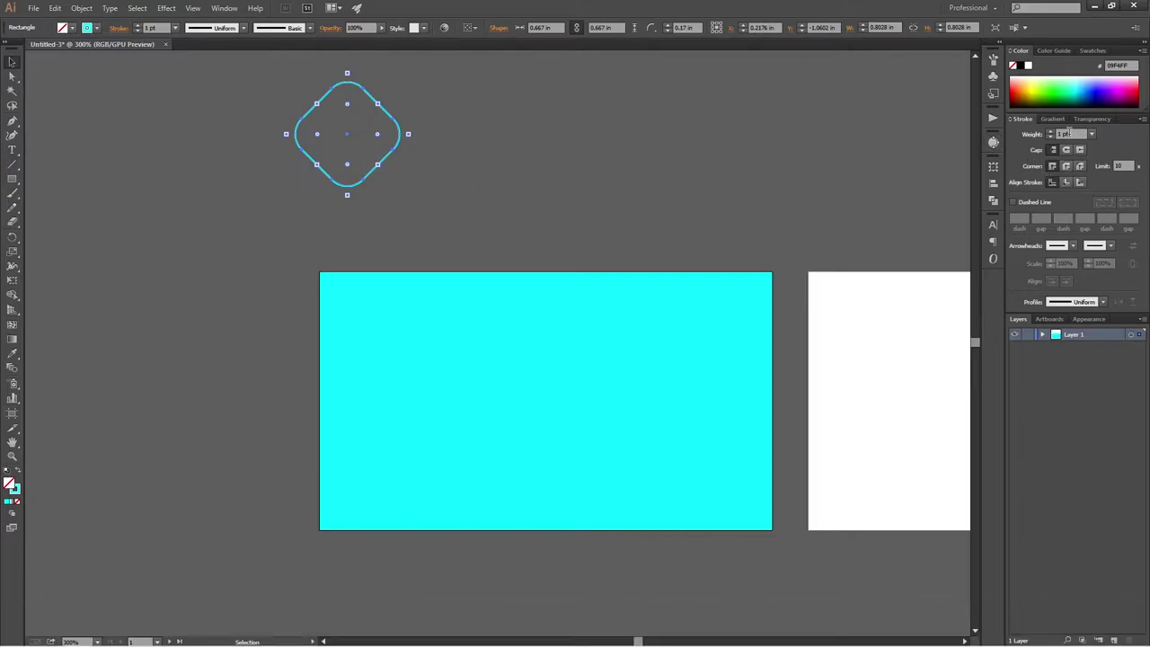
{"action": "left_click", "coordinate": [1054, 131]}
{"action": "left_click", "coordinate": [1053, 131]}
{"action": "left_click", "coordinate": [1053, 131]}
{"action": "left_click", "coordinate": [1053, 131]}
{"action": "left_click", "coordinate": [539, 194]}
{"action": "key", "text": "v"}
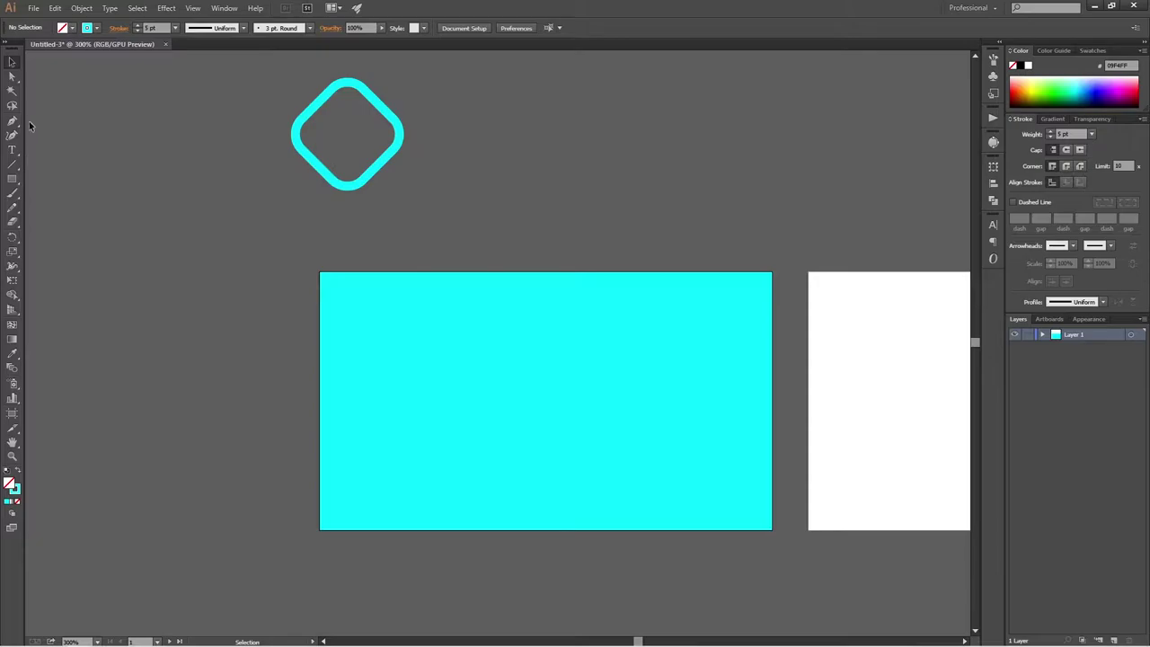
Step: Duplicate the outlined diamond and place the copy to the right of the original
{"action": "left_click", "coordinate": [385, 110]}
{"action": "key", "text": "alt"}
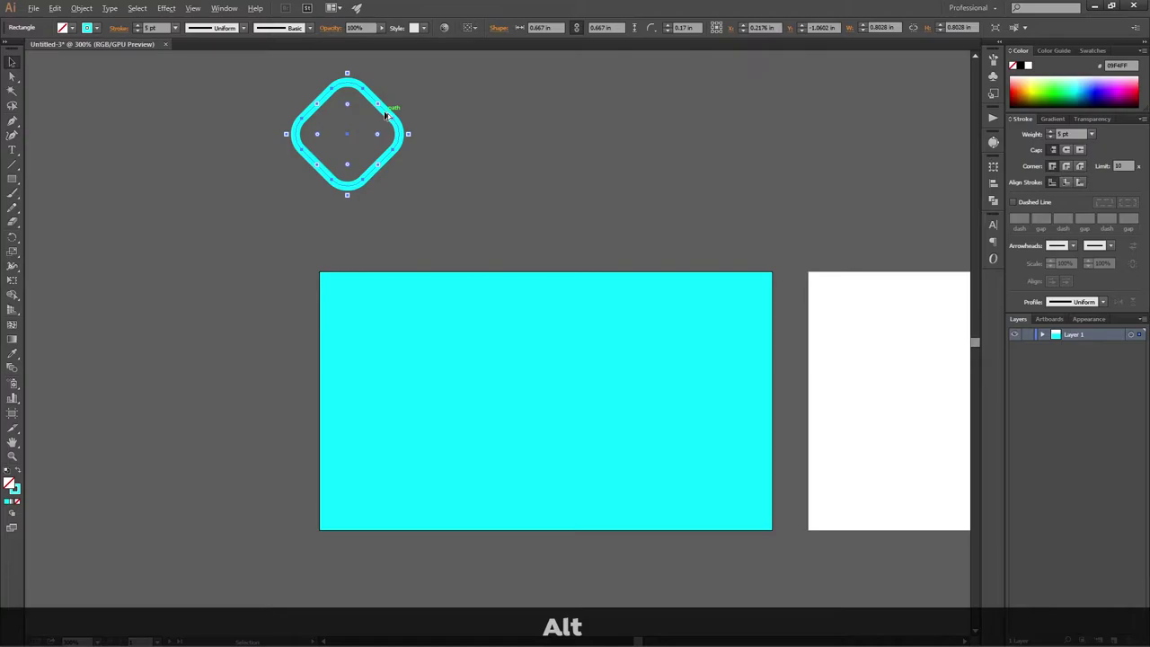
{"action": "left_click_drag", "start_coordinate": [388, 115], "coordinate": [623, 130]}
Step: Cut the diamond copy on both sides with the Scissors tool and delete its lower part, leaving a chevron
{"action": "key", "text": "c"}
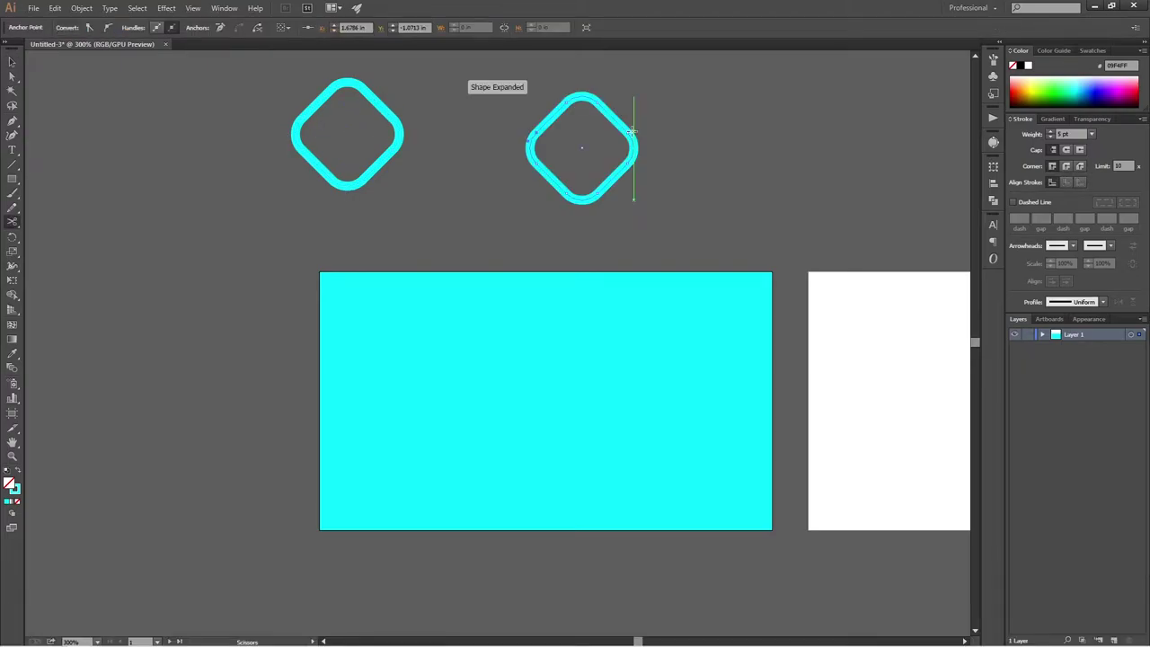
{"action": "left_click", "coordinate": [634, 131]}
{"action": "key", "text": "v"}
{"action": "left_click", "coordinate": [667, 116]}
{"action": "left_click", "coordinate": [620, 166]}
{"action": "key", "text": "Delete"}
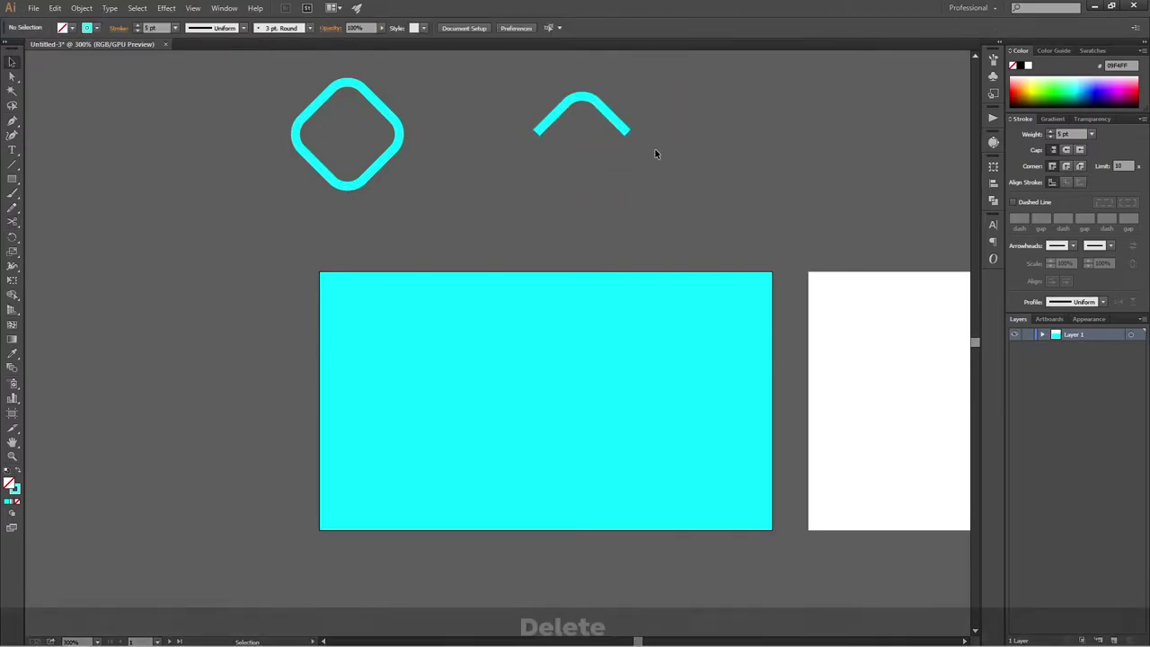
Step: Give the chevron round caps, scale it down and place it inside the diamond
{"action": "left_click", "coordinate": [618, 122]}
{"action": "left_click", "coordinate": [1066, 151]}
{"action": "left_click", "coordinate": [740, 162]}
{"action": "left_click_drag", "start_coordinate": [625, 127], "coordinate": [367, 128]}
{"action": "left_click", "coordinate": [477, 136]}
Step: Align the chevron and the diamond on their horizontal and vertical centers
{"action": "left_click_drag", "start_coordinate": [426, 93], "coordinate": [232, 188]}
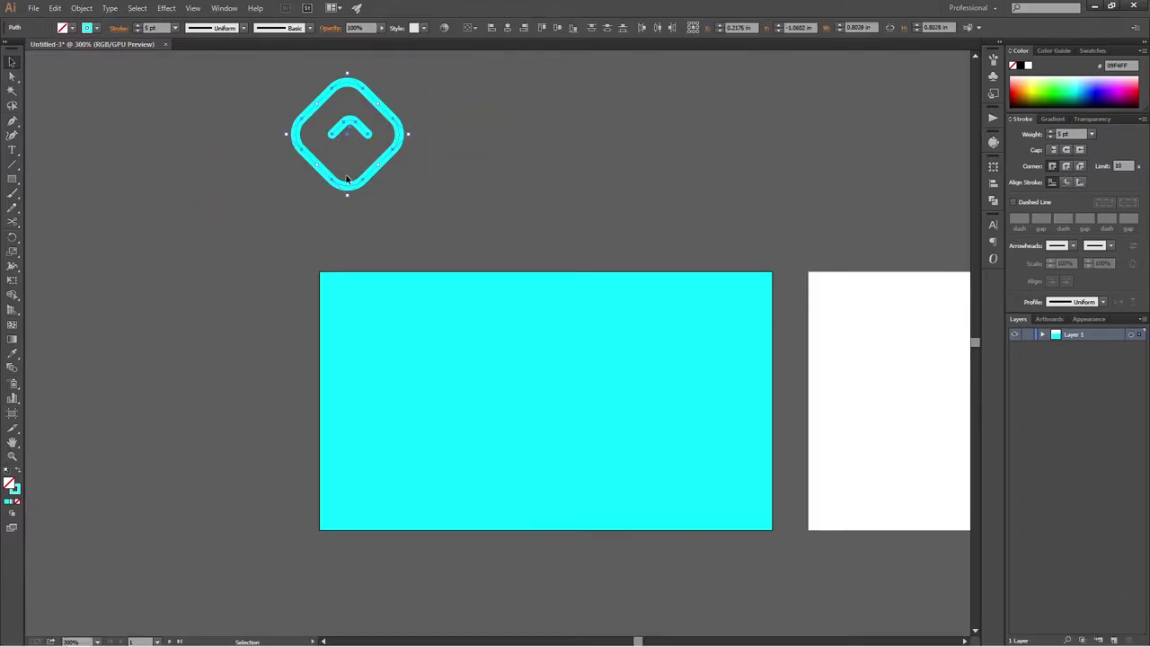
{"action": "left_click", "coordinate": [508, 28]}
{"action": "left_click", "coordinate": [557, 28]}
{"action": "left_click", "coordinate": [524, 149]}
Step: Group the diamond and the chevron into one logo
{"action": "left_click_drag", "start_coordinate": [458, 101], "coordinate": [236, 198]}
{"action": "key", "text": "ctrl+g"}
{"action": "left_click", "coordinate": [504, 174]}
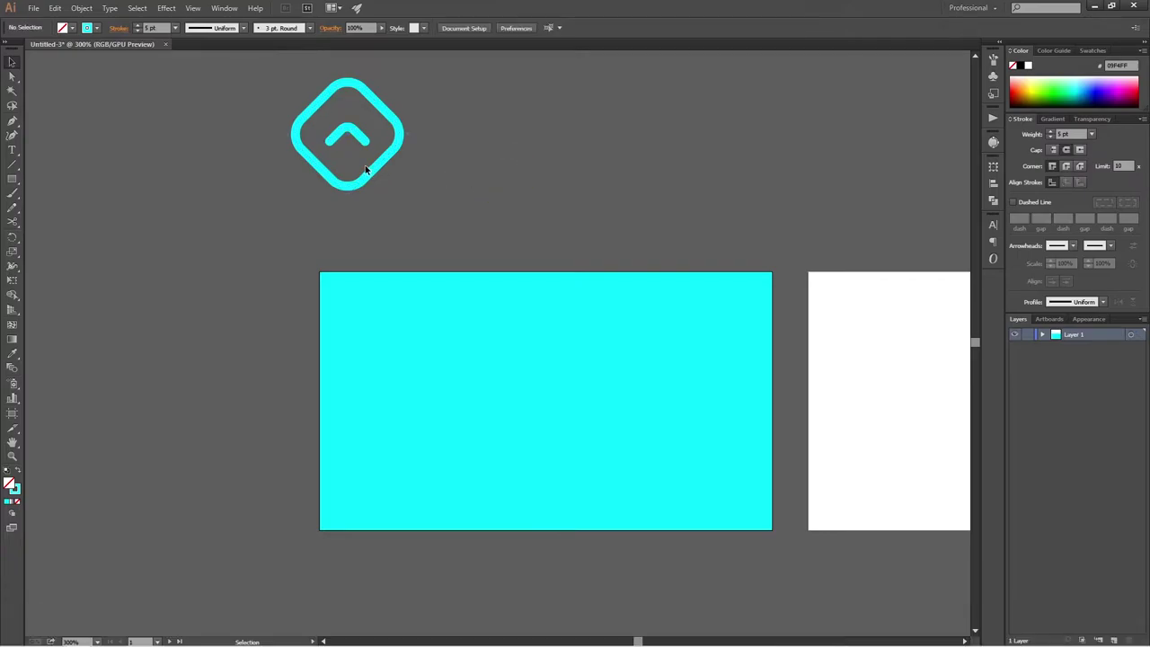
{"action": "left_click", "coordinate": [371, 175]}
{"action": "left_click", "coordinate": [460, 179]}
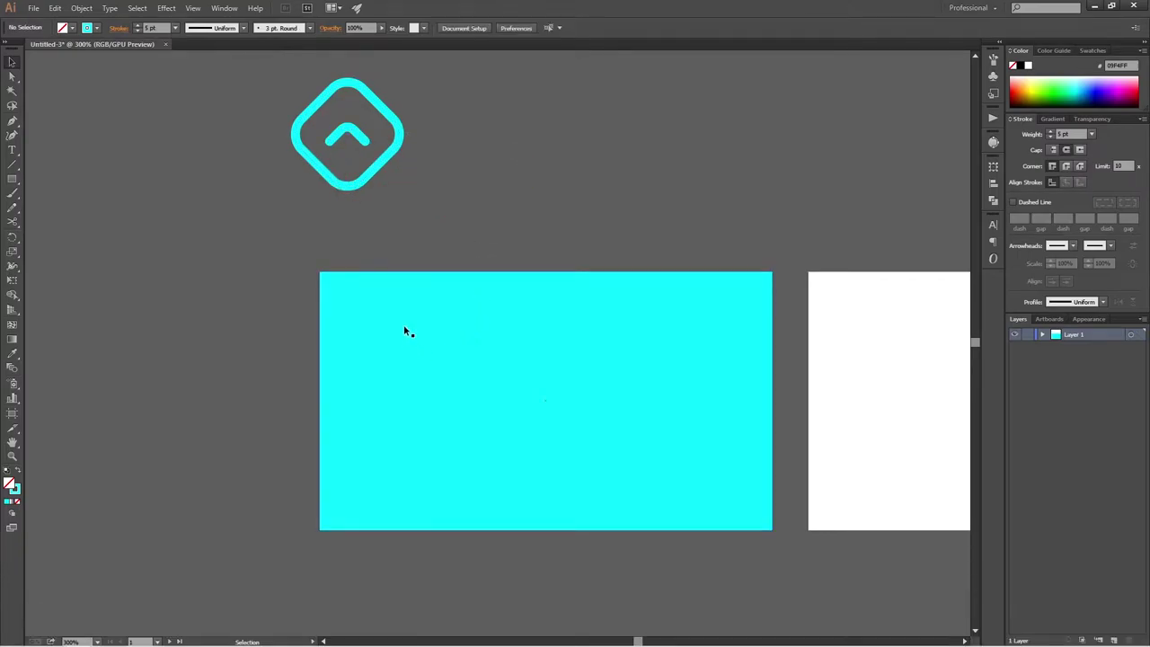
Step: Try scaling the grouped logo down proportionally from its center to about 0.57 in
{"action": "left_click", "coordinate": [384, 167]}
{"action": "left_click_drag", "start_coordinate": [408, 136], "coordinate": [391, 139]}
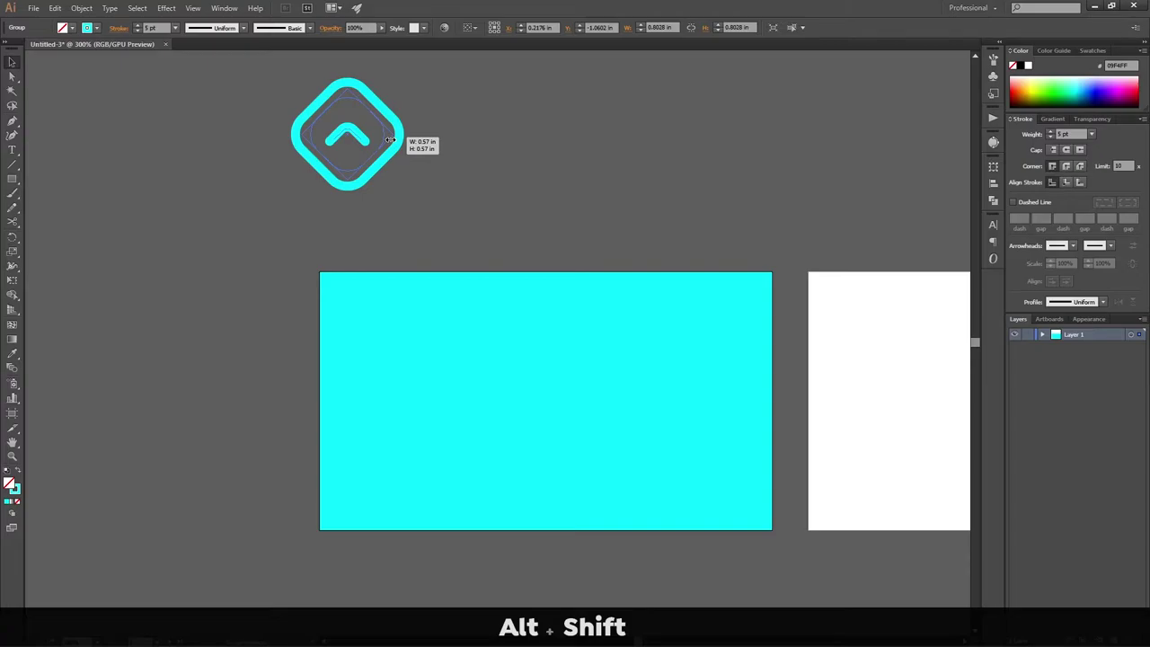
{"action": "left_click_drag", "start_coordinate": [390, 140], "coordinate": [391, 140]}
Step: Expand the logo's strokes into filled shapes and reselect the logo
{"action": "left_click", "coordinate": [81, 8]}
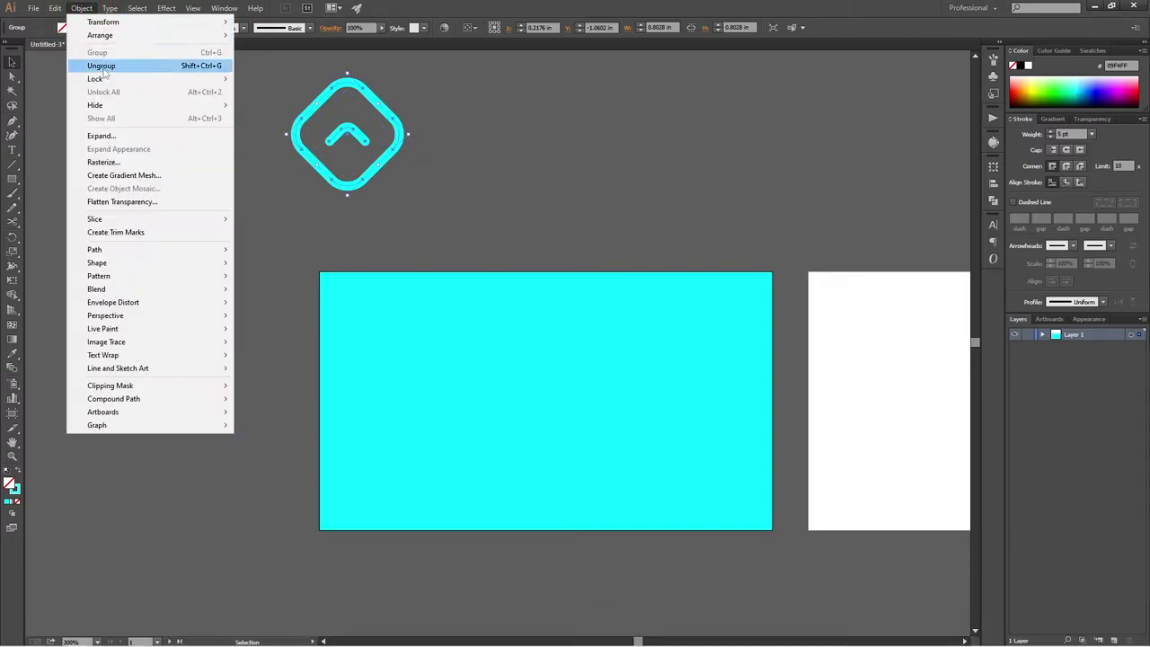
{"action": "left_click", "coordinate": [125, 140]}
{"action": "left_click", "coordinate": [557, 400]}
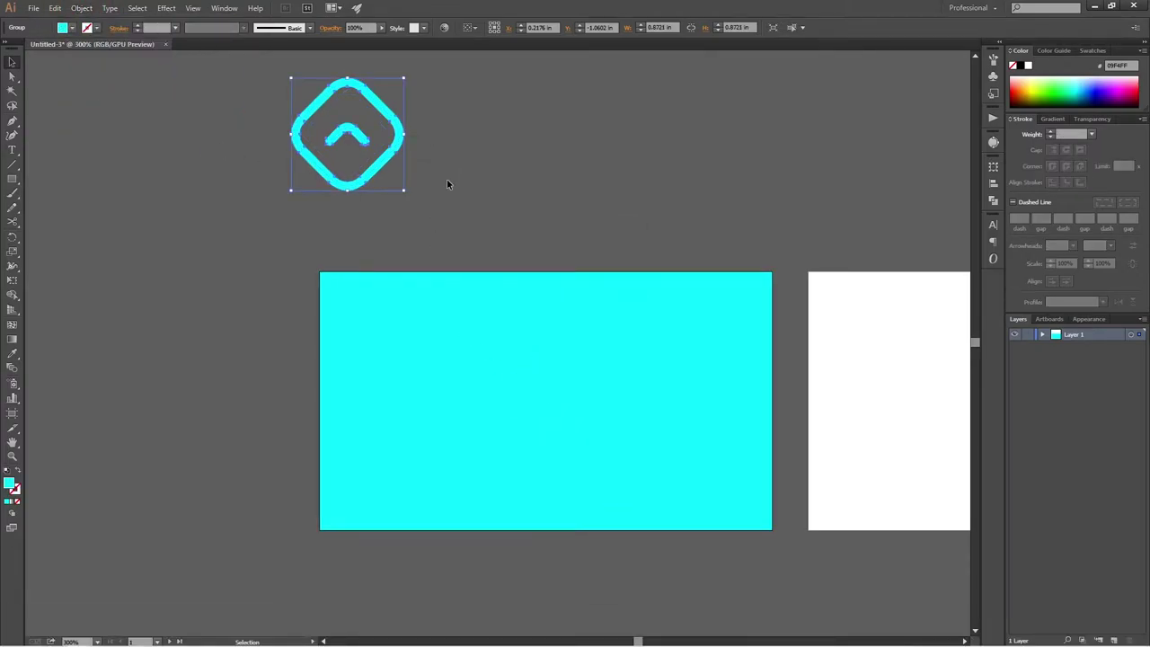
{"action": "left_click", "coordinate": [524, 168]}
{"action": "left_click", "coordinate": [393, 136]}
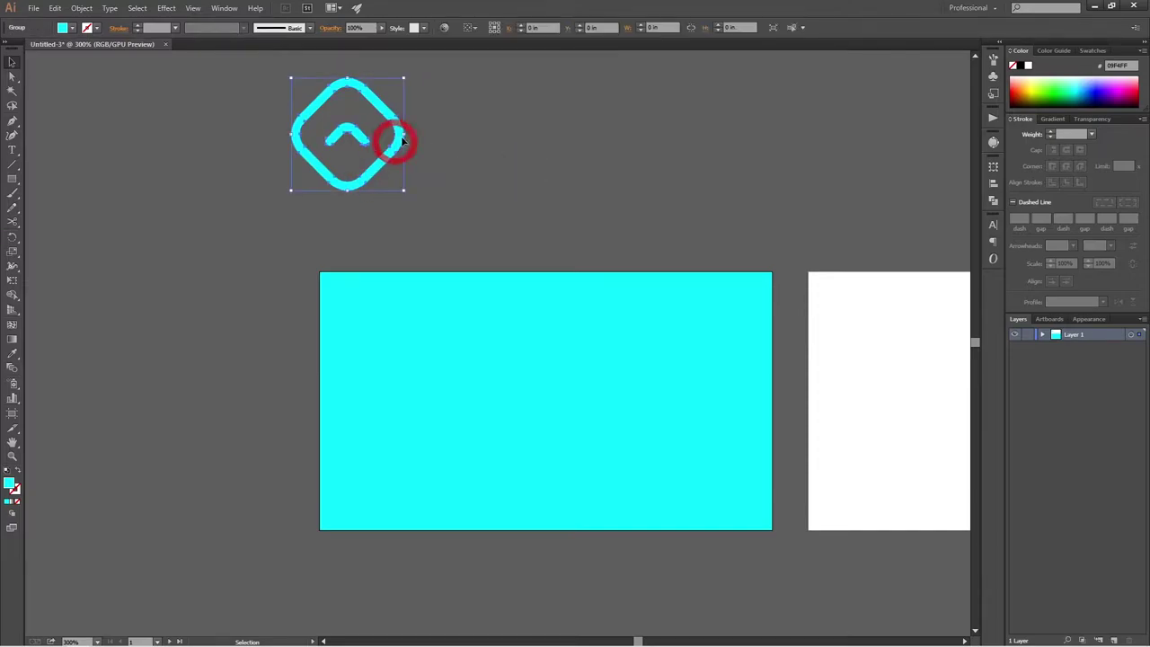
Step: Scale the logo down proportionally from its center to about 0.4 in, then deselect it
{"action": "left_click_drag", "start_coordinate": [403, 79], "coordinate": [393, 108]}
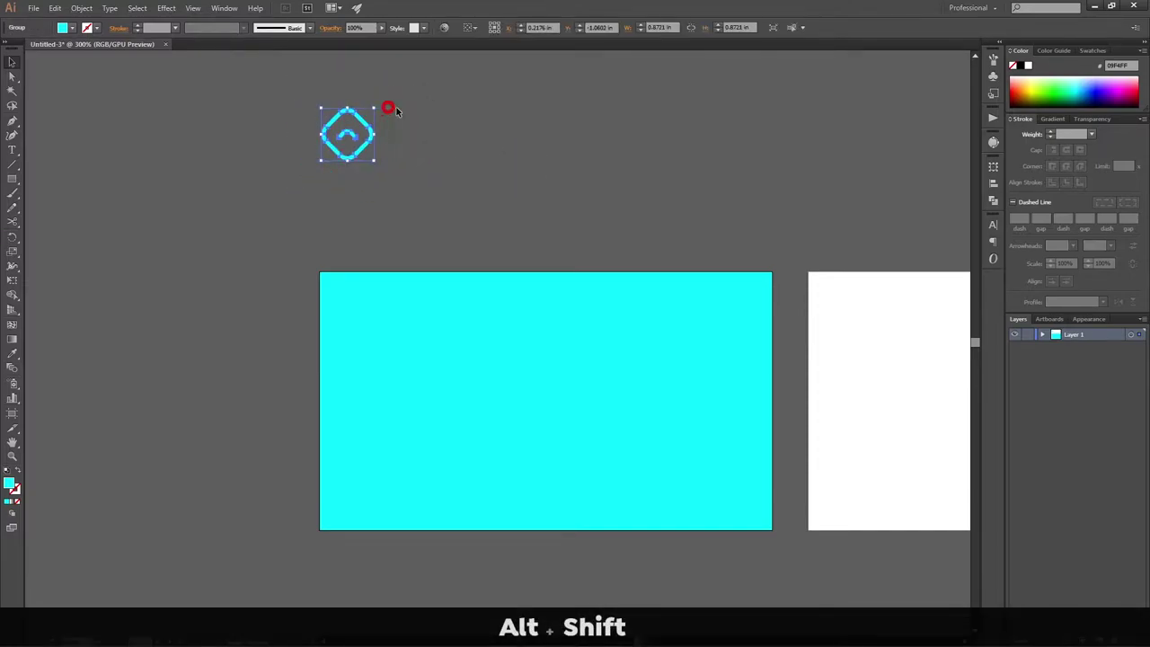
{"action": "left_click", "coordinate": [419, 153]}
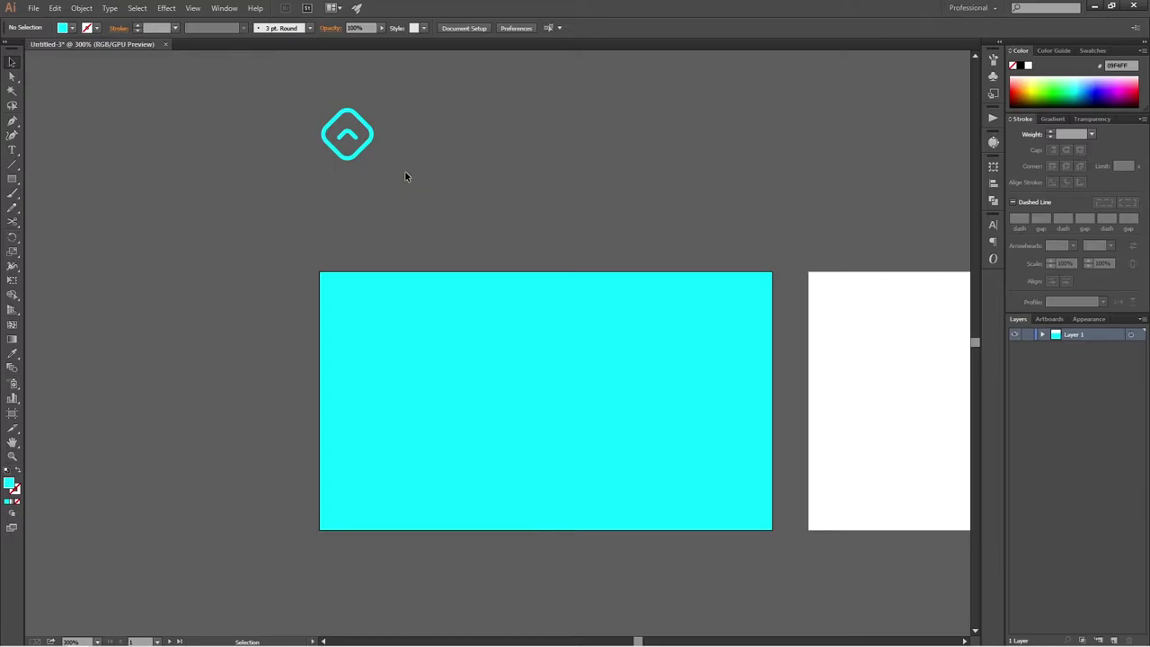
Step: Add the text "Your Logo" beside the logo mark and shift it down to the mark's mid-height
{"action": "left_click", "coordinate": [12, 150]}
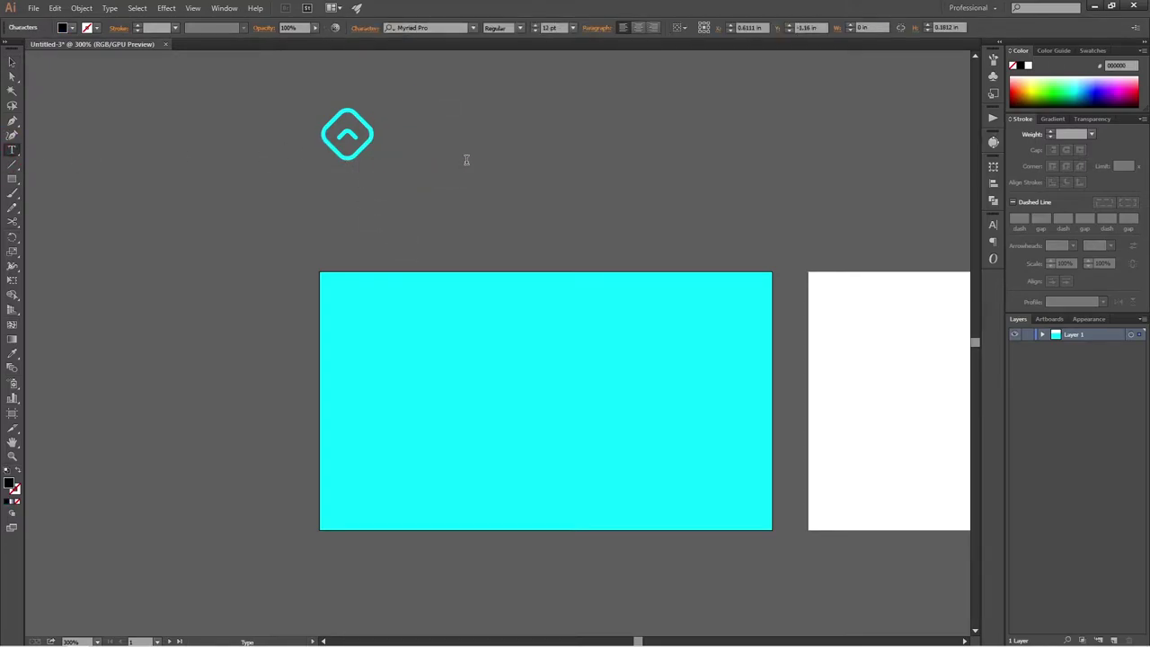
{"action": "type", "text": "Your Logo"}
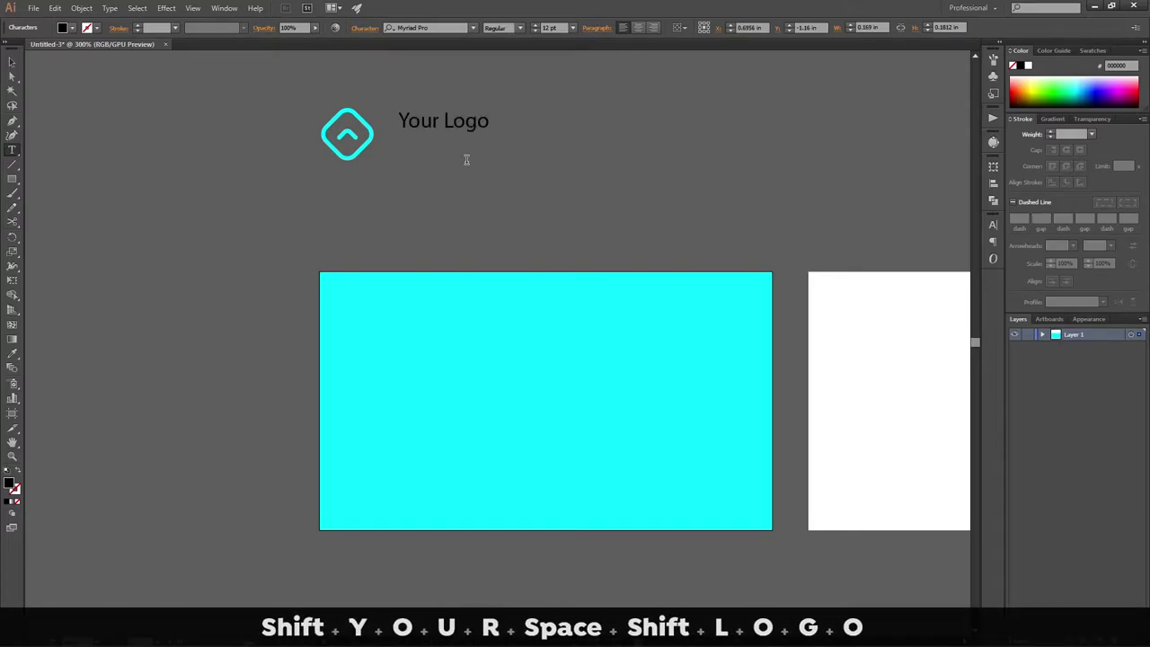
{"action": "key", "text": "ctrl+slash"}
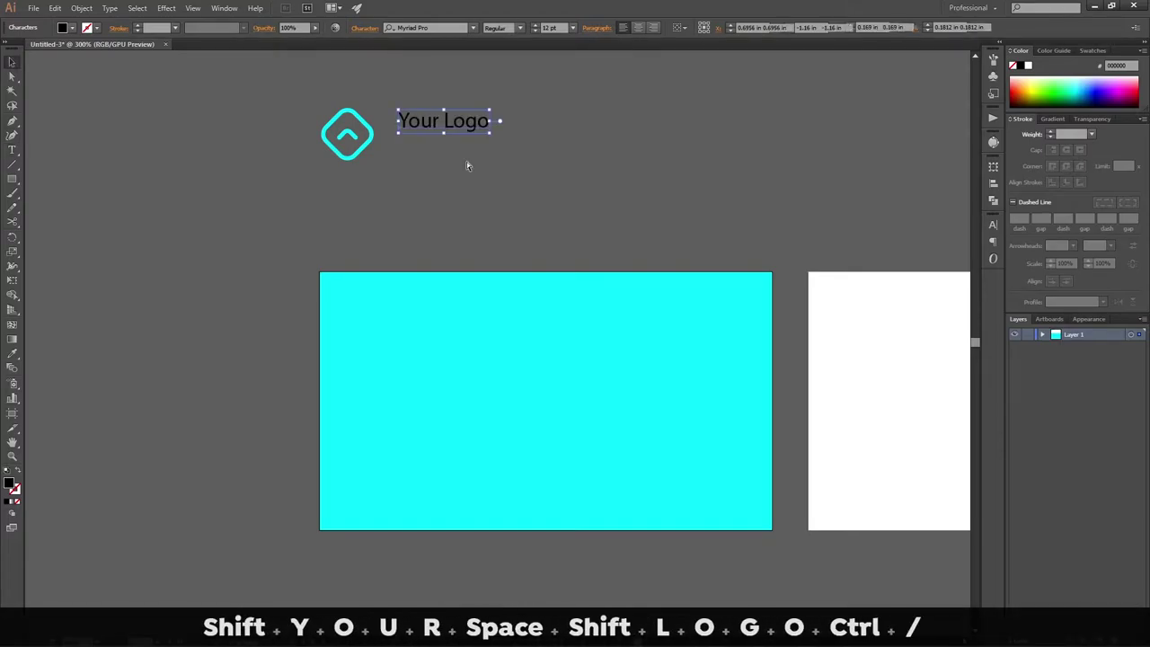
{"action": "left_click_drag", "start_coordinate": [422, 122], "coordinate": [420, 139]}
Step: Show the full character options and set the "Your Logo" text in All Caps
{"action": "left_click", "coordinate": [993, 225]}
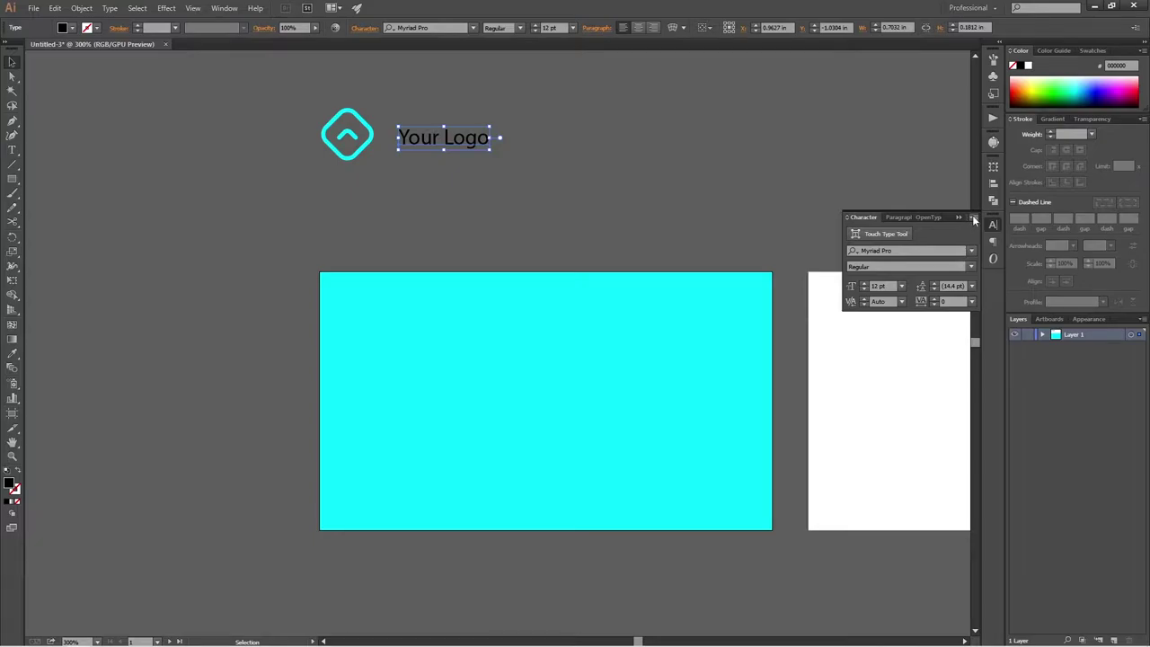
{"action": "left_click", "coordinate": [974, 220]}
{"action": "left_click", "coordinate": [1039, 221]}
{"action": "left_click", "coordinate": [854, 355]}
Step: Change the YOUR LOGO text's font to Isidora in the Bold style
{"action": "left_click", "coordinate": [897, 251]}
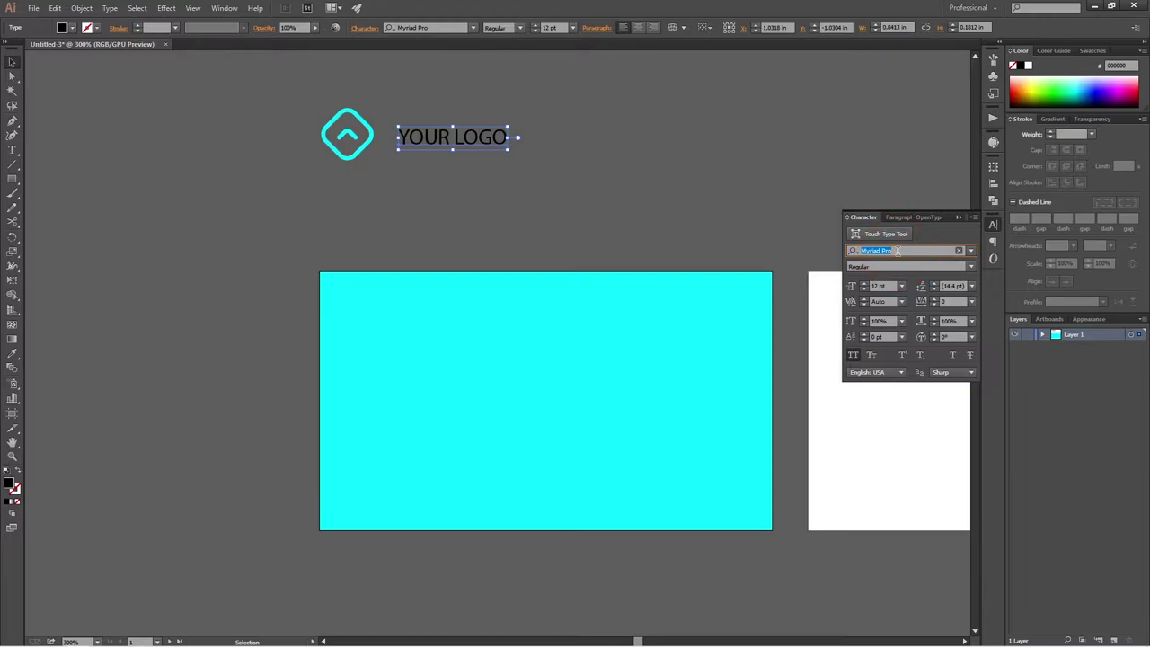
{"action": "key", "text": "BackSpace"}
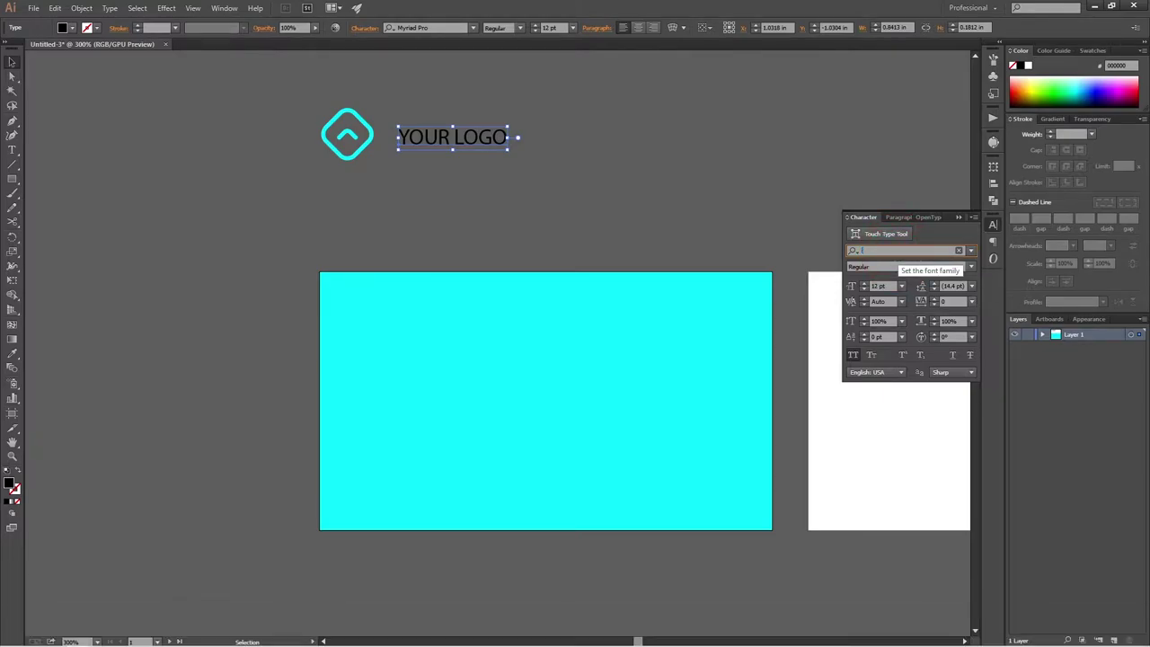
{"action": "type", "text": "isi"}
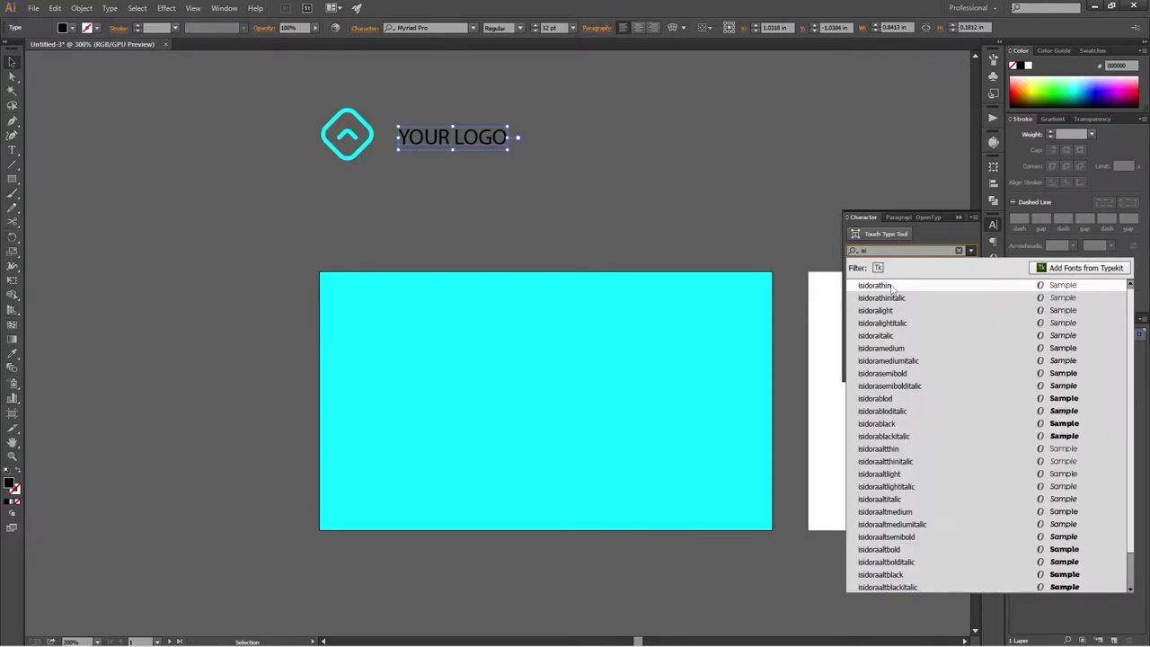
{"action": "left_click", "coordinate": [894, 377]}
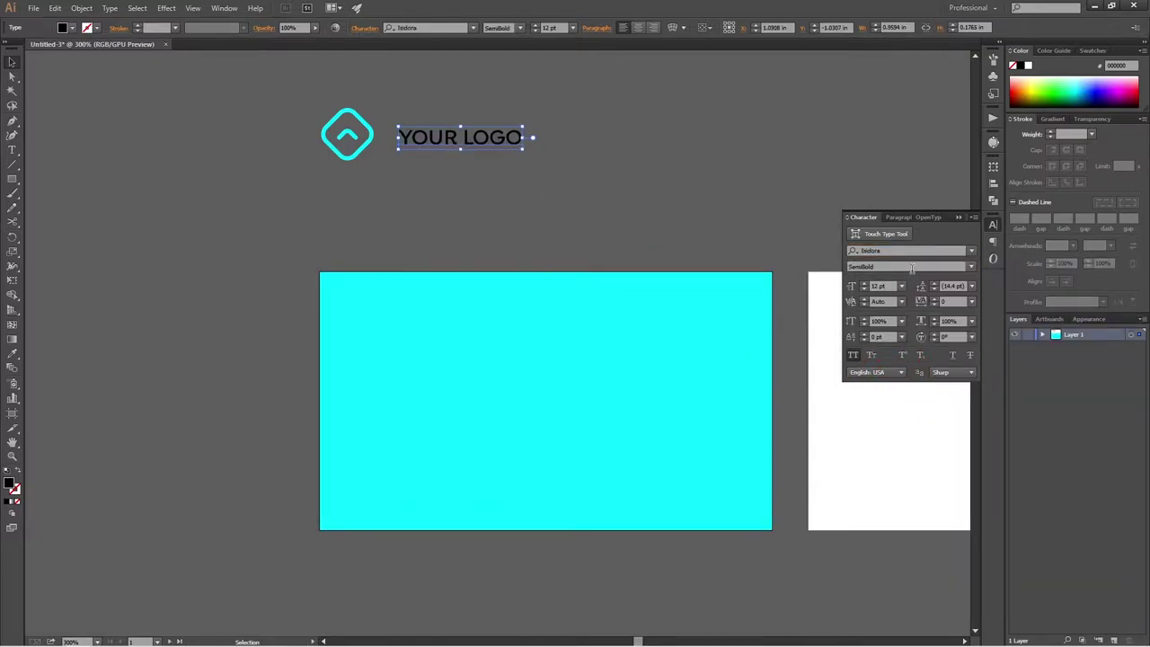
{"action": "left_click", "coordinate": [969, 266]}
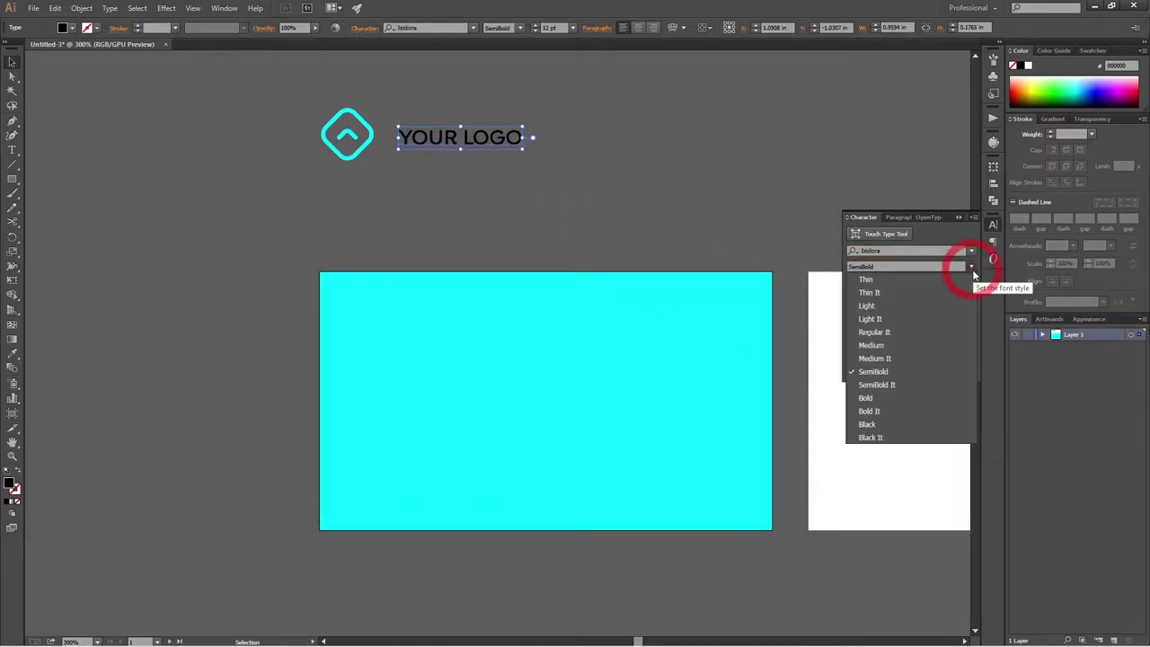
{"action": "left_click", "coordinate": [908, 400]}
{"action": "left_click", "coordinate": [727, 213]}
Step: Enlarge the YOUR LOGO text beside the mark to about 1.52 in wide and sample the card's cyan as its fill
{"action": "left_click_drag", "start_coordinate": [501, 153], "coordinate": [490, 142]}
{"action": "key", "text": "i"}
{"action": "left_click", "coordinate": [515, 321]}
{"action": "key", "text": "v"}
{"action": "left_click", "coordinate": [542, 151]}
Step: Convert the YOUR LOGO text to outlines
{"action": "left_click_drag", "start_coordinate": [260, 182], "coordinate": [533, 139]}
{"action": "left_click", "coordinate": [490, 182]}
{"action": "left_click", "coordinate": [470, 141]}
{"action": "key", "text": "ctrl+shift+o"}
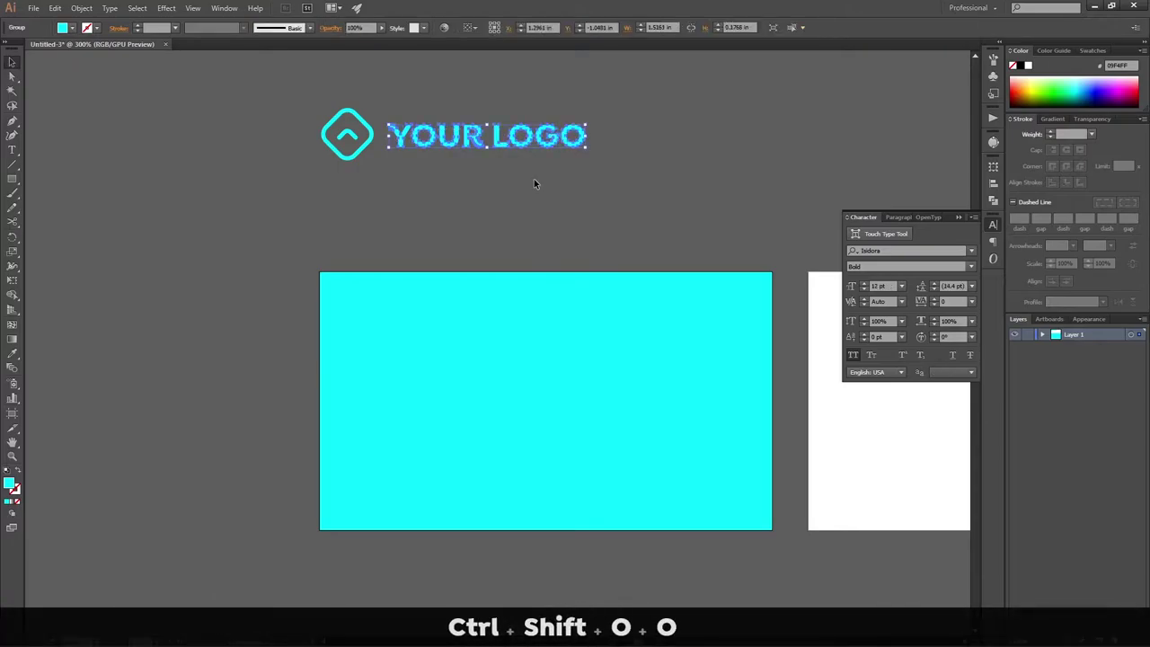
Step: Select the logo mark together with the outlined YOUR LOGO text and group them
{"action": "left_click", "coordinate": [583, 93]}
{"action": "left_click", "coordinate": [355, 151]}
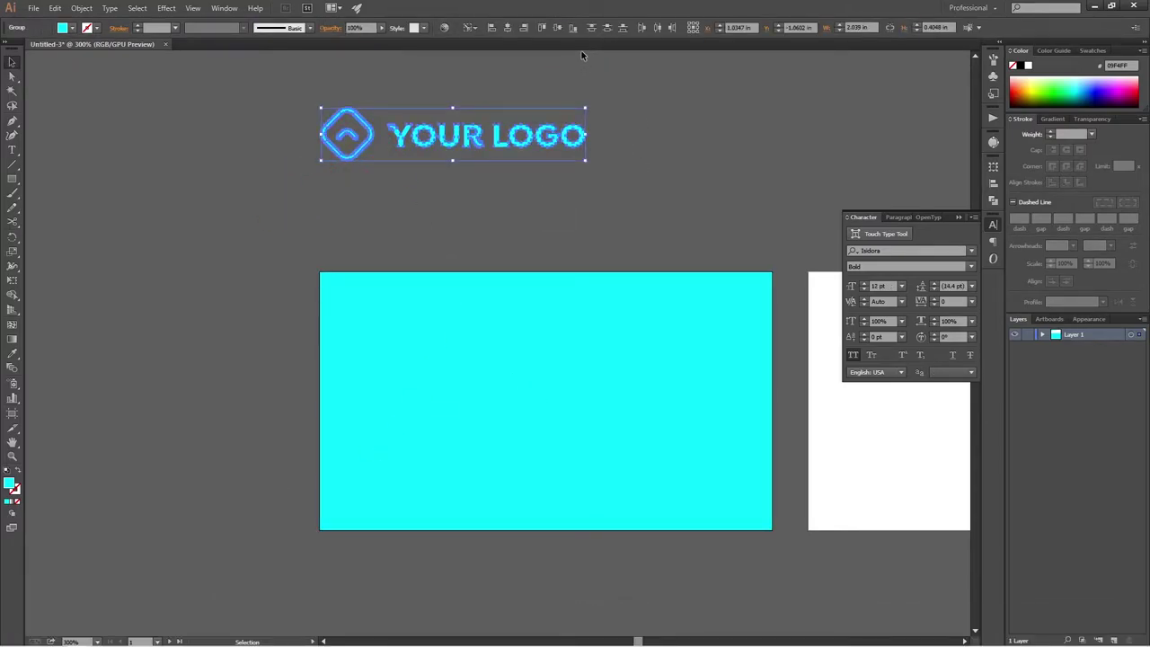
{"action": "left_click_drag", "start_coordinate": [629, 97], "coordinate": [395, 212]}
{"action": "key", "text": "ctrl+g"}
Step: Scale the grouped logo down to about half its size and place it just above the cyan card's upper-left corner
{"action": "left_click", "coordinate": [506, 198]}
{"action": "left_click_drag", "start_coordinate": [377, 140], "coordinate": [417, 166]}
{"action": "left_click_drag", "start_coordinate": [629, 160], "coordinate": [495, 175]}
{"action": "left_click_drag", "start_coordinate": [426, 168], "coordinate": [410, 235]}
Step: Change the cyan card background's fill to white
{"action": "left_click", "coordinate": [455, 416]}
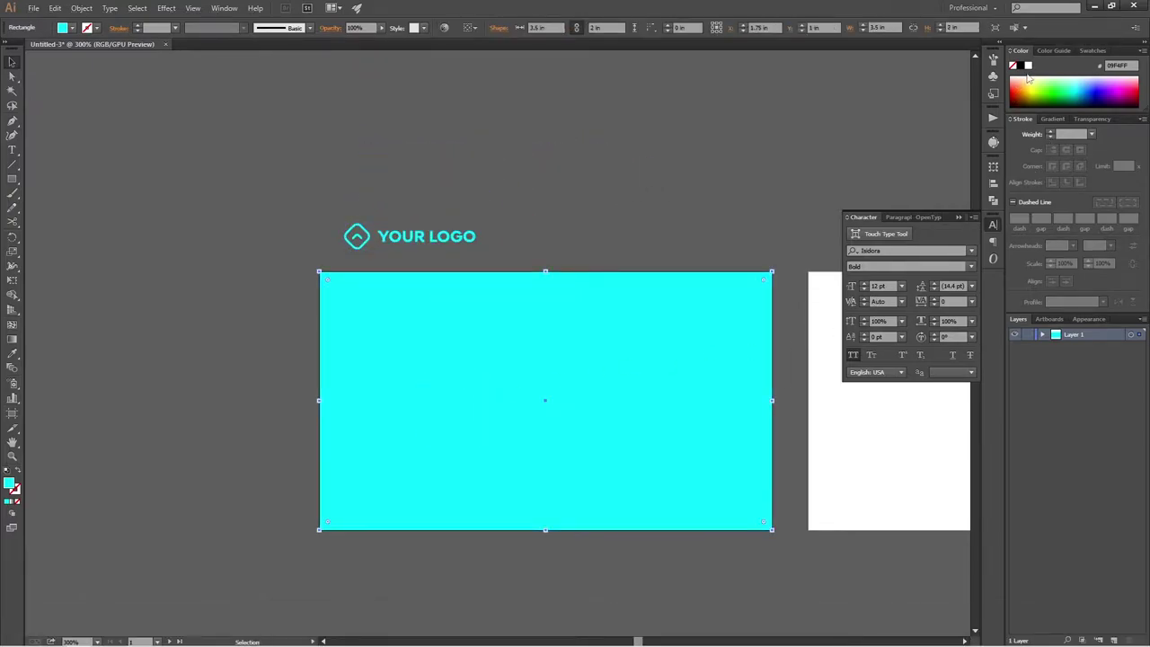
{"action": "left_click", "coordinate": [1028, 65]}
{"action": "left_click", "coordinate": [699, 178]}
Step: Move the grouped logo into the upper-left corner of the white card
{"action": "key", "text": "v"}
{"action": "left_click_drag", "start_coordinate": [425, 237], "coordinate": [421, 302]}
{"action": "left_click", "coordinate": [452, 215]}
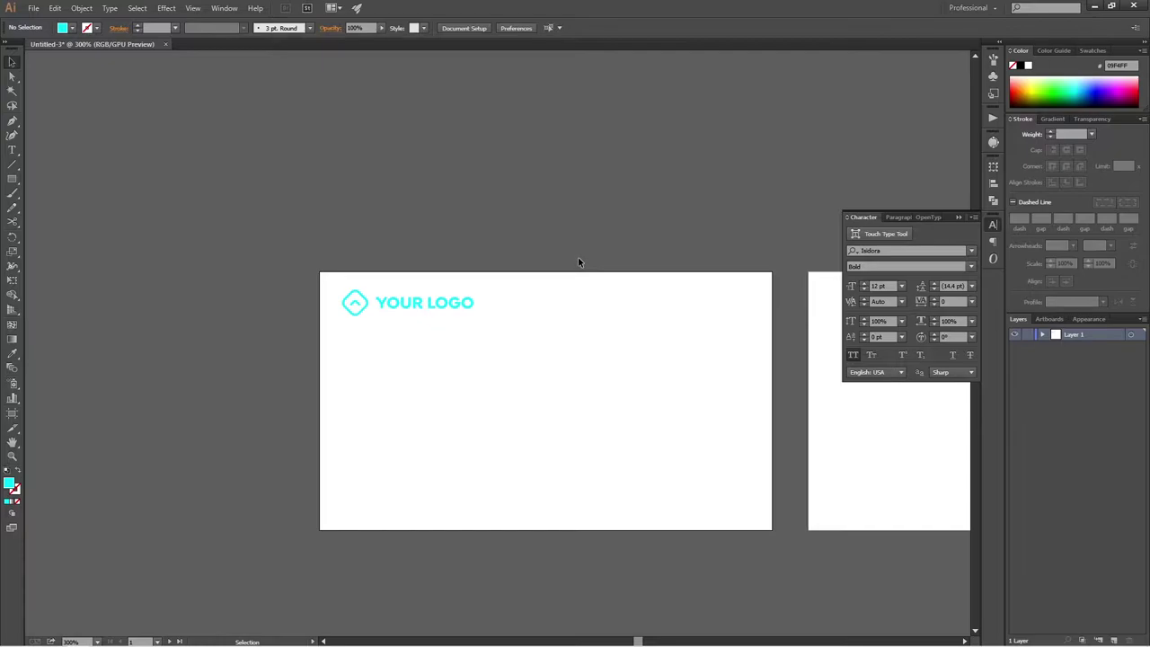
Step: Add the text "Your Name" on the empty canvas above the first card
{"action": "left_click_drag", "start_coordinate": [578, 261], "coordinate": [451, 196]}
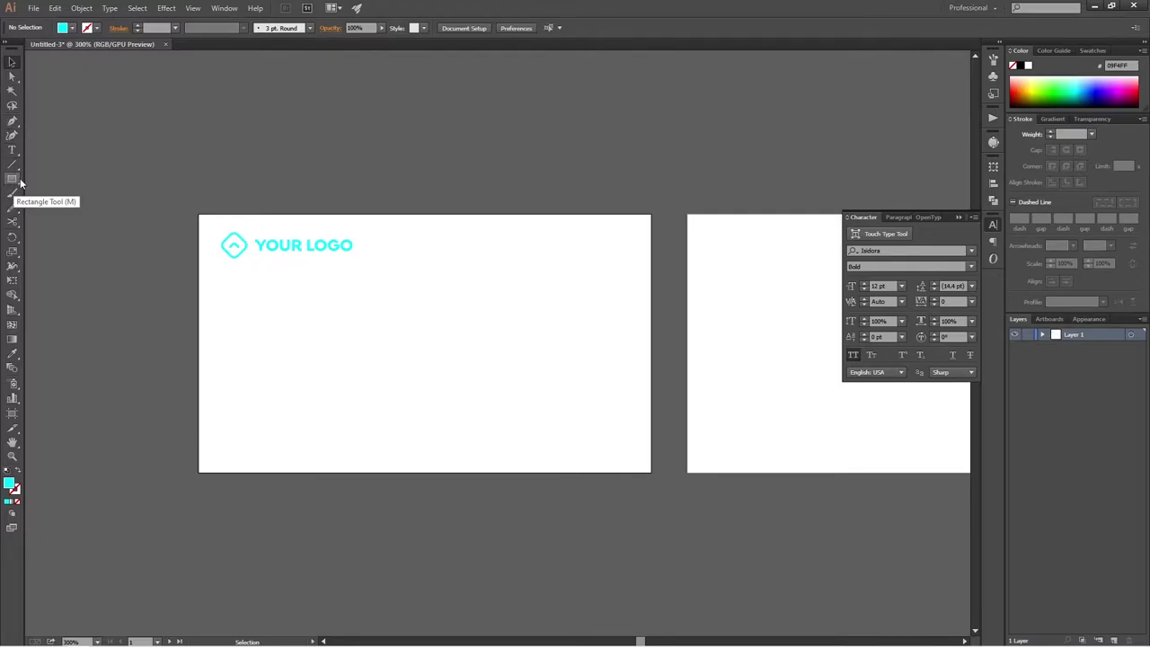
{"action": "left_click", "coordinate": [13, 150]}
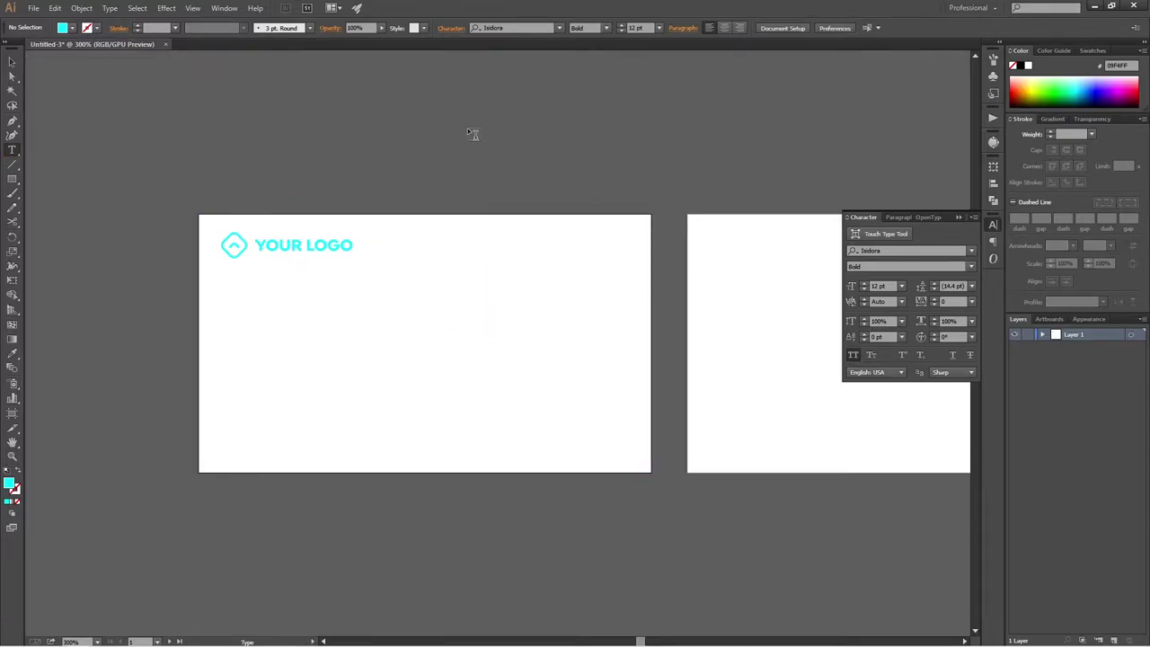
{"action": "scroll", "coordinate": [466, 152], "scroll_direction": "up", "scroll_amount": 1}
{"action": "left_click", "coordinate": [459, 193]}
{"action": "type", "text": "Your Name"}
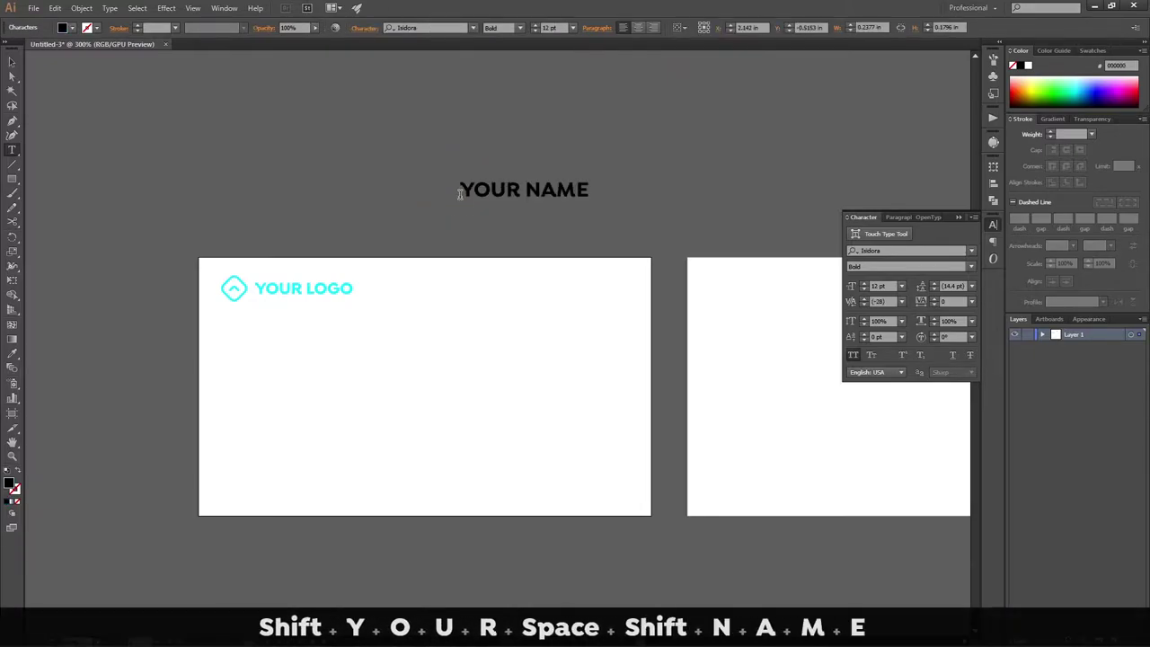
{"action": "key", "text": "ctrl+Return"}
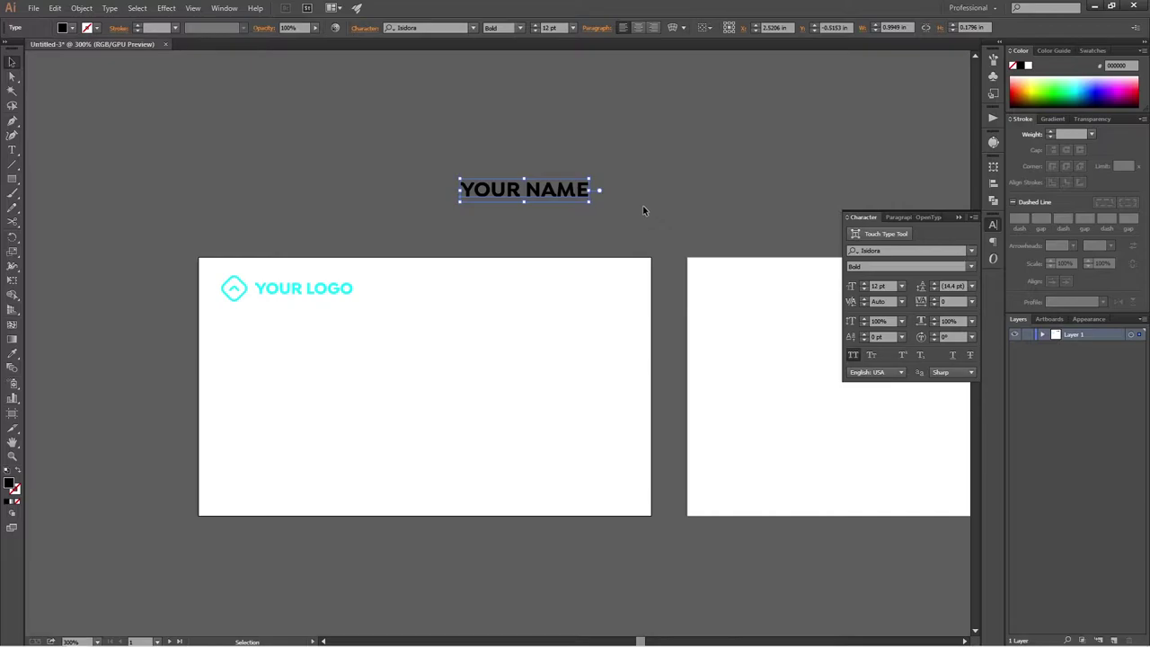
Step: Copy the YOUR NAME text onto the card's right half and turn the other copy into a "Position" line directly beneath it
{"action": "mouse_move", "coordinate": [567, 206]}
{"action": "left_mouse_down"}
{"action": "mouse_move", "coordinate": [554, 289]}
{"action": "mouse_move", "coordinate": [577, 332]}
{"action": "mouse_move", "coordinate": [581, 213]}
{"action": "left_mouse_up"}
{"action": "double_click", "coordinate": [552, 207]}
{"action": "key", "text": "ctrl+a"}
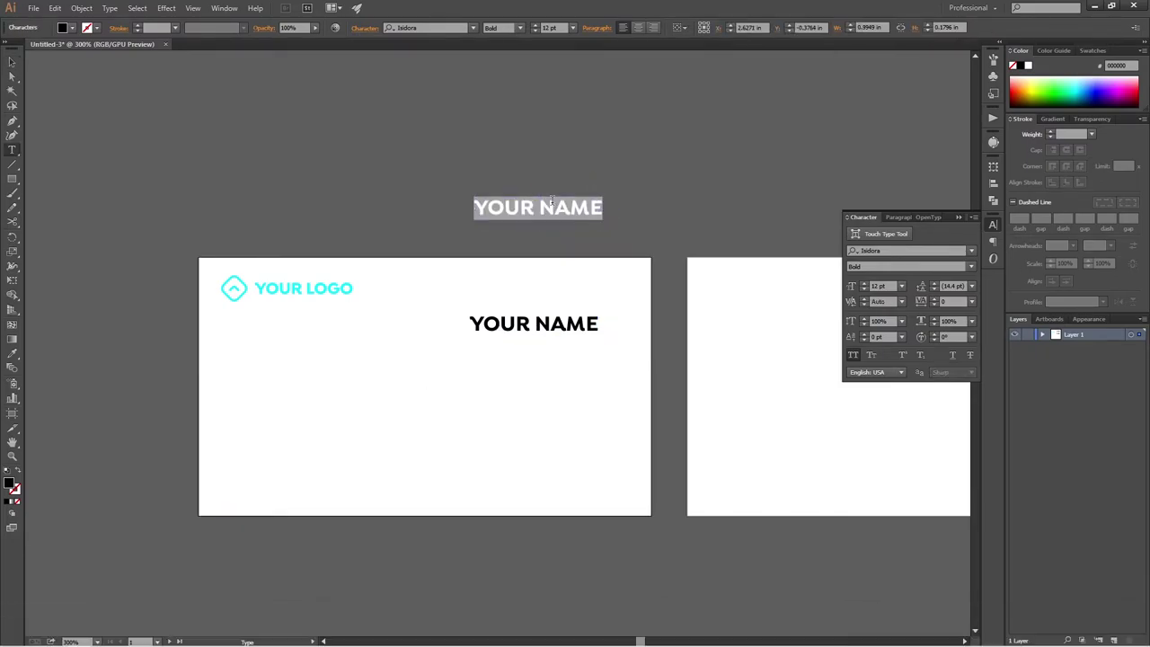
{"action": "type", "text": "Position"}
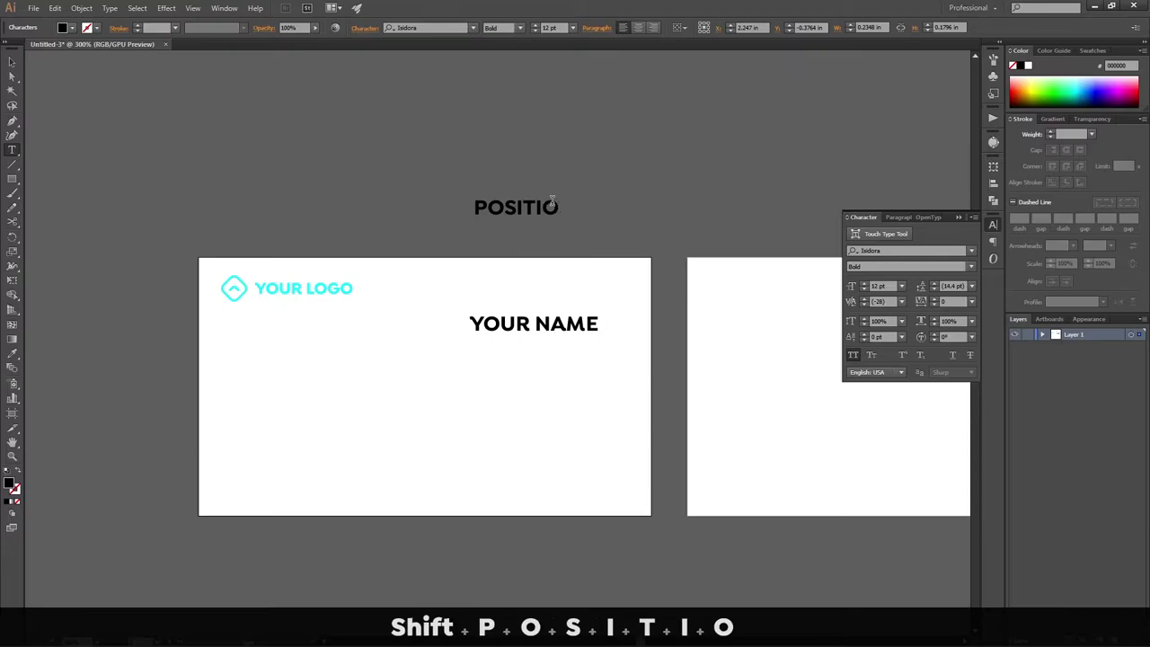
{"action": "key", "text": "ctrl+Return"}
{"action": "left_click_drag", "start_coordinate": [543, 214], "coordinate": [542, 349]}
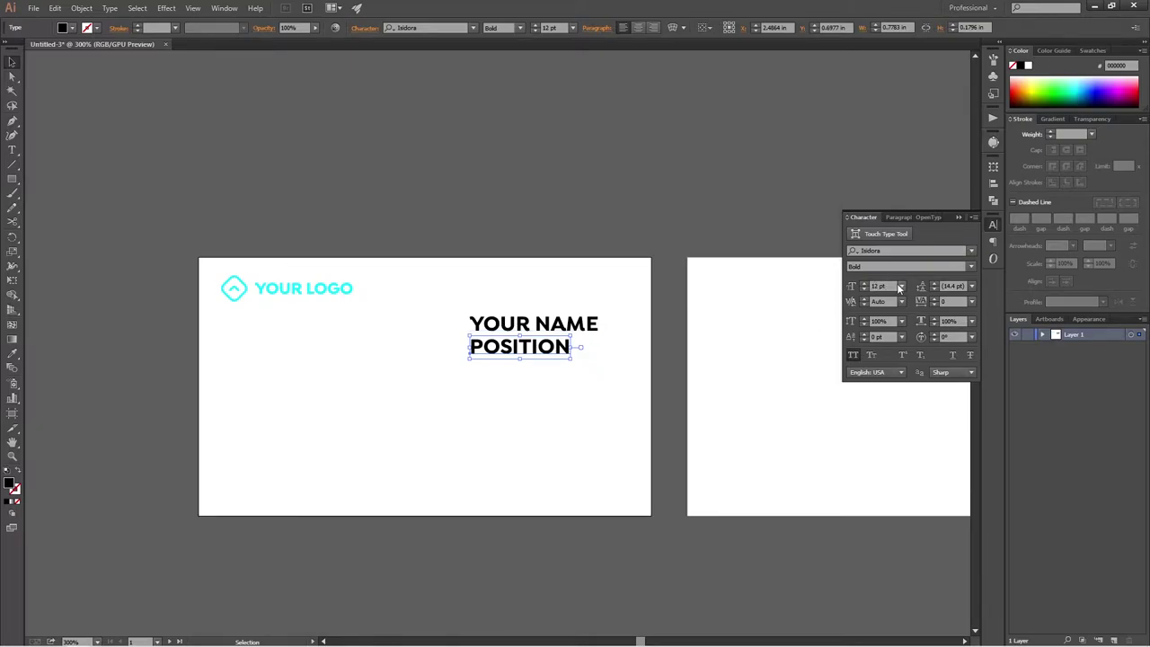
Step: Set the POSITION line's font size to 6 pt
{"action": "left_click", "coordinate": [855, 287]}
{"action": "type", "text": "6"}
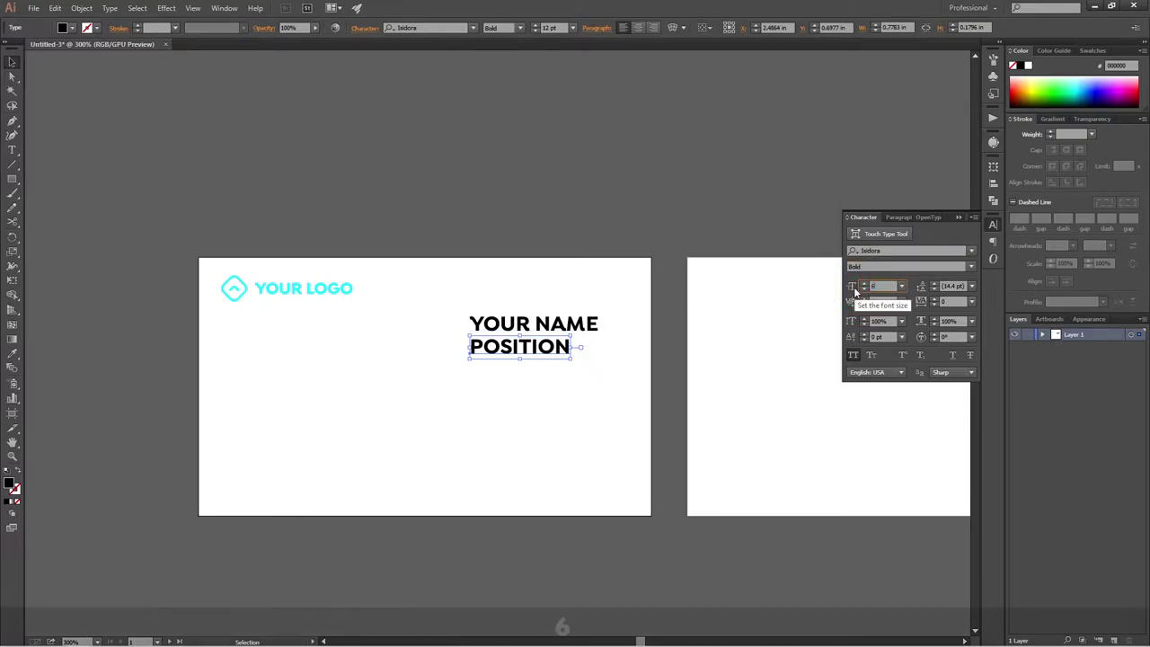
{"action": "key", "text": "Return"}
Step: Move the POSITION line up close beneath YOUR NAME, flush with the name's left edge
{"action": "key", "text": "v"}
{"action": "left_click", "coordinate": [527, 351]}
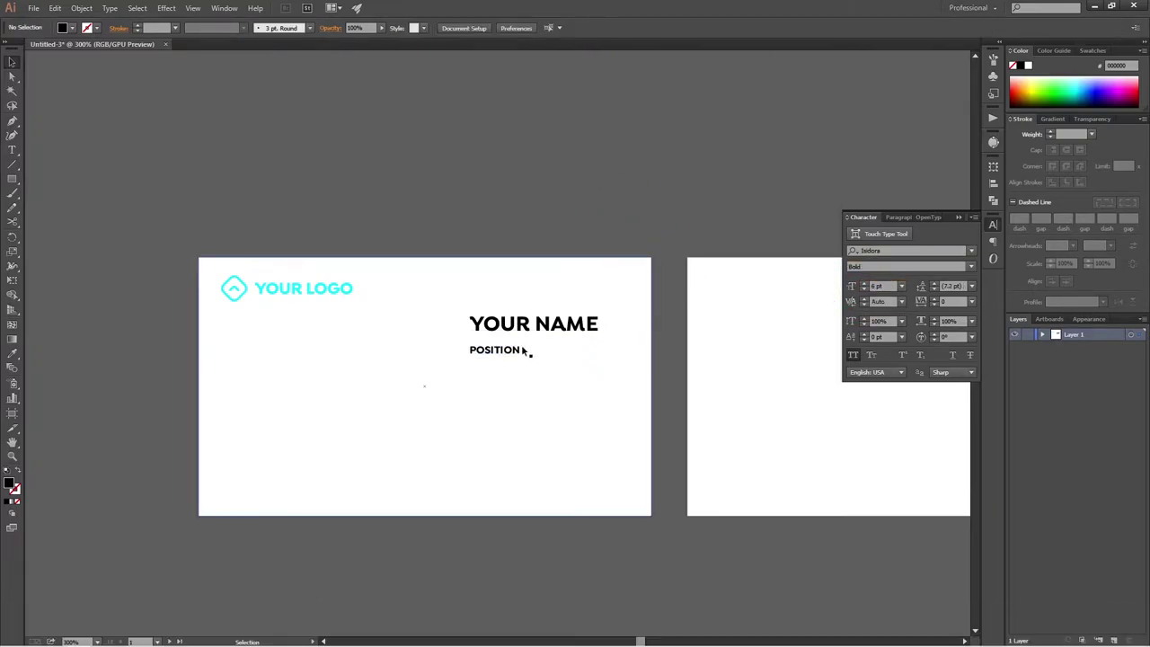
{"action": "left_click_drag", "start_coordinate": [512, 354], "coordinate": [518, 349]}
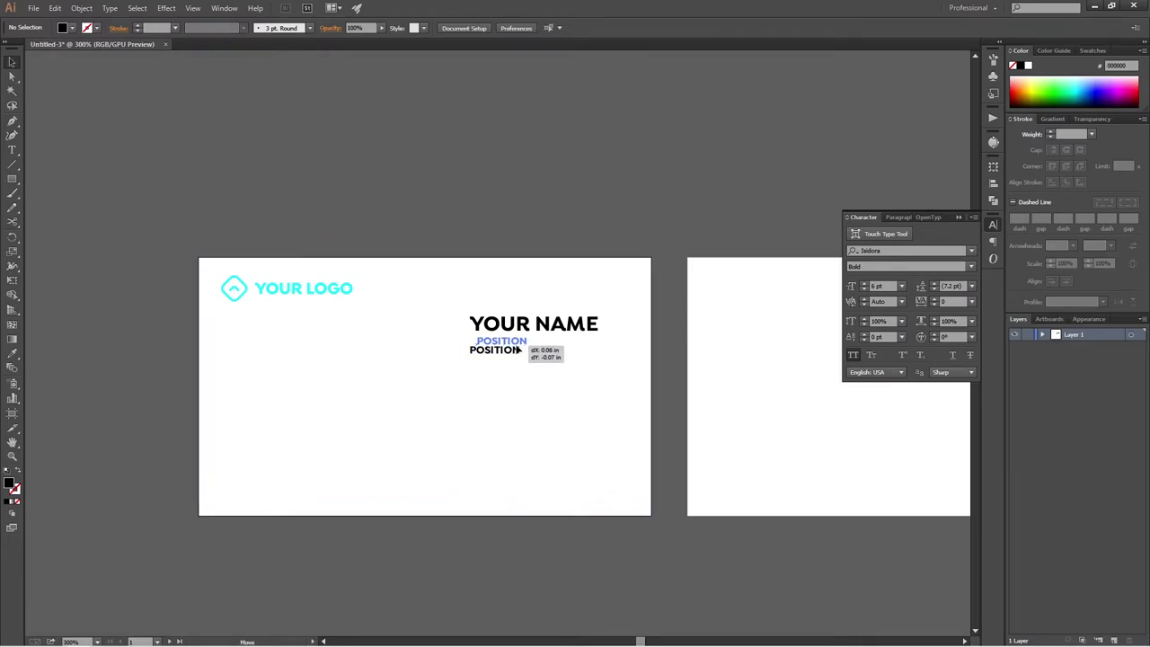
{"action": "left_click_drag", "start_coordinate": [520, 349], "coordinate": [518, 343]}
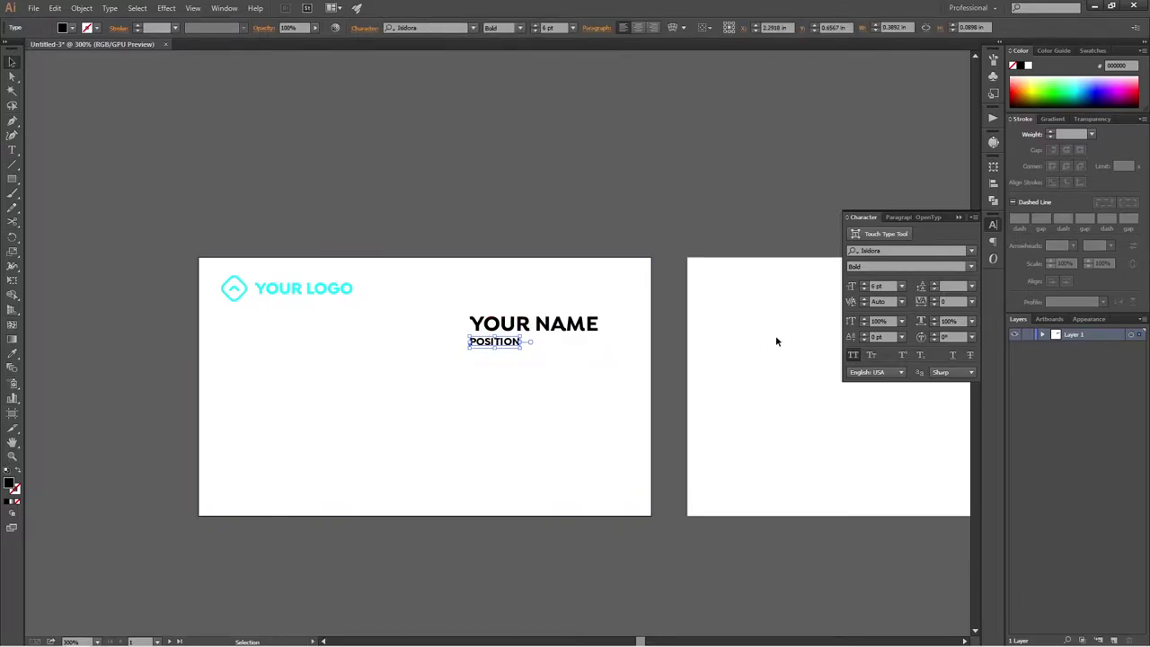
Step: Set the POSITION line's font size to 7 pt
{"action": "left_click", "coordinate": [888, 287]}
{"action": "type", "text": "7"}
{"action": "key", "text": "Return"}
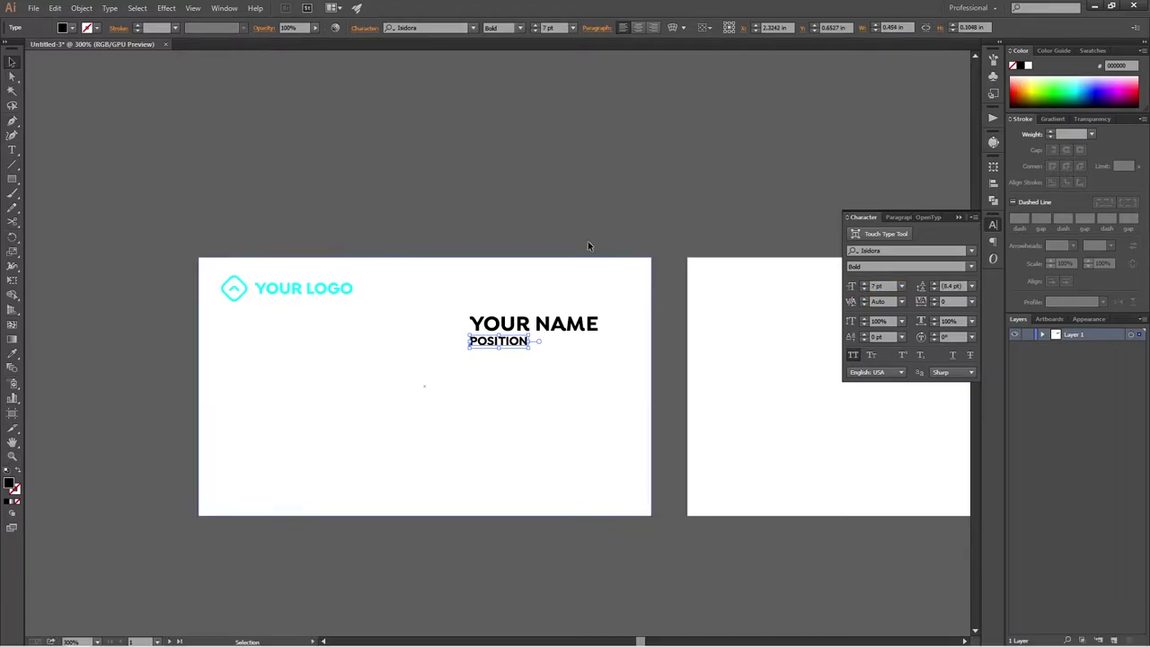
{"action": "left_click", "coordinate": [542, 290]}
Step: Duplicate the POSITION line onto the card's left half below the logo and replace the copy's text with a placeholder phone number
{"action": "left_click", "coordinate": [486, 340]}
{"action": "left_click_drag", "start_coordinate": [519, 355], "coordinate": [344, 395]}
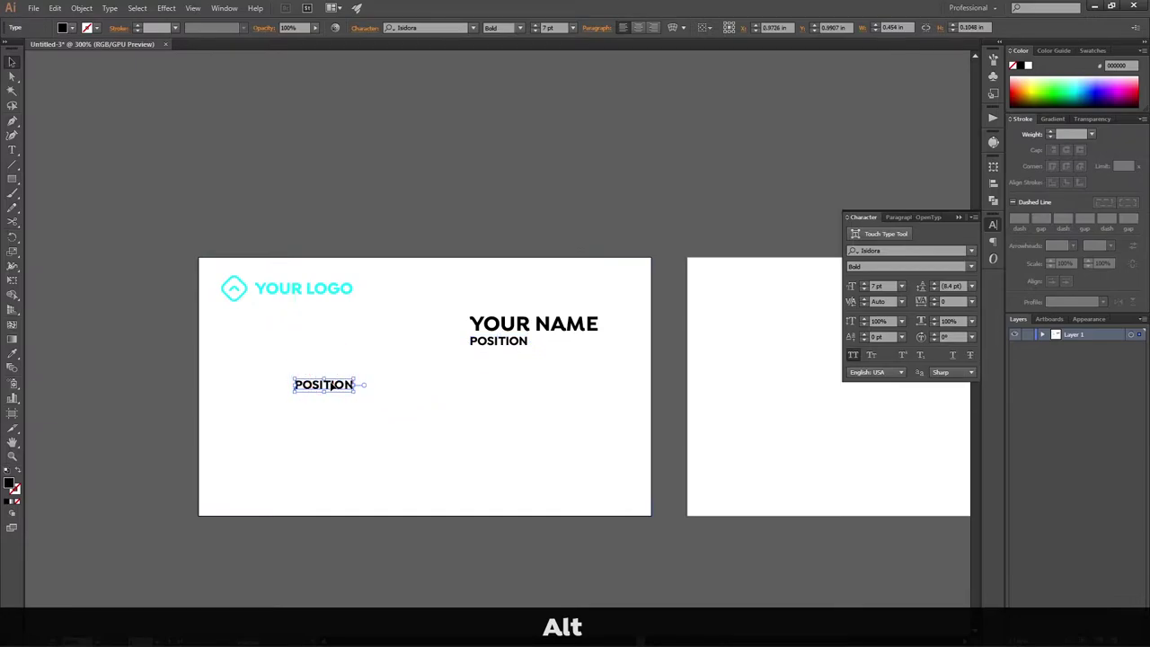
{"action": "double_click", "coordinate": [342, 387]}
{"action": "key", "text": "ctrl+alt+a"}
{"action": "key", "text": "BackSpace"}
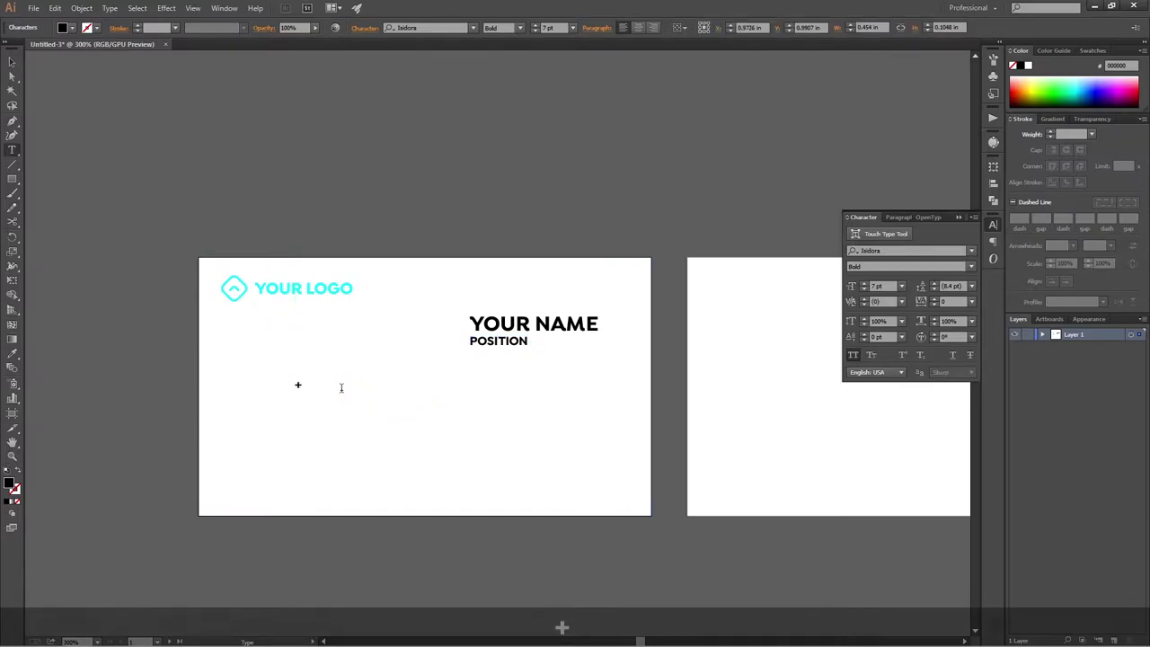
{"action": "type", "text": "+0123"}
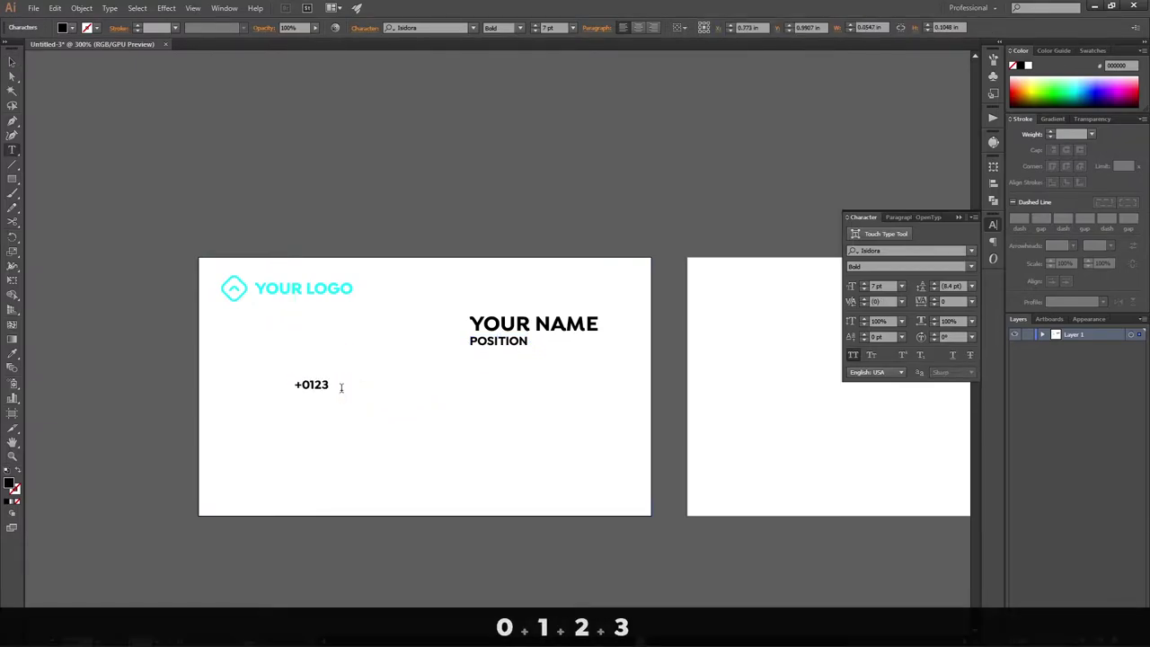
{"action": "type", "text": " 456 789"}
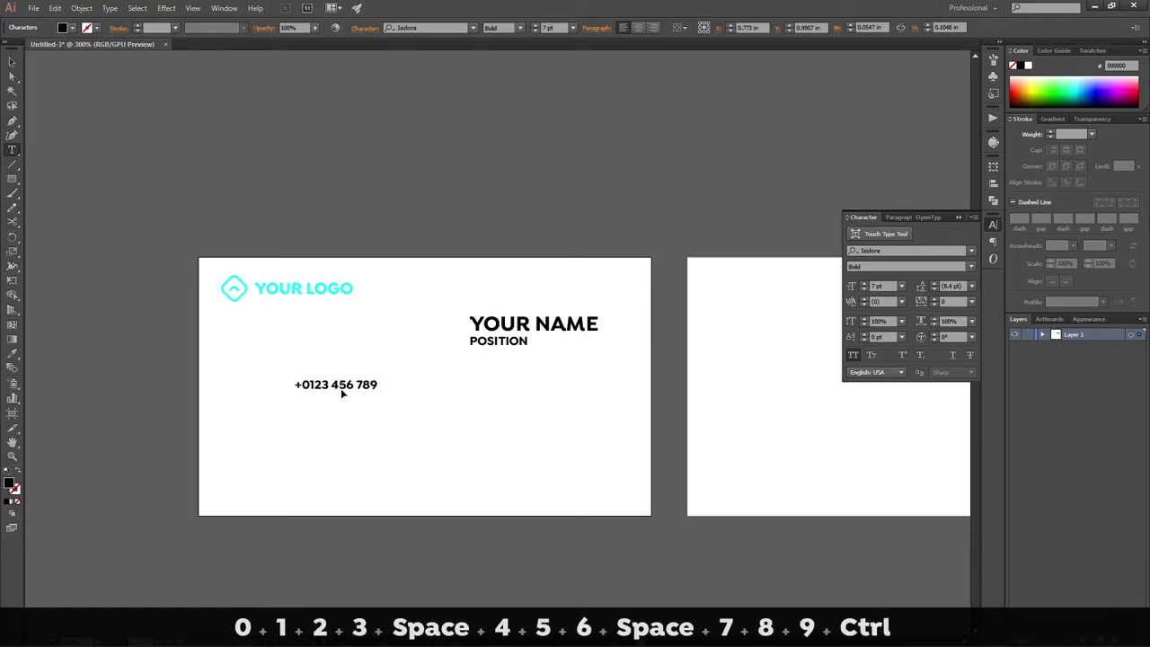
{"action": "key", "text": "ctrl+Return"}
Step: Duplicate the phone number line directly below itself and set both lines' font size to 6 pt
{"action": "left_click_drag", "start_coordinate": [363, 381], "coordinate": [363, 405]}
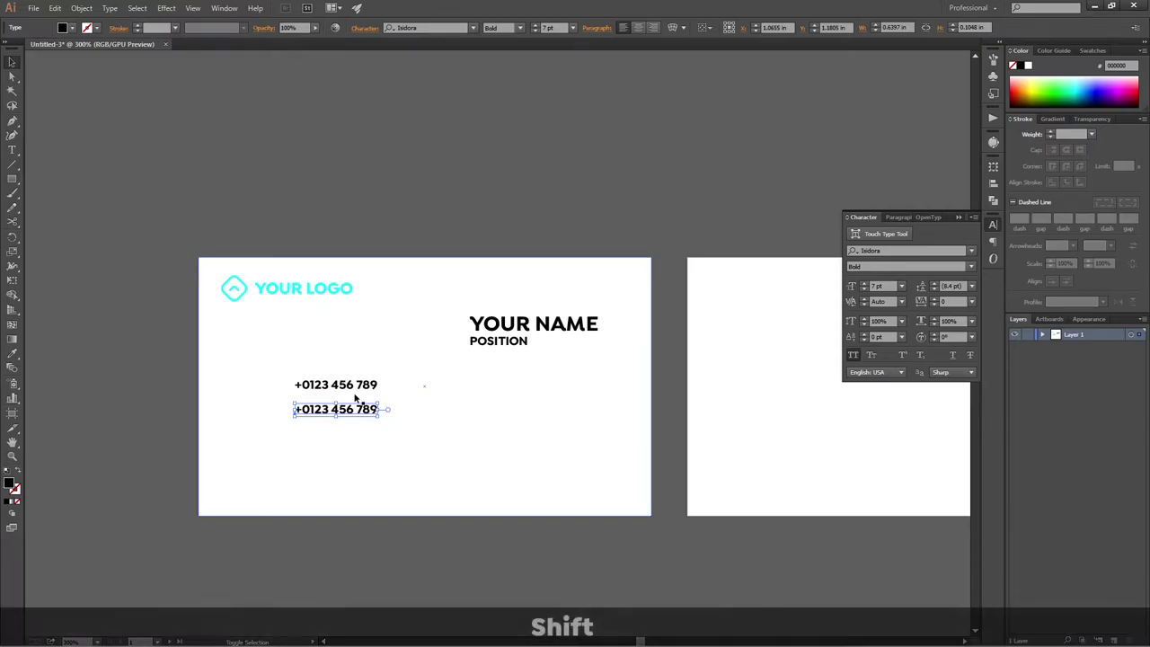
{"action": "left_click", "coordinate": [350, 385], "text": "shift"}
{"action": "left_click", "coordinate": [876, 287]}
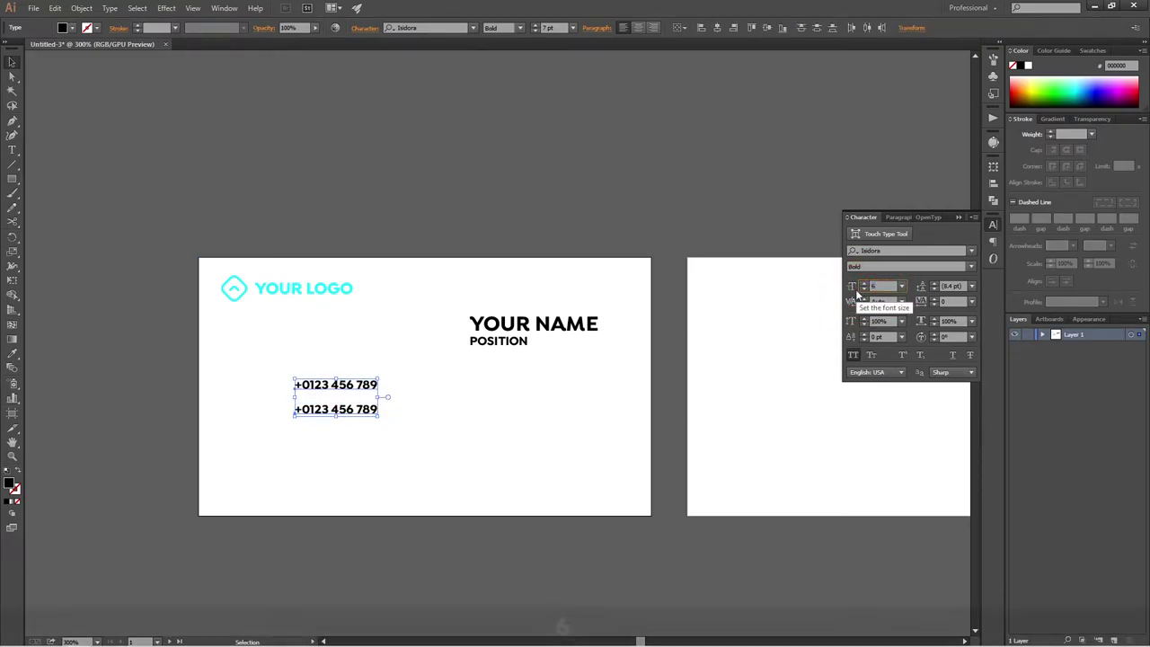
{"action": "type", "text": "6"}
{"action": "key", "text": "Return"}
{"action": "left_click", "coordinate": [446, 402]}
{"action": "left_click", "coordinate": [356, 213]}
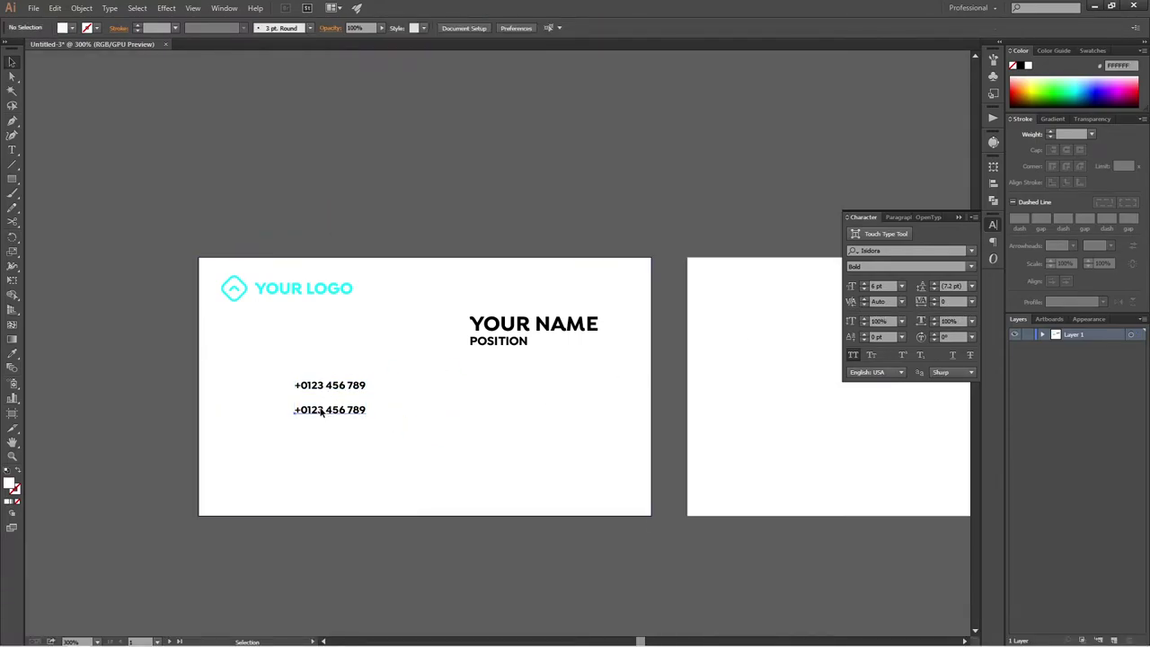
Step: Replace the lower phone number line's text with a placeholder e-mail address in capitals
{"action": "double_click", "coordinate": [318, 409]}
{"action": "key", "text": "ctrl"}
{"action": "key", "text": "ctrl+a"}
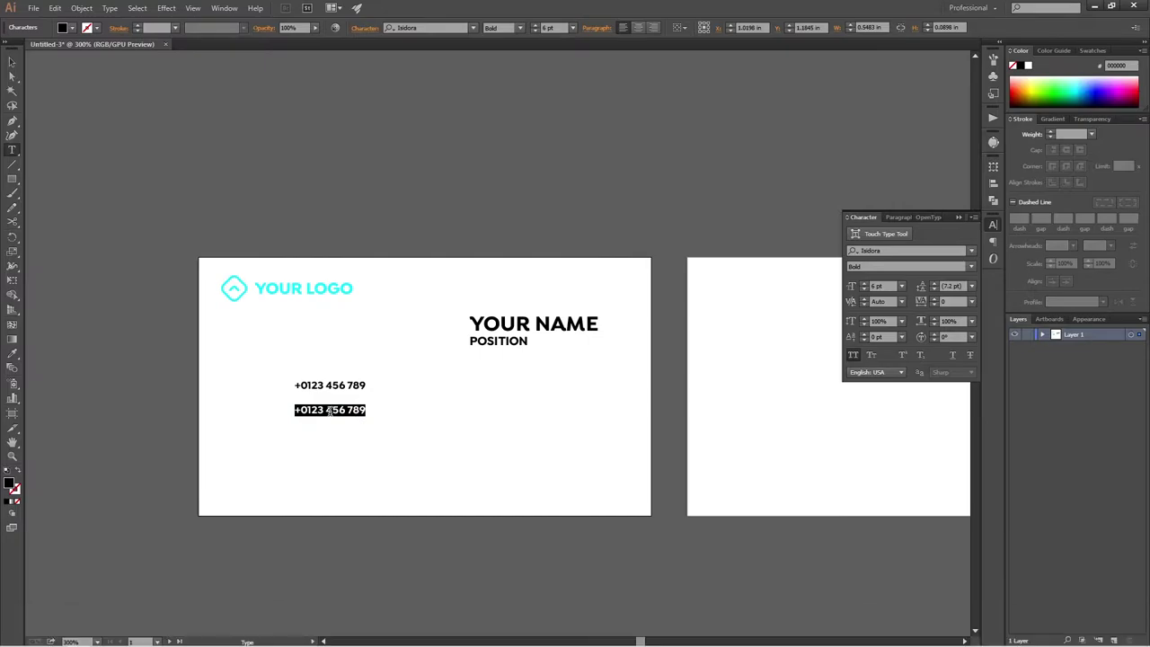
{"action": "type", "text": "Y"}
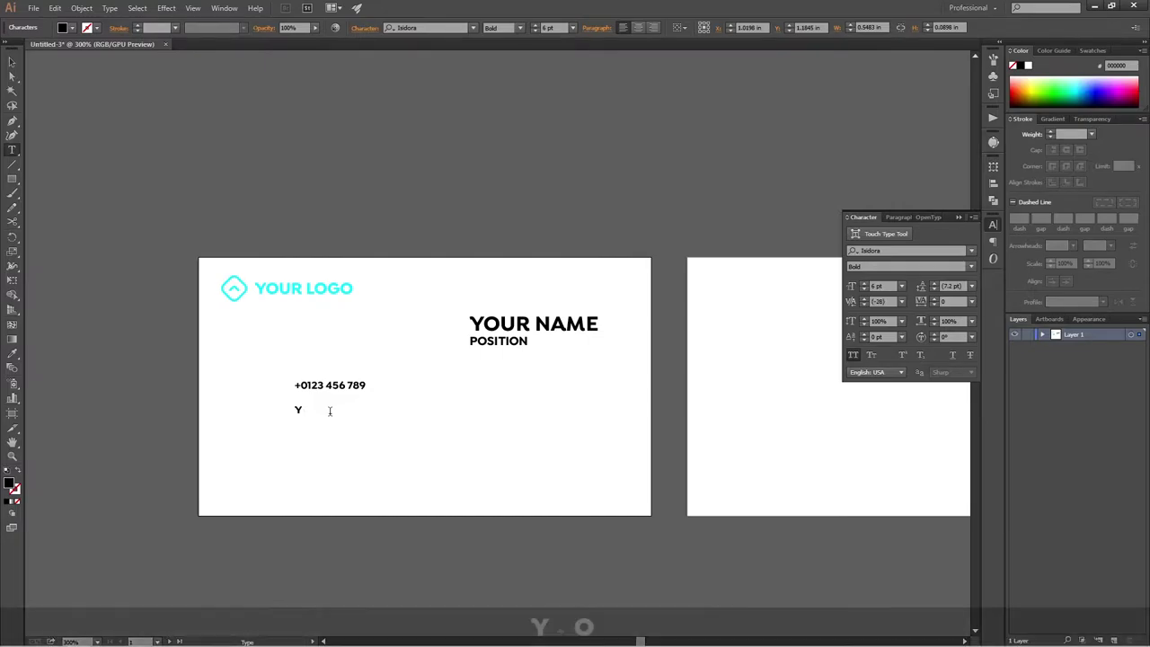
{"action": "type", "text": "OURMAIL"}
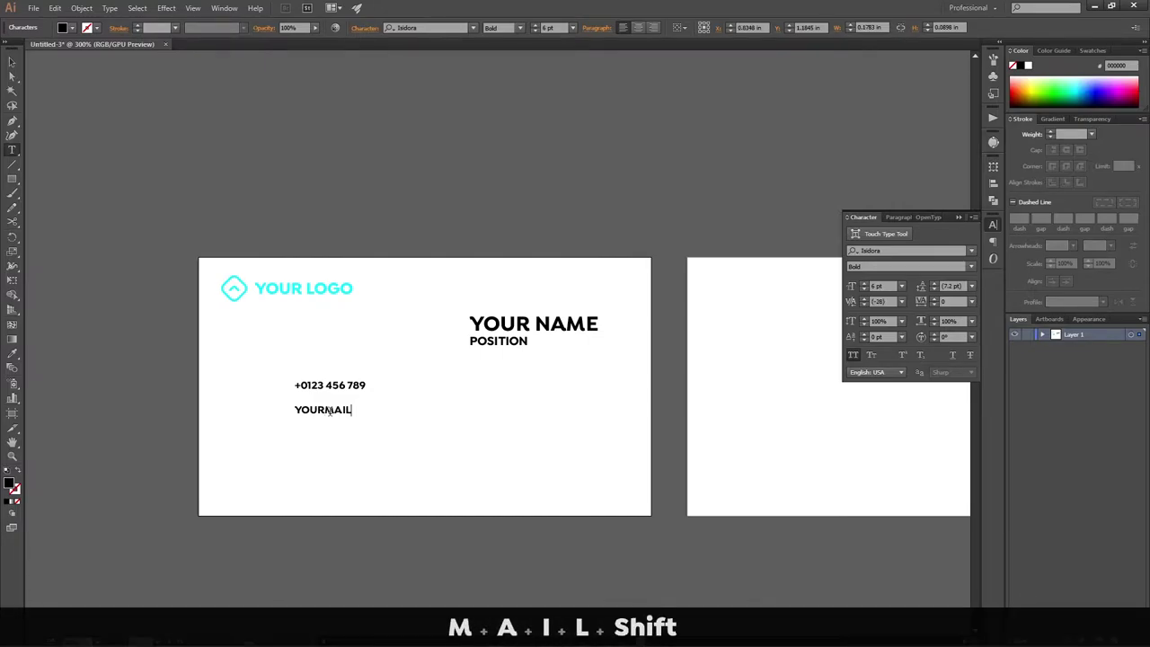
{"action": "type", "text": "@MAIL.COM"}
{"action": "left_click", "coordinate": [329, 413], "text": "ctrl"}
{"action": "left_click_drag", "start_coordinate": [329, 419], "coordinate": [330, 444]}
{"action": "double_click", "coordinate": [326, 437]}
{"action": "key", "text": "ctrl+a"}
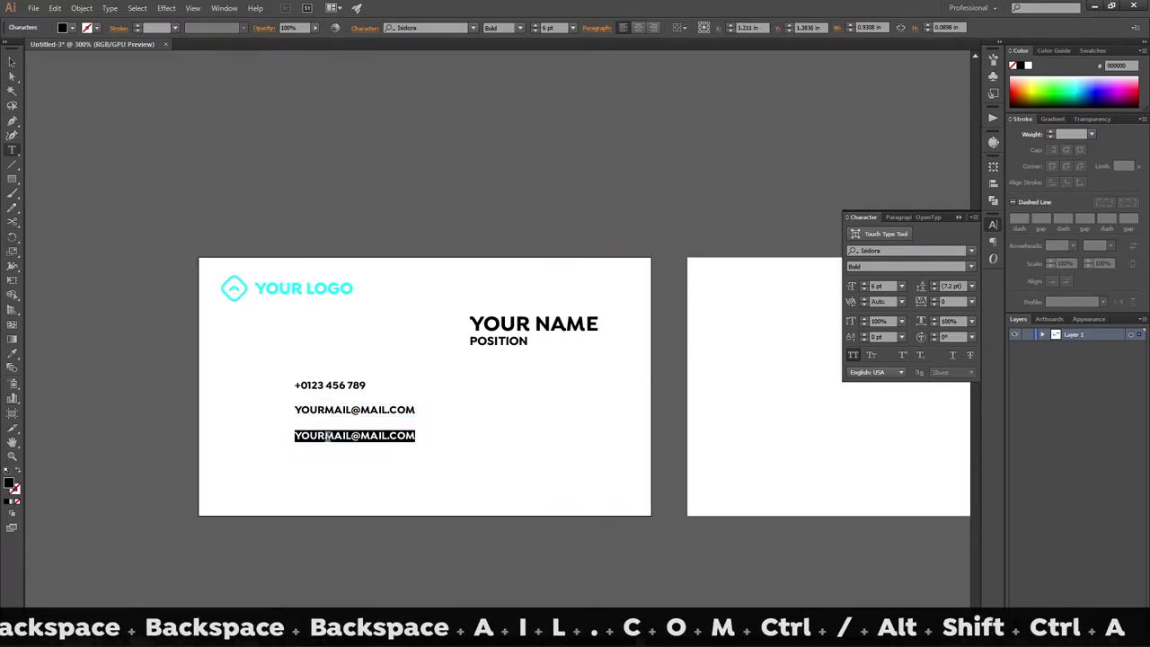
{"action": "type", "text": "YOUR"}
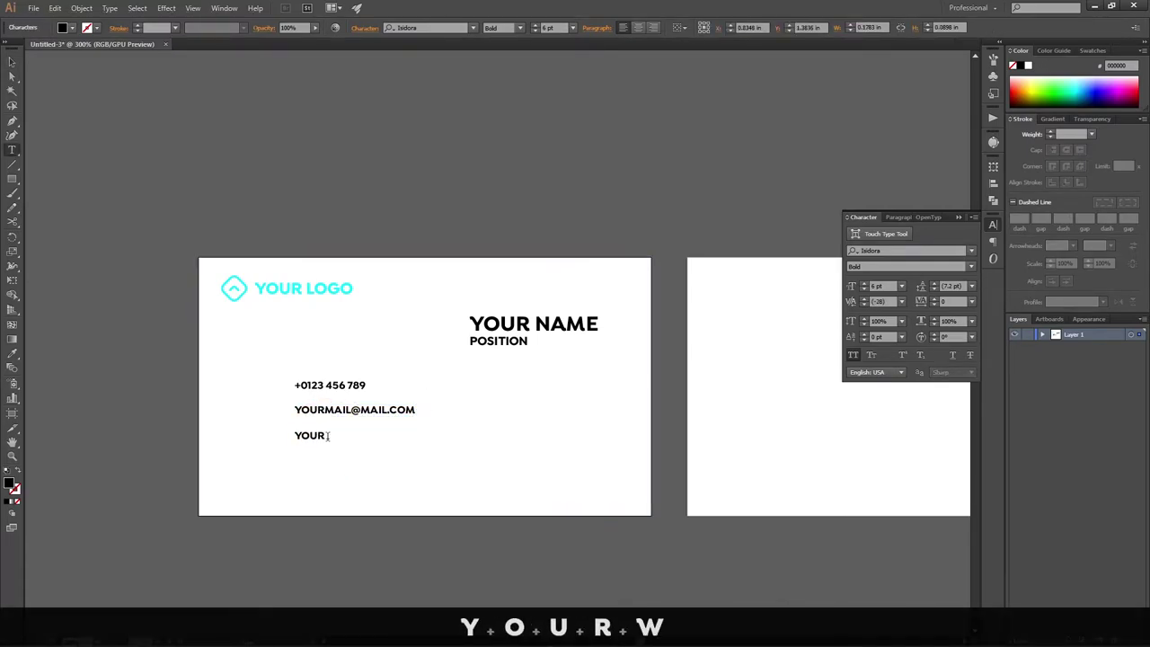
{"action": "type", "text": "WEBSITE.COM"}
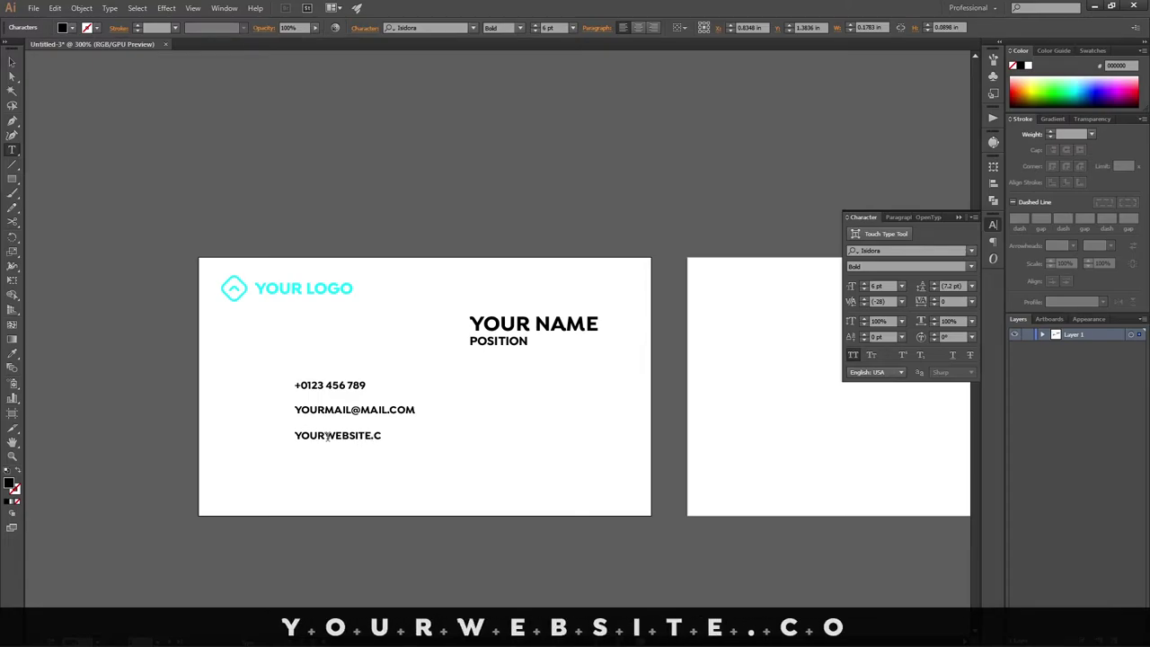
{"action": "key", "text": "Home"}
{"action": "type", "text": "WWW."}
{"action": "key", "text": "Escape"}
{"action": "key", "text": "ctrl+slash"}
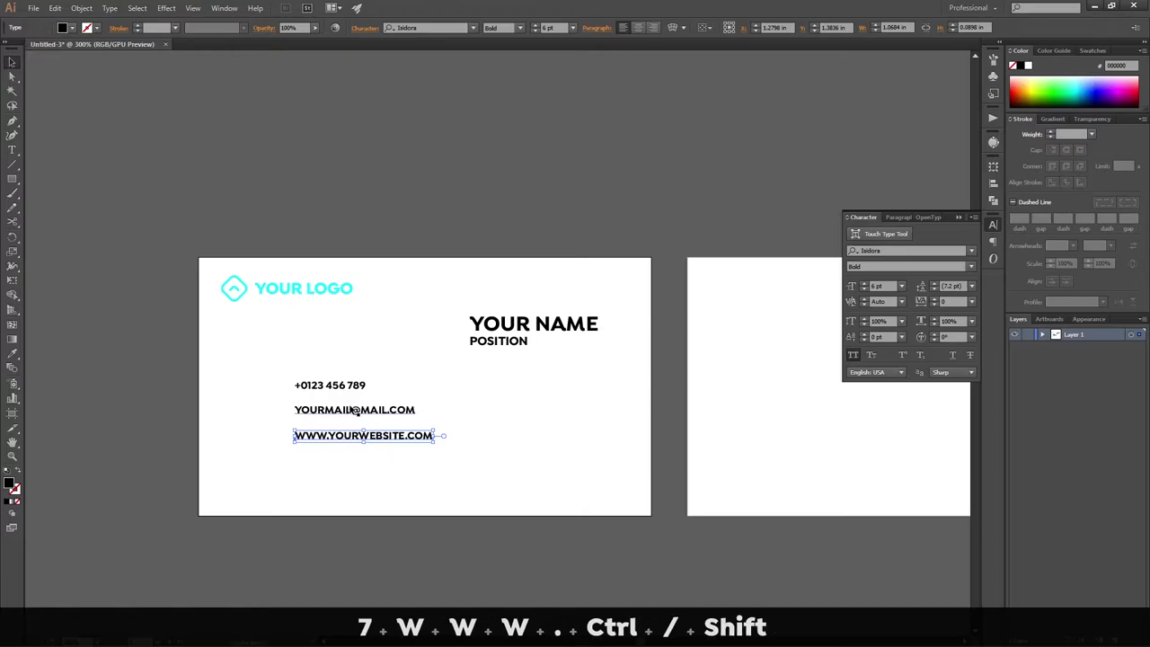
Step: Turn off All Caps for the phone, e-mail and website lines
{"action": "left_click", "coordinate": [346, 410], "text": "shift"}
{"action": "left_click", "coordinate": [333, 385], "text": "shift"}
{"action": "left_click", "coordinate": [853, 355]}
{"action": "left_click", "coordinate": [637, 183]}
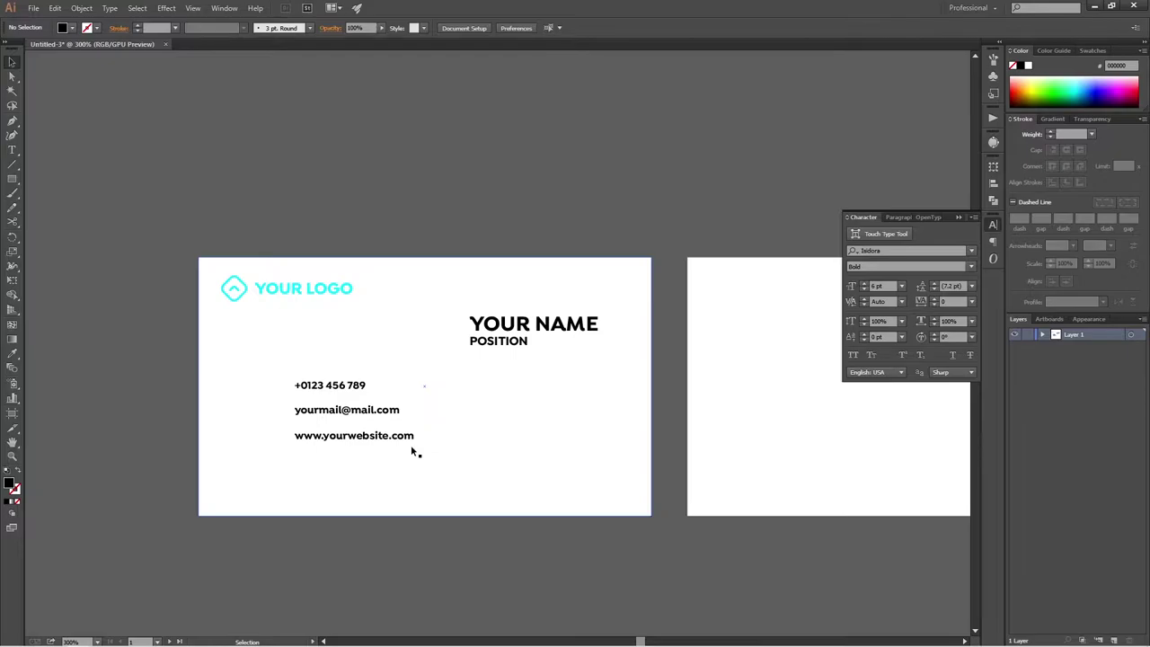
Step: Set the font size of the phone, e-mail and website lines to 7 pt
{"action": "left_click", "coordinate": [332, 409]}
{"action": "left_click", "coordinate": [335, 387], "text": "shift"}
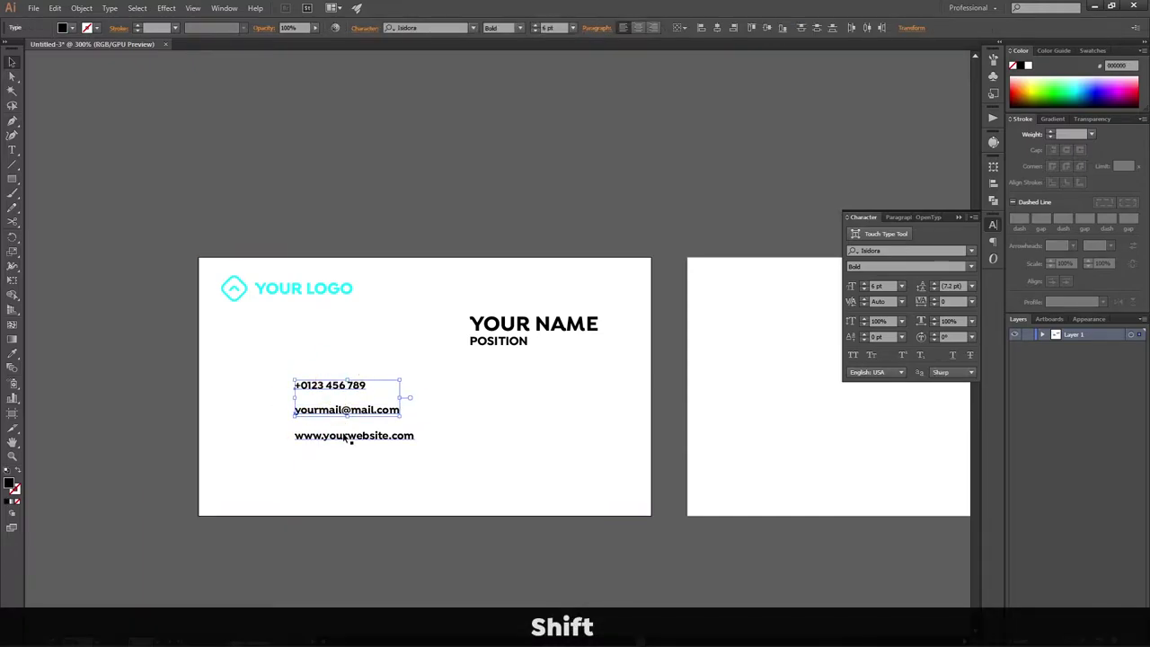
{"action": "left_click", "coordinate": [345, 440], "text": "shift"}
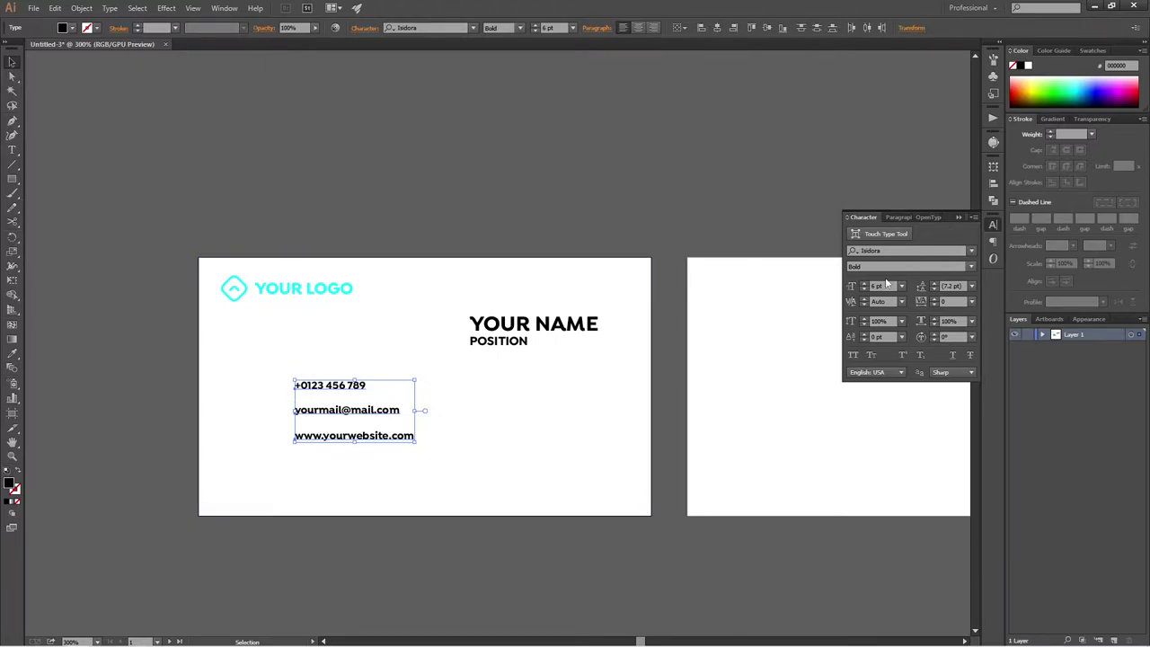
{"action": "left_click", "coordinate": [857, 284]}
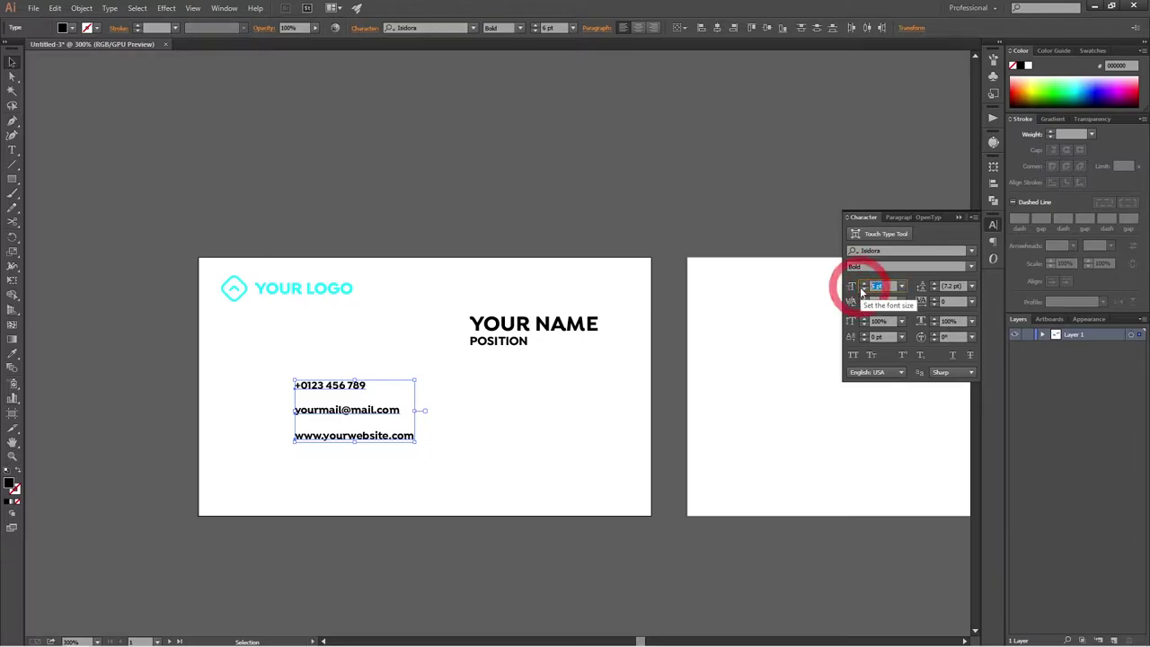
{"action": "type", "text": "7"}
{"action": "key", "text": "Return"}
Step: Set the POSITION line's font size to 6.5 pt
{"action": "left_click", "coordinate": [508, 342]}
{"action": "left_click", "coordinate": [877, 285]}
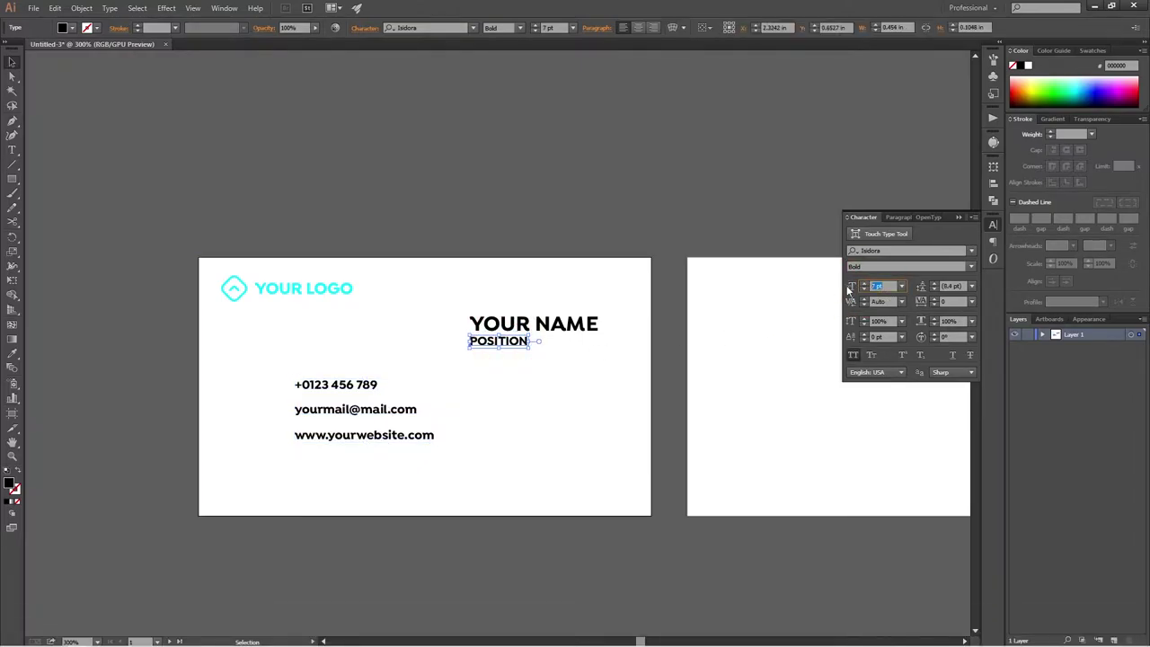
{"action": "type", "text": "6.5"}
{"action": "key", "text": "Return"}
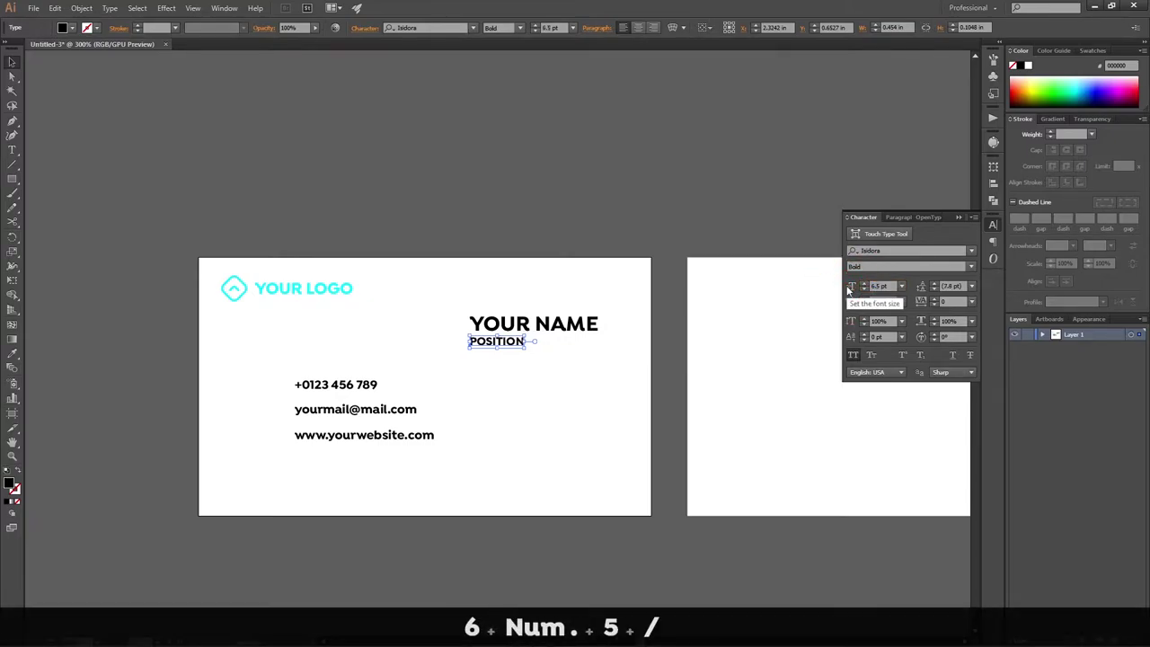
{"action": "left_click", "coordinate": [573, 190]}
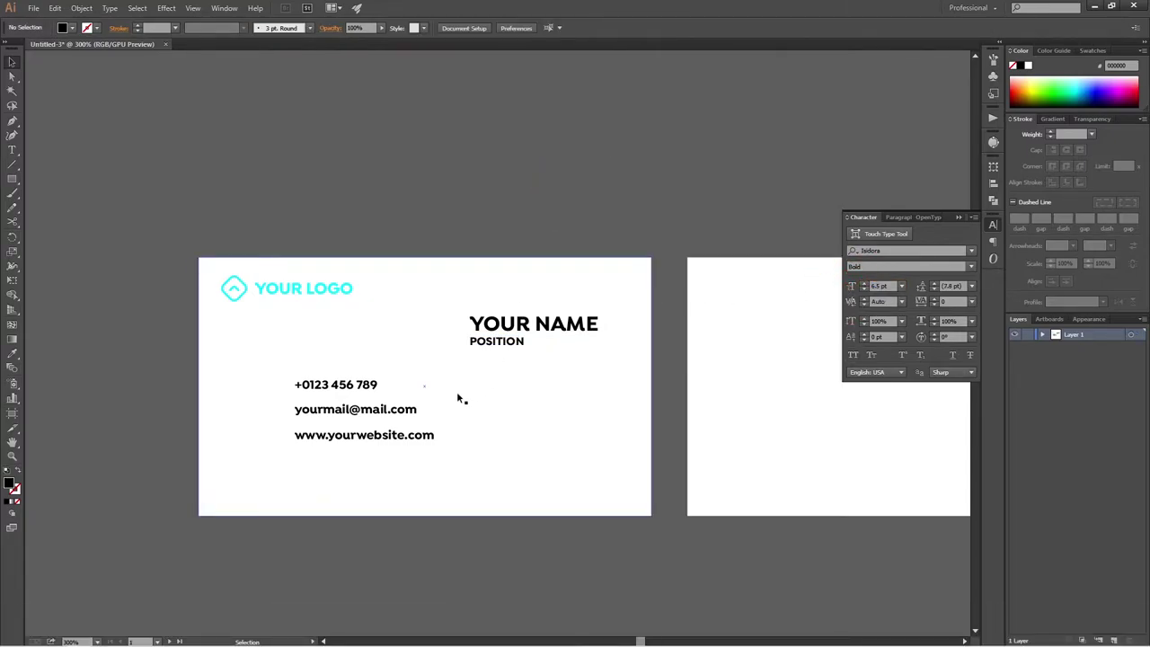
Step: Group the phone, e-mail and website lines
{"action": "left_click", "coordinate": [354, 385]}
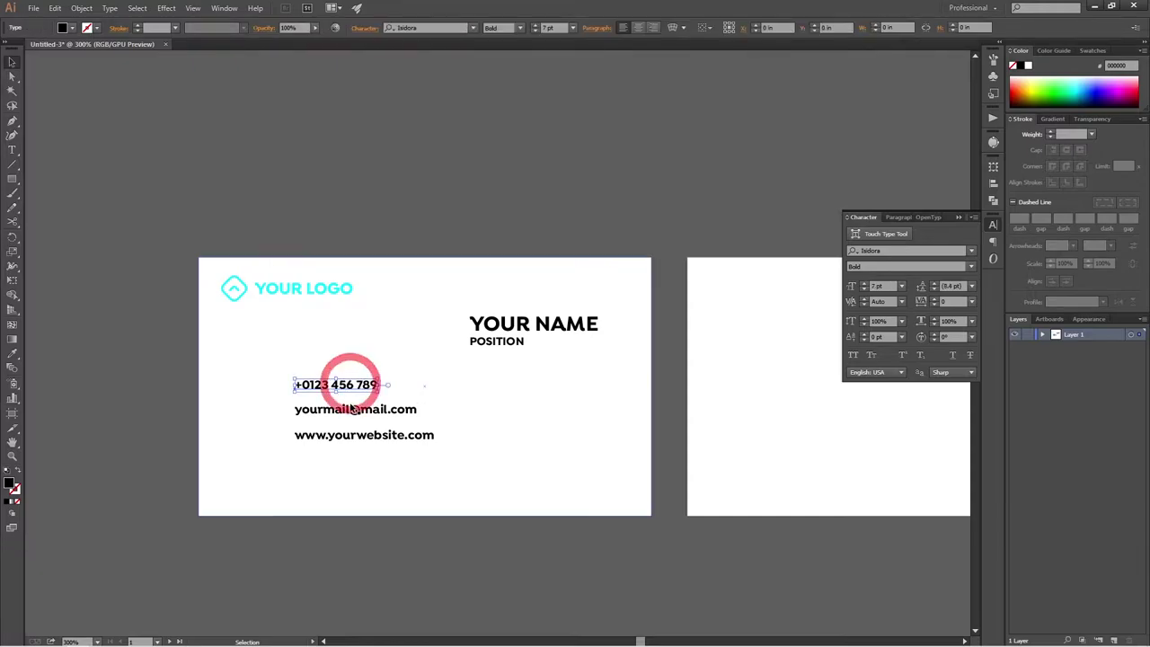
{"action": "left_click", "coordinate": [350, 410], "text": "shift"}
{"action": "left_click", "coordinate": [354, 435], "text": "shift"}
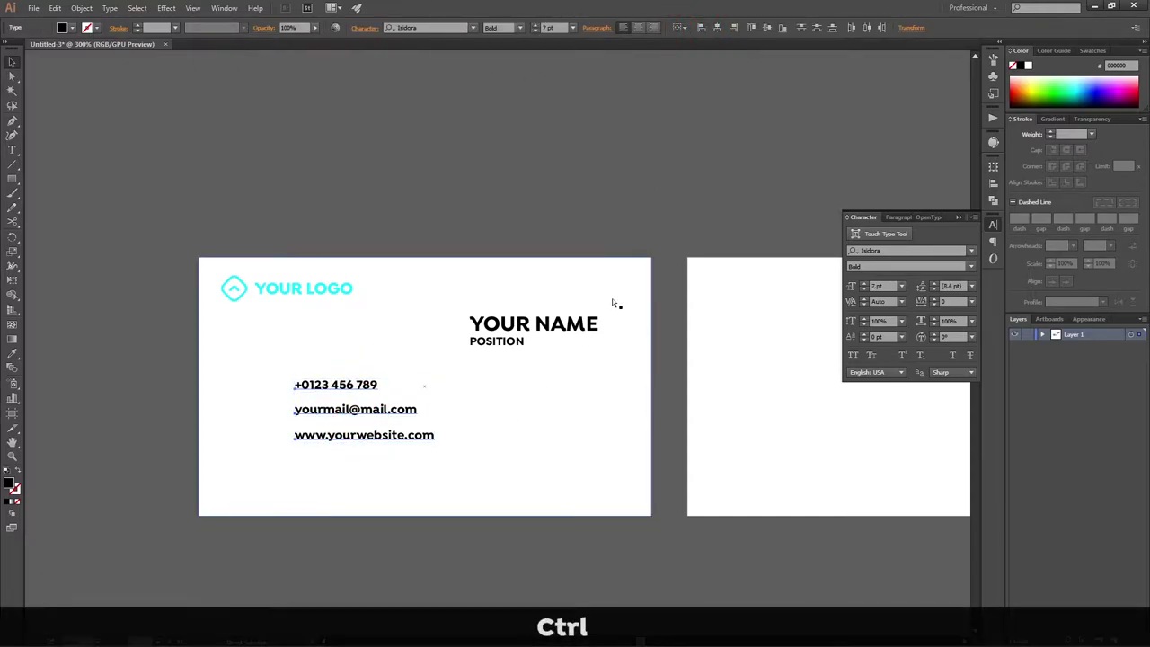
{"action": "key", "text": "ctrl+g"}
{"action": "left_click", "coordinate": [436, 197]}
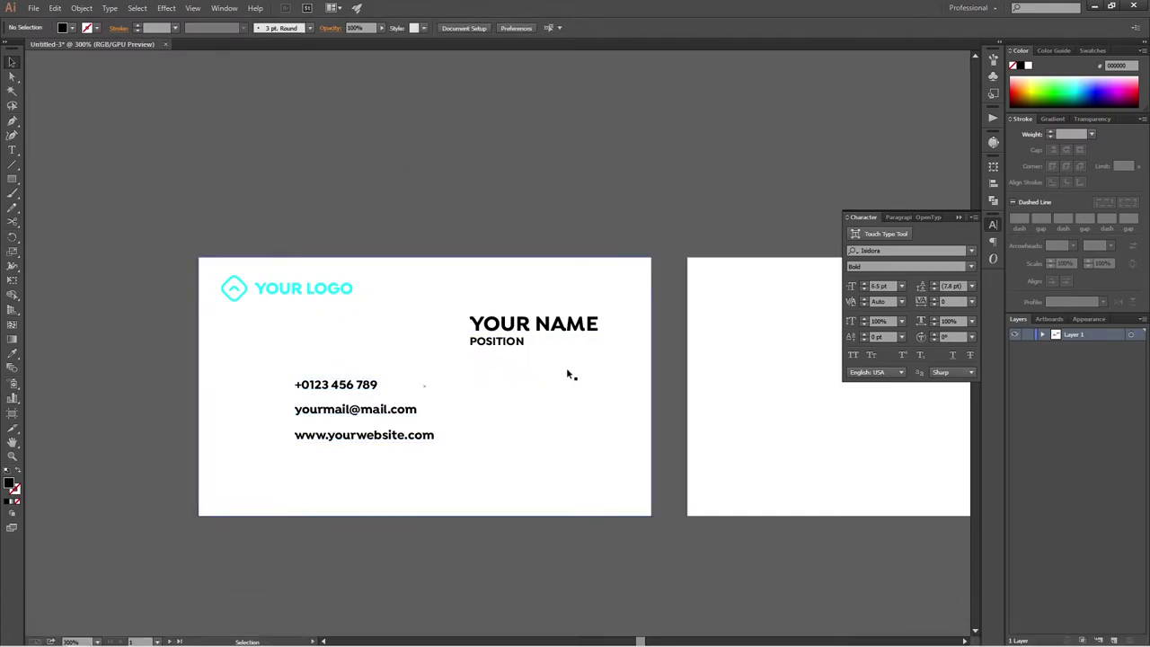
Step: Duplicate the cyan logo with its text onto the blank second card
{"action": "key", "text": "space"}
{"action": "left_click_drag", "start_coordinate": [335, 333], "coordinate": [161, 295]}
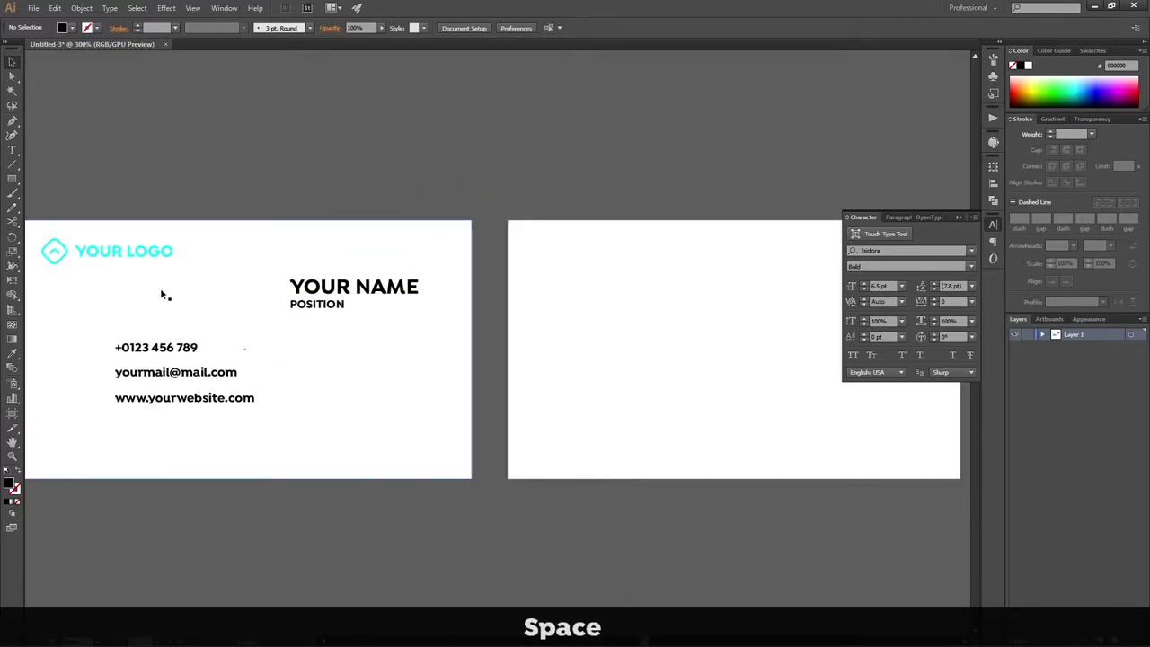
{"action": "left_click", "coordinate": [145, 255]}
{"action": "left_click_drag", "start_coordinate": [145, 254], "coordinate": [793, 349], "text": "alt"}
Step: Centre the logo copy horizontally and vertically on the second card, aligning it to that artboard
{"action": "left_click", "coordinate": [464, 27]}
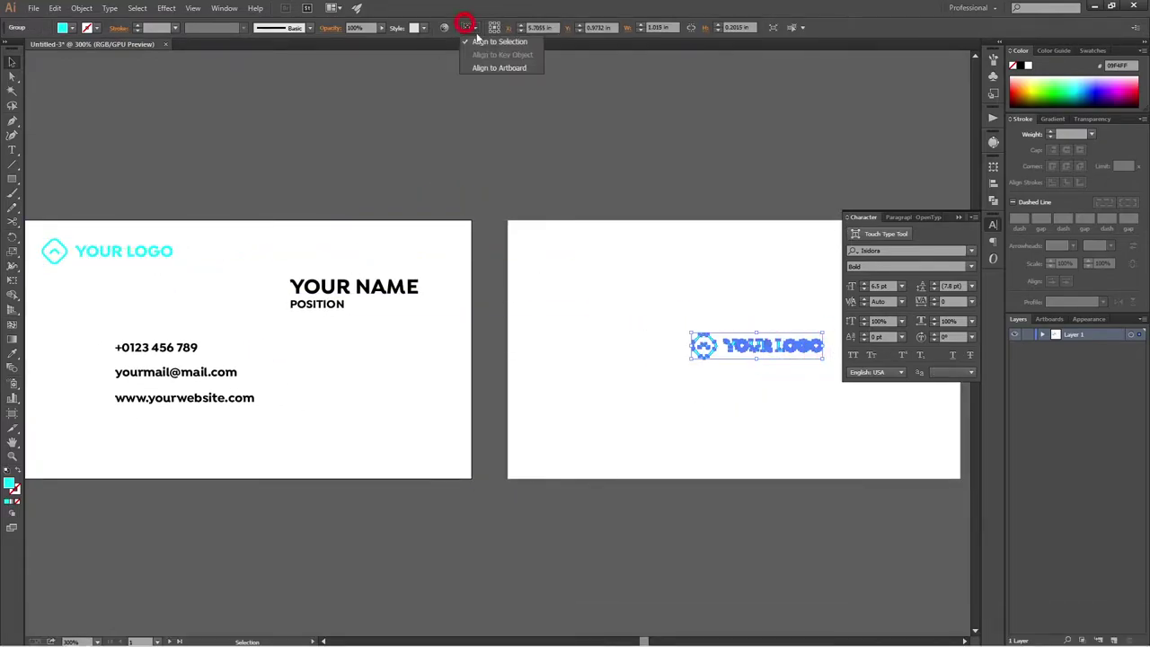
{"action": "left_click", "coordinate": [490, 67]}
{"action": "left_click", "coordinate": [519, 30]}
{"action": "key", "text": "ctrl+z"}
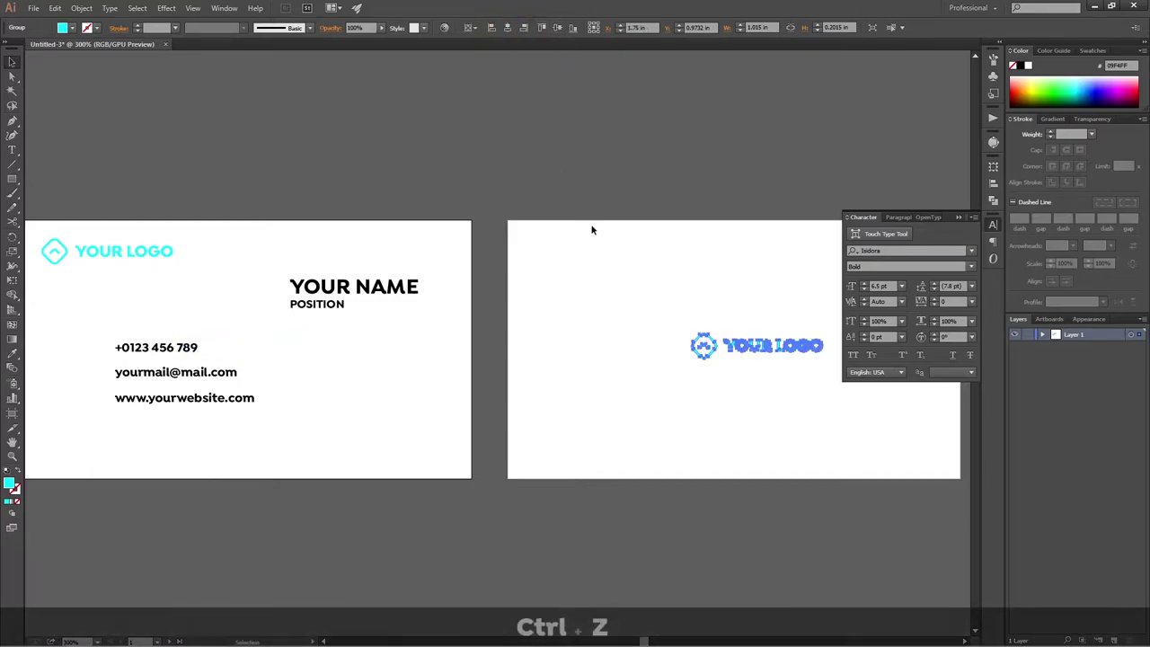
{"action": "left_click", "coordinate": [620, 244]}
{"action": "left_click", "coordinate": [737, 351]}
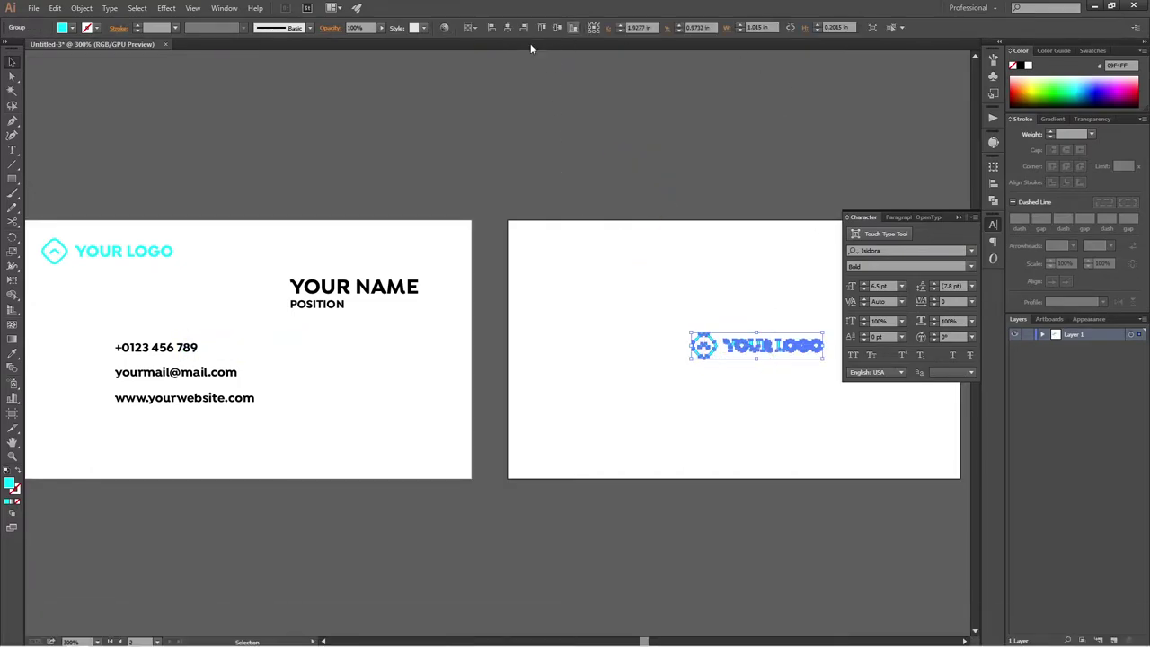
{"action": "left_click", "coordinate": [505, 28]}
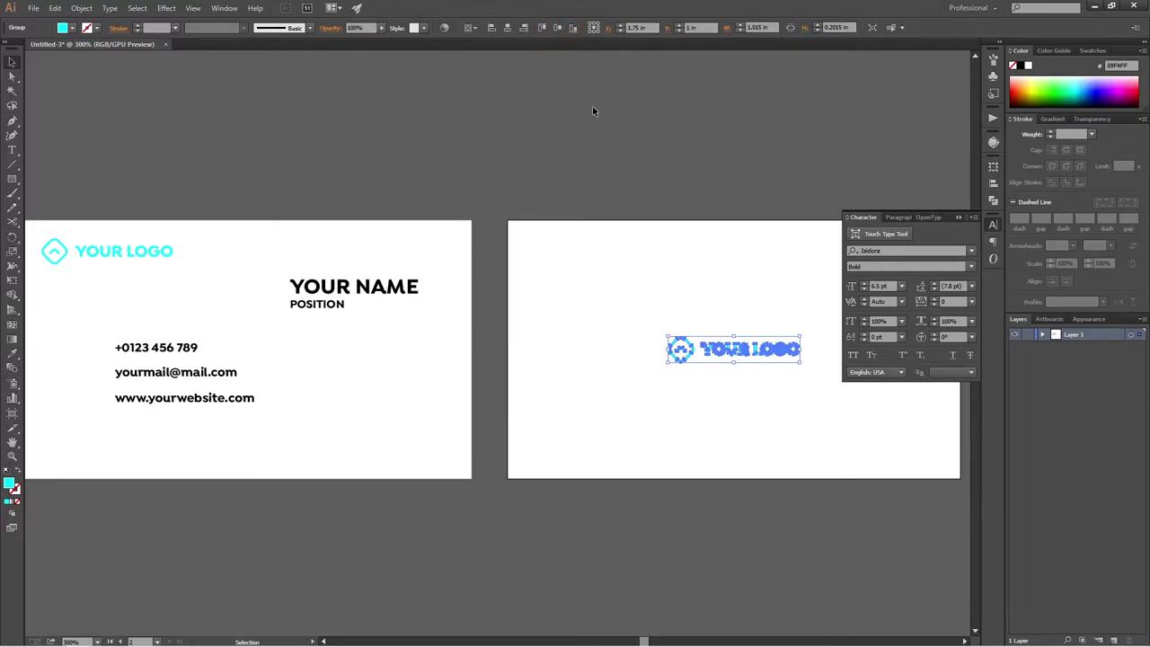
{"action": "left_click", "coordinate": [600, 178]}
Step: Examine the layout of both card sides, up close and side by side
{"action": "scroll", "coordinate": [601, 180], "scroll_direction": "down", "scroll_amount": 2}
{"action": "scroll", "coordinate": [546, 215], "scroll_direction": "up", "scroll_amount": 2}
{"action": "scroll", "coordinate": [477, 223], "scroll_direction": "down", "scroll_amount": 1}
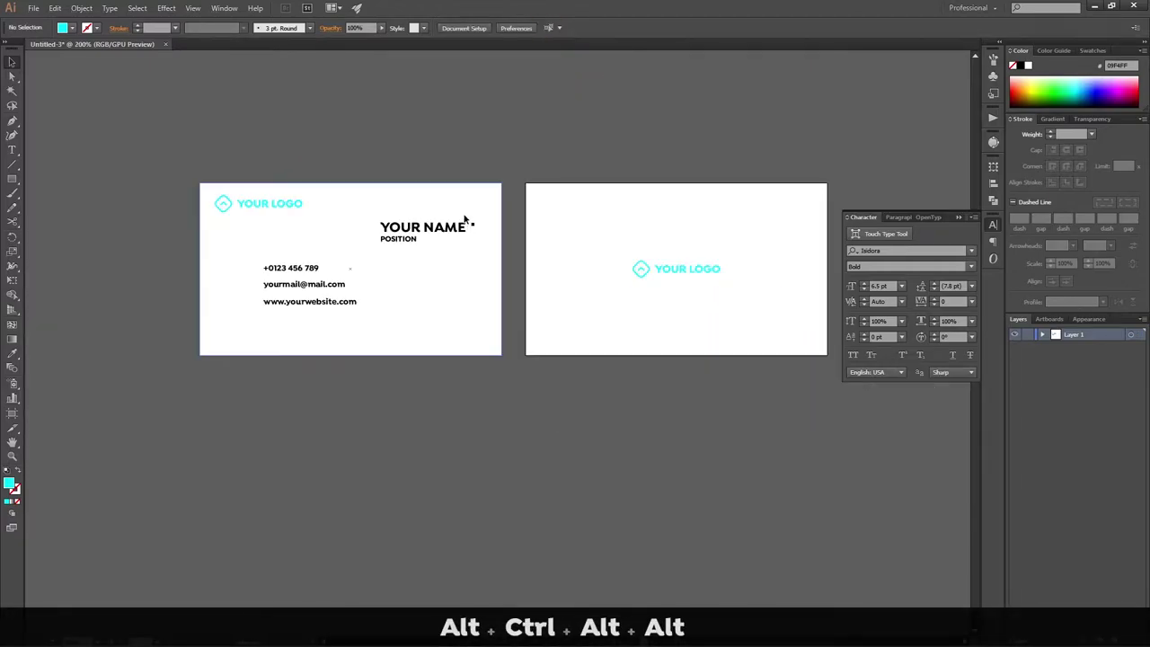
{"action": "scroll", "coordinate": [465, 224], "scroll_direction": "right", "scroll_amount": 1}
{"action": "scroll", "coordinate": [455, 232], "scroll_direction": "right", "scroll_amount": 1}
{"action": "scroll", "coordinate": [444, 239], "scroll_direction": "left", "scroll_amount": 3}
{"action": "scroll", "coordinate": [330, 206], "scroll_direction": "up", "scroll_amount": 1}
{"action": "scroll", "coordinate": [330, 206], "scroll_direction": "down", "scroll_amount": 1}
{"action": "scroll", "coordinate": [330, 224], "scroll_direction": "right", "scroll_amount": 1}
{"action": "scroll", "coordinate": [333, 226], "scroll_direction": "up", "scroll_amount": 1}
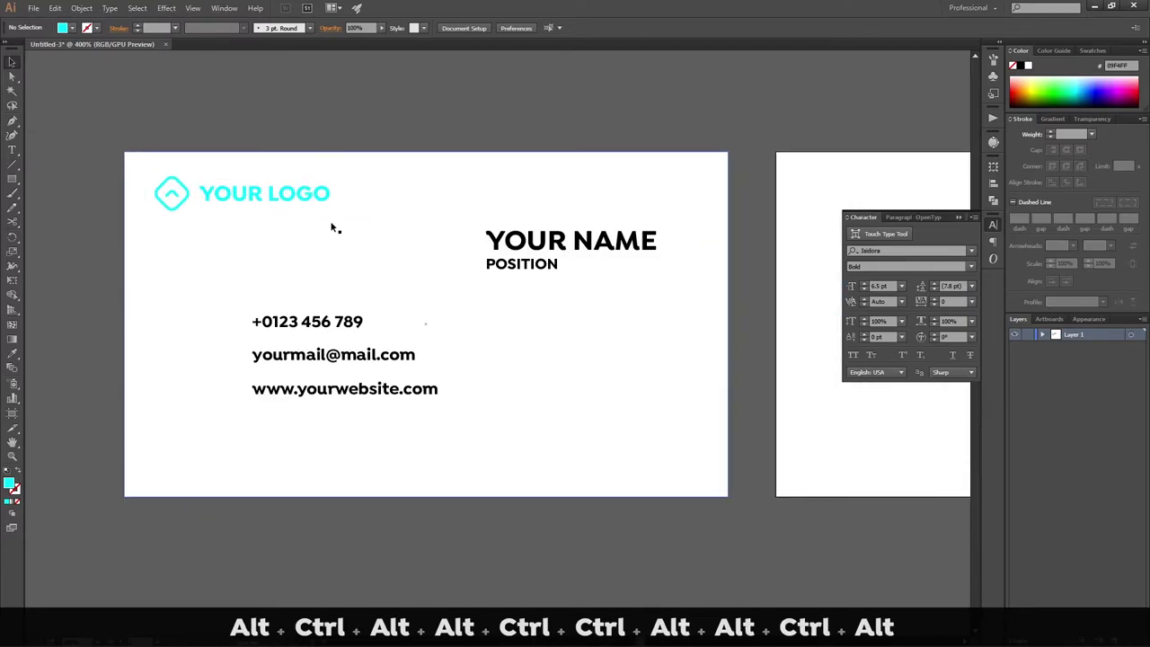
{"action": "scroll", "coordinate": [332, 228], "scroll_direction": "down", "scroll_amount": 1}
{"action": "scroll", "coordinate": [331, 227], "scroll_direction": "right", "scroll_amount": 1}
{"action": "scroll", "coordinate": [333, 231], "scroll_direction": "down", "scroll_amount": 1}
{"action": "scroll", "coordinate": [539, 171], "scroll_direction": "right", "scroll_amount": 1}
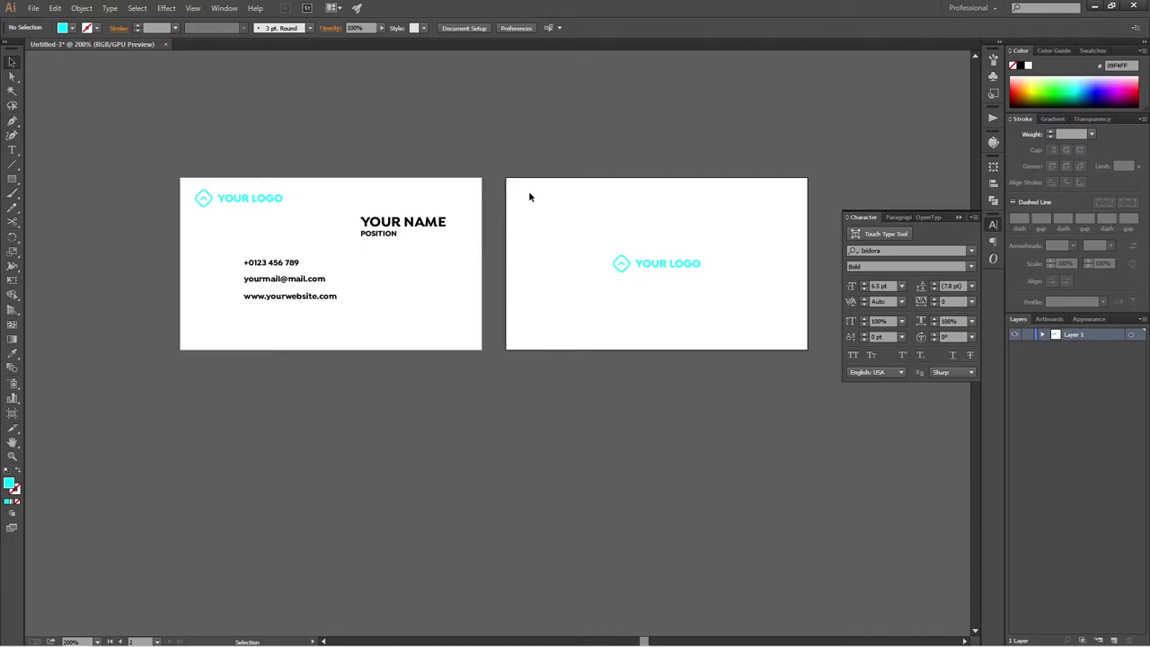
Step: Duplicate the first card's logo onto the empty area above the card and invert the copy's colour
{"action": "left_click_drag", "start_coordinate": [251, 198], "coordinate": [348, 131]}
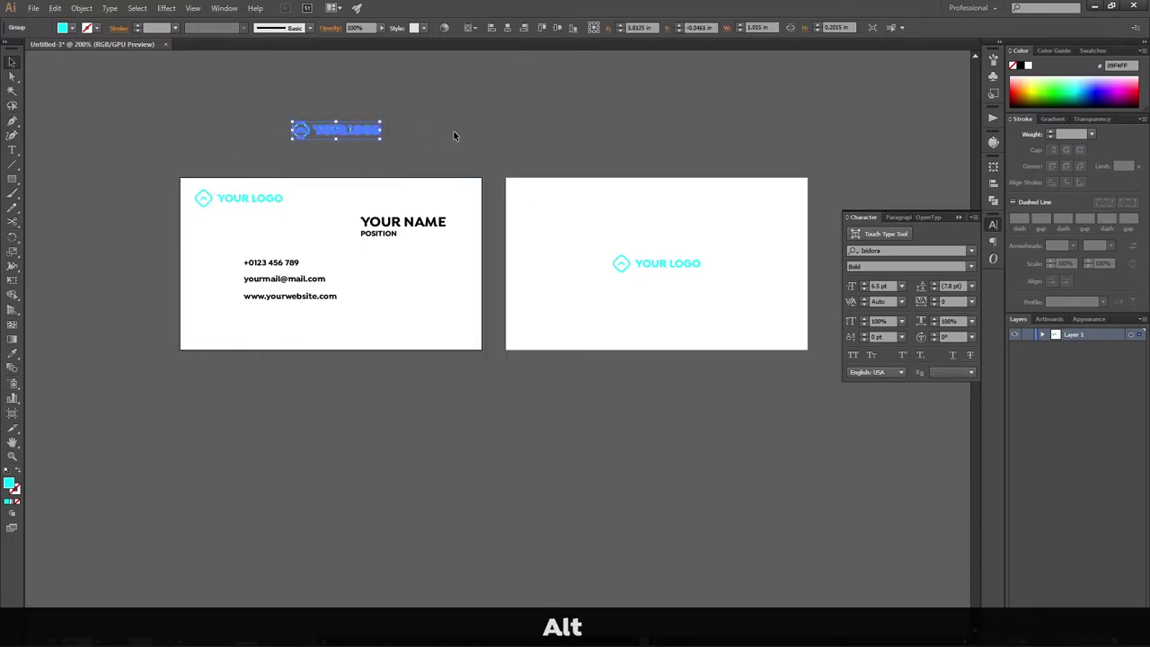
{"action": "left_click", "coordinate": [1144, 50]}
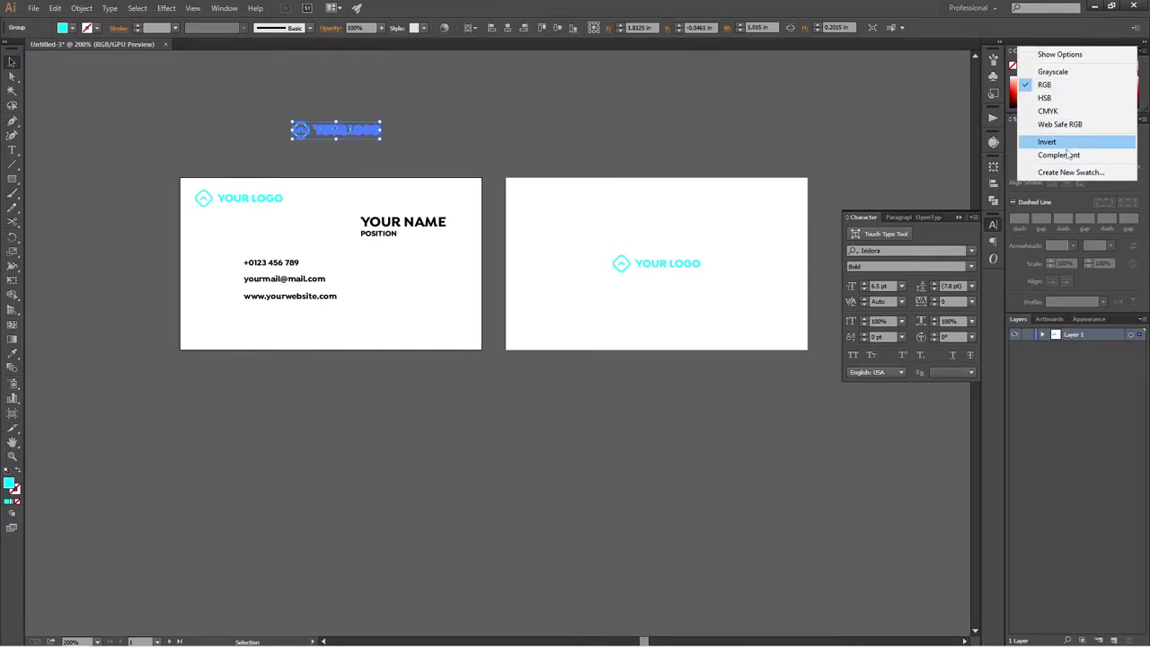
{"action": "left_click", "coordinate": [464, 136]}
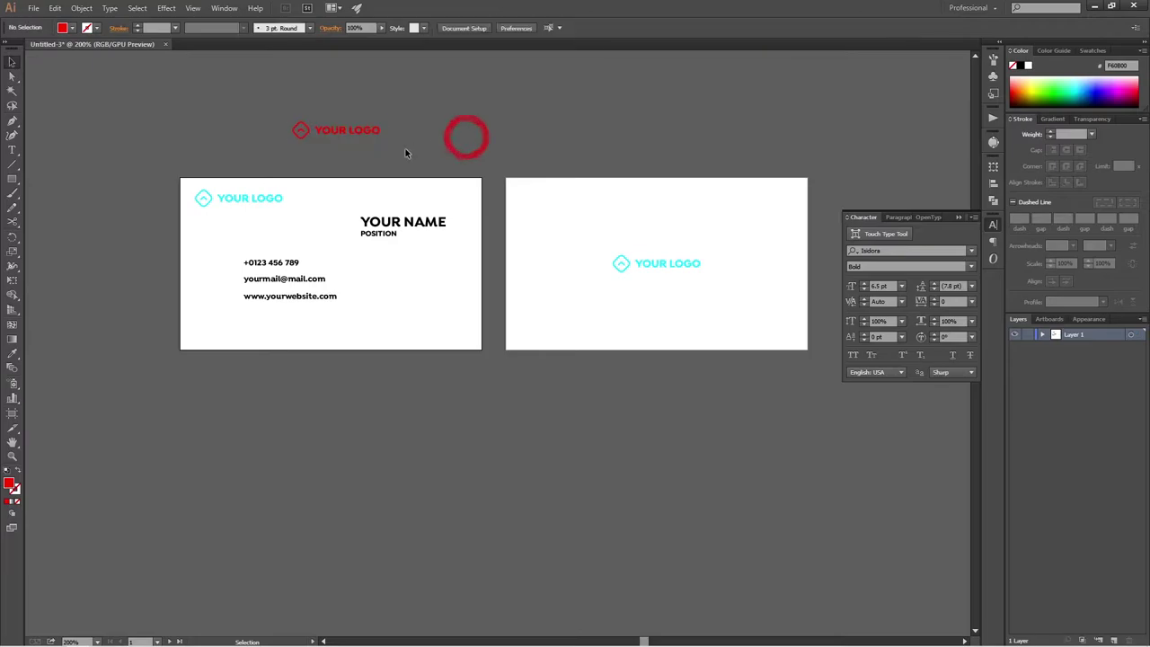
Step: Try the Complement colour on a second logo copy above the cards, and delete that copy
{"action": "left_click_drag", "start_coordinate": [270, 204], "coordinate": [549, 139]}
{"action": "left_click", "coordinate": [1142, 51]}
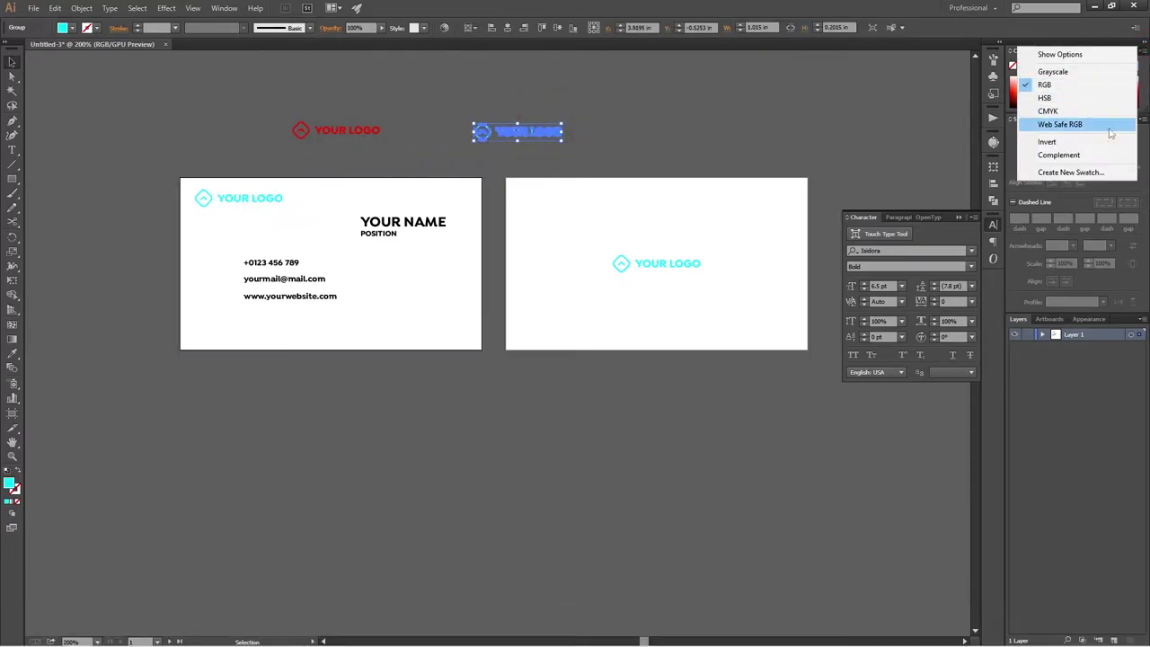
{"action": "left_click", "coordinate": [1061, 159]}
{"action": "left_click", "coordinate": [601, 149]}
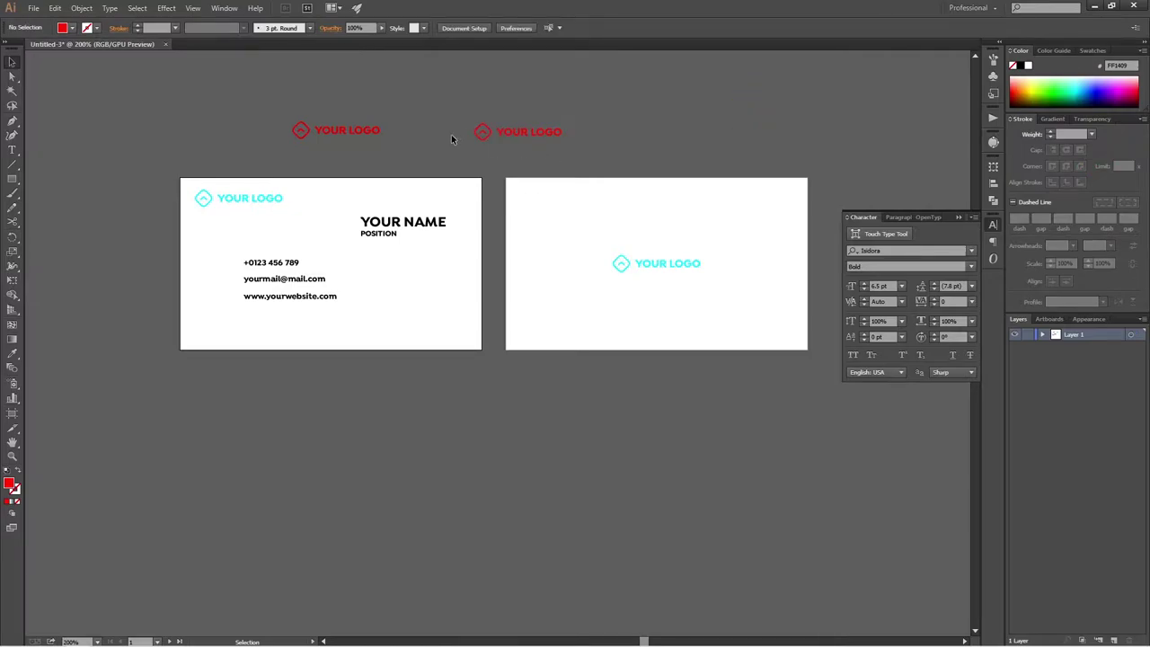
{"action": "left_click", "coordinate": [503, 132]}
{"action": "key", "text": "Delete"}
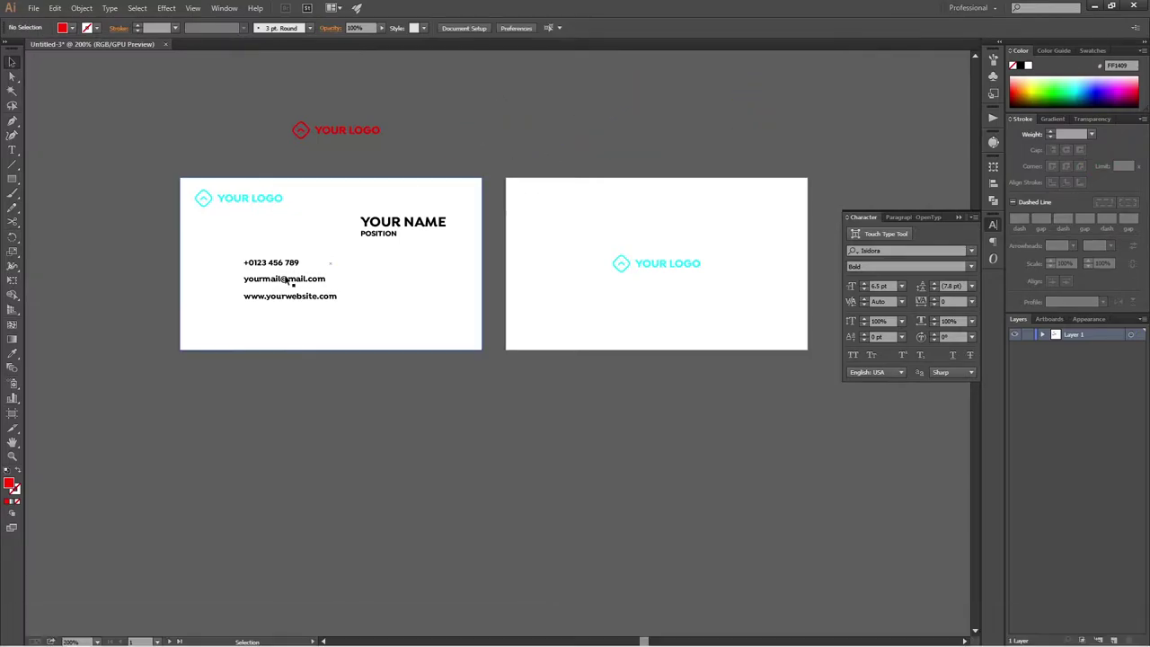
Step: Draw a horizontal line about 1.4 in long from the first card's left edge, near its bottom edge
{"action": "scroll", "coordinate": [275, 283], "scroll_direction": "up", "scroll_amount": 2, "text": "alt"}
{"action": "scroll", "coordinate": [274, 283], "scroll_direction": "down", "scroll_amount": 2, "text": "alt"}
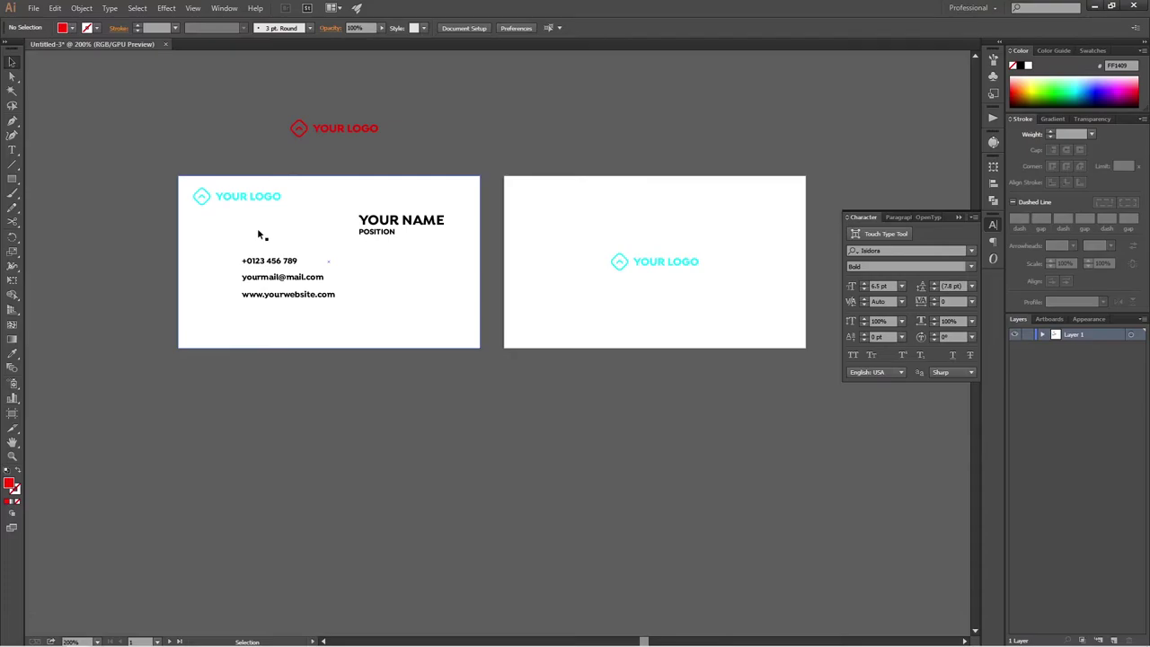
{"action": "left_click", "coordinate": [11, 167]}
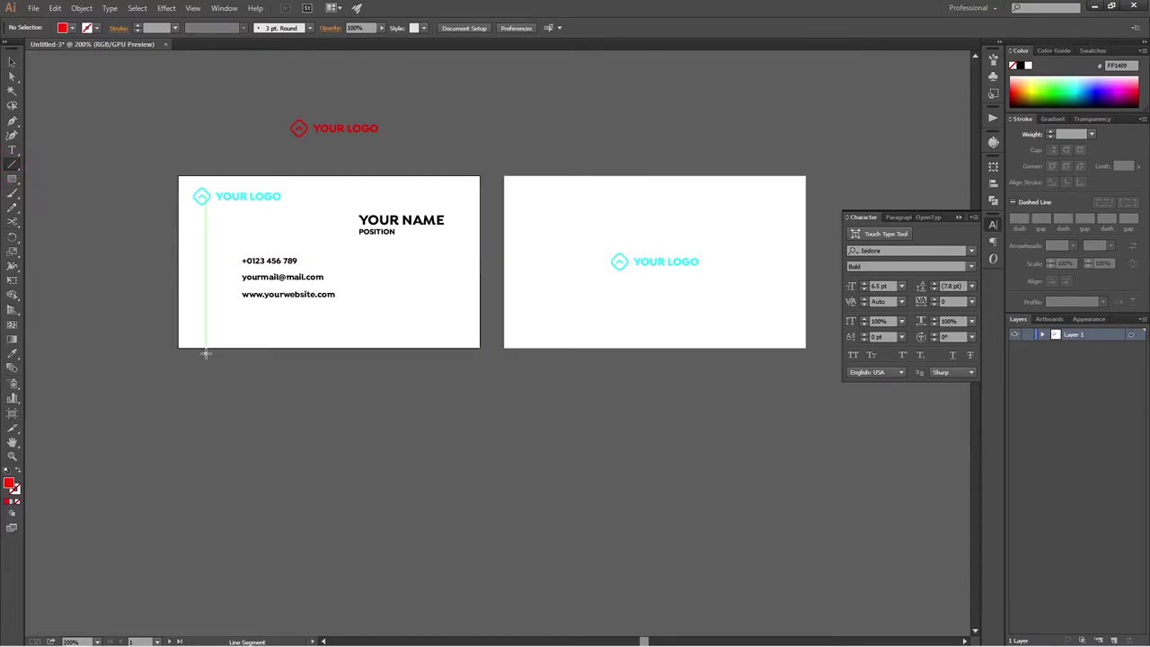
{"action": "left_click_drag", "start_coordinate": [180, 329], "coordinate": [298, 331]}
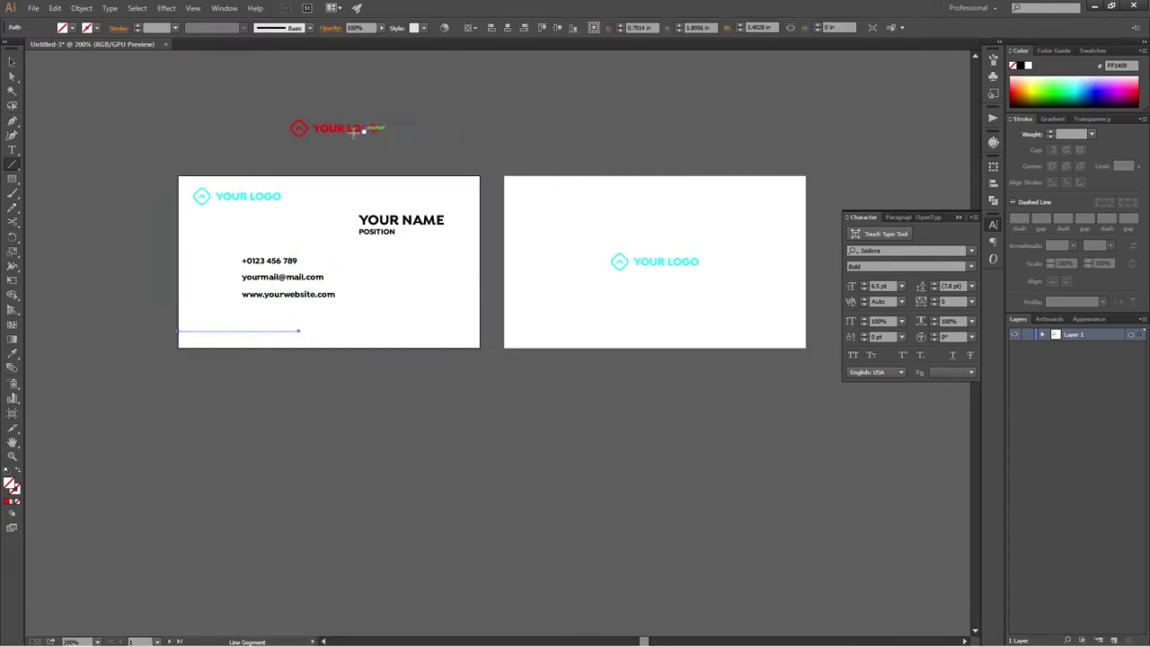
Step: Apply the red logo copy's colour to the line near the first card's bottom edge as a 1 pt stroke
{"action": "key", "text": "i"}
{"action": "key", "text": "x"}
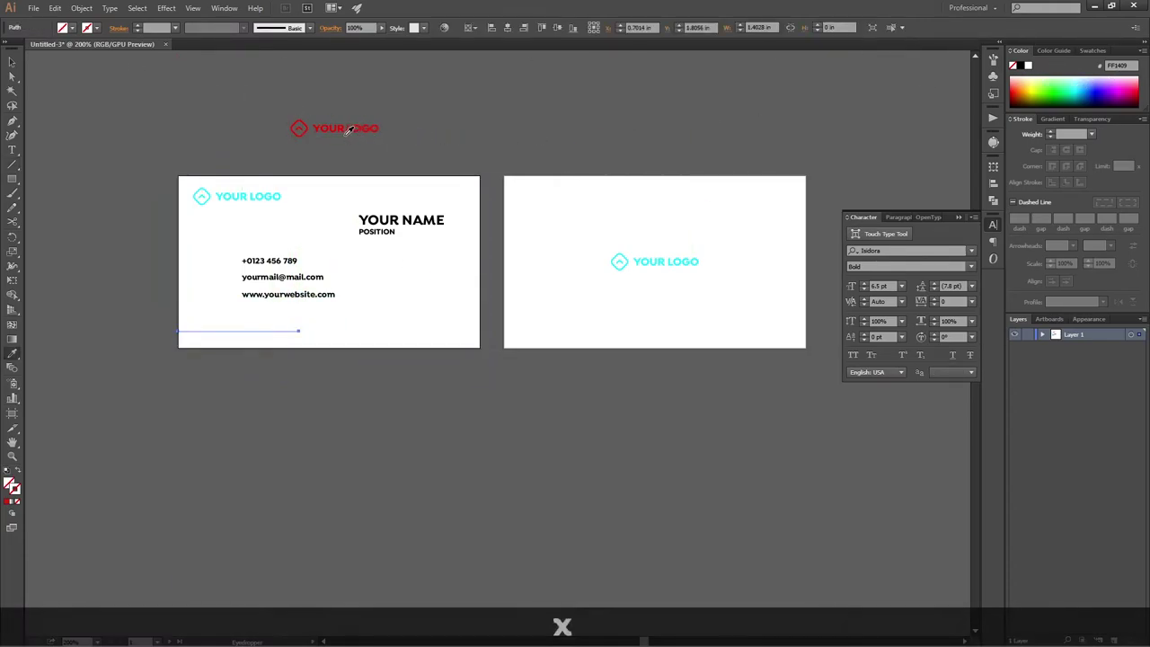
{"action": "left_click", "coordinate": [339, 127], "text": "shift"}
{"action": "key", "text": "v"}
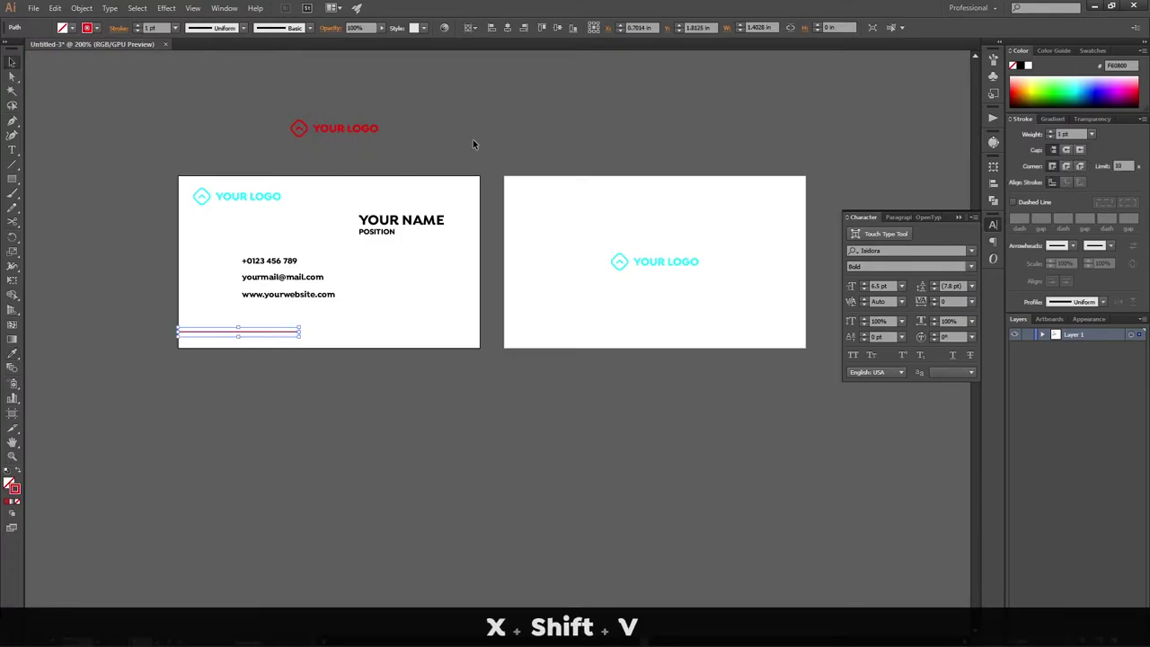
{"action": "left_click", "coordinate": [475, 144]}
Step: Draw a red-outlined square about 0.118 in wide just past the line's inner end and rotate it into a diamond
{"action": "scroll", "coordinate": [261, 315], "scroll_direction": "up", "scroll_amount": 3}
{"action": "left_click", "coordinate": [12, 178]}
{"action": "left_click_drag", "start_coordinate": [459, 371], "coordinate": [491, 401]}
{"action": "key", "text": "v"}
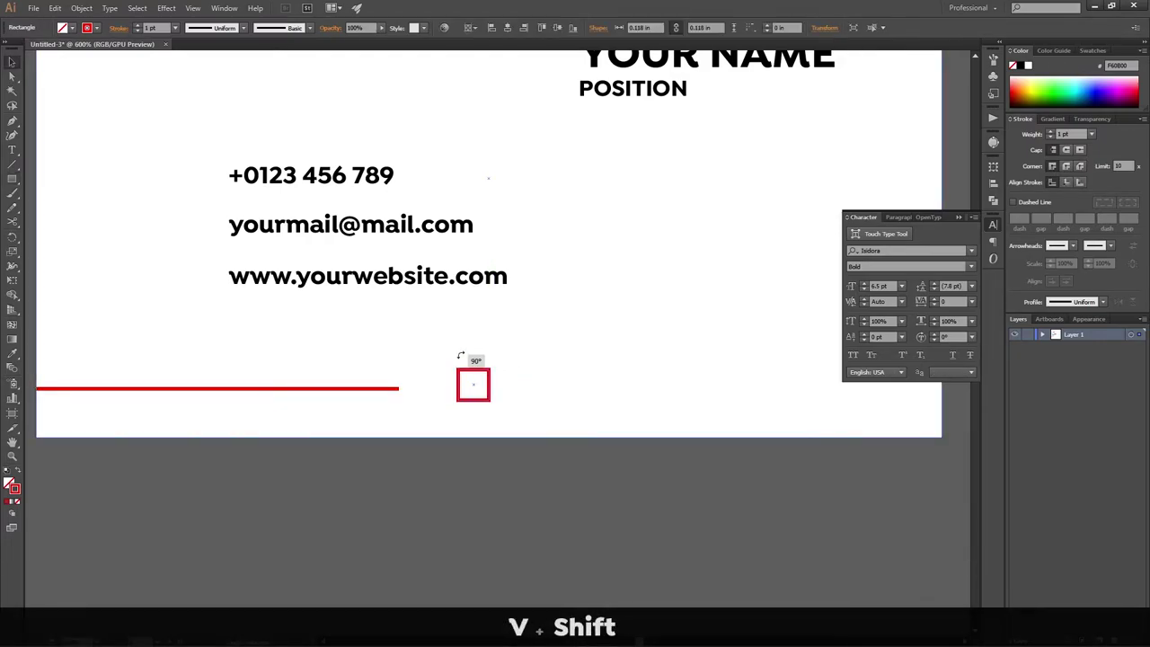
{"action": "left_click_drag", "start_coordinate": [456, 365], "coordinate": [474, 386]}
{"action": "key", "text": "ctrl+z"}
Step: Shrink the diamond to about 0.067 in and duplicate it into an evenly spaced row of three beside the line
{"action": "left_click", "coordinate": [627, 444]}
{"action": "key", "text": "ctrl+2"}
{"action": "left_click_drag", "start_coordinate": [488, 387], "coordinate": [462, 398]}
{"action": "left_click", "coordinate": [431, 398]}
{"action": "key", "text": "ctrl+d"}
{"action": "left_click", "coordinate": [527, 460]}
{"action": "scroll", "coordinate": [529, 482], "scroll_direction": "down", "scroll_amount": 3, "text": "alt"}
{"action": "scroll", "coordinate": [517, 468], "scroll_direction": "down", "scroll_amount": 1, "text": "ctrl"}
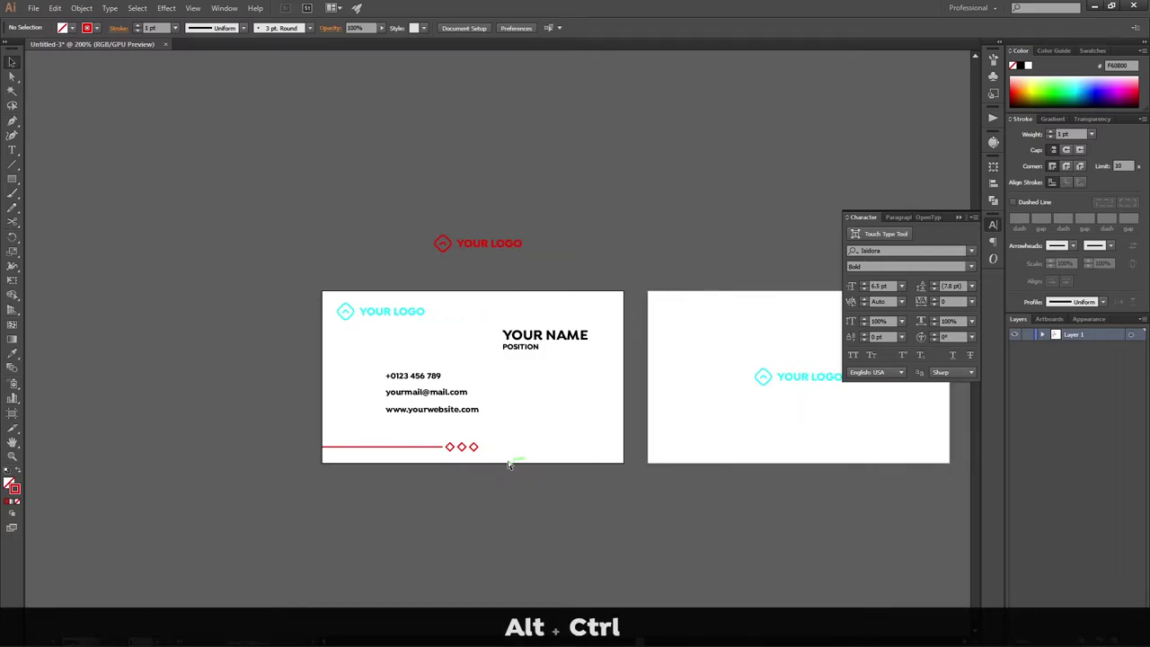
Step: Duplicate the red line at the same height so the copy ends at the first card's right edge
{"action": "scroll", "coordinate": [503, 460], "scroll_direction": "up", "scroll_amount": 2, "text": "alt"}
{"action": "left_click", "coordinate": [367, 440]}
{"action": "left_click_drag", "start_coordinate": [350, 441], "coordinate": [711, 423]}
{"action": "left_click", "coordinate": [640, 508]}
Step: Group the three red diamonds and centre them horizontally on the first card, between the two lines
{"action": "left_click_drag", "start_coordinate": [389, 417], "coordinate": [472, 470]}
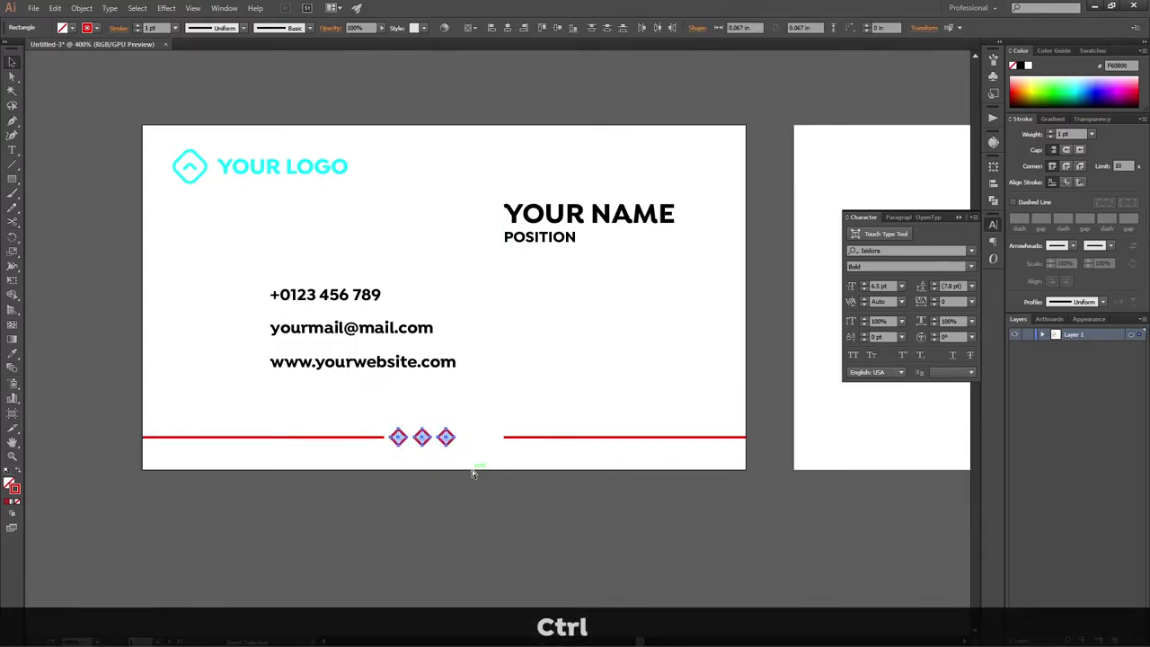
{"action": "key", "text": "ctrl+g"}
{"action": "left_click", "coordinate": [506, 27]}
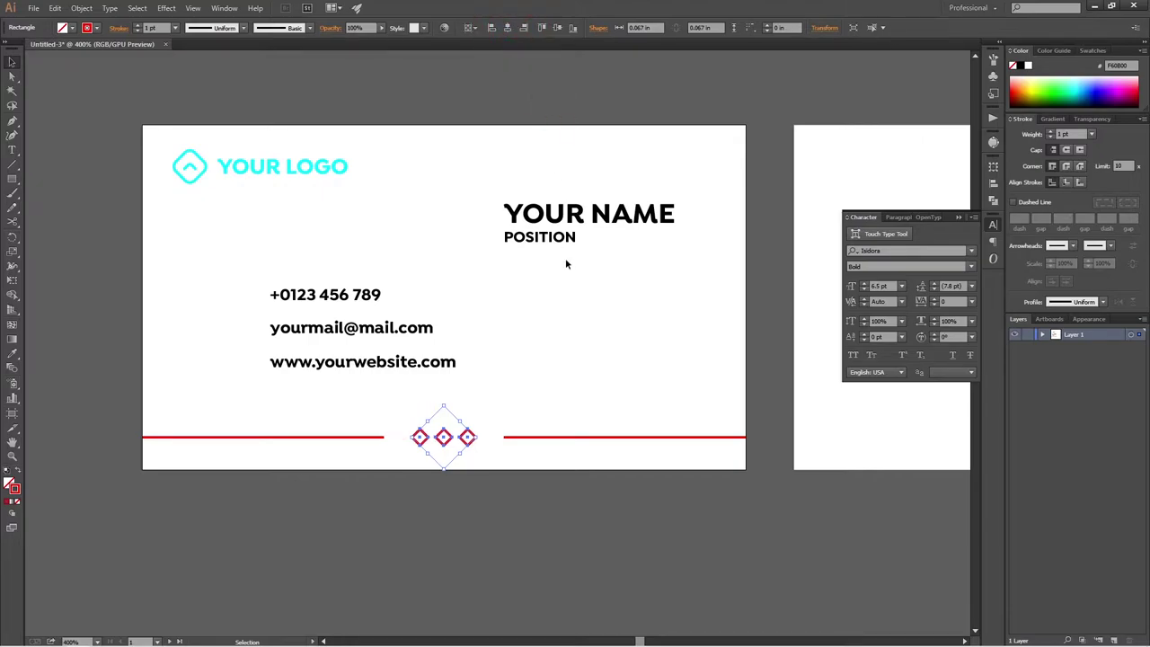
{"action": "left_click", "coordinate": [495, 468]}
{"action": "left_click", "coordinate": [388, 418]}
{"action": "left_click", "coordinate": [512, 409]}
Step: Duplicate the two red lines and three diamonds onto the second card at the same height
{"action": "scroll", "coordinate": [612, 393], "scroll_direction": "down", "scroll_amount": 3}
{"action": "scroll", "coordinate": [612, 400], "scroll_direction": "right", "scroll_amount": 1}
{"action": "scroll", "coordinate": [611, 406], "scroll_direction": "right", "scroll_amount": 2}
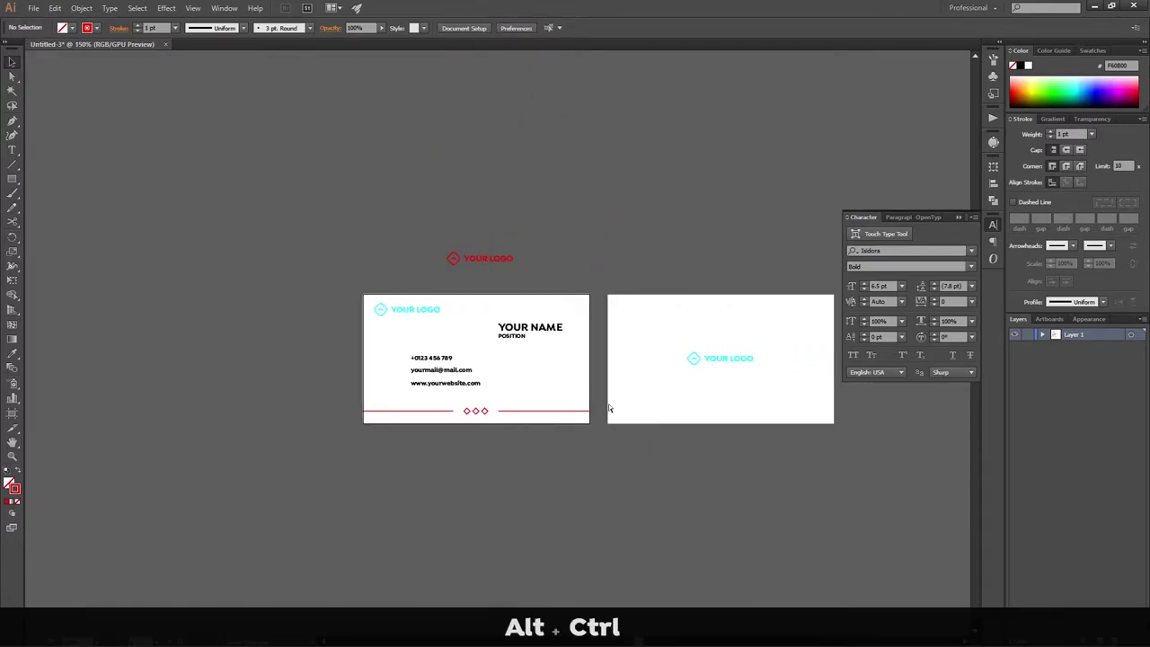
{"action": "left_click_drag", "start_coordinate": [524, 398], "coordinate": [330, 449]}
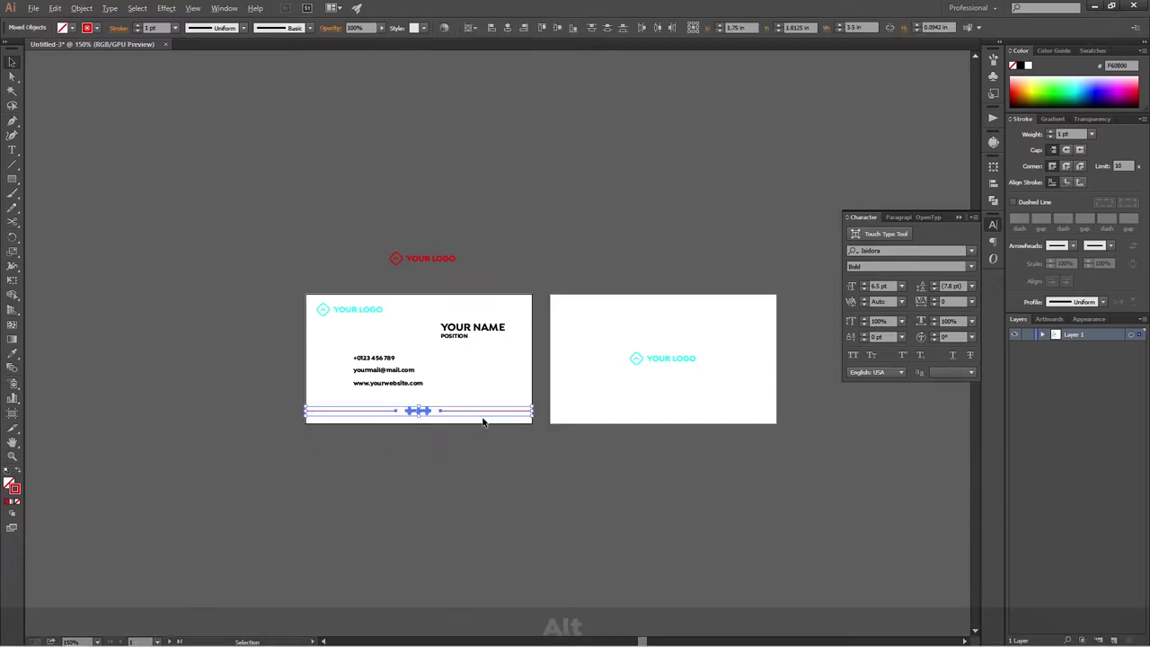
{"action": "left_click_drag", "start_coordinate": [488, 411], "coordinate": [747, 408]}
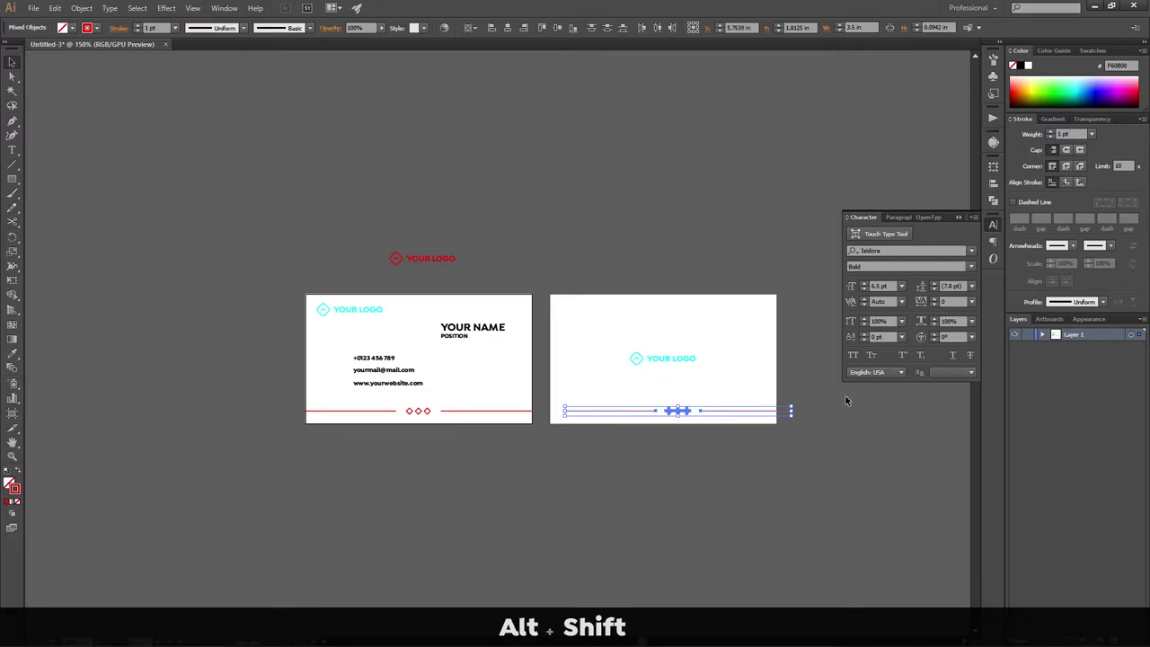
{"action": "left_click", "coordinate": [845, 394]}
Step: Group the copied lines and diamonds and centre the group horizontally on the second card
{"action": "left_click_drag", "start_coordinate": [645, 425], "coordinate": [671, 429]}
{"action": "key", "text": "ctrl+g"}
{"action": "left_click", "coordinate": [712, 363]}
{"action": "left_click_drag", "start_coordinate": [710, 398], "coordinate": [637, 424]}
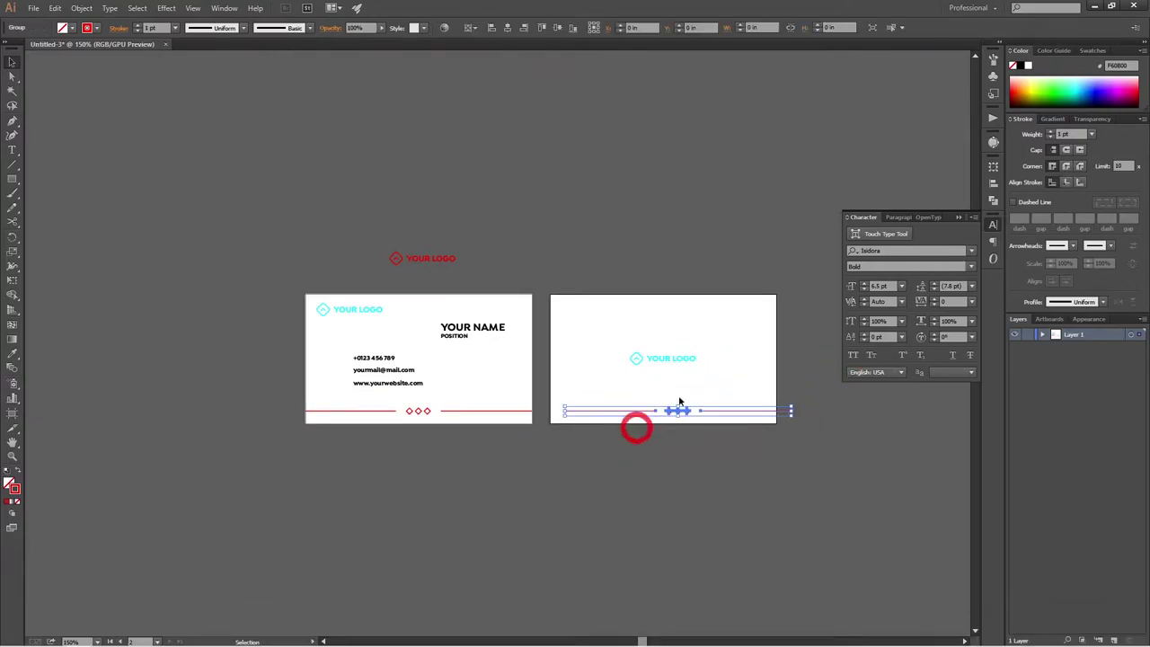
{"action": "left_click", "coordinate": [508, 28]}
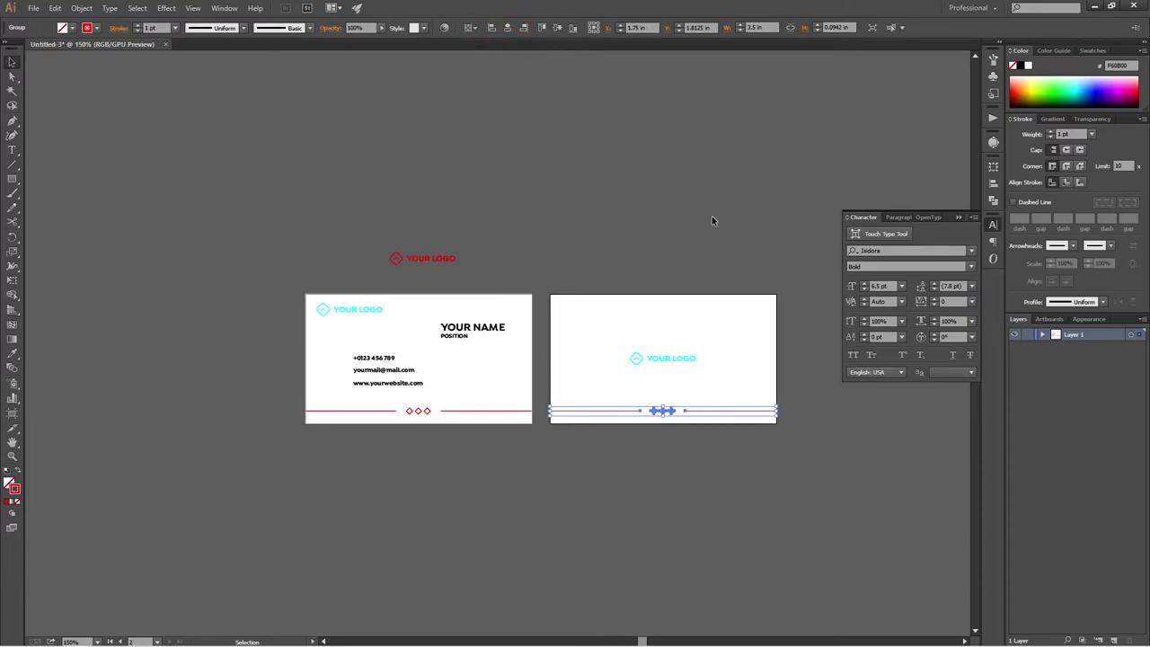
{"action": "left_click", "coordinate": [713, 219]}
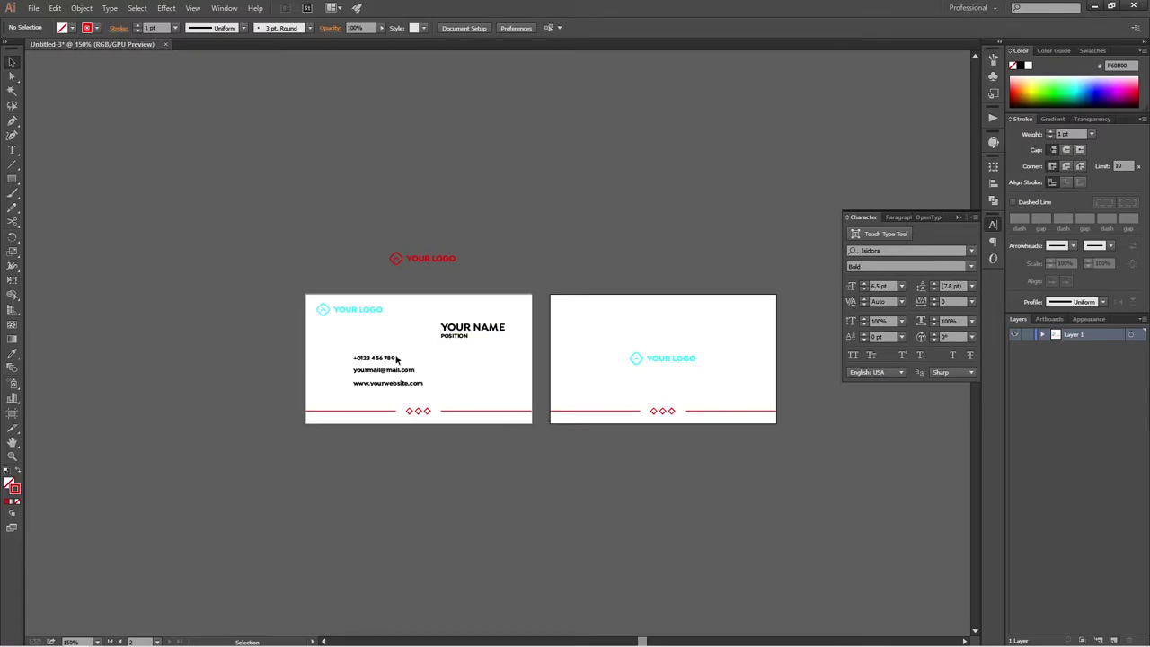
Step: Show the document's symbols and open the 3D Symbols library in a floating panel beside the first card
{"action": "scroll", "coordinate": [403, 356], "scroll_direction": "up", "scroll_amount": 3, "text": "alt"}
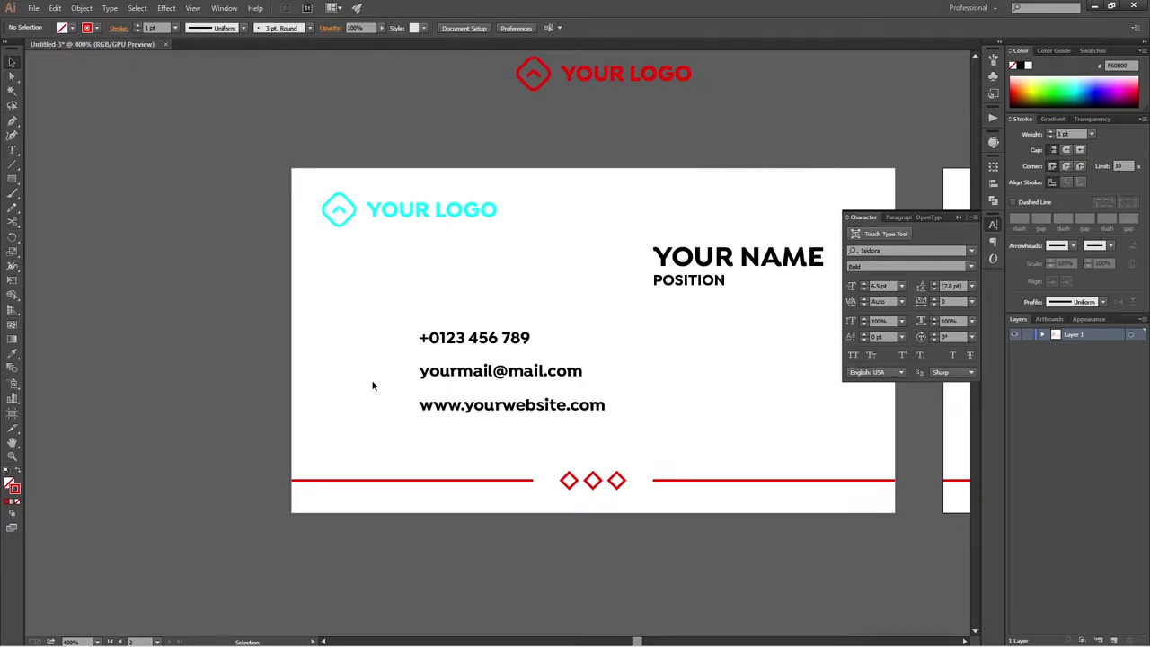
{"action": "left_click", "coordinate": [993, 77]}
{"action": "left_click_drag", "start_coordinate": [924, 128], "coordinate": [919, 213]}
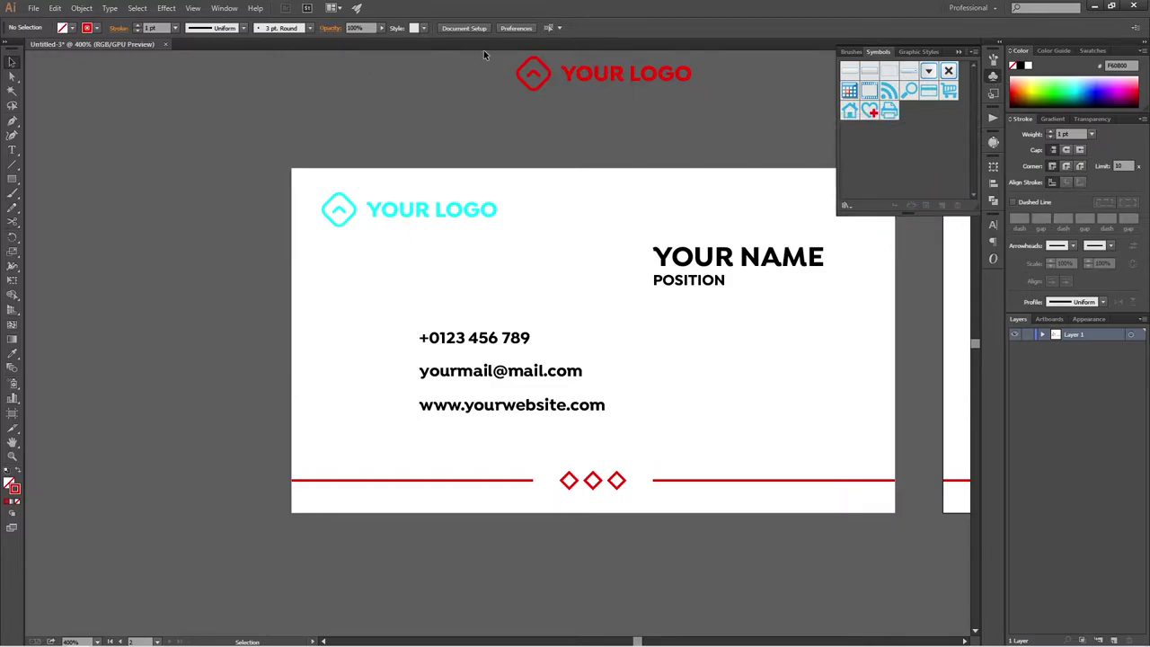
{"action": "left_click", "coordinate": [224, 8]}
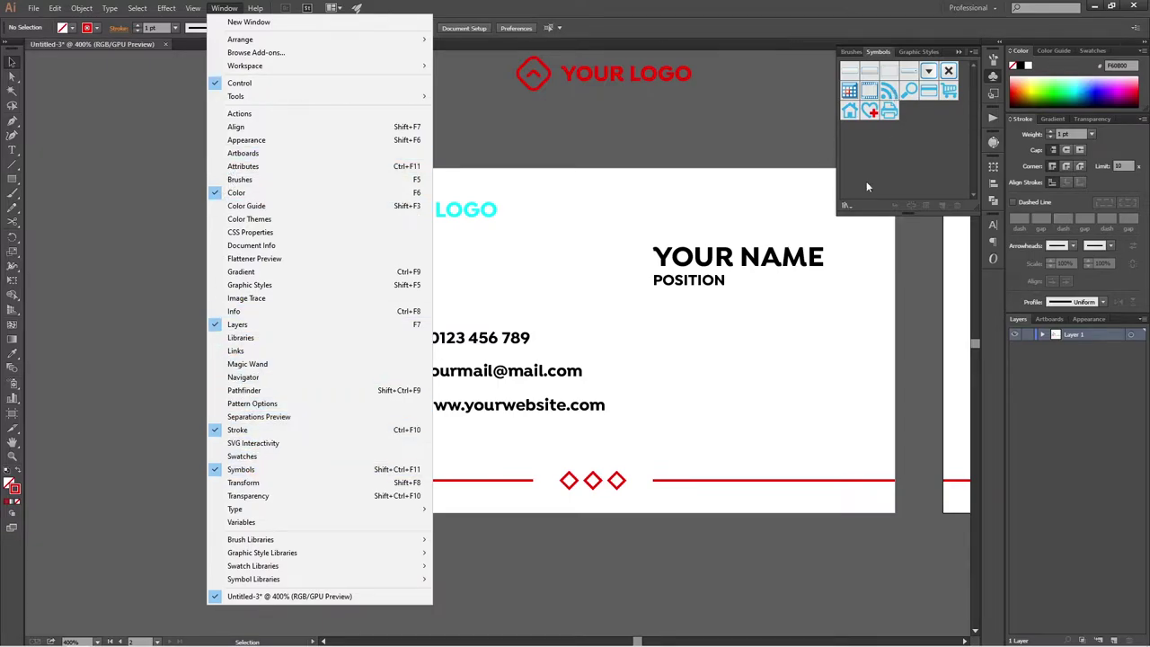
{"action": "left_click", "coordinate": [845, 206]}
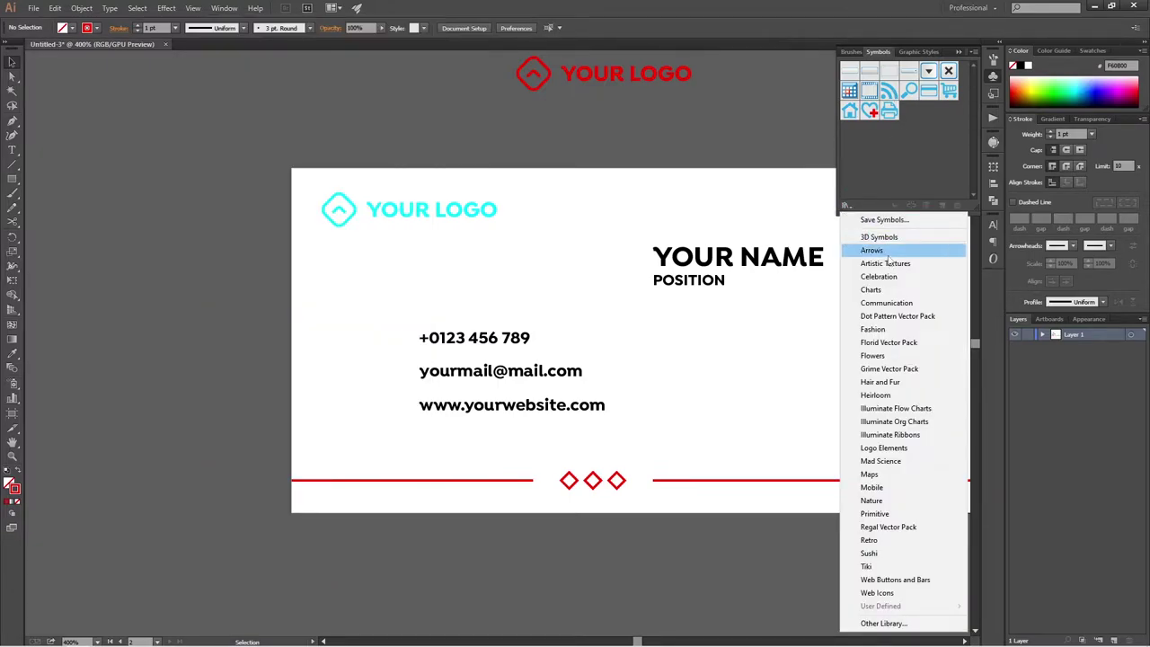
{"action": "left_click", "coordinate": [835, 210]}
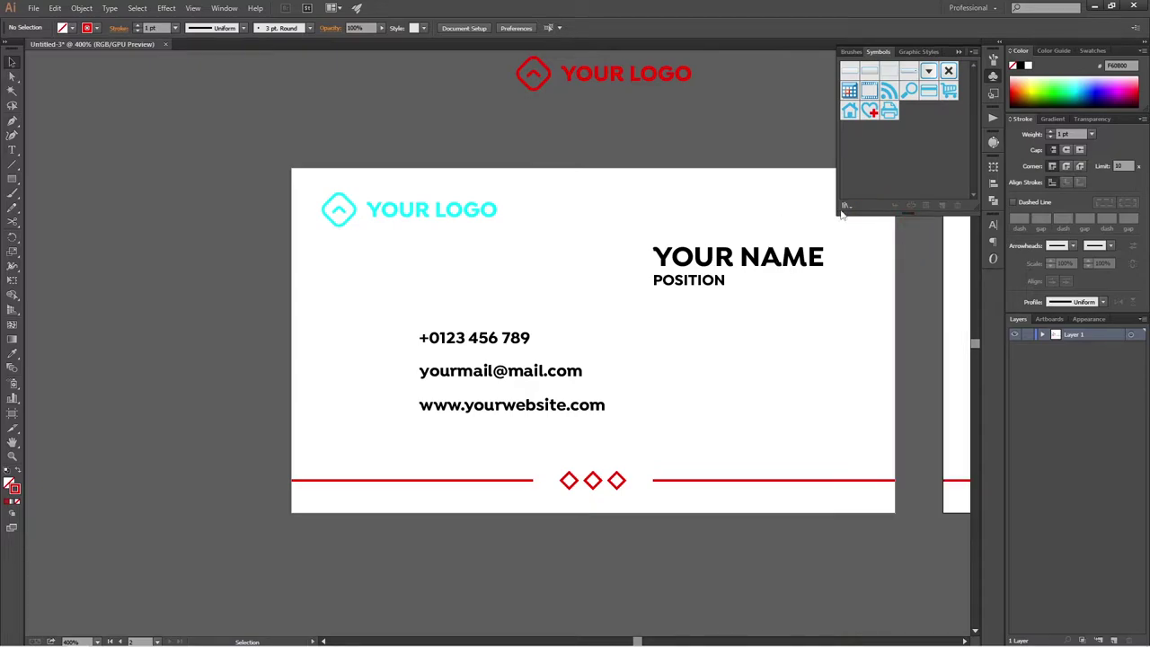
{"action": "left_click_drag", "start_coordinate": [601, 303], "coordinate": [893, 136]}
{"action": "left_click_drag", "start_coordinate": [934, 219], "coordinate": [1005, 301]}
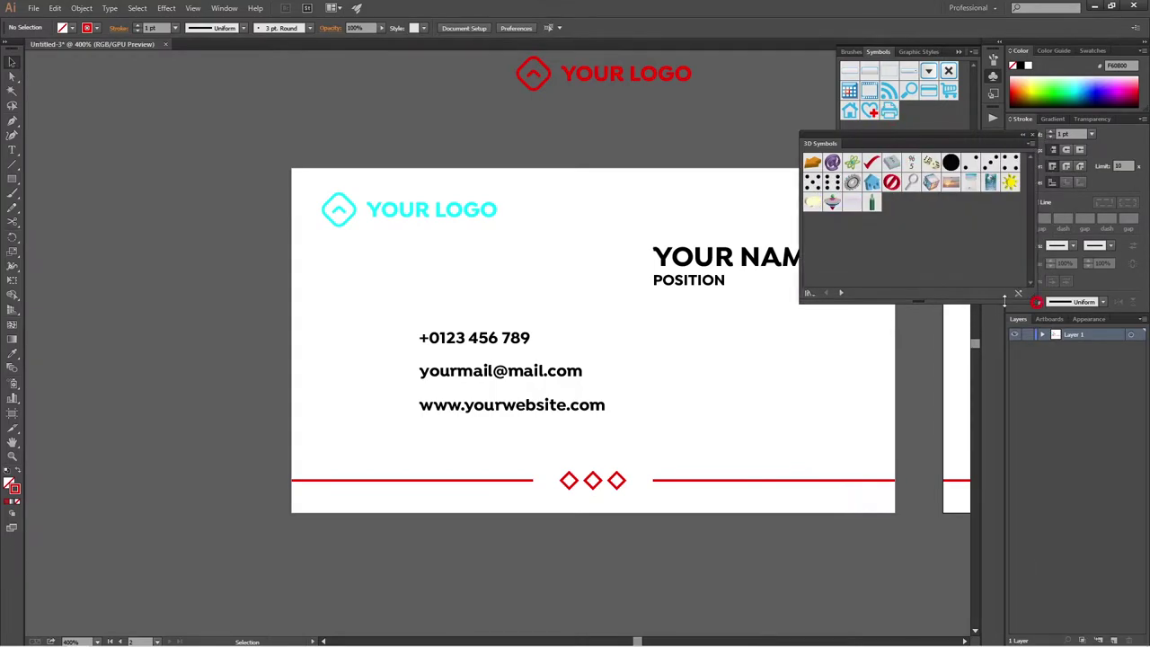
Step: Step forward through the symbol libraries, past Arrows, Celebration and Communication, to the Mobile library
{"action": "left_click", "coordinate": [841, 294]}
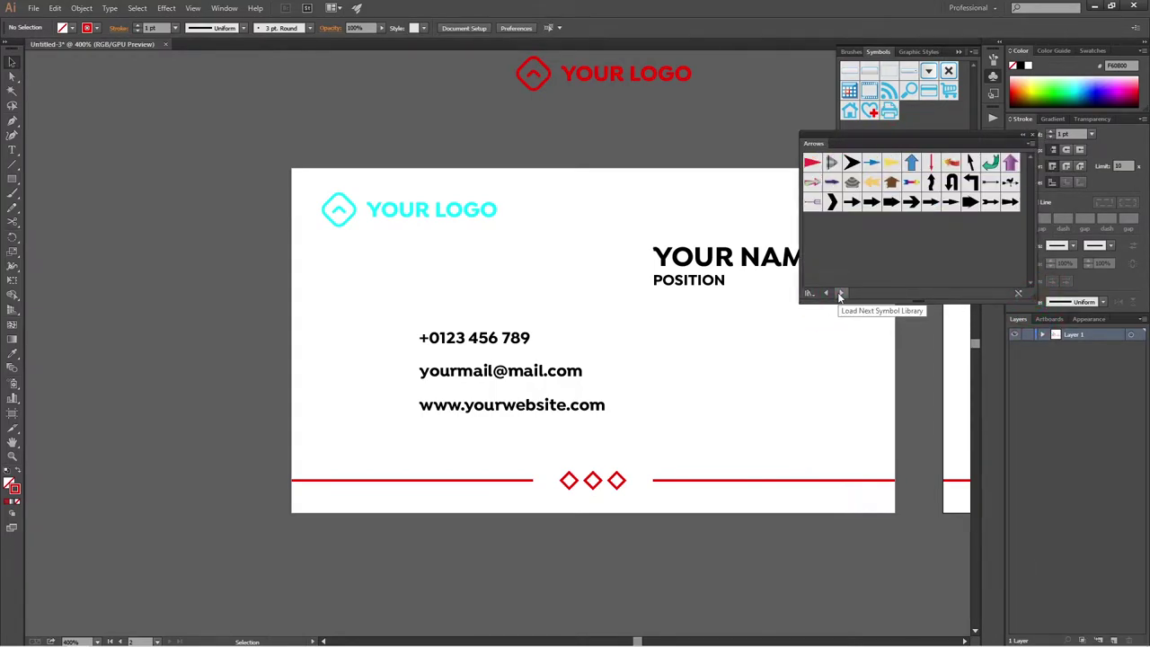
{"action": "left_click", "coordinate": [841, 294]}
{"action": "left_click", "coordinate": [842, 294]}
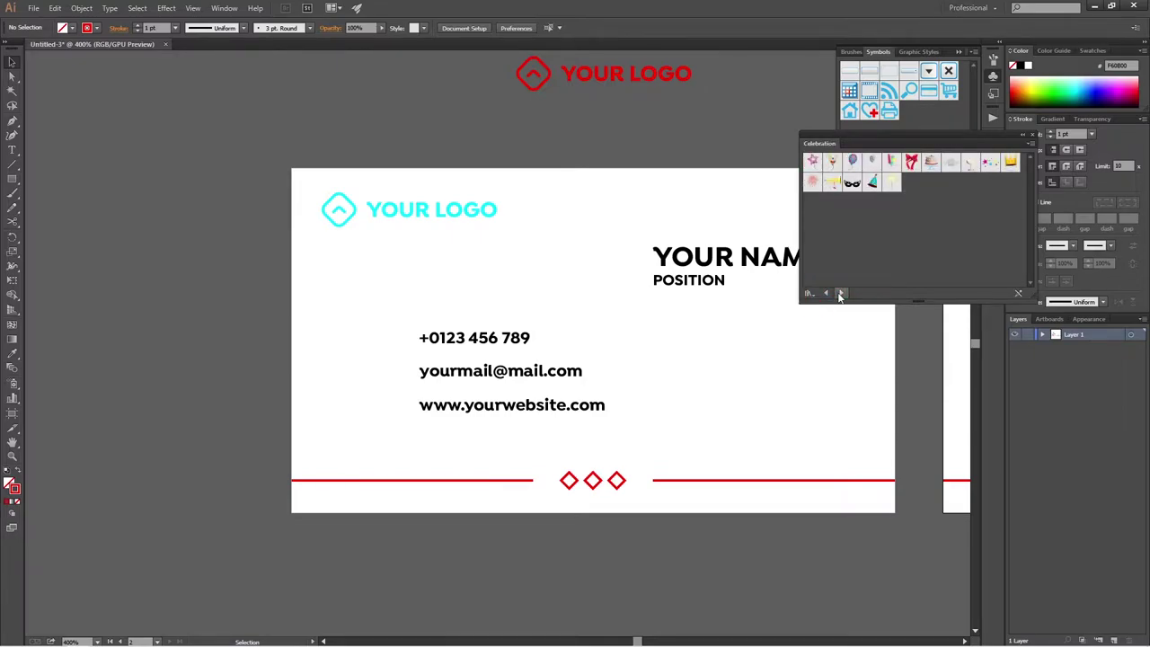
{"action": "left_click", "coordinate": [839, 294]}
{"action": "left_click", "coordinate": [841, 293]}
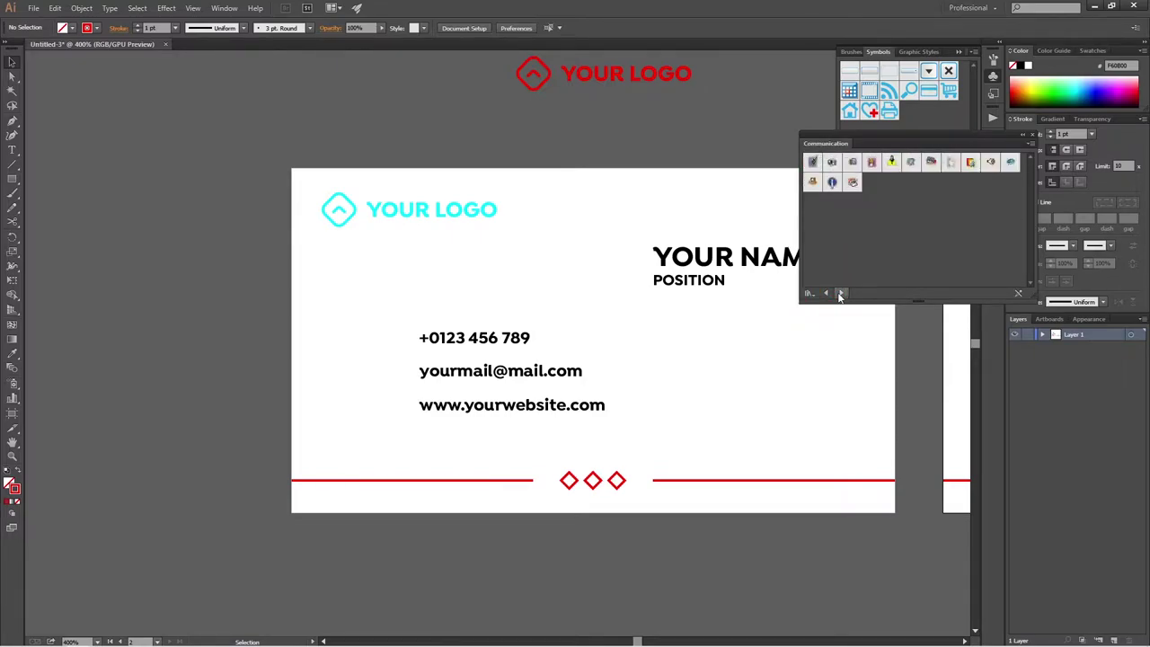
{"action": "left_click", "coordinate": [841, 294]}
{"action": "left_click", "coordinate": [842, 294]}
{"action": "left_click", "coordinate": [841, 293]}
{"action": "left_click", "coordinate": [842, 294]}
{"action": "left_click", "coordinate": [842, 293]}
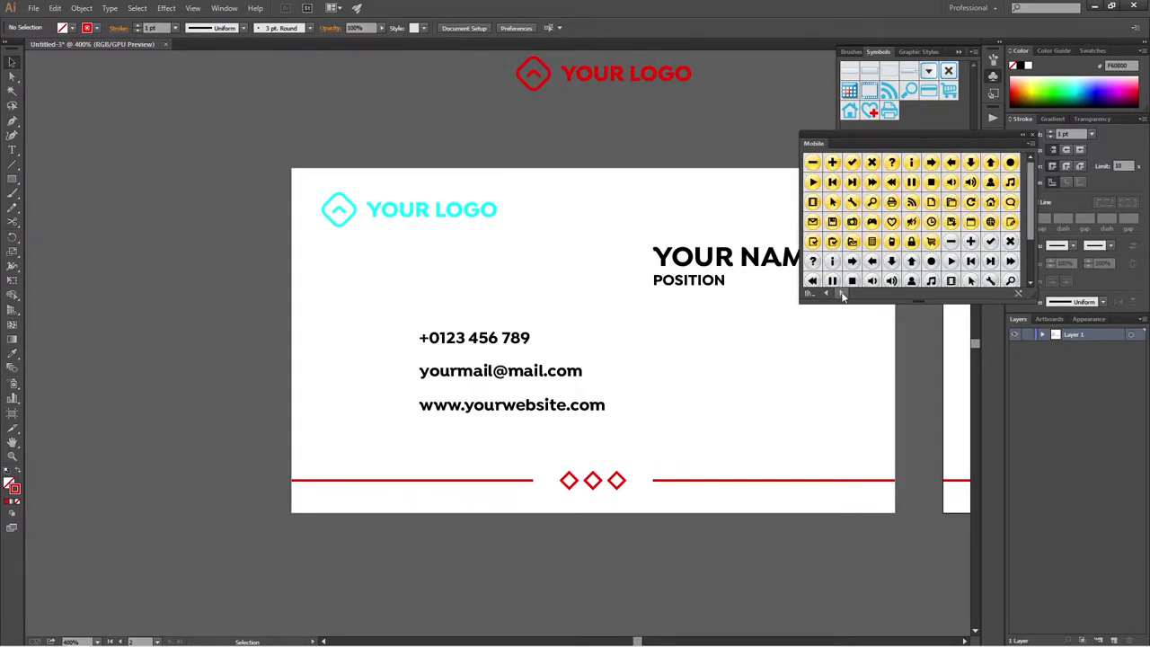
Step: Add the grey phone and envelope symbols from the Mobile library to the document's symbols
{"action": "scroll", "coordinate": [942, 210], "scroll_direction": "down", "scroll_amount": 2}
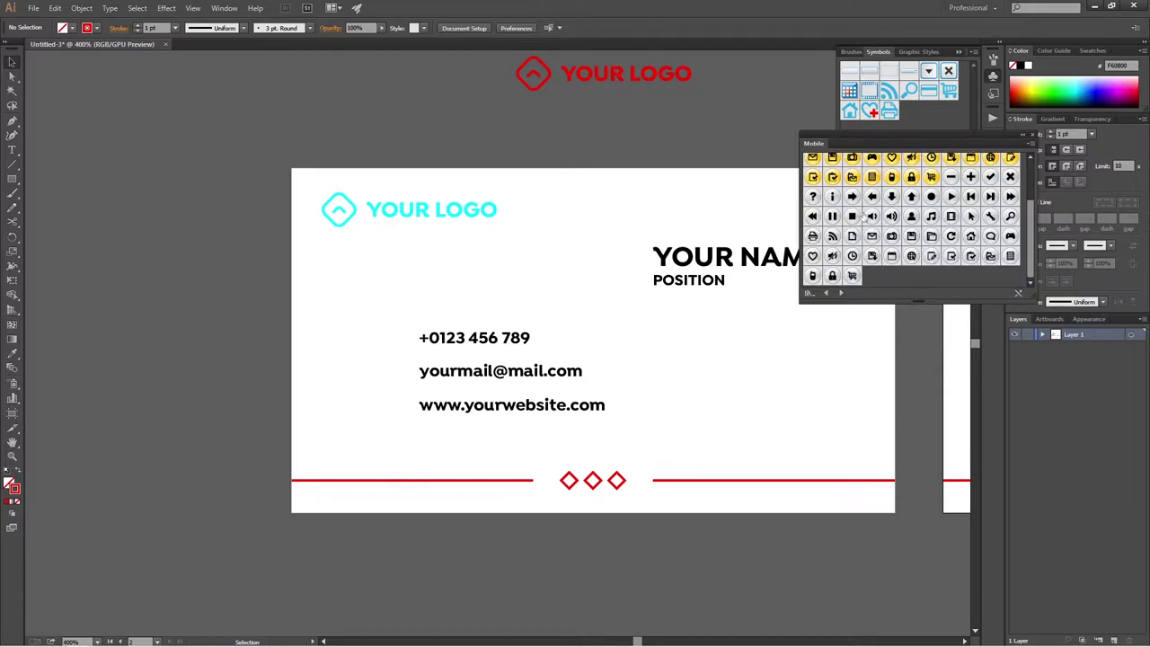
{"action": "left_click", "coordinate": [813, 277]}
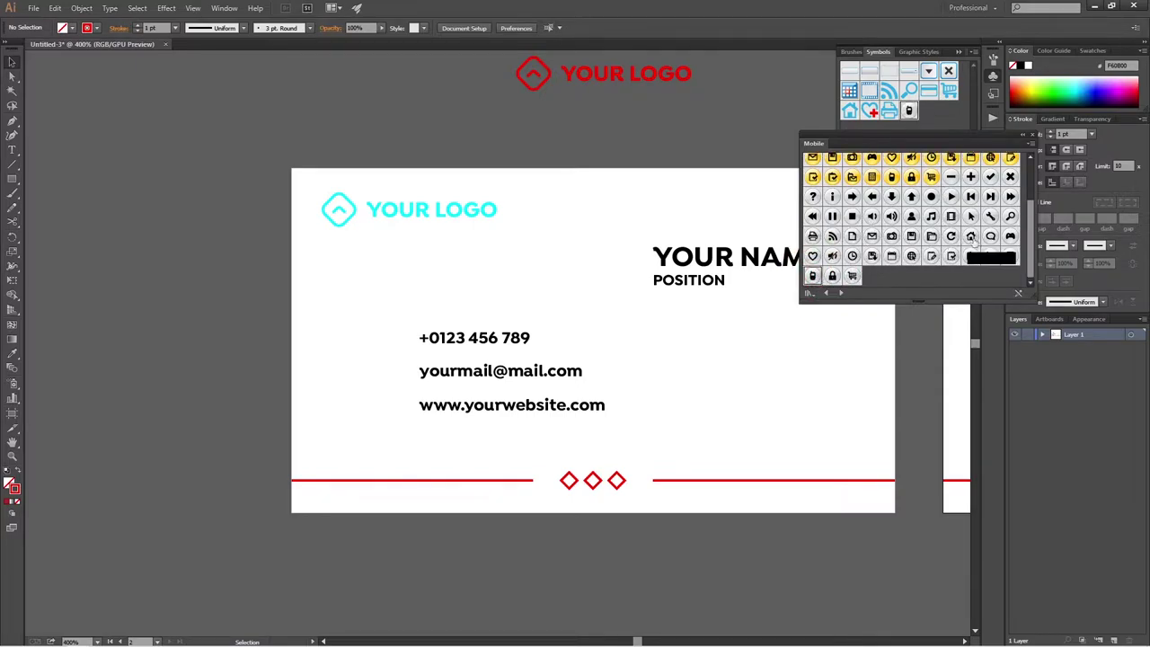
{"action": "left_click", "coordinate": [872, 235]}
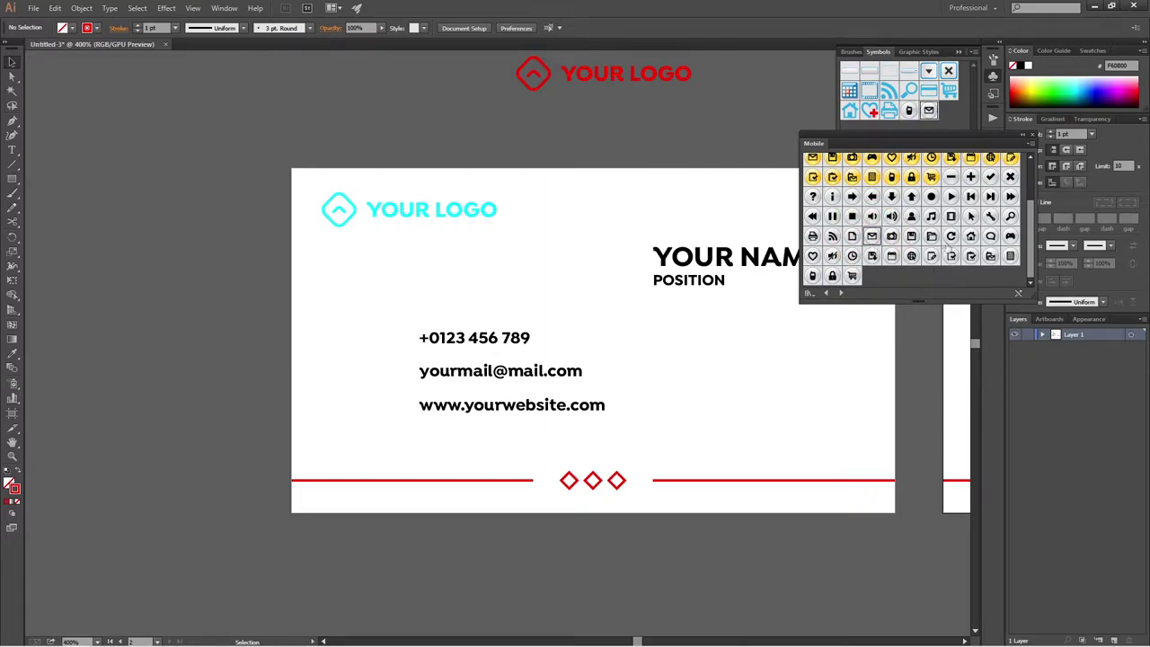
{"action": "scroll", "coordinate": [935, 238], "scroll_direction": "up", "scroll_amount": 2}
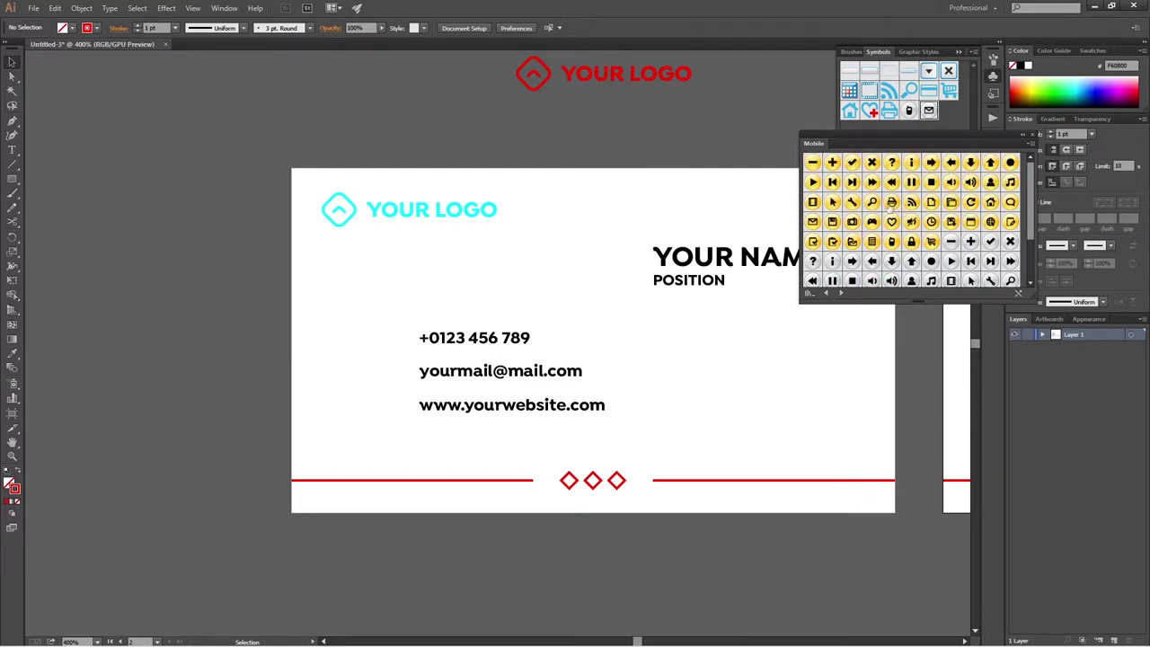
Step: Place the Go to Web - Orange, Email - Orange and Phone - Orange symbols above and beside the first card
{"action": "left_click", "coordinate": [992, 222]}
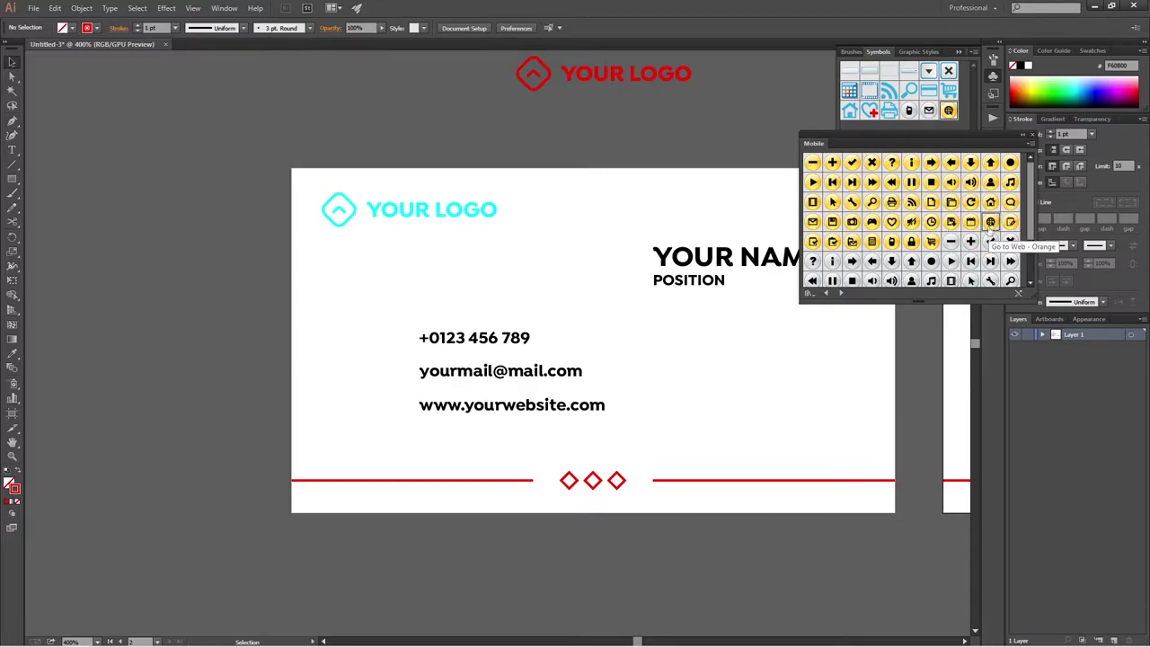
{"action": "left_click_drag", "start_coordinate": [446, 144], "coordinate": [397, 135]}
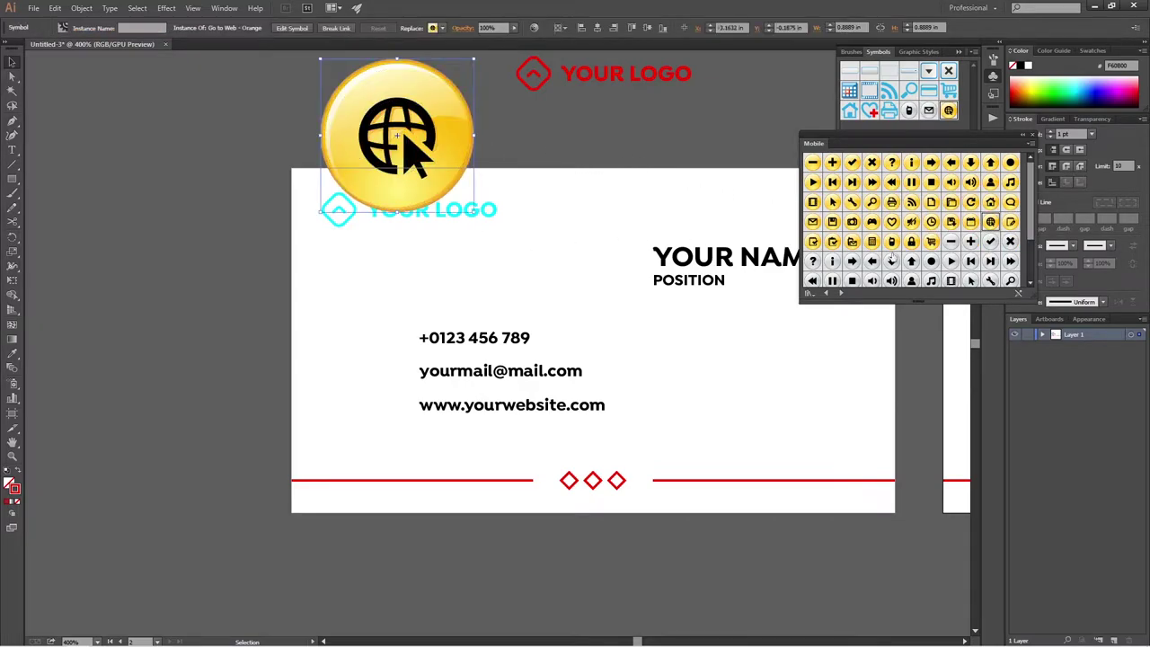
{"action": "scroll", "coordinate": [926, 249], "scroll_direction": "down", "scroll_amount": 2}
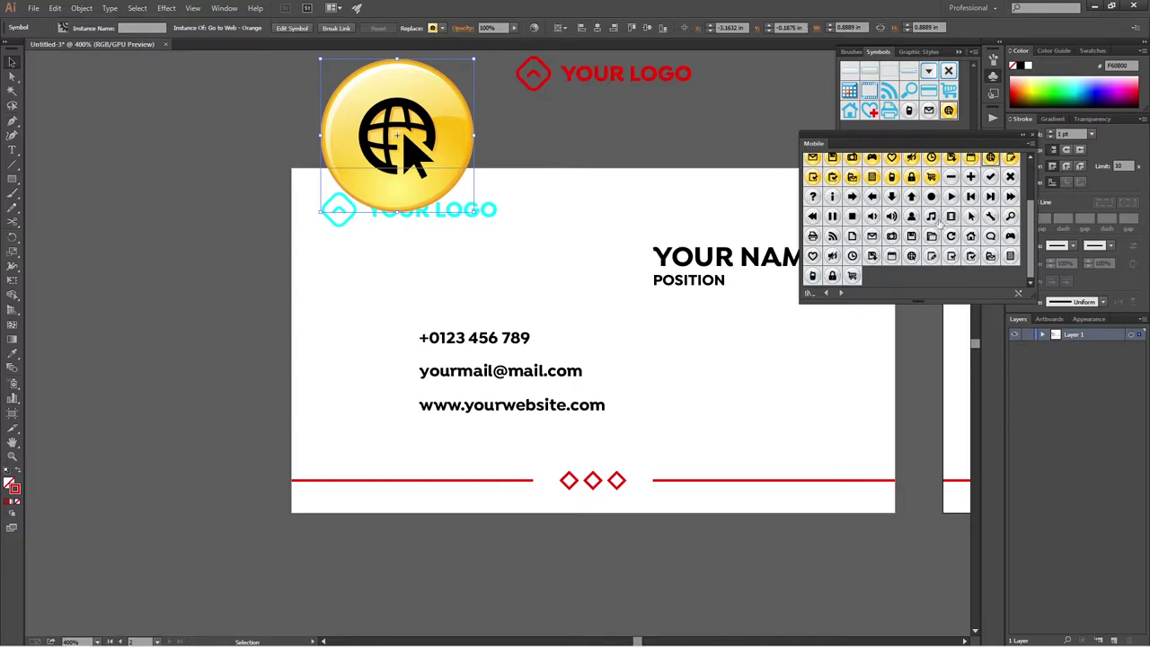
{"action": "scroll", "coordinate": [935, 225], "scroll_direction": "up", "scroll_amount": 3}
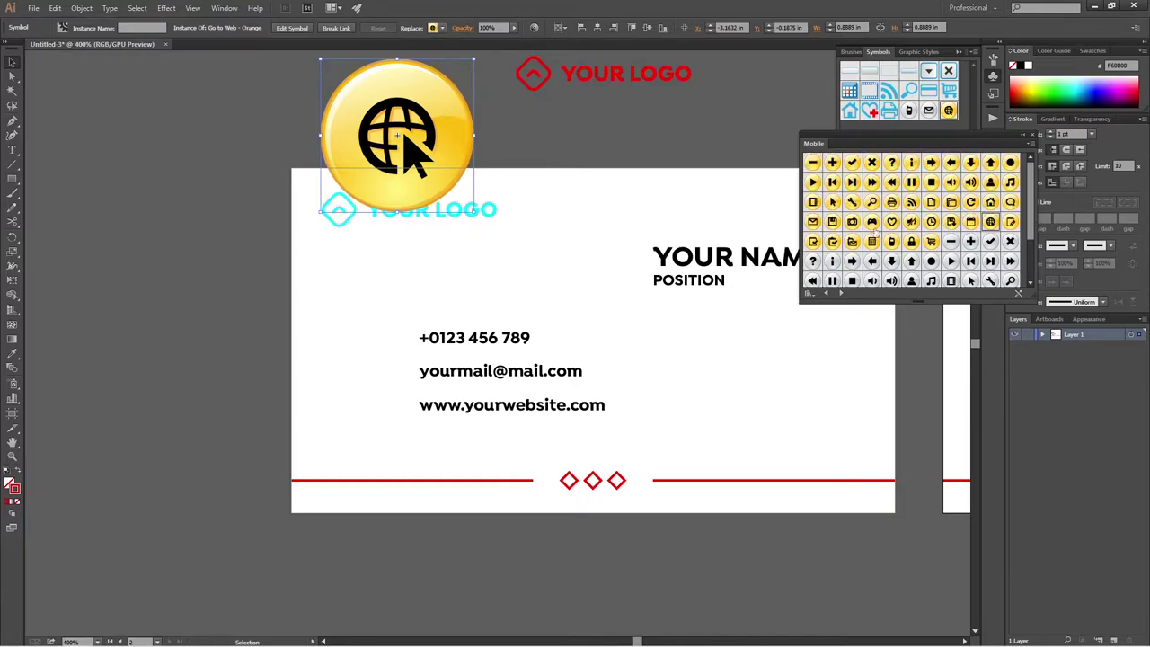
{"action": "left_click_drag", "start_coordinate": [812, 222], "coordinate": [231, 241]}
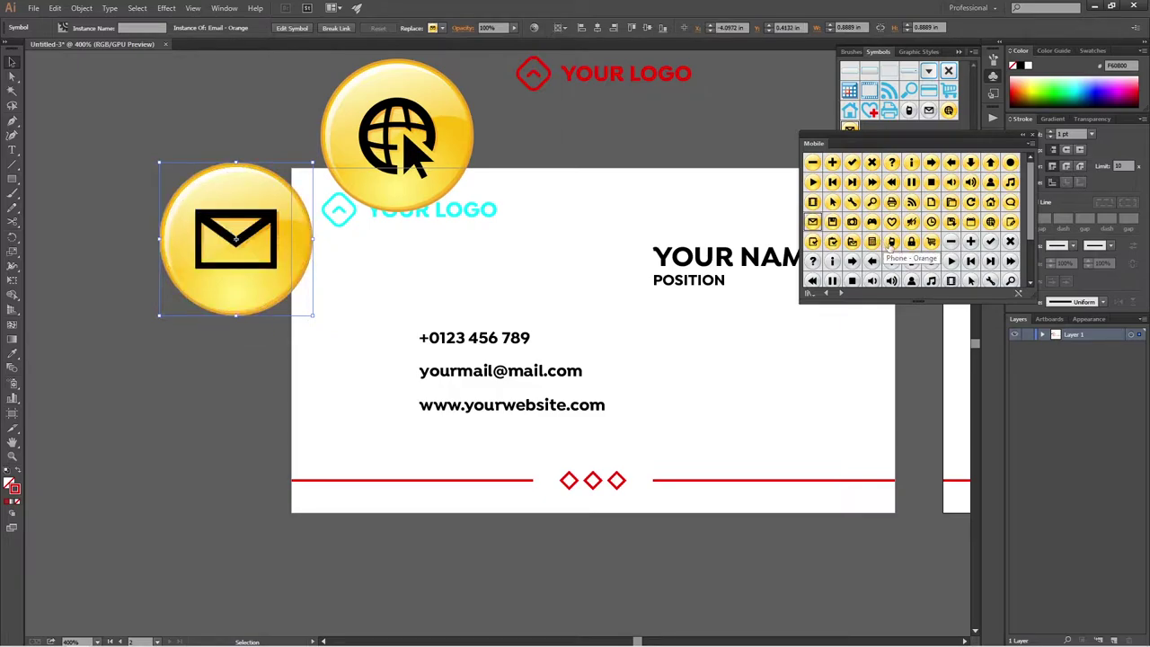
{"action": "left_click", "coordinate": [891, 243]}
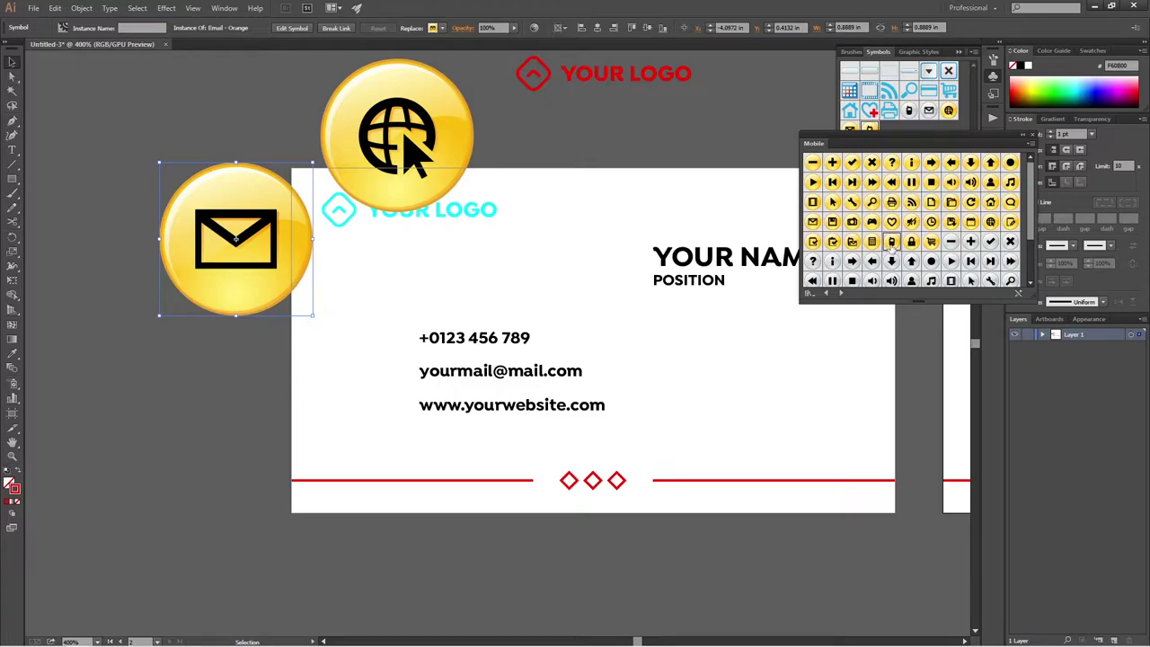
{"action": "left_click_drag", "start_coordinate": [244, 360], "coordinate": [195, 434]}
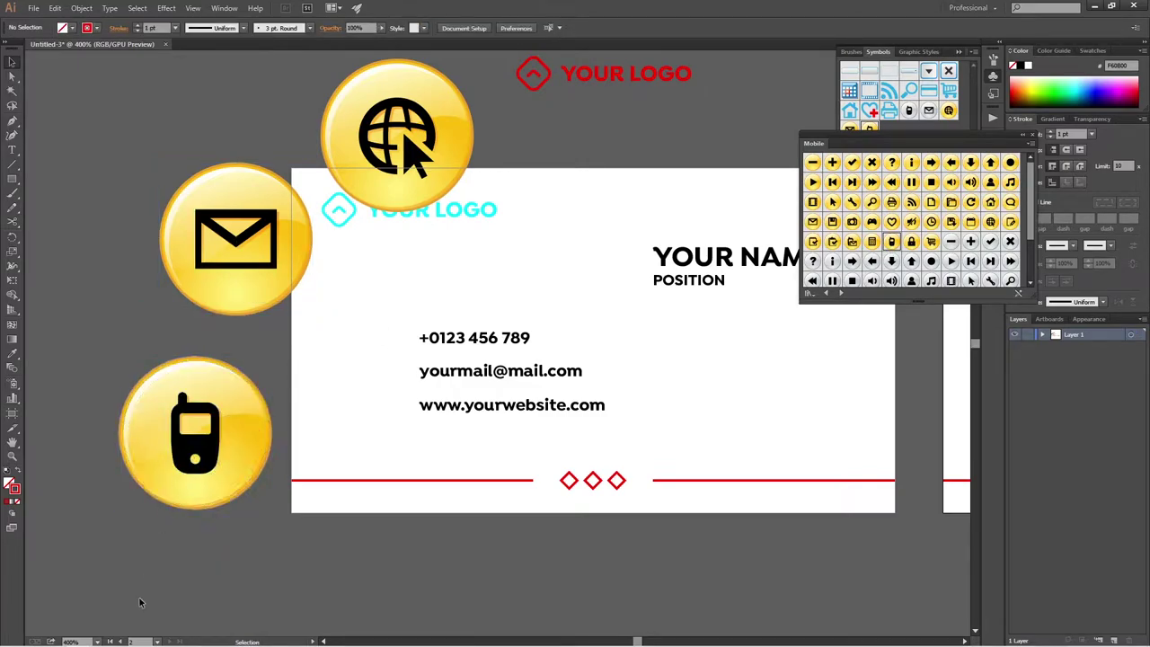
Step: Switch to Chrome, search Google for "phone icon" and show the image results
{"action": "left_click", "coordinate": [55, 638]}
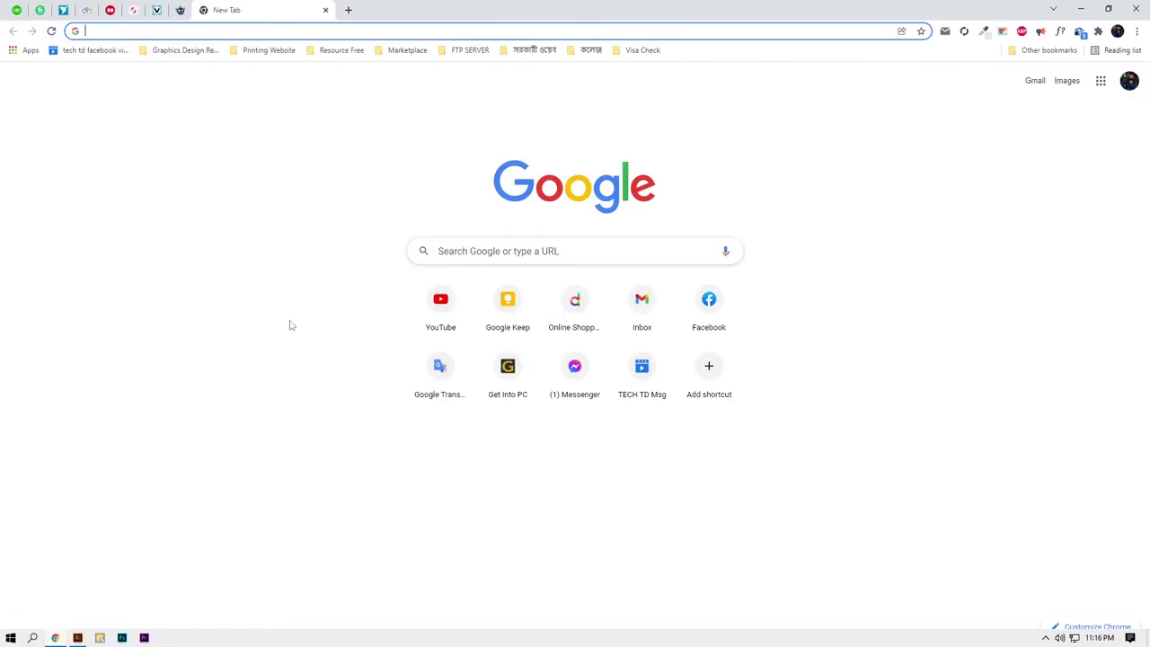
{"action": "left_click", "coordinate": [275, 32]}
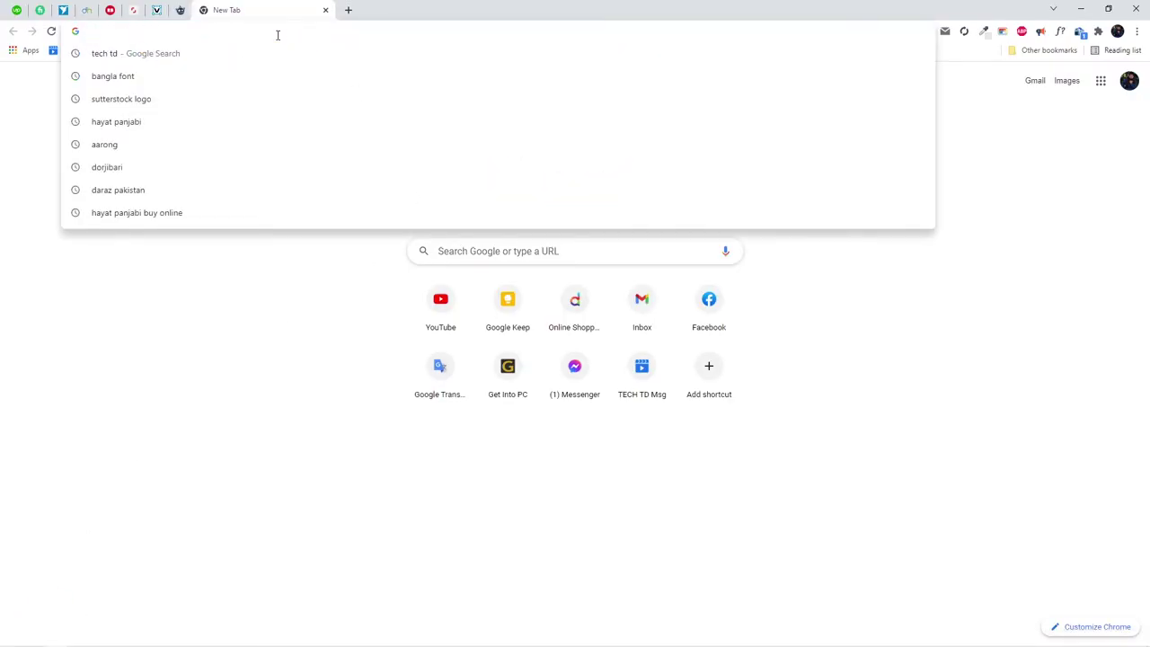
{"action": "type", "text": "phone "}
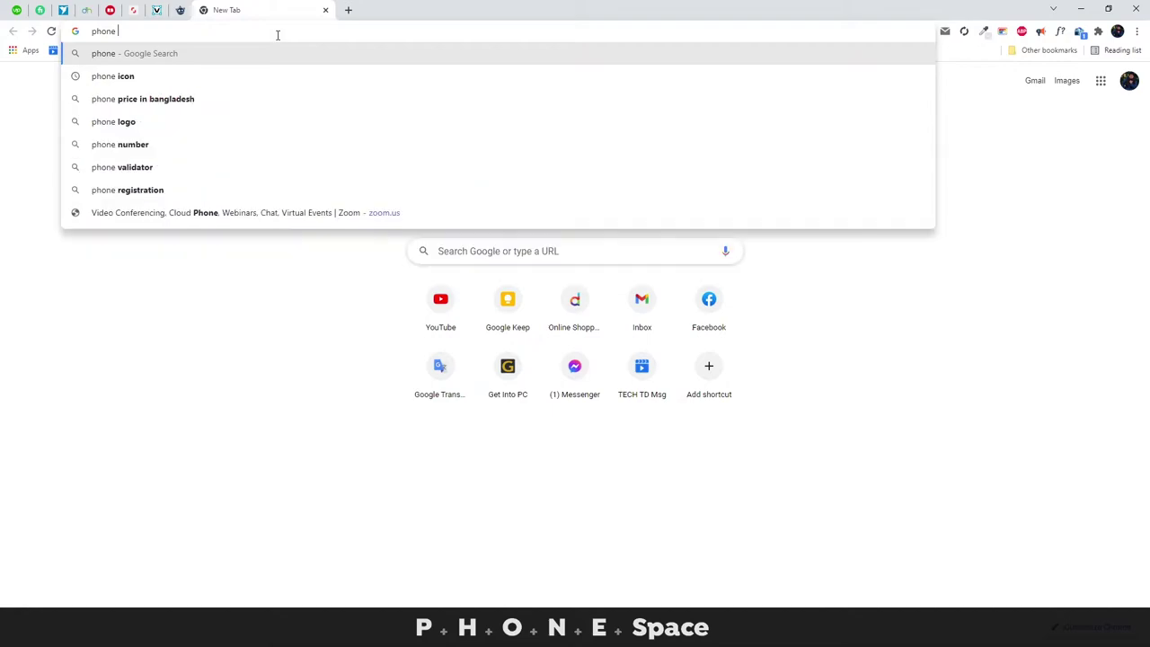
{"action": "type", "text": "icon"}
{"action": "key", "text": "Return"}
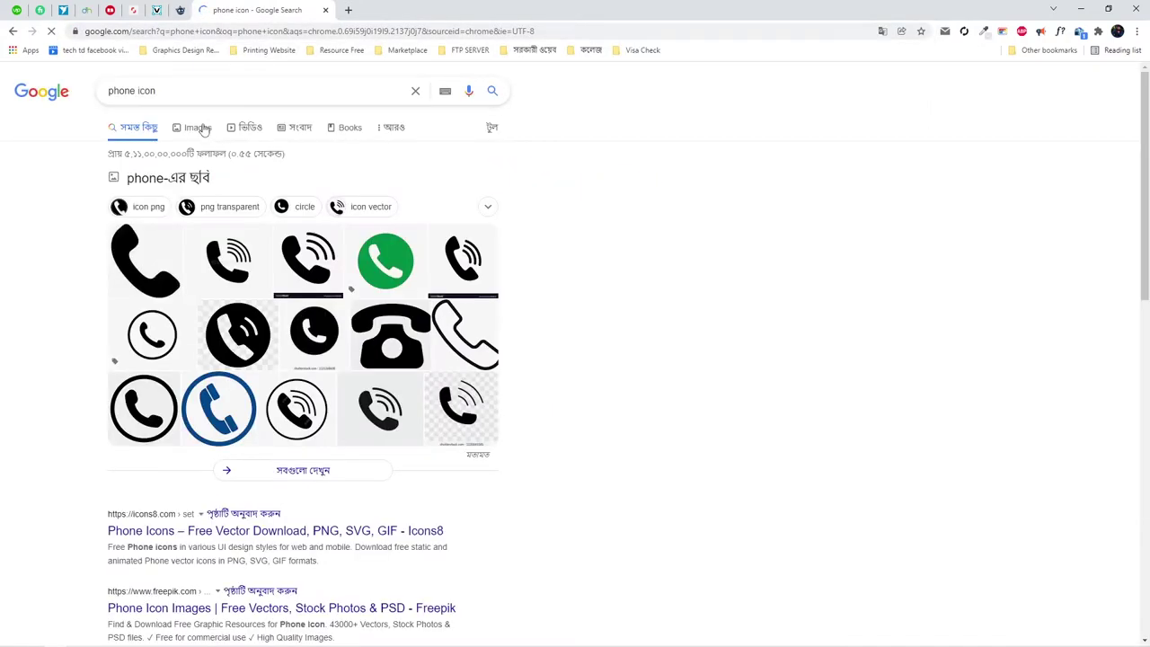
{"action": "left_click", "coordinate": [183, 127]}
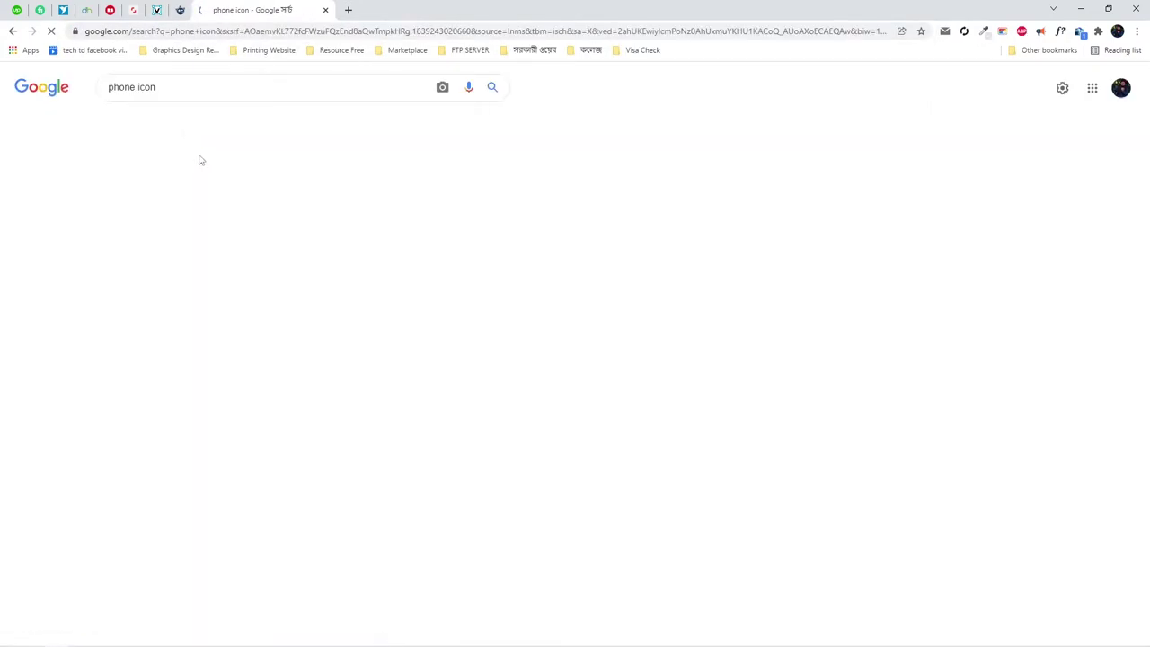
Step: Copy the black handset image with sound waves, paste it into the Illustrator document and place it beside the cards, closing the Mobile library
{"action": "left_click", "coordinate": [87, 261]}
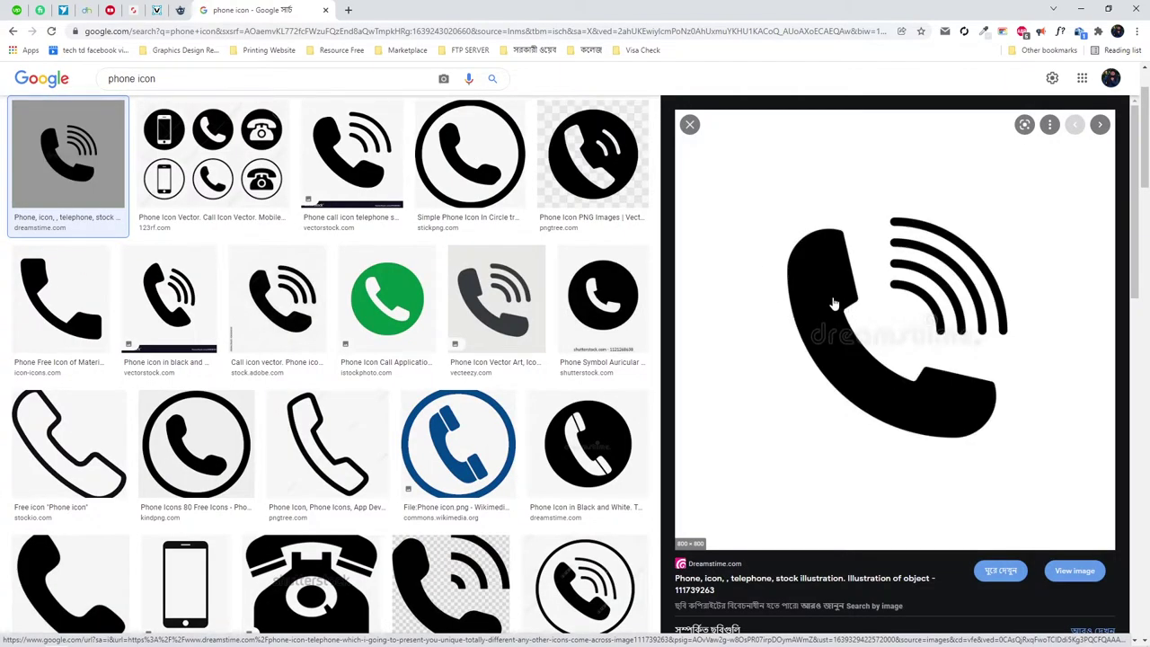
{"action": "right_click", "coordinate": [833, 304]}
{"action": "left_click", "coordinate": [868, 444]}
{"action": "key", "text": "alt+Tab"}
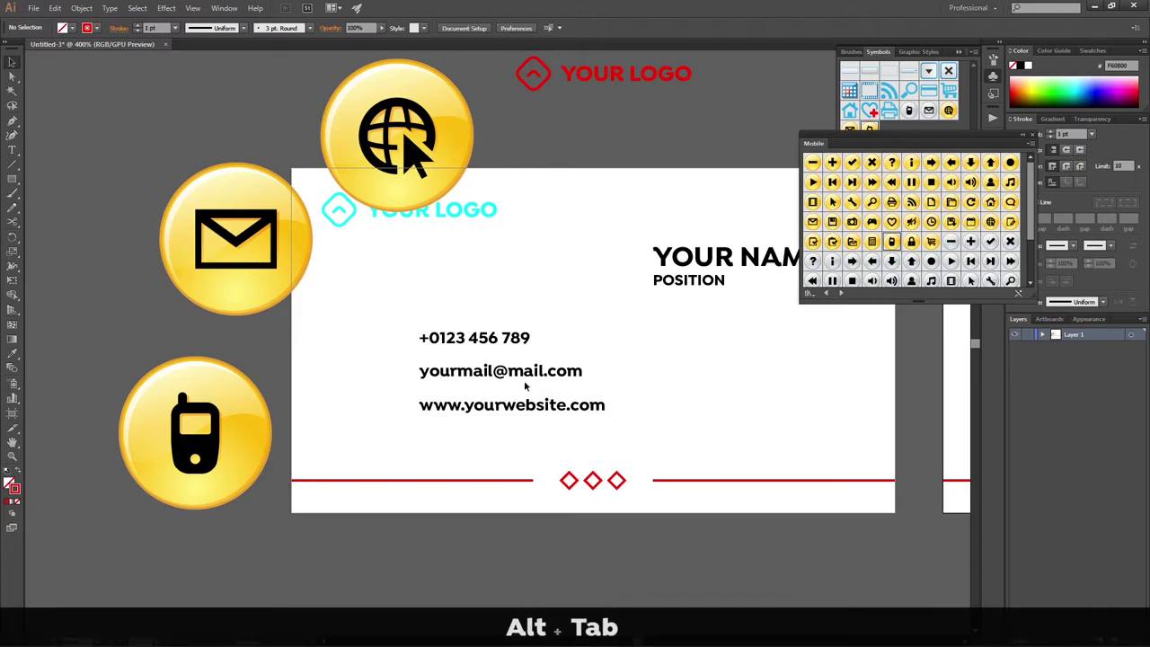
{"action": "left_click", "coordinate": [516, 257]}
{"action": "key", "text": "ctrl+v"}
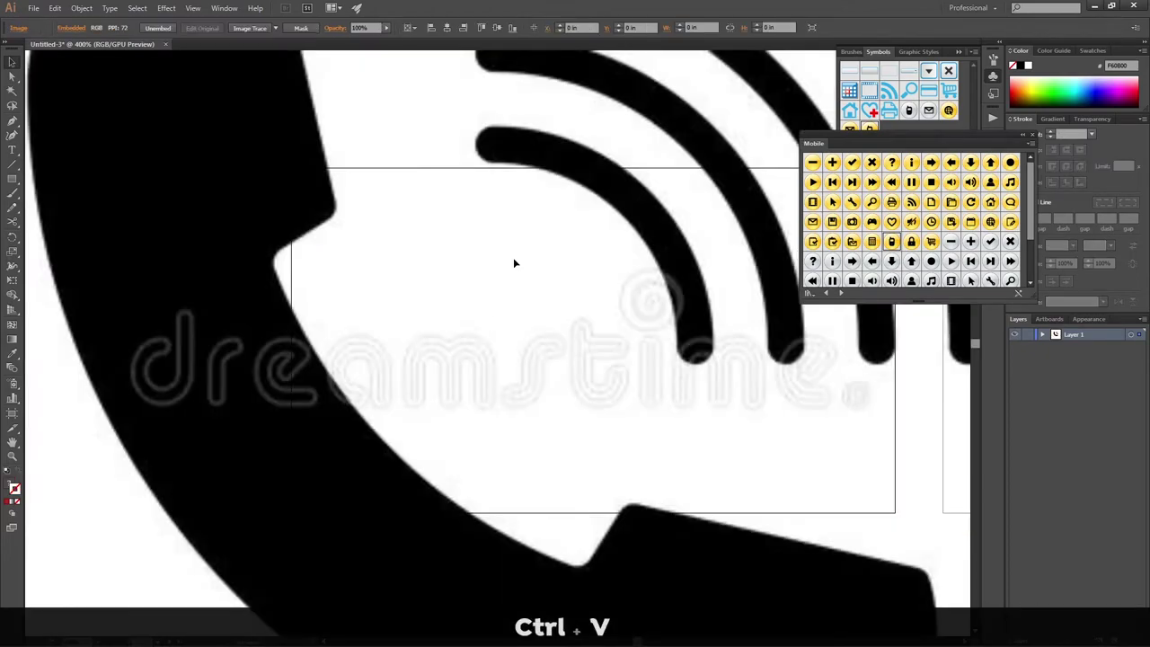
{"action": "key", "text": "ctrl+alt+0"}
{"action": "left_click_drag", "start_coordinate": [545, 327], "coordinate": [362, 323]}
{"action": "left_click", "coordinate": [1027, 135]}
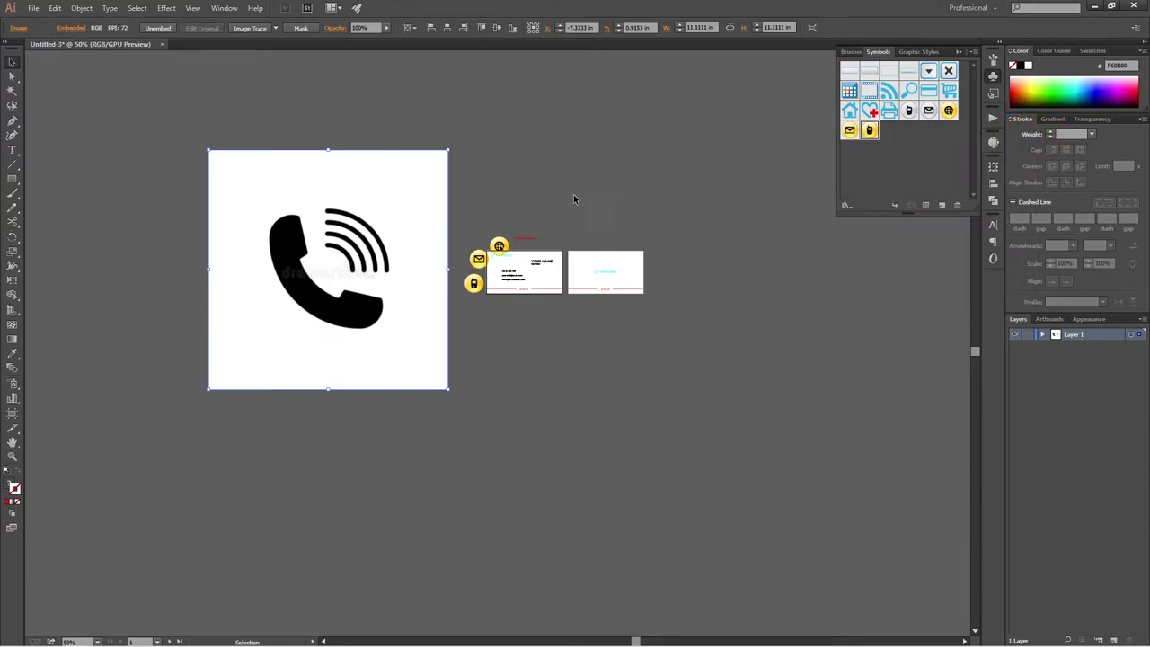
Step: Image Trace the handset picture in Black and White mode with Ignore White on, and expand the tracing into paths
{"action": "left_click", "coordinate": [993, 143]}
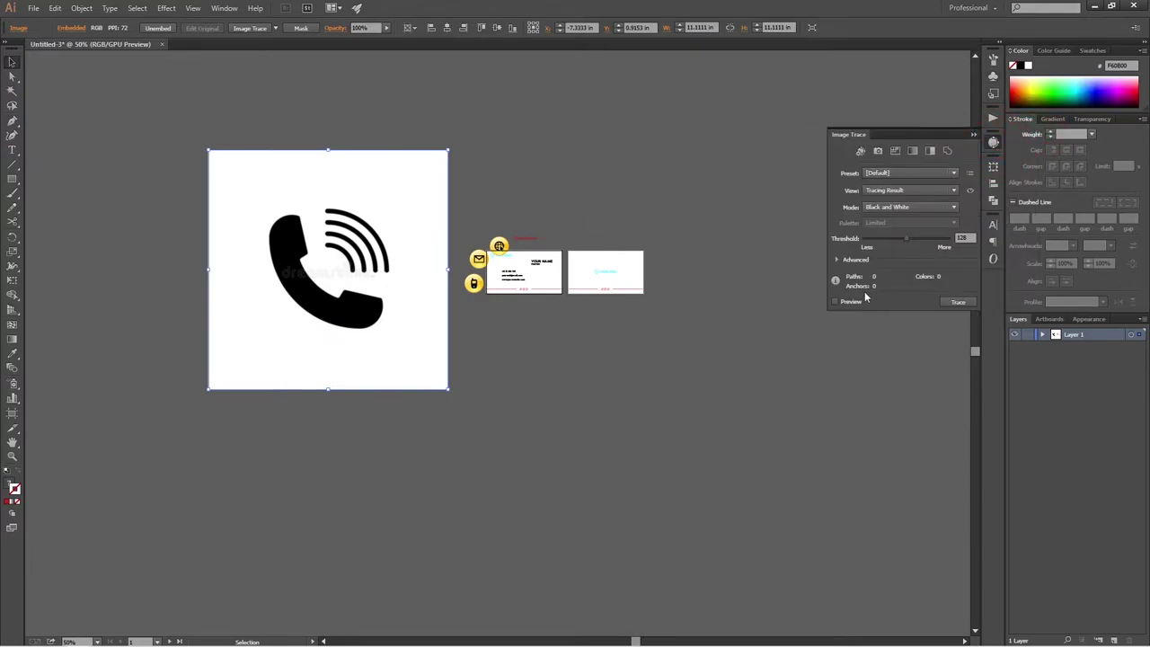
{"action": "left_click", "coordinate": [837, 259]}
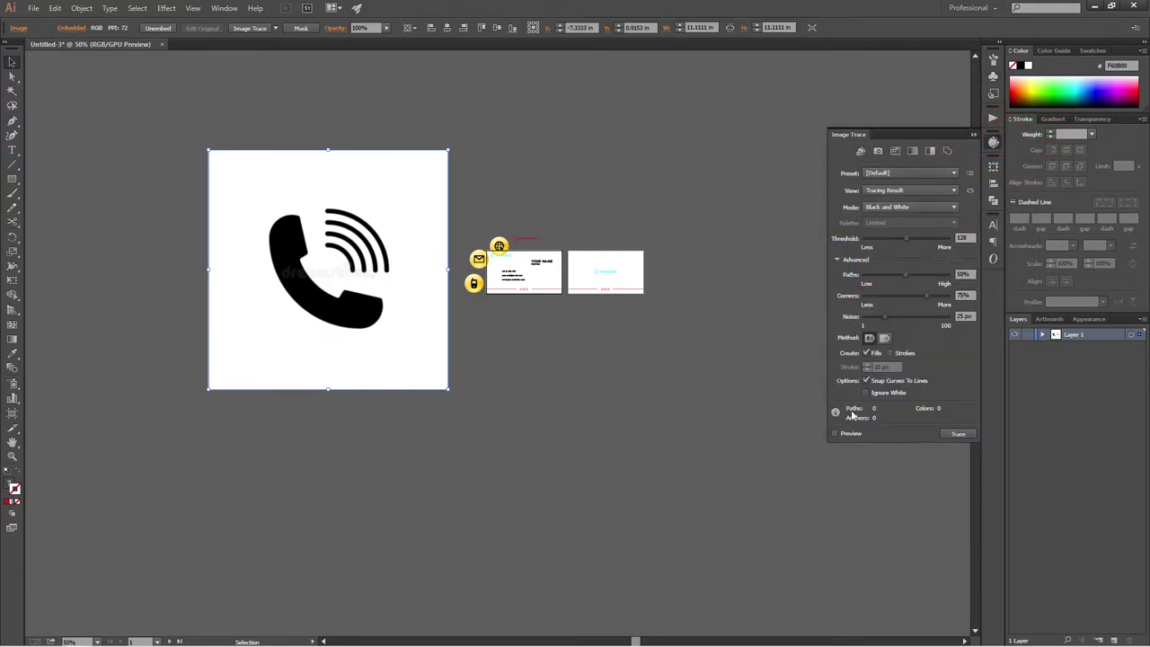
{"action": "left_click", "coordinate": [866, 392]}
{"action": "left_click", "coordinate": [835, 433]}
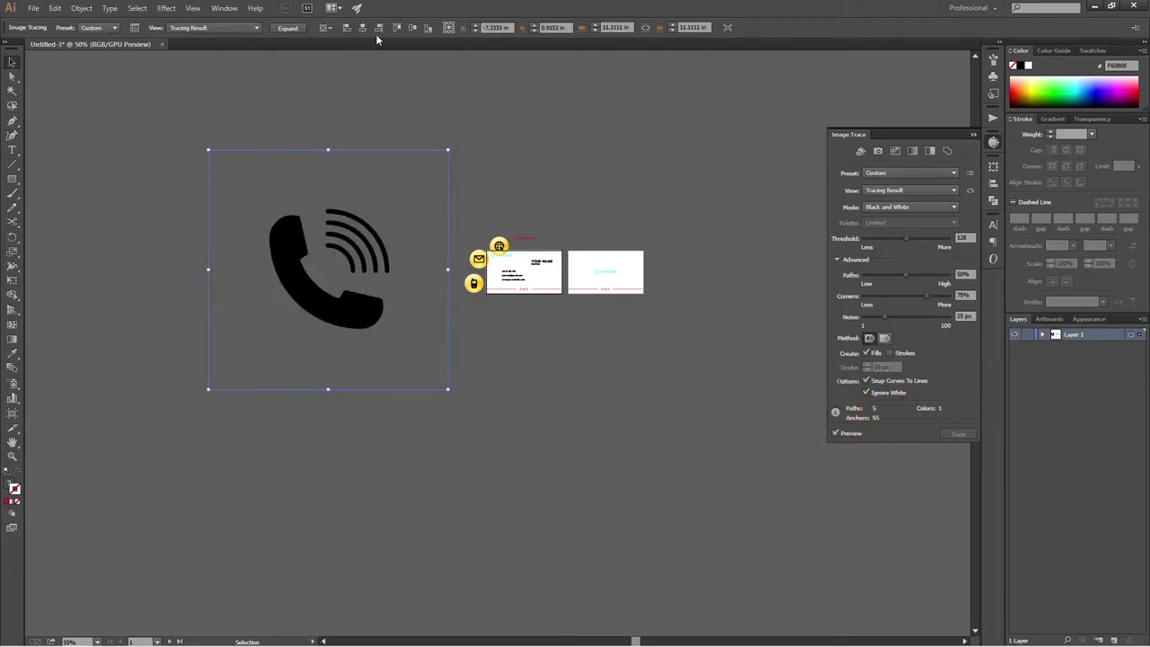
{"action": "left_click", "coordinate": [288, 28]}
{"action": "left_click", "coordinate": [416, 239]}
Step: Scale down the traced handset proportionally and move it next to the orange phone button beside the first card
{"action": "left_click", "coordinate": [376, 244]}
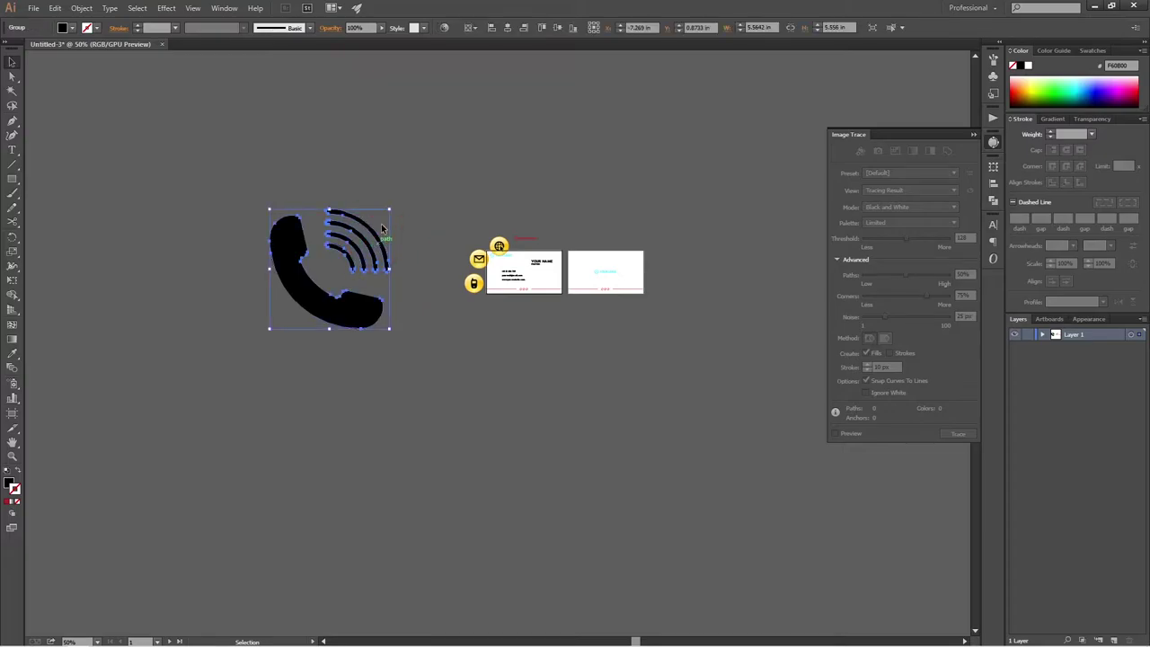
{"action": "left_click_drag", "start_coordinate": [390, 214], "coordinate": [339, 257]}
{"action": "scroll", "coordinate": [385, 312], "scroll_direction": "up", "scroll_amount": 3}
{"action": "left_click_drag", "start_coordinate": [232, 205], "coordinate": [580, 238]}
{"action": "scroll", "coordinate": [580, 238], "scroll_direction": "up", "scroll_amount": 4}
{"action": "scroll", "coordinate": [366, 285], "scroll_direction": "down", "scroll_amount": 2}
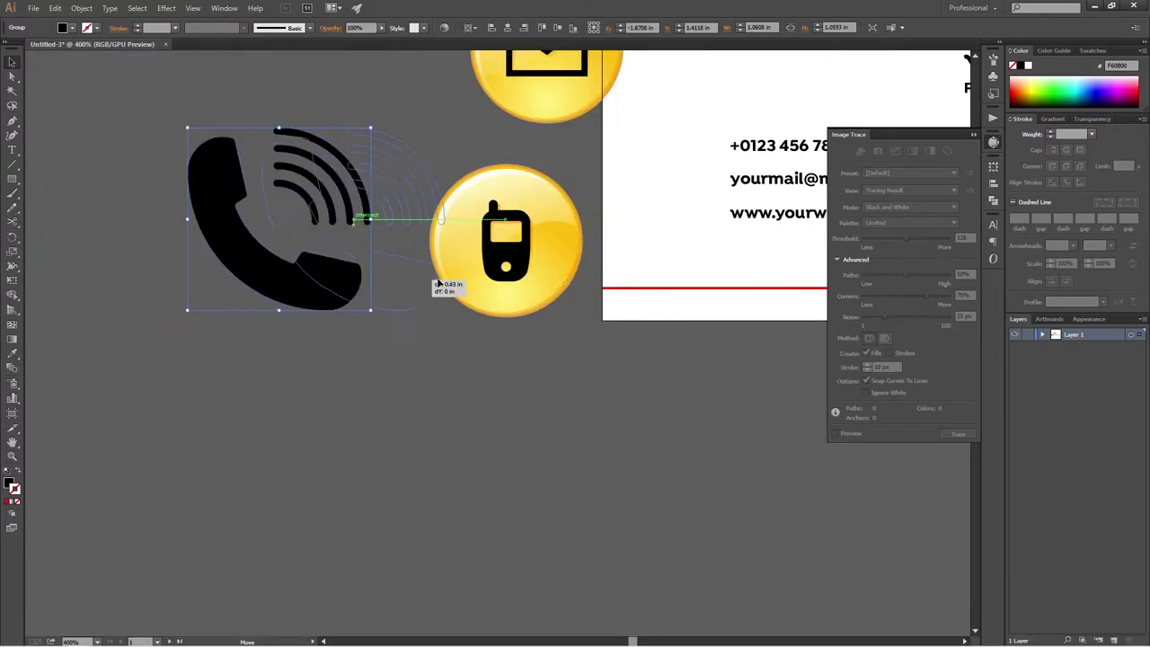
Step: Break the orange phone symbol apart, move its mobile glyph off the circle, and group the traced handset scaled down in its place
{"action": "scroll", "coordinate": [509, 243], "scroll_direction": "up", "scroll_amount": 4}
{"action": "right_click", "coordinate": [518, 291]}
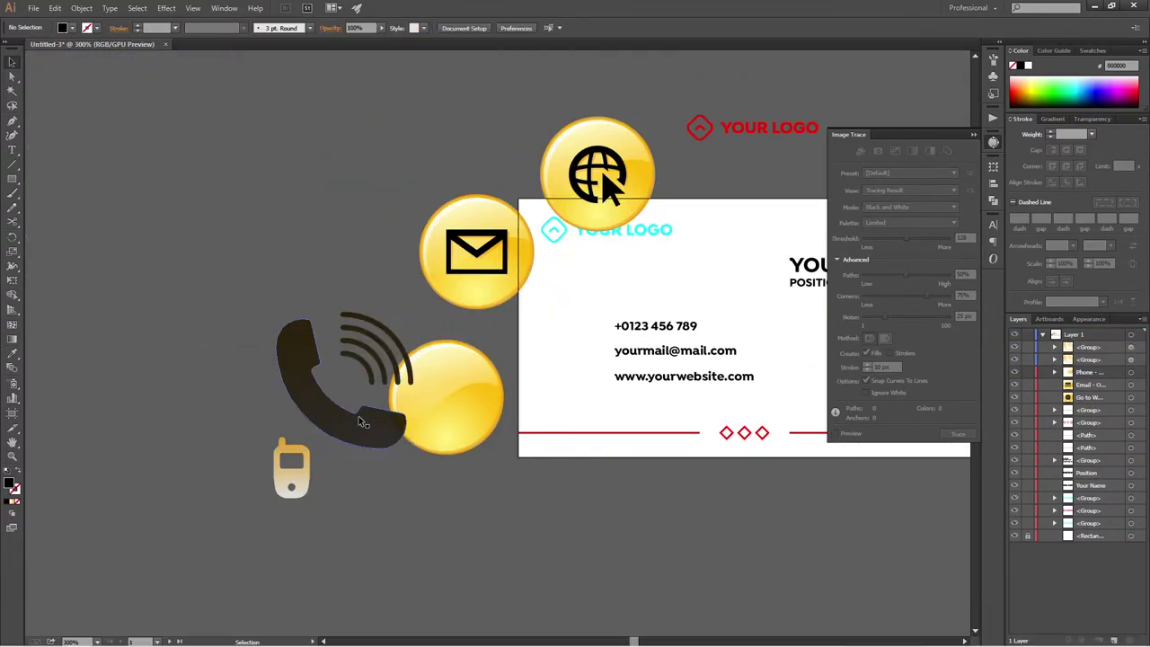
{"action": "key", "text": "ctrl+g"}
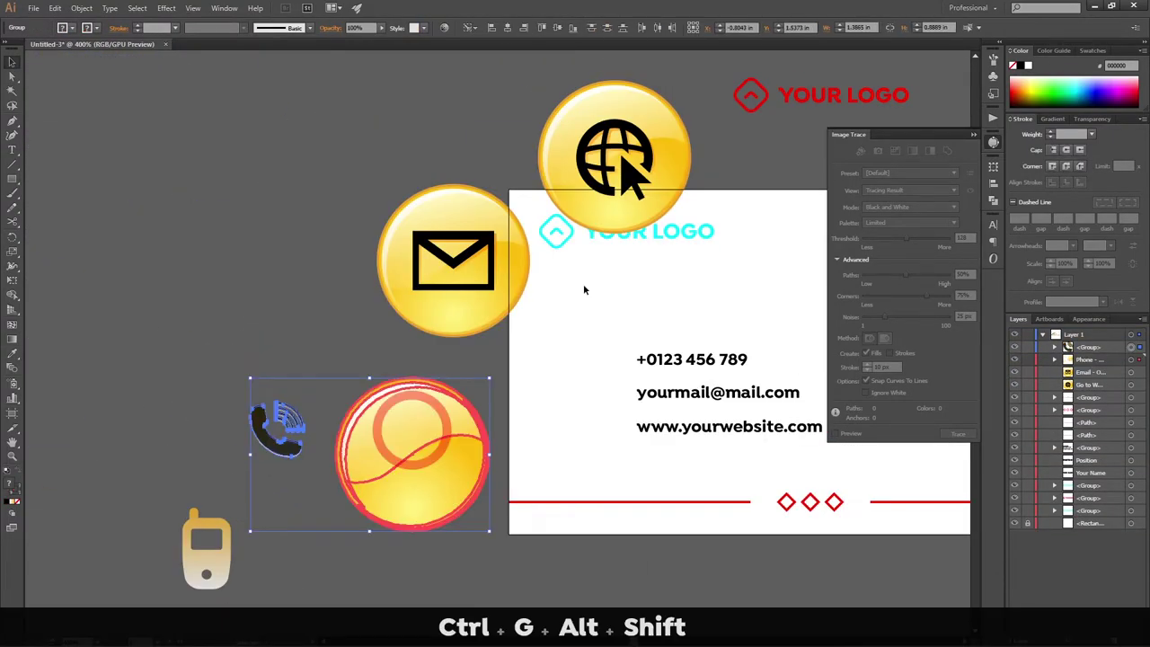
Step: Break the links of the Email - Orange and Go to Web - Orange instances to their symbols
{"action": "right_click", "coordinate": [473, 312]}
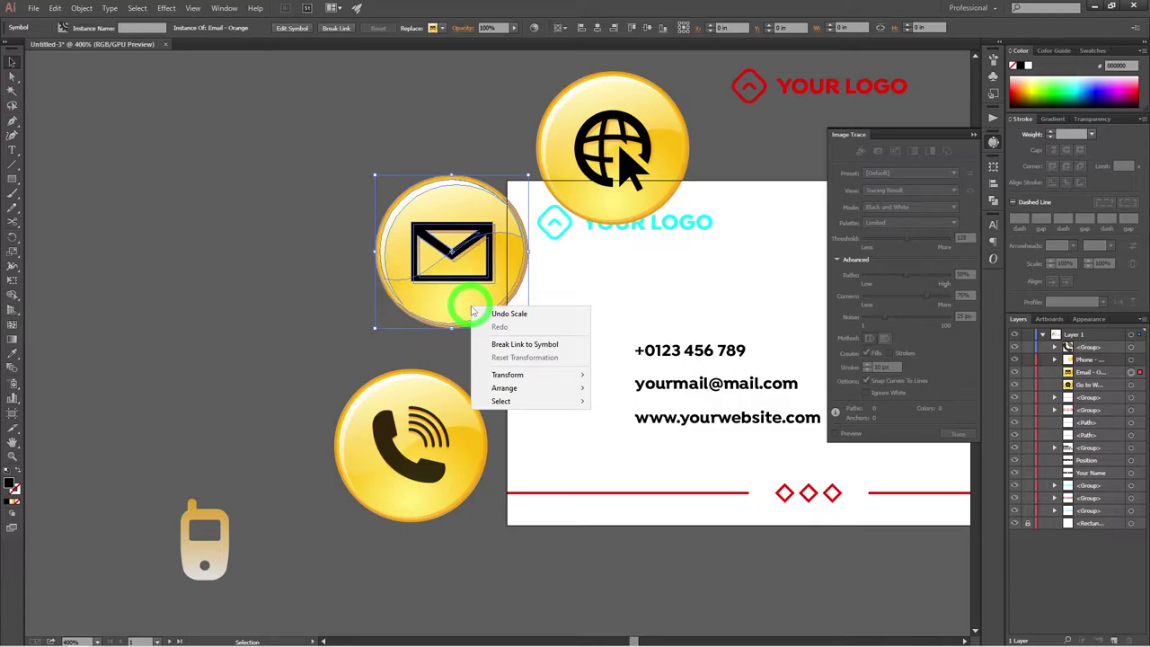
{"action": "left_click", "coordinate": [525, 344]}
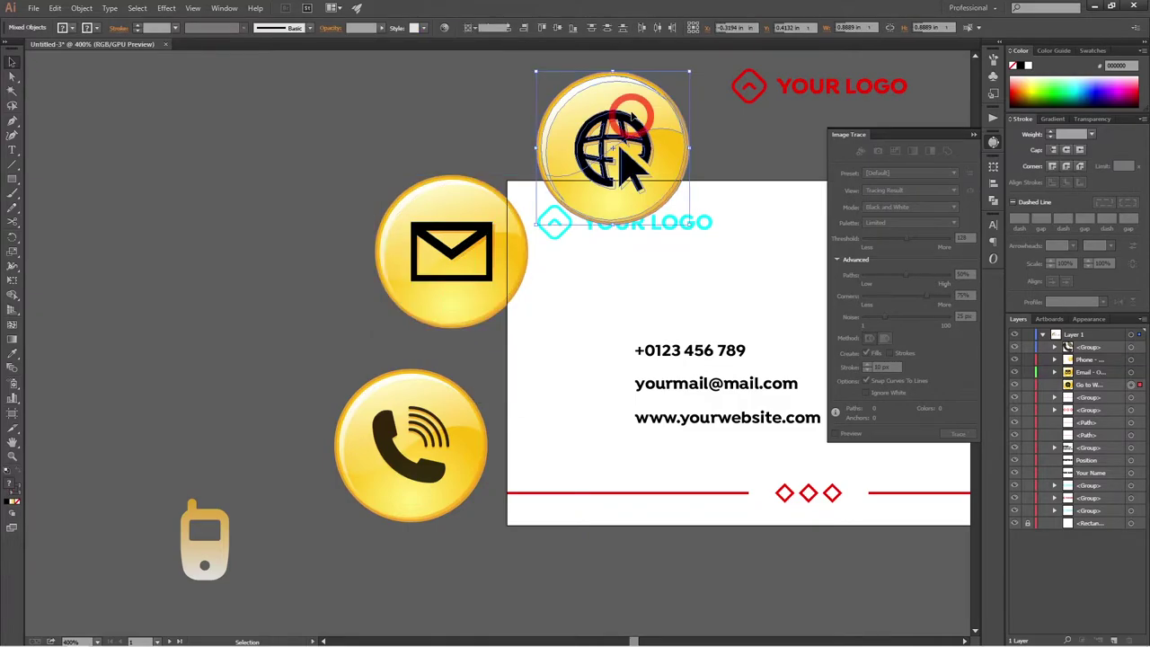
{"action": "right_click", "coordinate": [633, 115]}
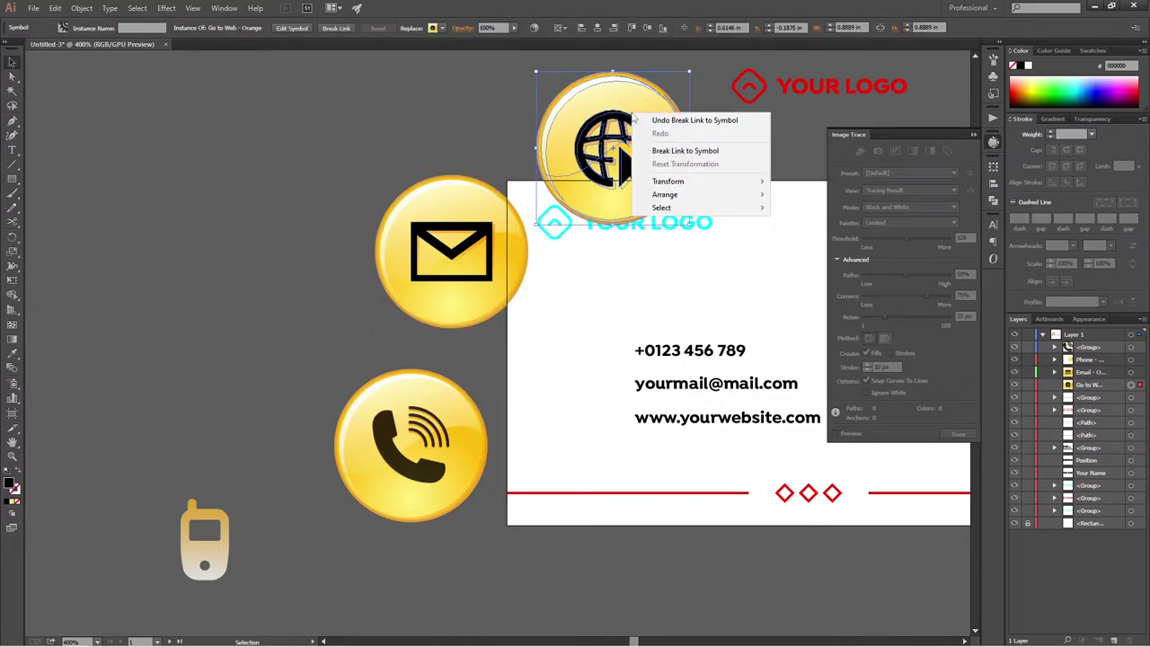
{"action": "left_click", "coordinate": [684, 150]}
Step: Ungroup the email button and recolour its outer circle with the Eyedropper using the red logo's colour
{"action": "right_click", "coordinate": [447, 177]}
{"action": "left_click", "coordinate": [481, 245]}
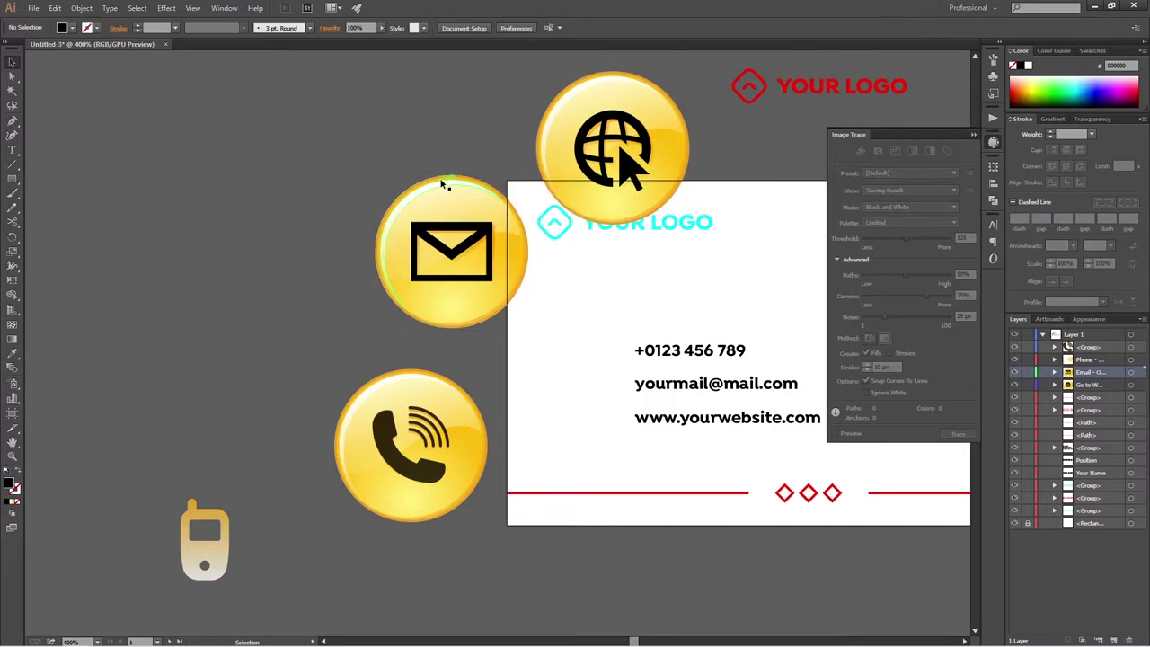
{"action": "left_click", "coordinate": [446, 181]}
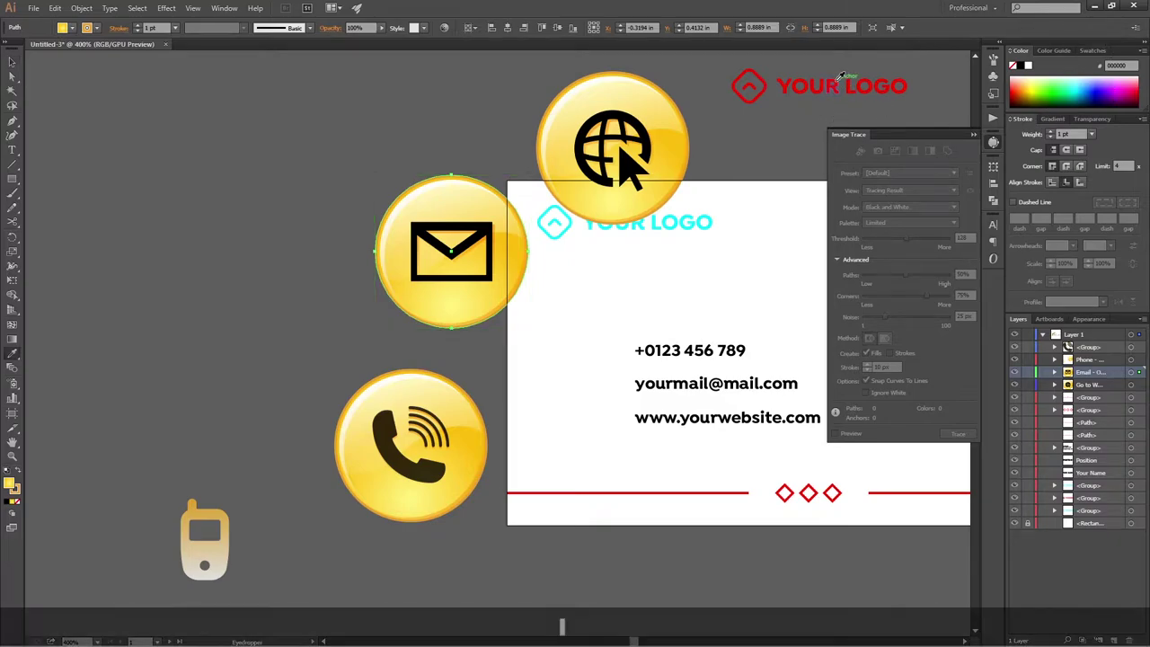
{"action": "left_click", "coordinate": [796, 84]}
{"action": "key", "text": "v"}
{"action": "left_click", "coordinate": [480, 124]}
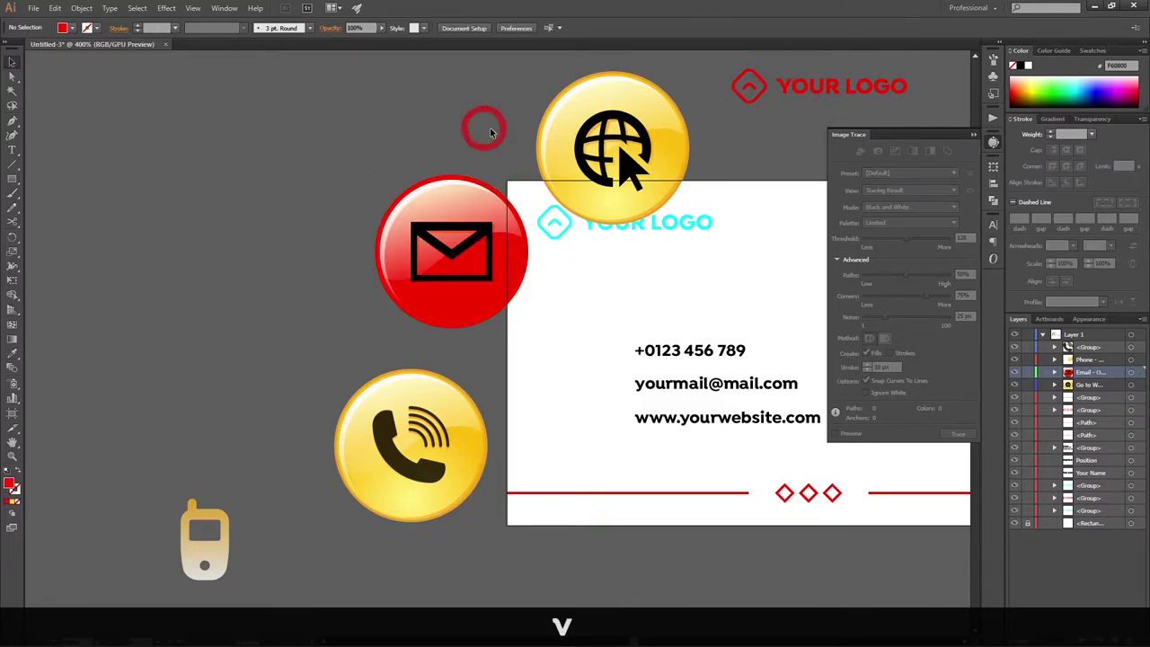
Step: Ungroup the globe button and recolour its outer circle with the Eyedropper using the red logo's colour
{"action": "left_click", "coordinate": [579, 93]}
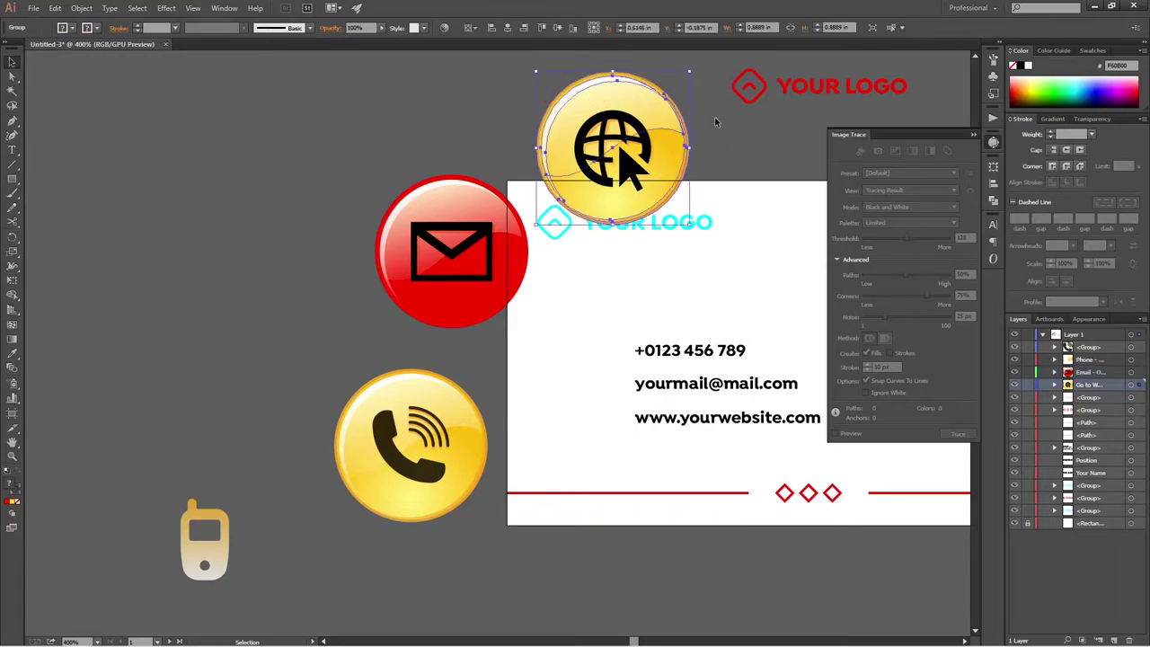
{"action": "right_click", "coordinate": [680, 81]}
{"action": "left_click", "coordinate": [645, 90]}
{"action": "right_click", "coordinate": [655, 88]}
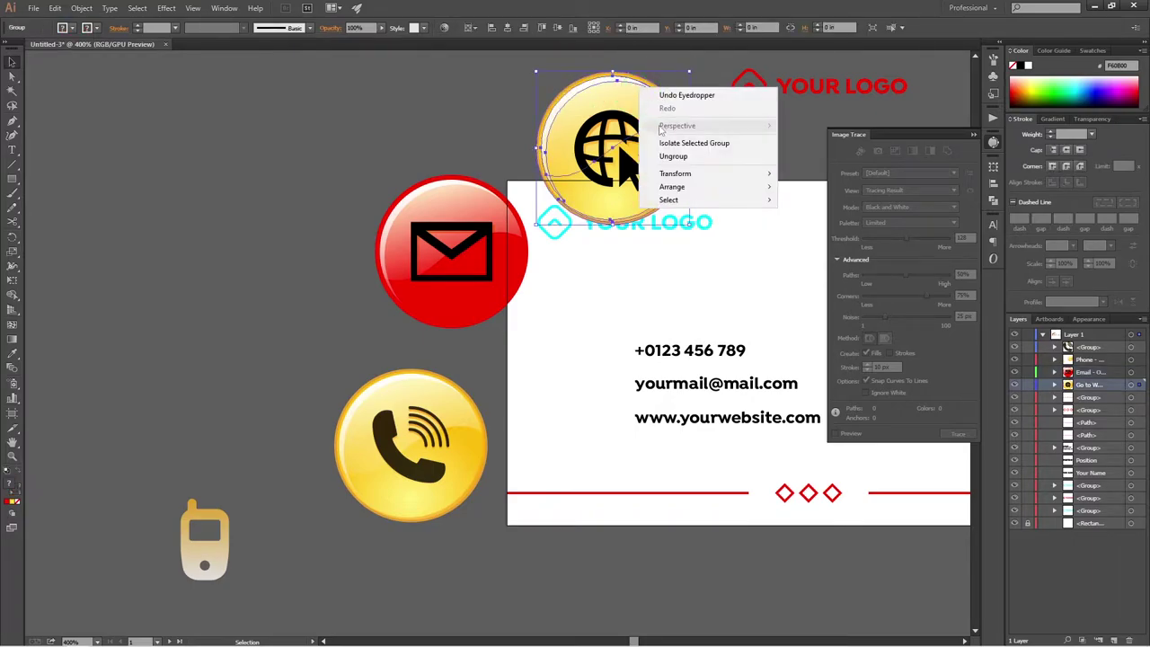
{"action": "left_click", "coordinate": [673, 157]}
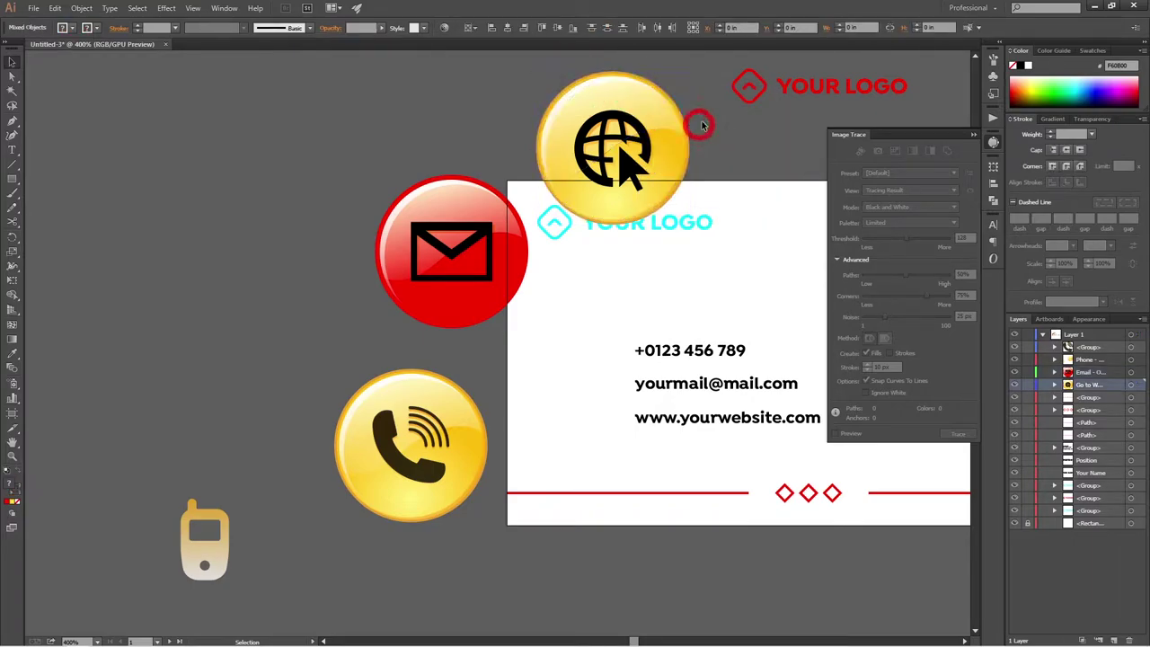
{"action": "left_click", "coordinate": [610, 70]}
{"action": "key", "text": "i"}
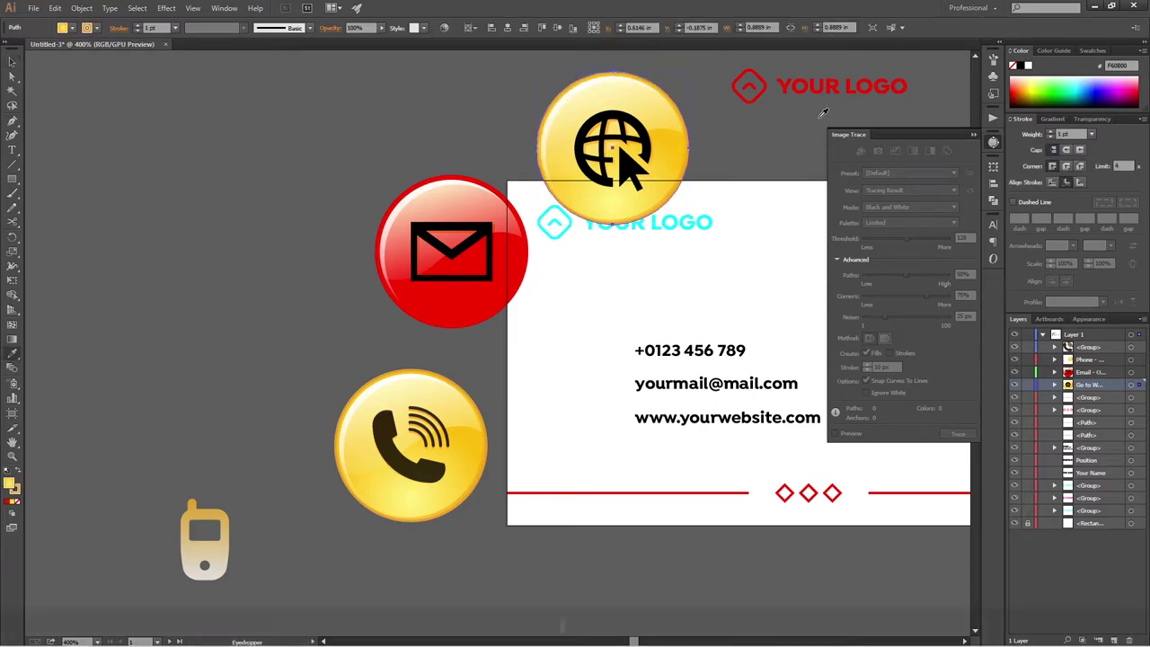
{"action": "left_click", "coordinate": [766, 83]}
{"action": "key", "text": "v"}
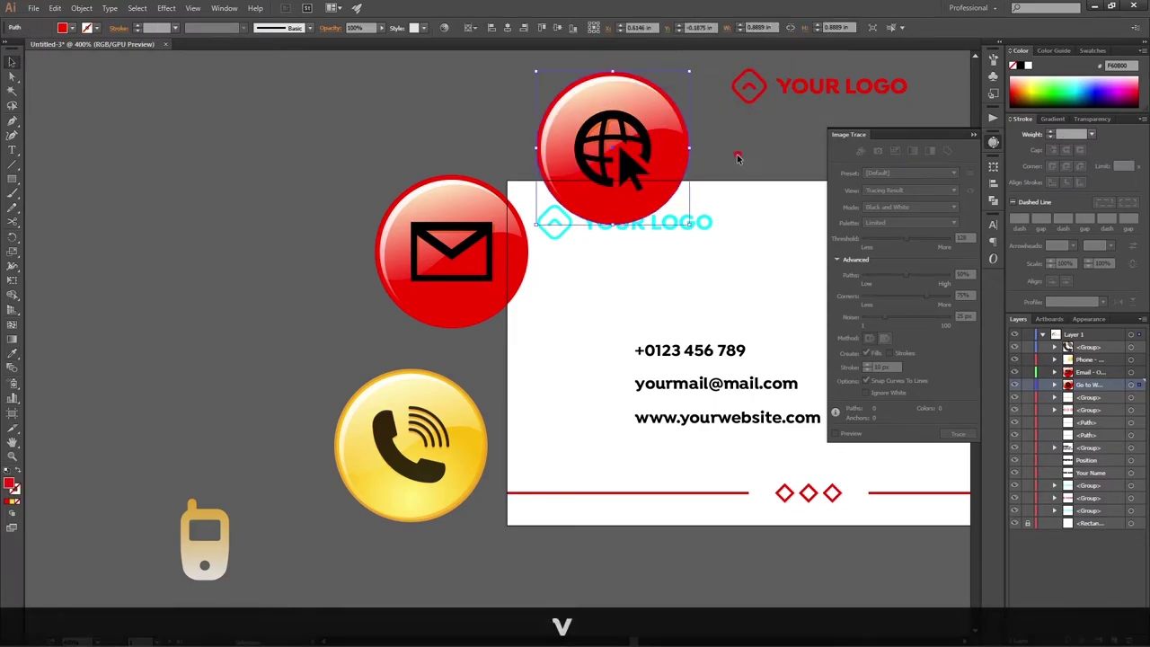
{"action": "left_click", "coordinate": [738, 154]}
Step: Ungroup the phone button and recolour its outer circle with the Eyedropper using the red logo's colour
{"action": "right_click", "coordinate": [412, 373]}
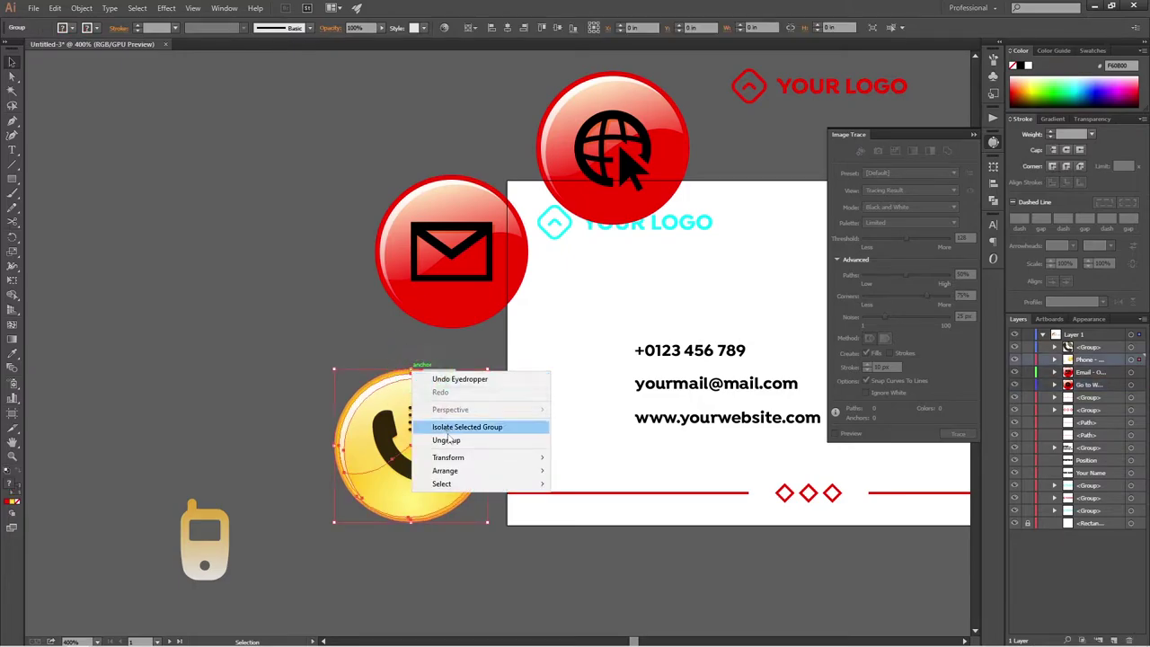
{"action": "left_click", "coordinate": [450, 436]}
{"action": "left_click", "coordinate": [386, 371]}
{"action": "left_click", "coordinate": [390, 376]}
{"action": "key", "text": "i"}
{"action": "left_click", "coordinate": [745, 79]}
{"action": "key", "text": "v"}
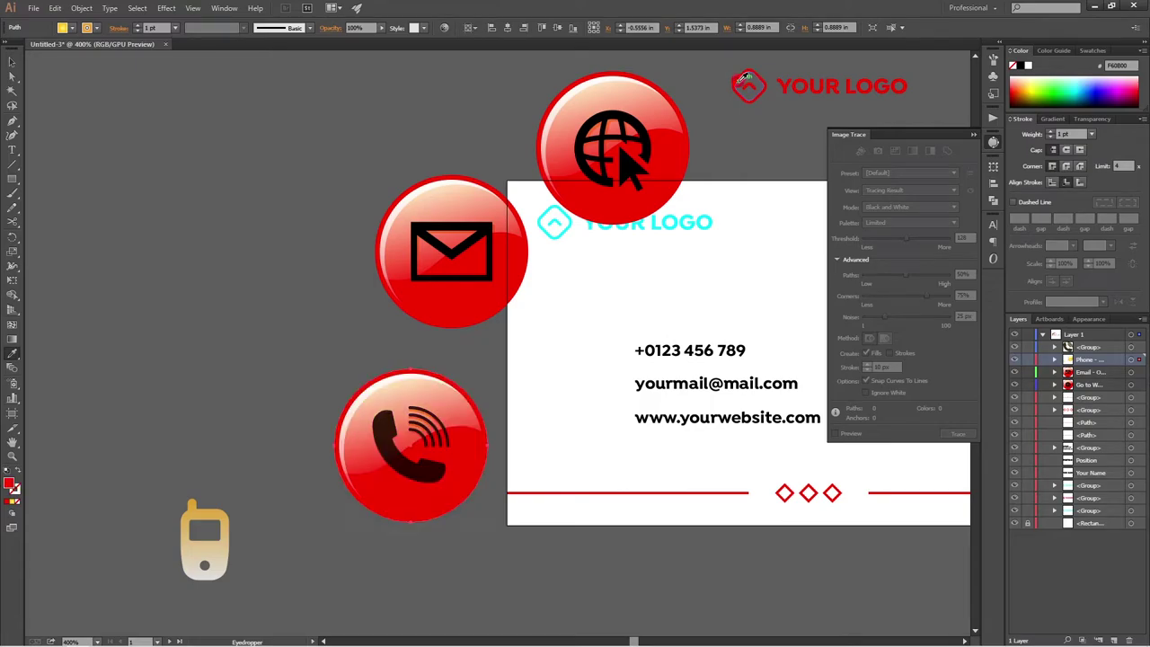
{"action": "left_click", "coordinate": [325, 294]}
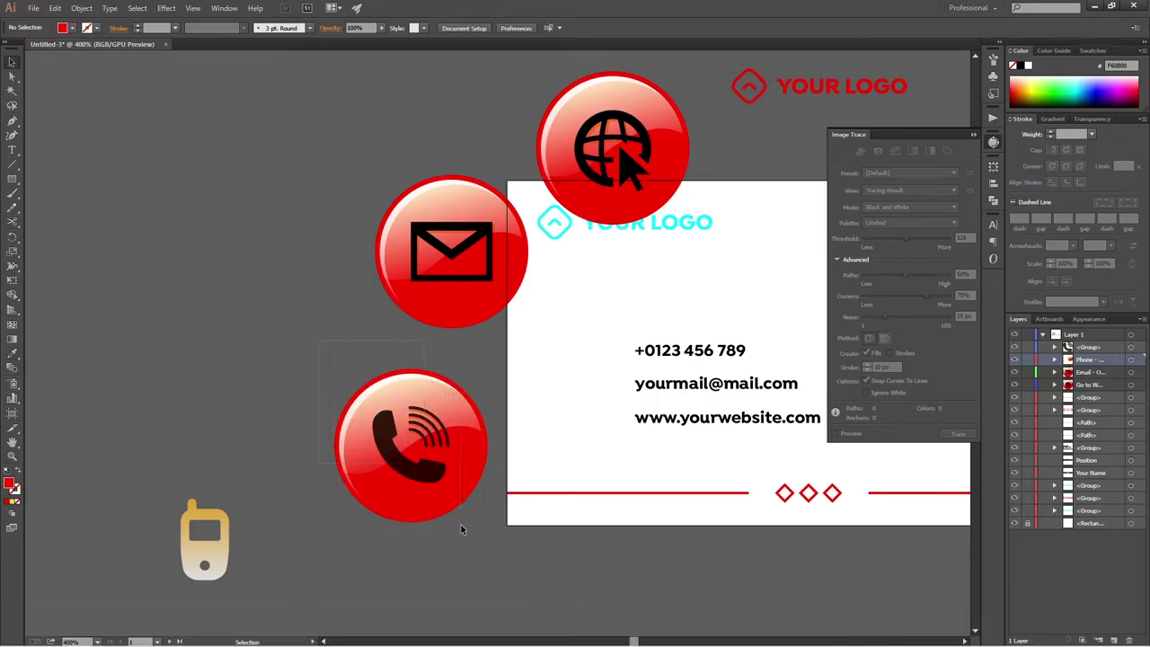
Step: Group the circle and glyph of each red button separately: phone, envelope and globe
{"action": "left_click_drag", "start_coordinate": [506, 537], "coordinate": [511, 532]}
{"action": "key", "text": "ctrl+g"}
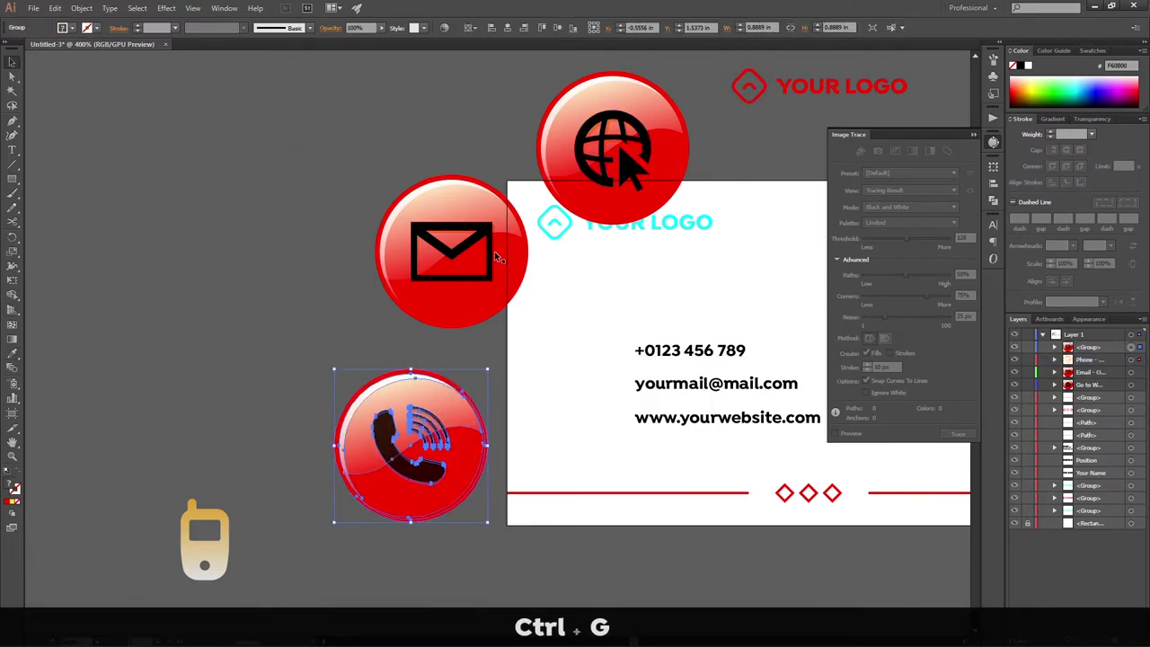
{"action": "left_click_drag", "start_coordinate": [312, 177], "coordinate": [491, 334]}
{"action": "key", "text": "ctrl+g"}
{"action": "left_click", "coordinate": [517, 101]}
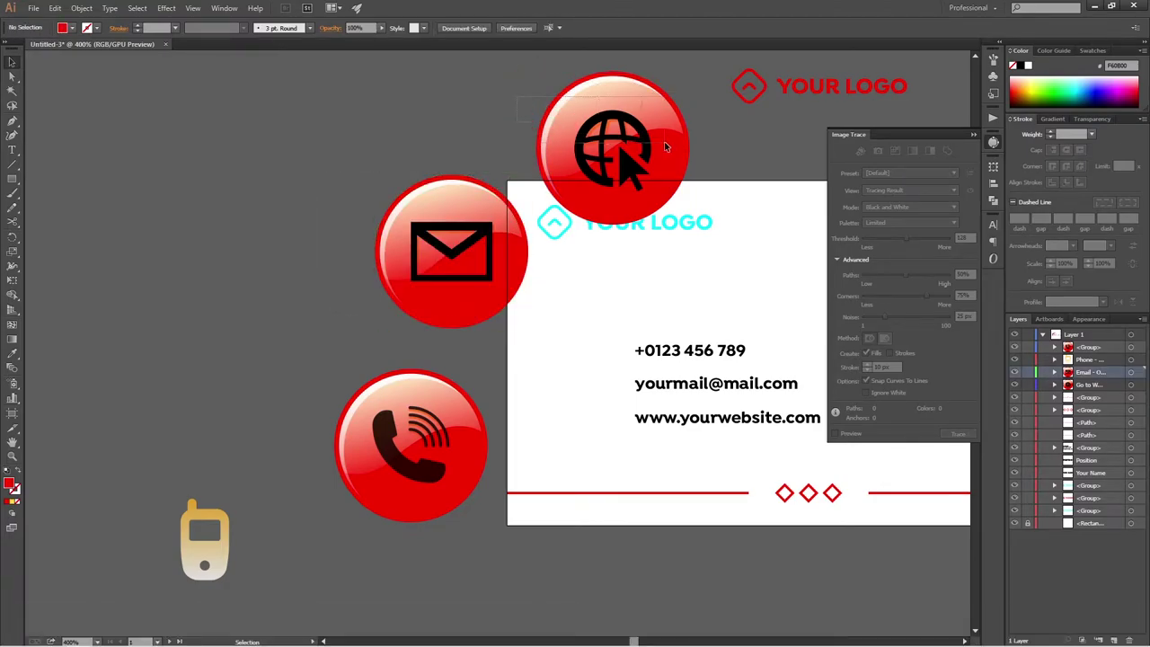
{"action": "left_click_drag", "start_coordinate": [665, 147], "coordinate": [665, 147]}
{"action": "key", "text": "ctrl+g"}
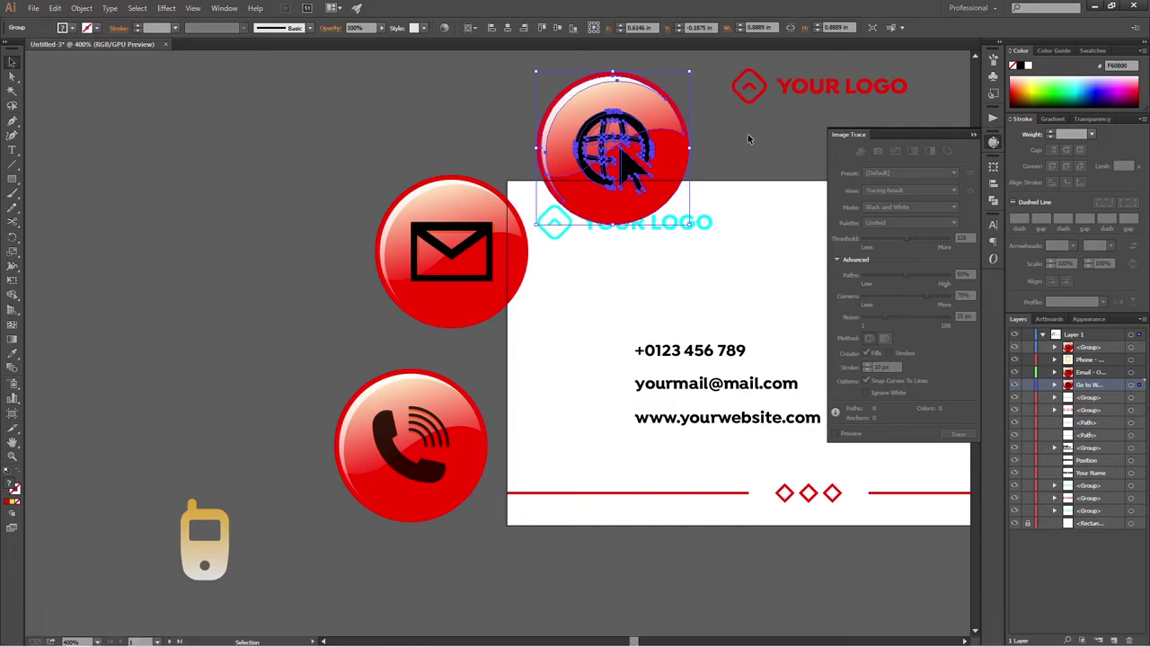
{"action": "left_click", "coordinate": [694, 144]}
Step: Left-align the three red buttons, shrink them to 0.25 in each and position the globe button on the front card
{"action": "left_click", "coordinate": [481, 192]}
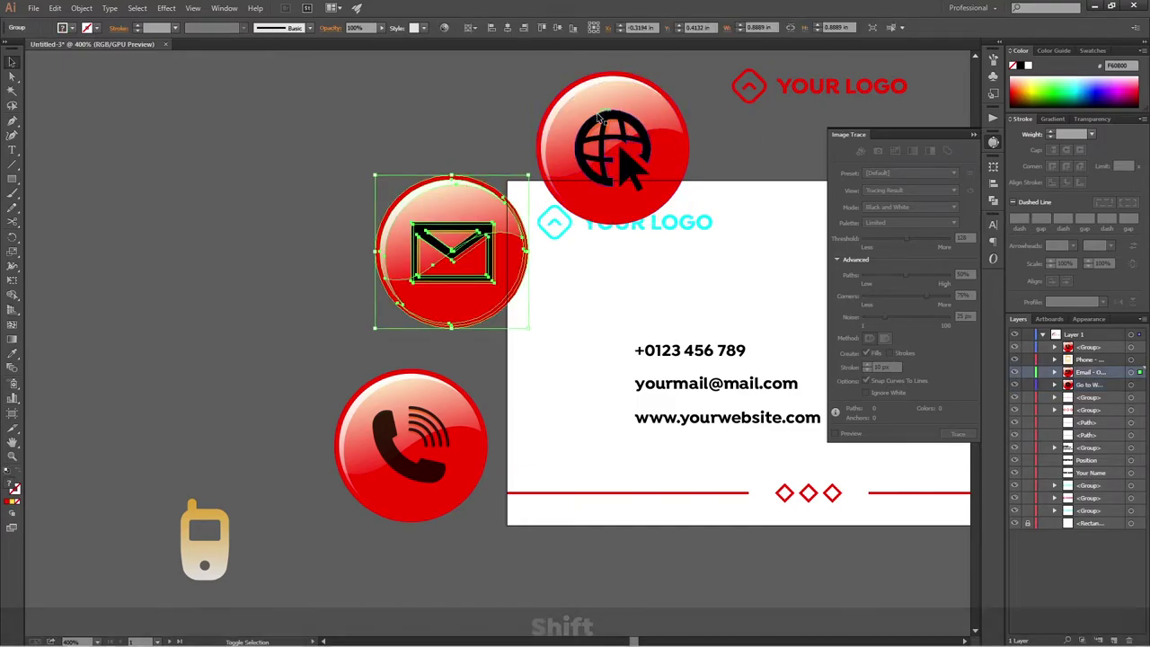
{"action": "left_click", "coordinate": [611, 134], "text": "shift"}
{"action": "left_click", "coordinate": [425, 404], "text": "shift"}
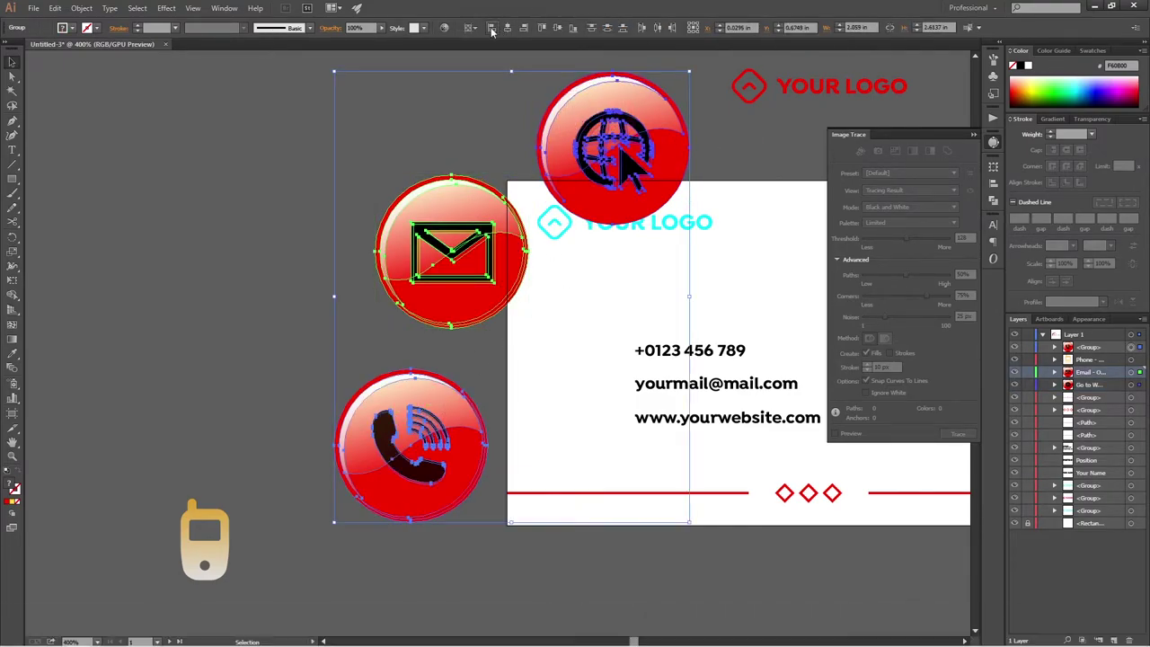
{"action": "left_click", "coordinate": [493, 28]}
{"action": "left_click_drag", "start_coordinate": [660, 72], "coordinate": [559, 350]}
{"action": "left_click", "coordinate": [441, 390]}
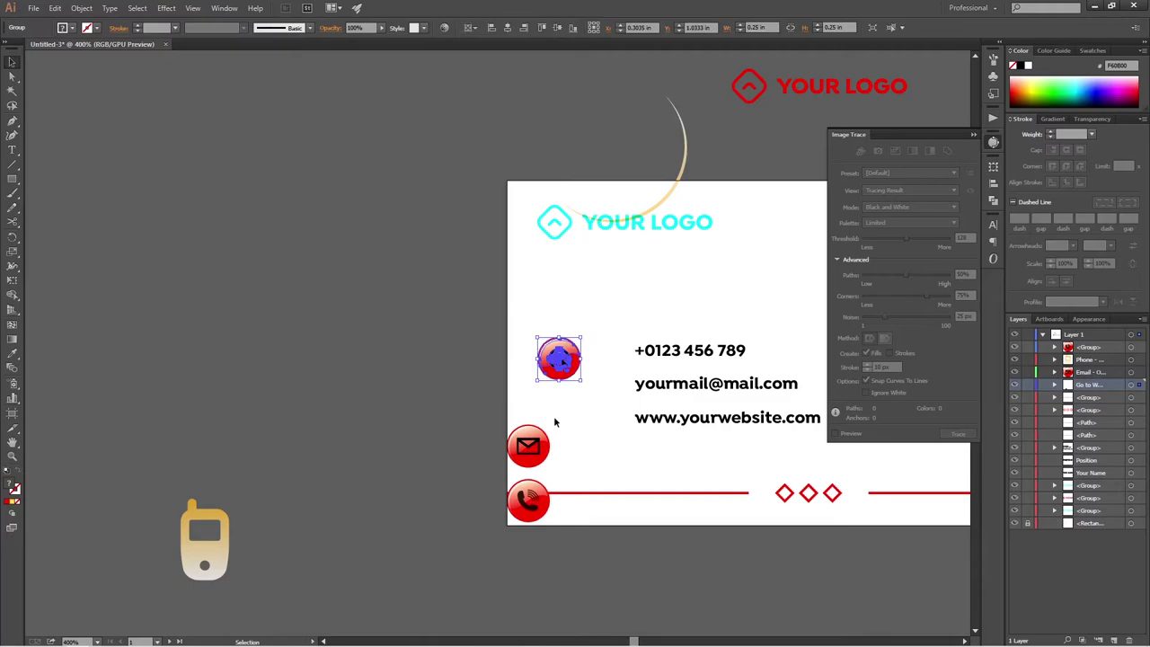
Step: Move the phone button up beside the globe button and try to scale it down
{"action": "left_click", "coordinate": [542, 433]}
{"action": "left_click_drag", "start_coordinate": [535, 495], "coordinate": [601, 341]}
{"action": "scroll", "coordinate": [654, 351], "scroll_direction": "up", "scroll_amount": 3}
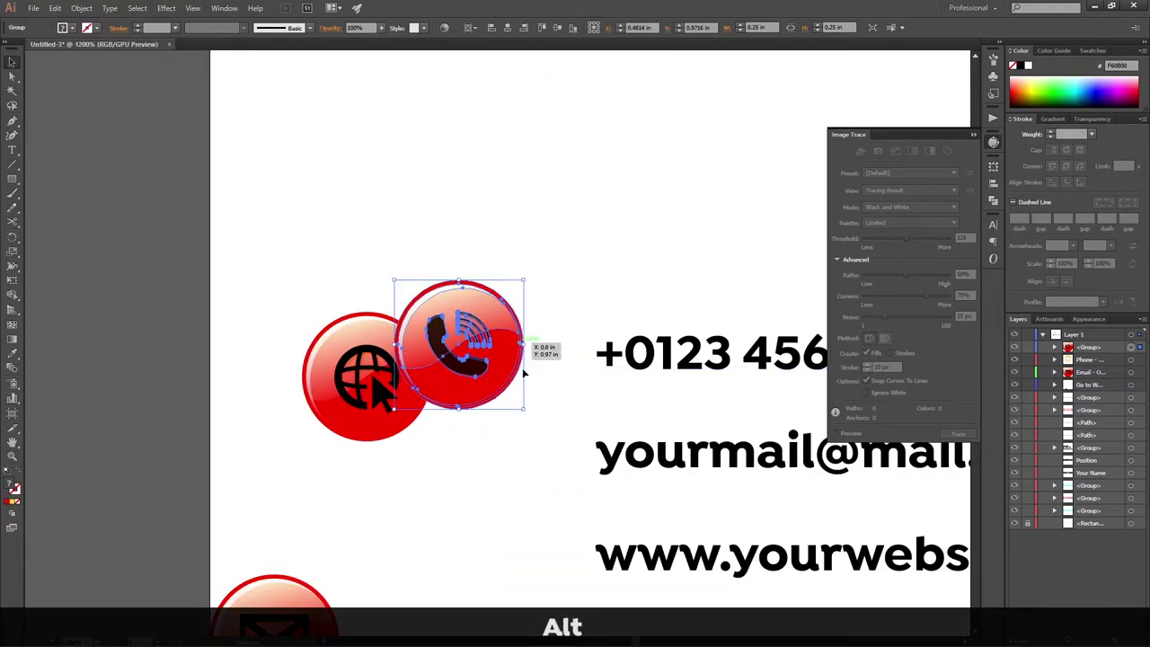
{"action": "left_click_drag", "start_coordinate": [520, 412], "coordinate": [506, 355]}
{"action": "key", "text": "ctrl+z"}
{"action": "key", "text": "ctrl+z"}
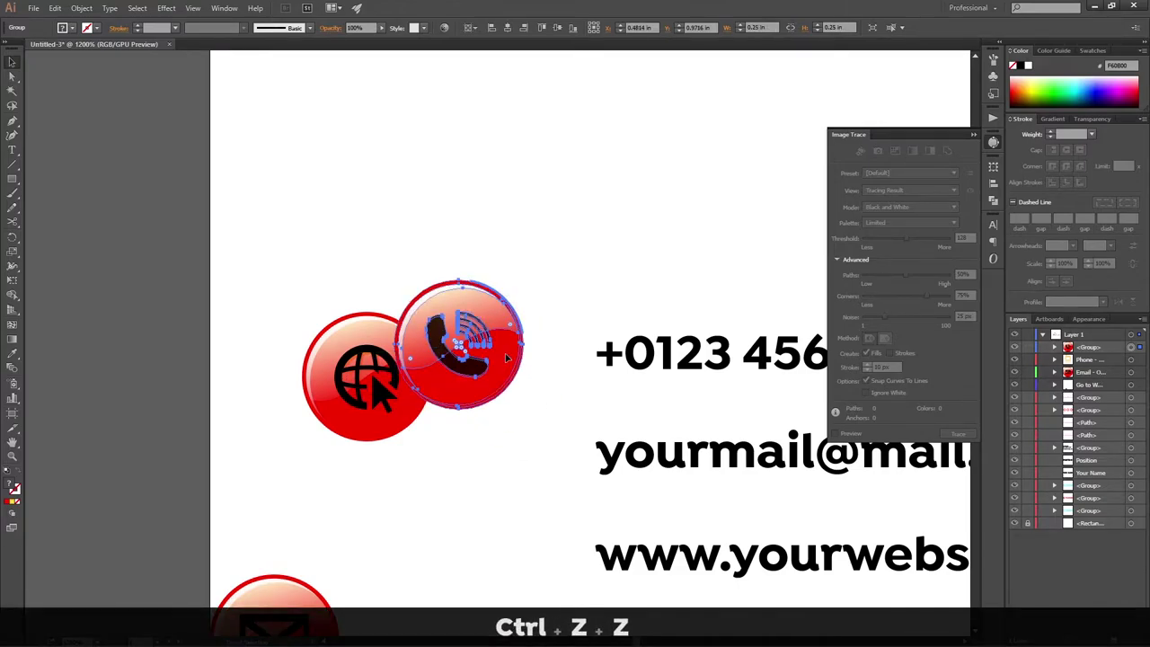
Step: Shift the phone button toward the phone number line and try to shrink it on its own
{"action": "scroll", "coordinate": [492, 357], "scroll_direction": "down", "scroll_amount": 1}
{"action": "left_click", "coordinate": [293, 311]}
{"action": "left_click_drag", "start_coordinate": [469, 353], "coordinate": [498, 356]}
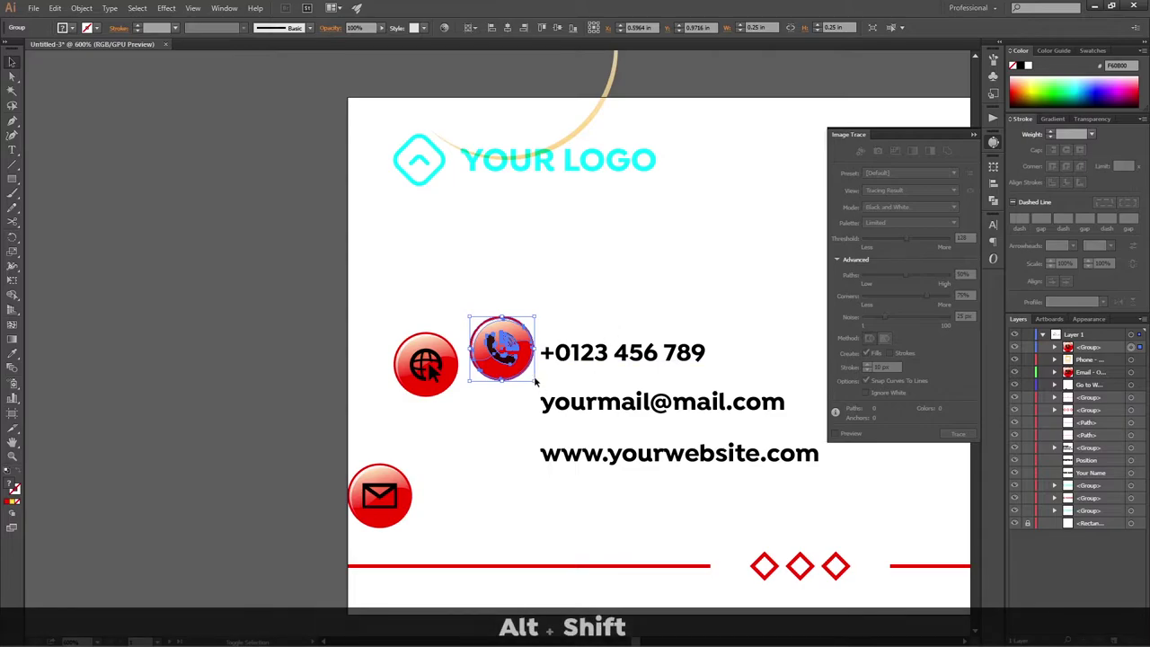
{"action": "left_click_drag", "start_coordinate": [536, 381], "coordinate": [525, 366]}
{"action": "scroll", "coordinate": [512, 371], "scroll_direction": "up", "scroll_amount": 2}
{"action": "key", "text": "ctrl+z"}
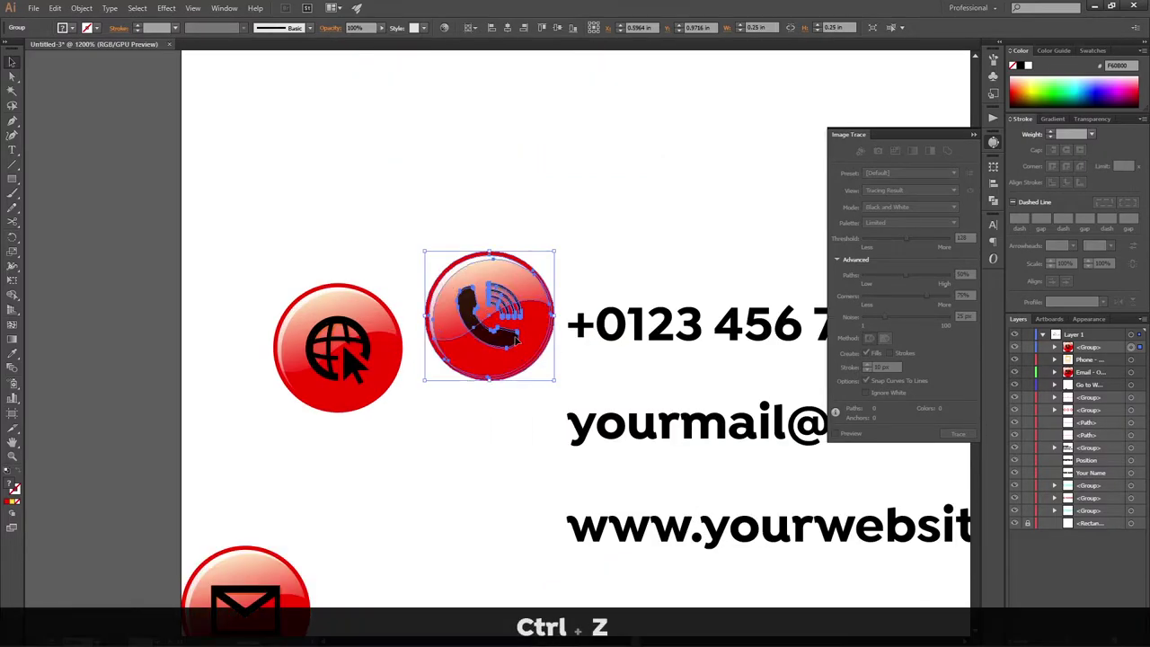
Step: Scale the phone, email and globe buttons down together to about 0.11 in wide each
{"action": "scroll", "coordinate": [446, 372], "scroll_direction": "down", "scroll_amount": 3}
{"action": "left_click", "coordinate": [401, 363], "text": "shift"}
{"action": "left_click", "coordinate": [384, 453], "text": "shift"}
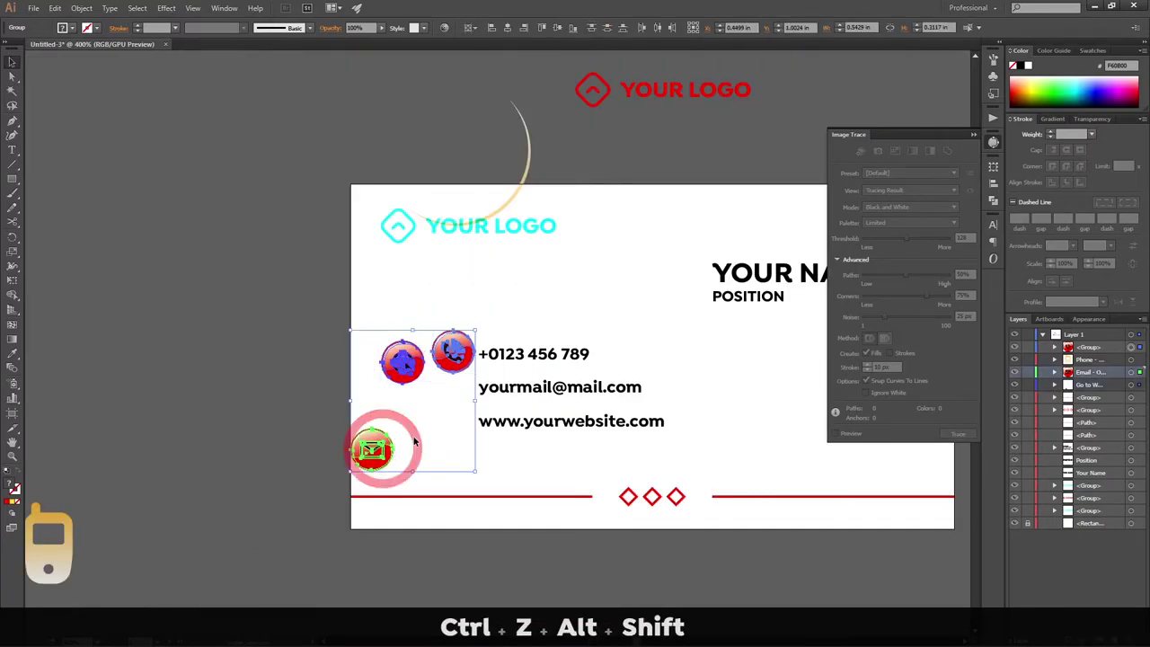
{"action": "left_click_drag", "start_coordinate": [475, 330], "coordinate": [441, 368]}
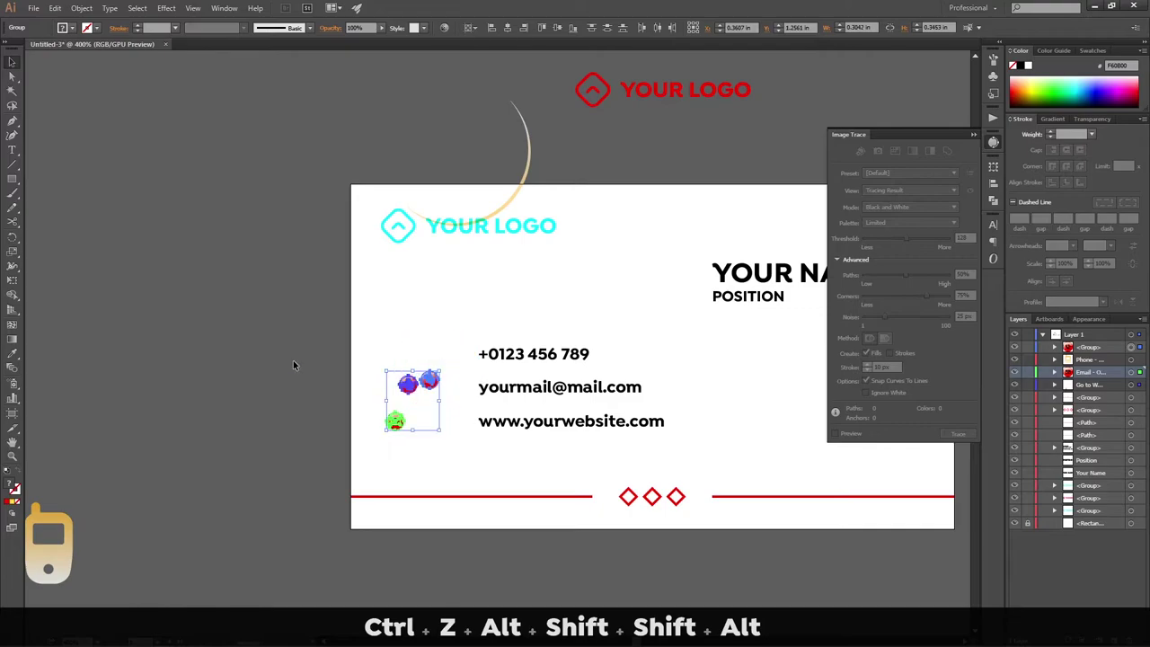
{"action": "left_click", "coordinate": [289, 359]}
Step: Place the phone, globe and email buttons in front of the phone number, website and email lines respectively
{"action": "scroll", "coordinate": [462, 403], "scroll_direction": "up", "scroll_amount": 4, "text": "alt"}
{"action": "left_click_drag", "start_coordinate": [351, 335], "coordinate": [389, 235]}
{"action": "left_click_drag", "start_coordinate": [276, 350], "coordinate": [400, 500]}
{"action": "left_click_drag", "start_coordinate": [221, 485], "coordinate": [402, 352]}
Step: Align the phone and globe buttons with the email button in one vertical column
{"action": "left_click", "coordinate": [384, 223], "text": "shift"}
{"action": "left_click", "coordinate": [397, 490], "text": "shift"}
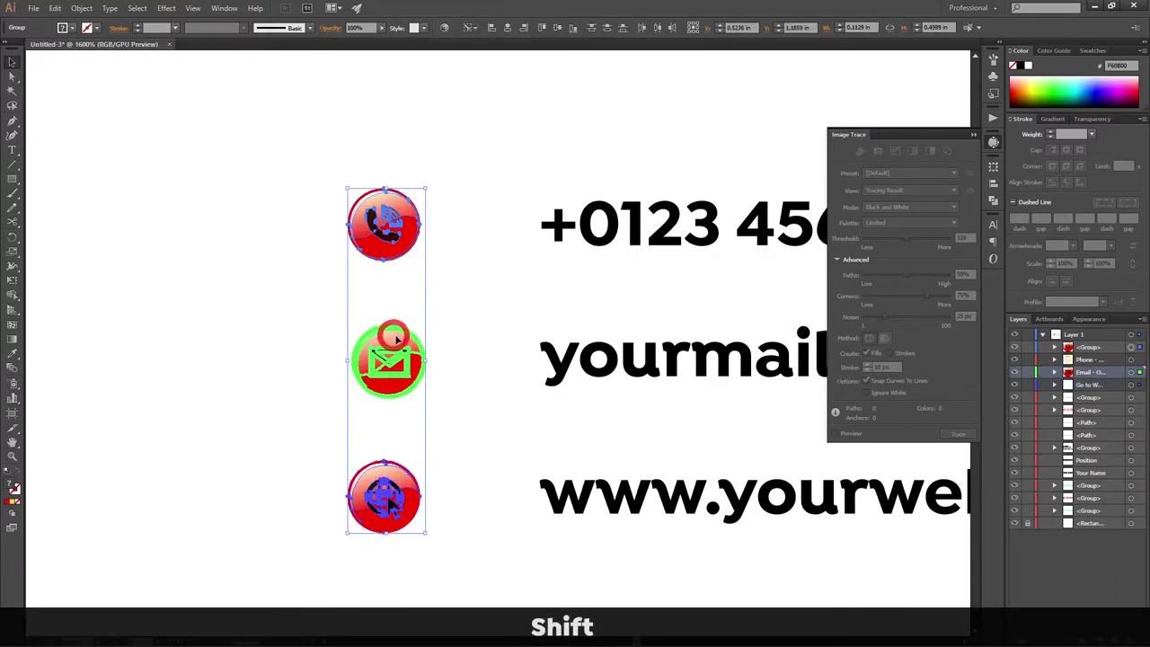
{"action": "scroll", "coordinate": [459, 340], "scroll_direction": "down", "scroll_amount": 3}
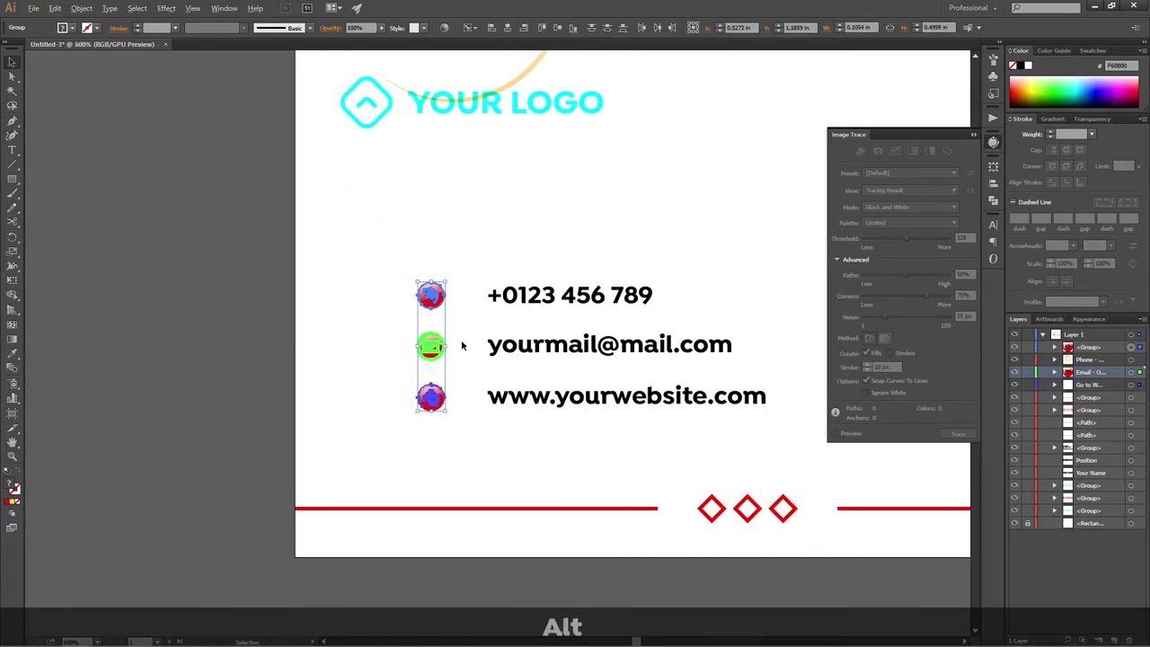
{"action": "left_click", "coordinate": [147, 311]}
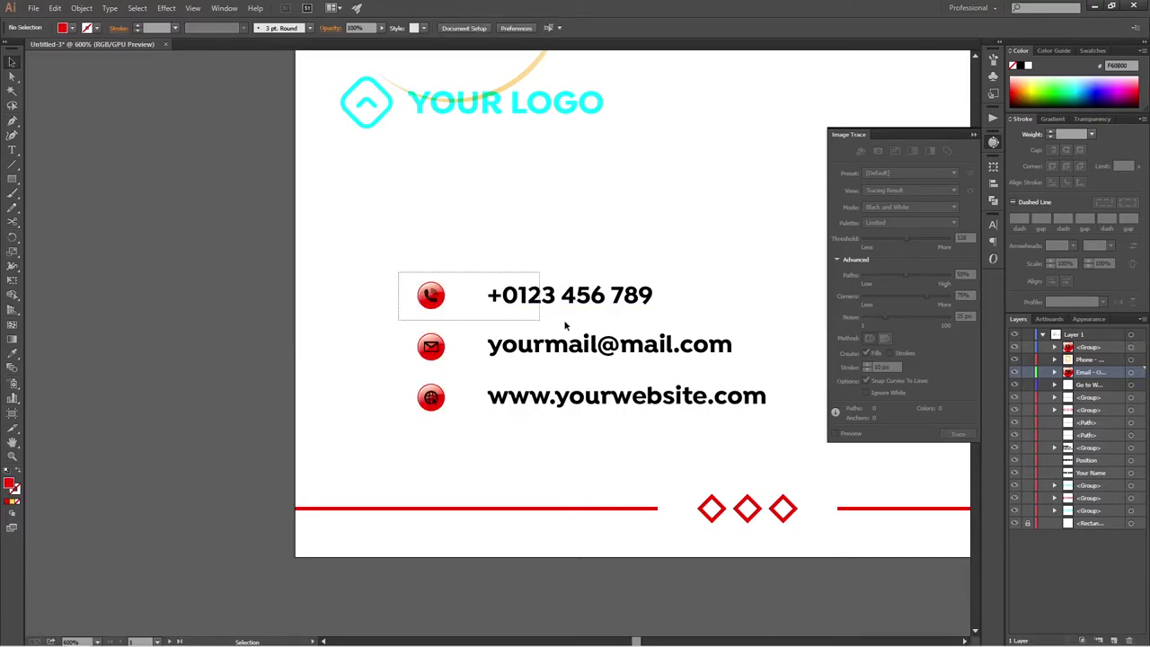
Step: Ungroup the contact text into separate phone, email and website lines
{"action": "left_click_drag", "start_coordinate": [553, 325], "coordinate": [623, 318]}
{"action": "left_click", "coordinate": [345, 296]}
{"action": "left_click", "coordinate": [534, 298]}
{"action": "right_click", "coordinate": [534, 298]}
{"action": "left_click", "coordinate": [566, 364]}
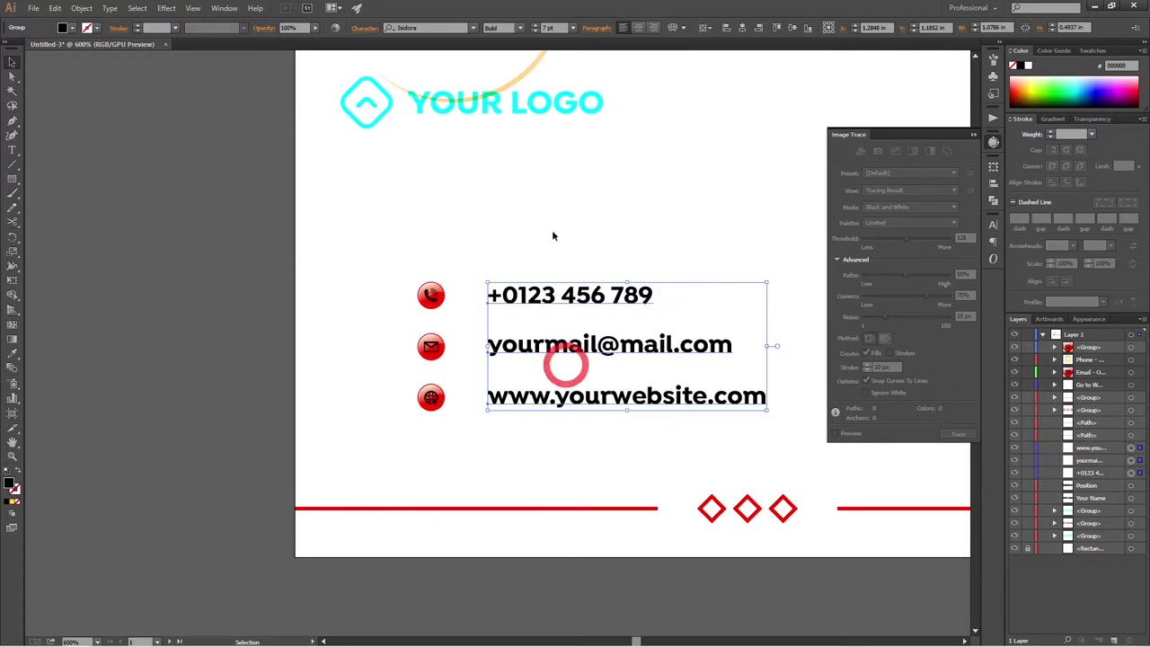
{"action": "left_click", "coordinate": [553, 236]}
Step: Vertically centre each red button with its own contact line: phone, email and website
{"action": "left_click_drag", "start_coordinate": [380, 308], "coordinate": [497, 299]}
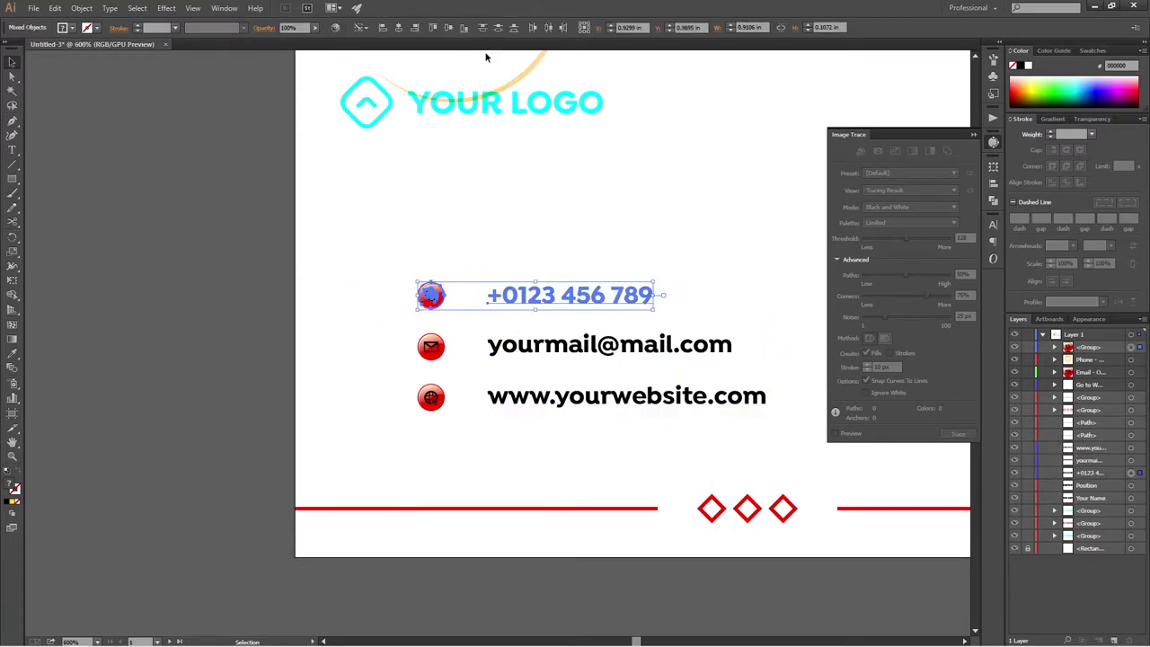
{"action": "left_click", "coordinate": [618, 163]}
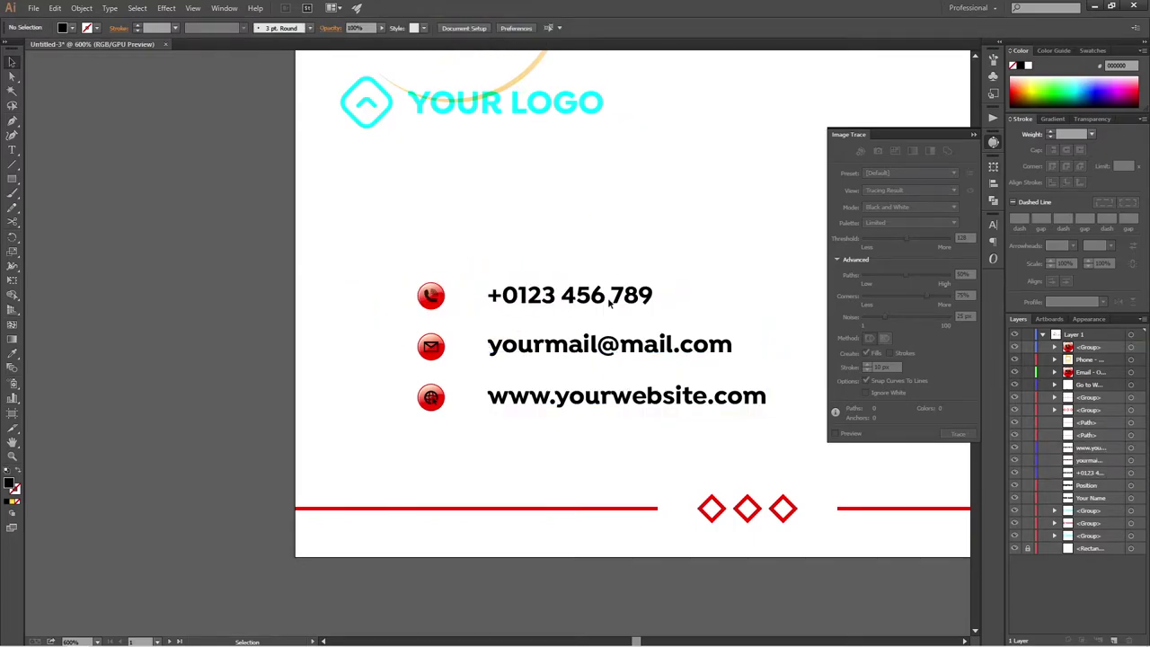
{"action": "left_click_drag", "start_coordinate": [567, 357], "coordinate": [567, 360]}
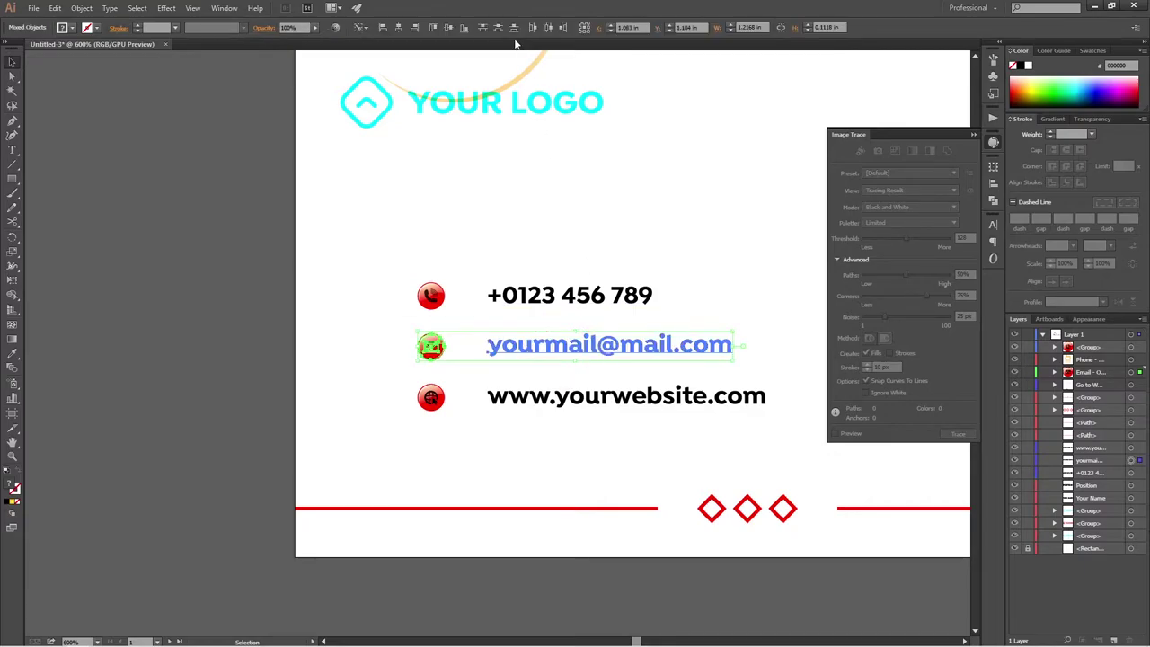
{"action": "left_click", "coordinate": [449, 28]}
{"action": "left_click_drag", "start_coordinate": [419, 384], "coordinate": [533, 424]}
{"action": "left_click", "coordinate": [446, 28]}
{"action": "left_click", "coordinate": [405, 244]}
Step: Group the three red buttons together with their contact lines
{"action": "left_click_drag", "start_coordinate": [612, 423], "coordinate": [613, 426]}
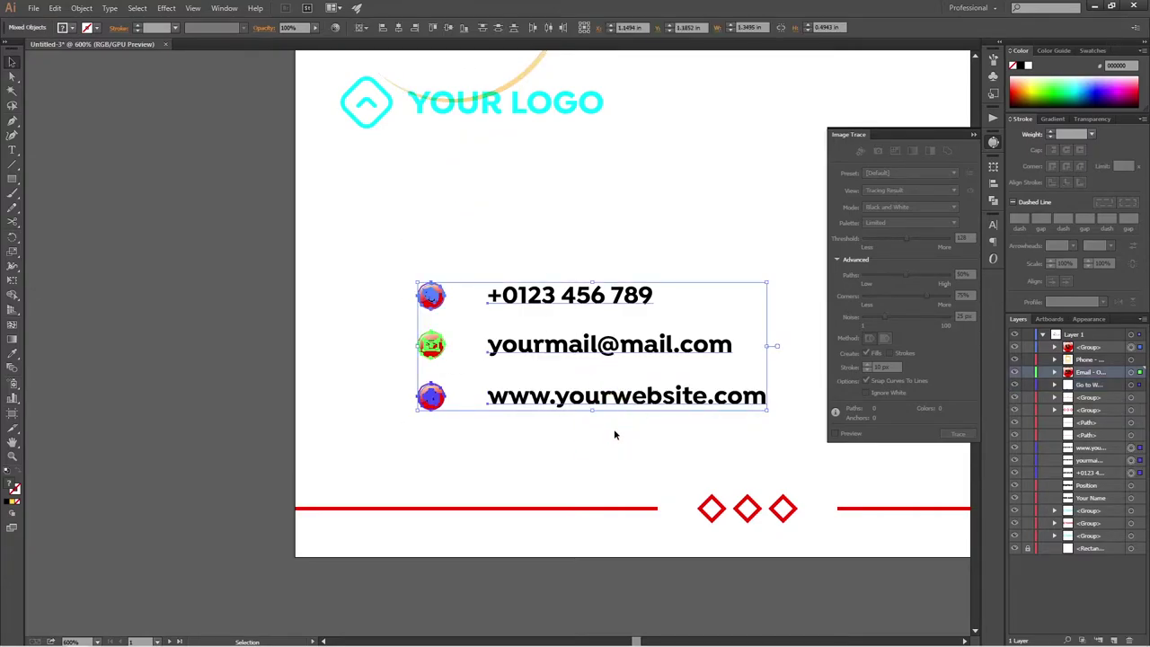
{"action": "key", "text": "ctrl+g"}
{"action": "left_click", "coordinate": [346, 386]}
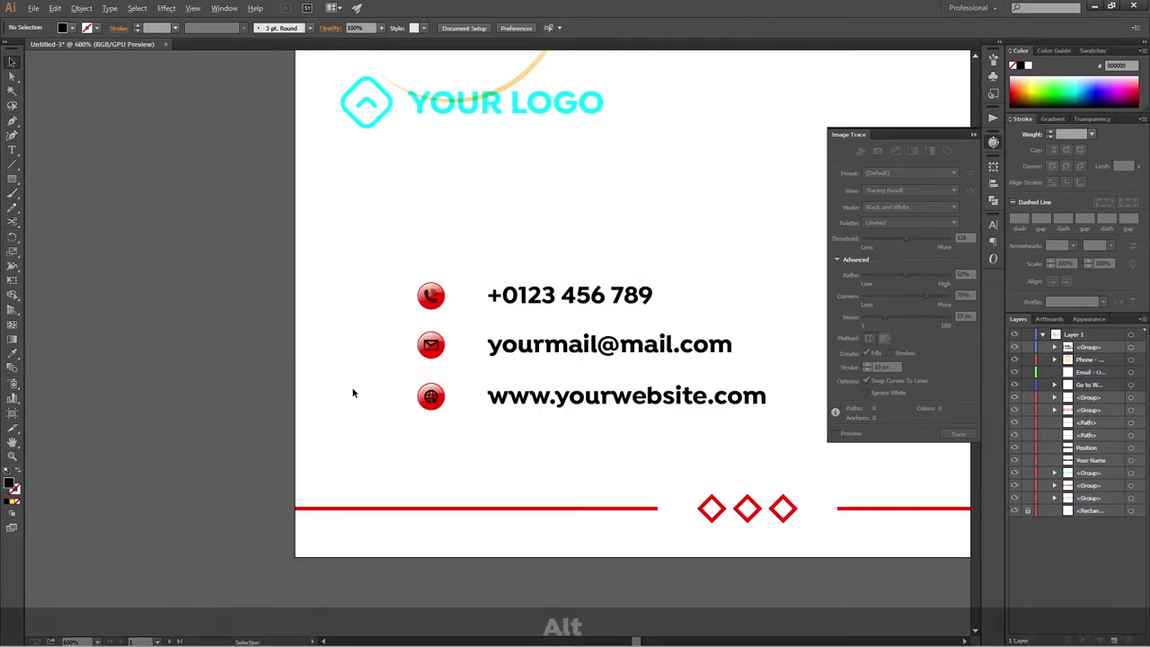
Step: Recolour the POSITION text on the front card with the Eyedropper using the red logo's colour
{"action": "scroll", "coordinate": [351, 389], "scroll_direction": "down", "scroll_amount": 5}
{"action": "scroll", "coordinate": [432, 388], "scroll_direction": "right", "scroll_amount": 3}
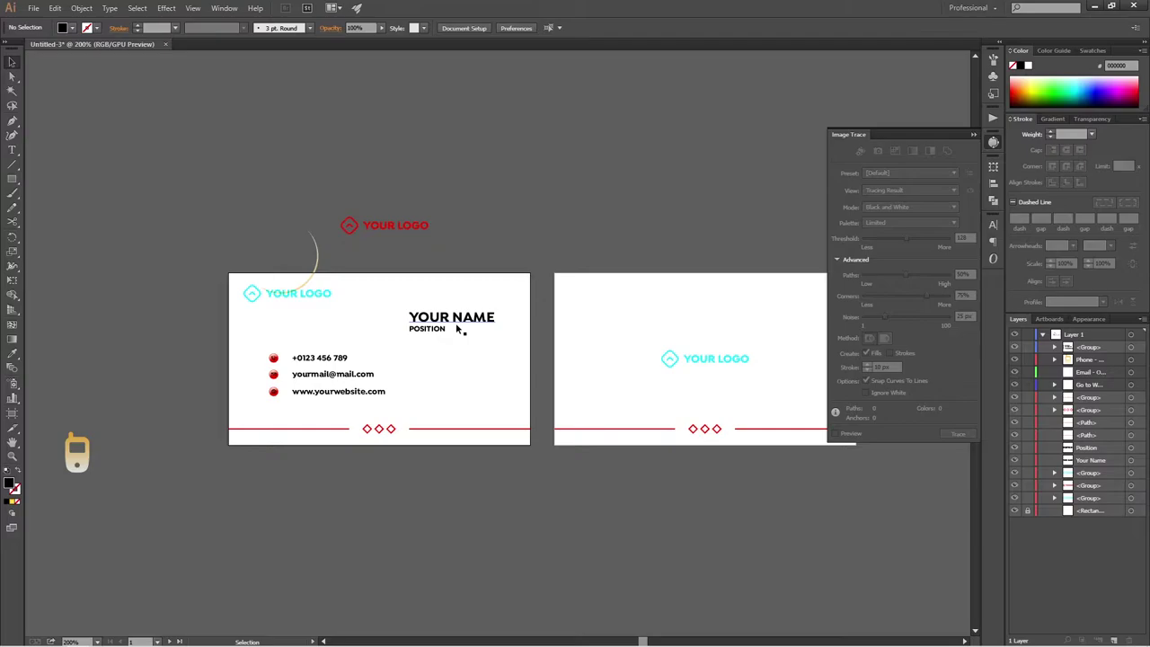
{"action": "left_click", "coordinate": [440, 329]}
{"action": "scroll", "coordinate": [458, 330], "scroll_direction": "up", "scroll_amount": 3}
{"action": "key", "text": "i"}
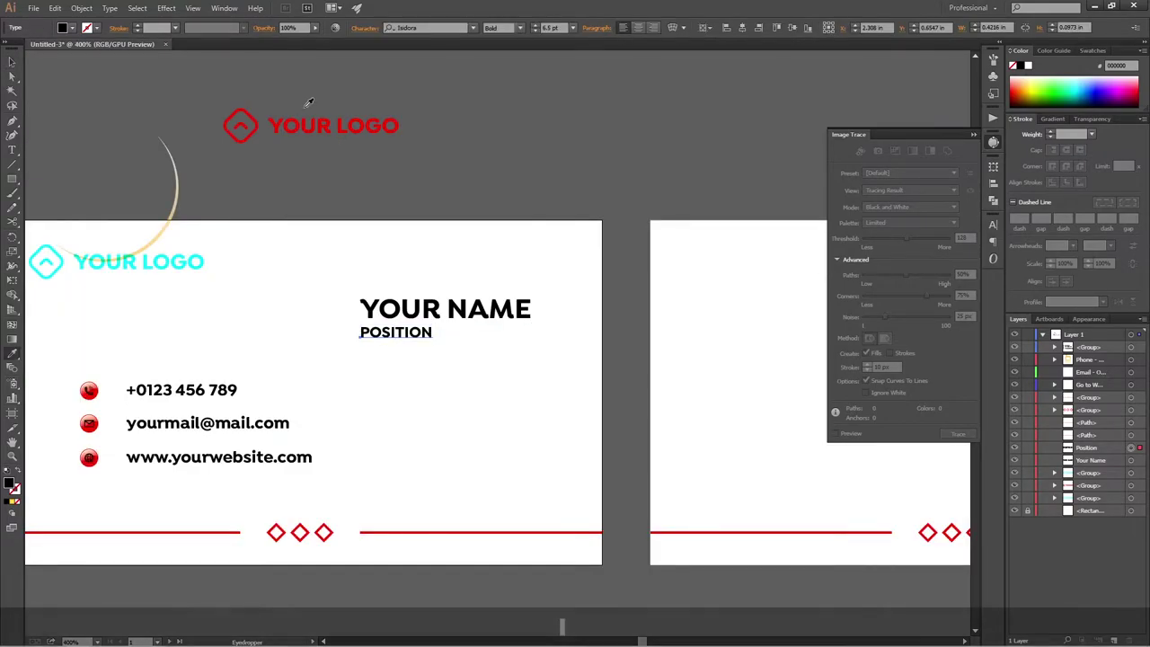
{"action": "left_click", "coordinate": [303, 125]}
{"action": "key", "text": "v"}
Step: Delete the leftover yellow gradient arc above the front card's cyan logo
{"action": "left_click", "coordinate": [209, 192]}
{"action": "left_click", "coordinate": [180, 193]}
{"action": "key", "text": "Delete"}
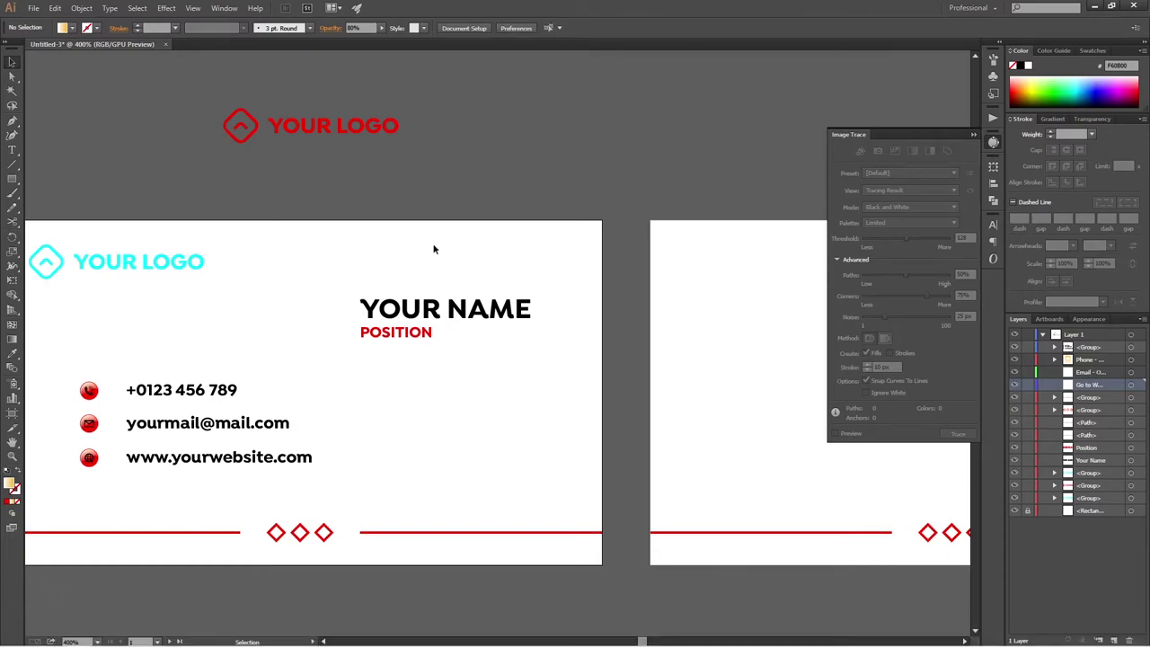
Step: Recolour the black handset, envelope and globe glyphs inside the three red buttons white
{"action": "left_click_drag", "start_coordinate": [149, 396], "coordinate": [446, 330]}
{"action": "scroll", "coordinate": [396, 358], "scroll_direction": "up", "scroll_amount": 3}
{"action": "scroll", "coordinate": [395, 358], "scroll_direction": "up", "scroll_amount": 1}
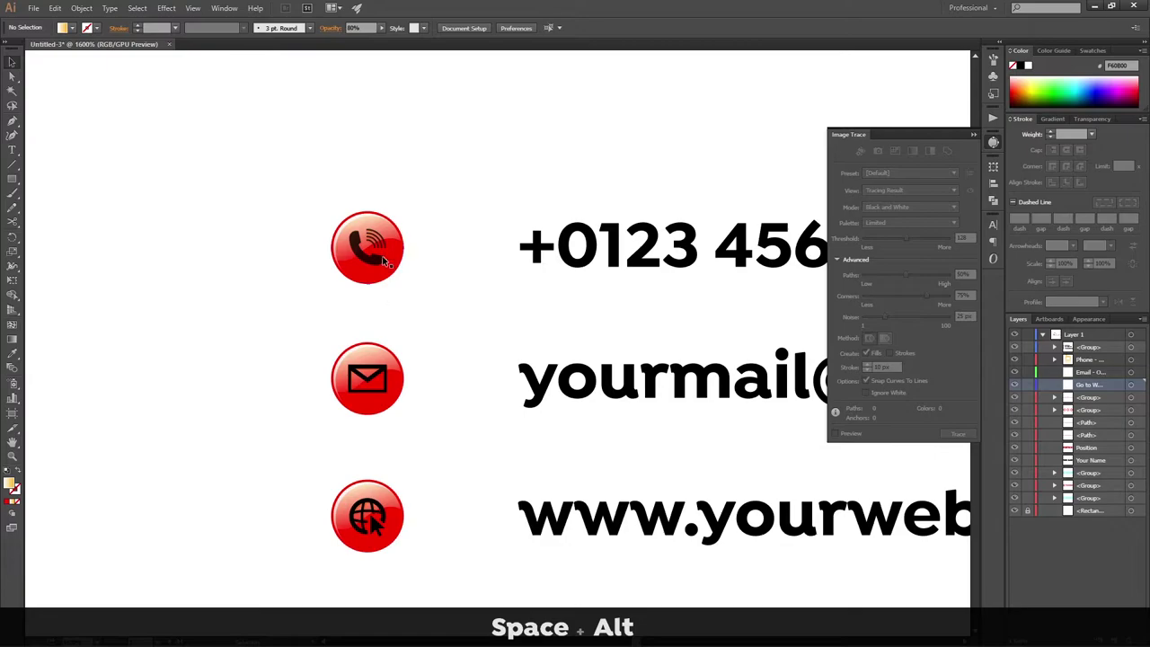
{"action": "key", "text": "a"}
{"action": "left_click", "coordinate": [369, 256]}
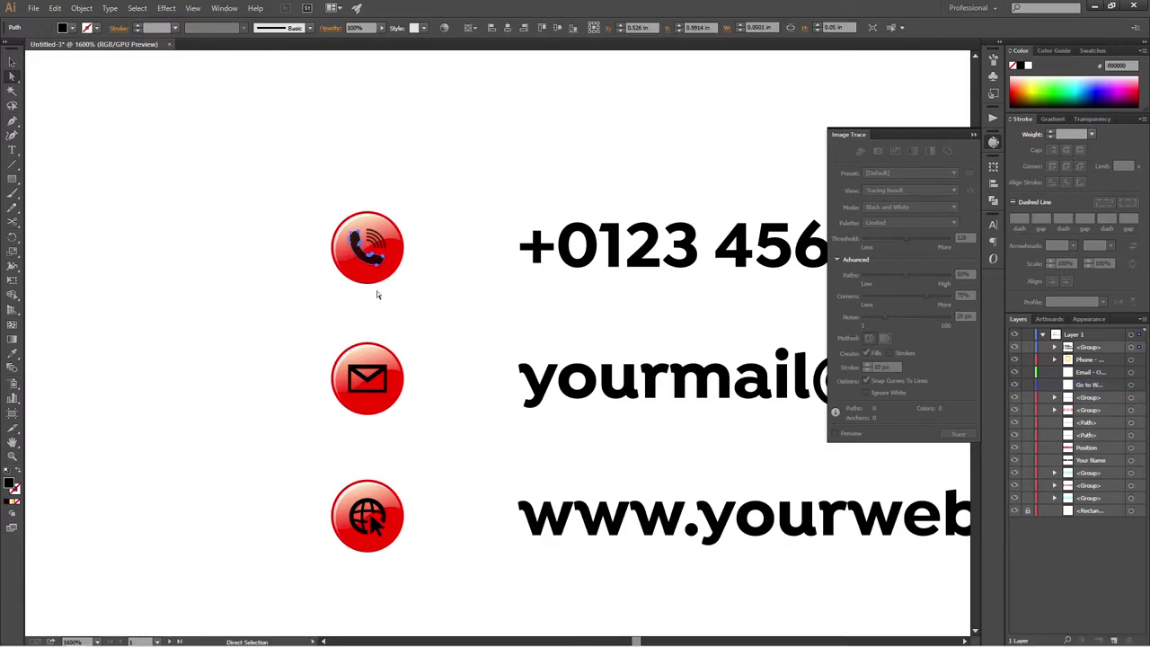
{"action": "scroll", "coordinate": [367, 271], "scroll_direction": "up", "scroll_amount": 4}
{"action": "scroll", "coordinate": [384, 233], "scroll_direction": "down", "scroll_amount": 10}
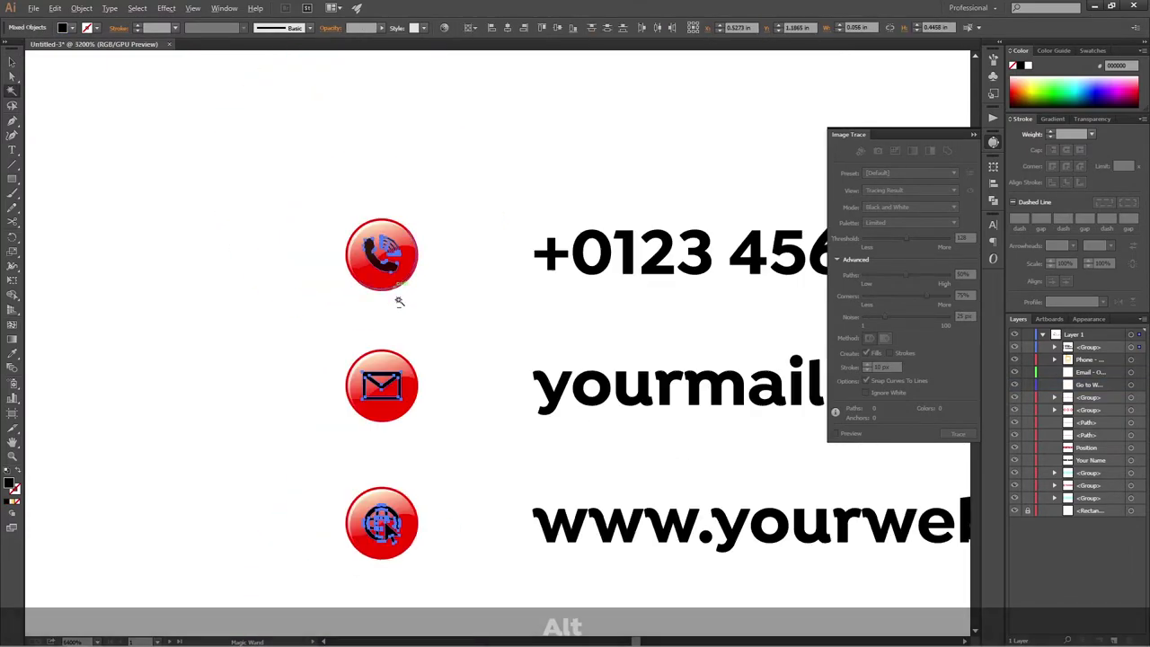
{"action": "scroll", "coordinate": [457, 349], "scroll_direction": "right", "scroll_amount": 2}
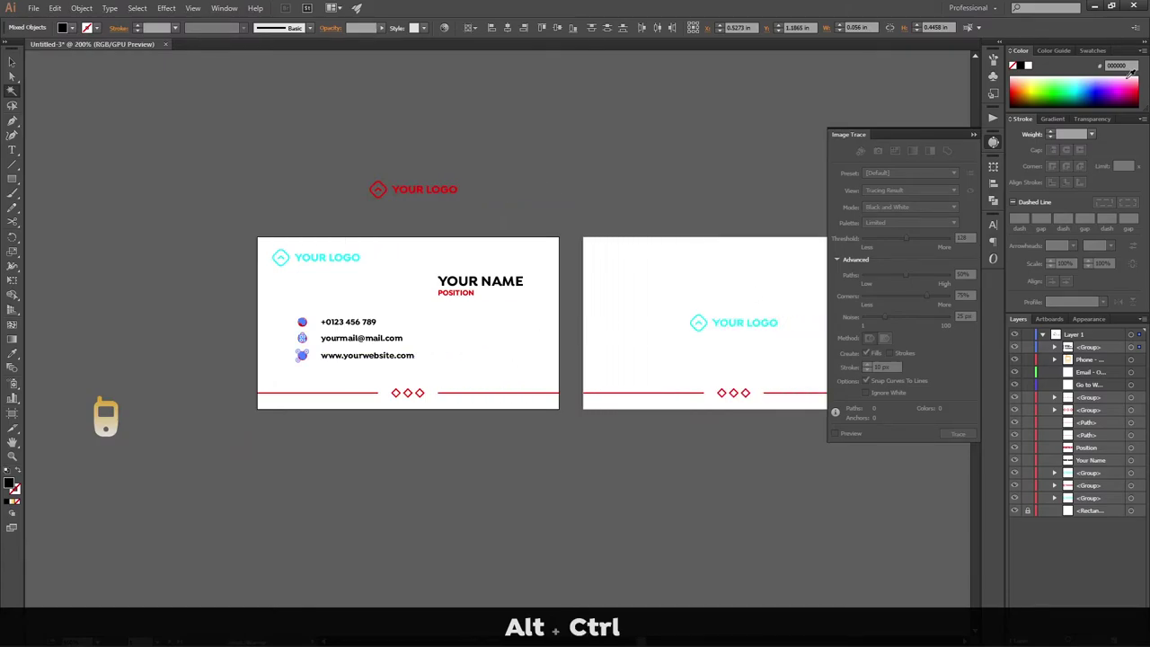
{"action": "scroll", "coordinate": [348, 373], "scroll_direction": "up", "scroll_amount": 3}
{"action": "key", "text": "v"}
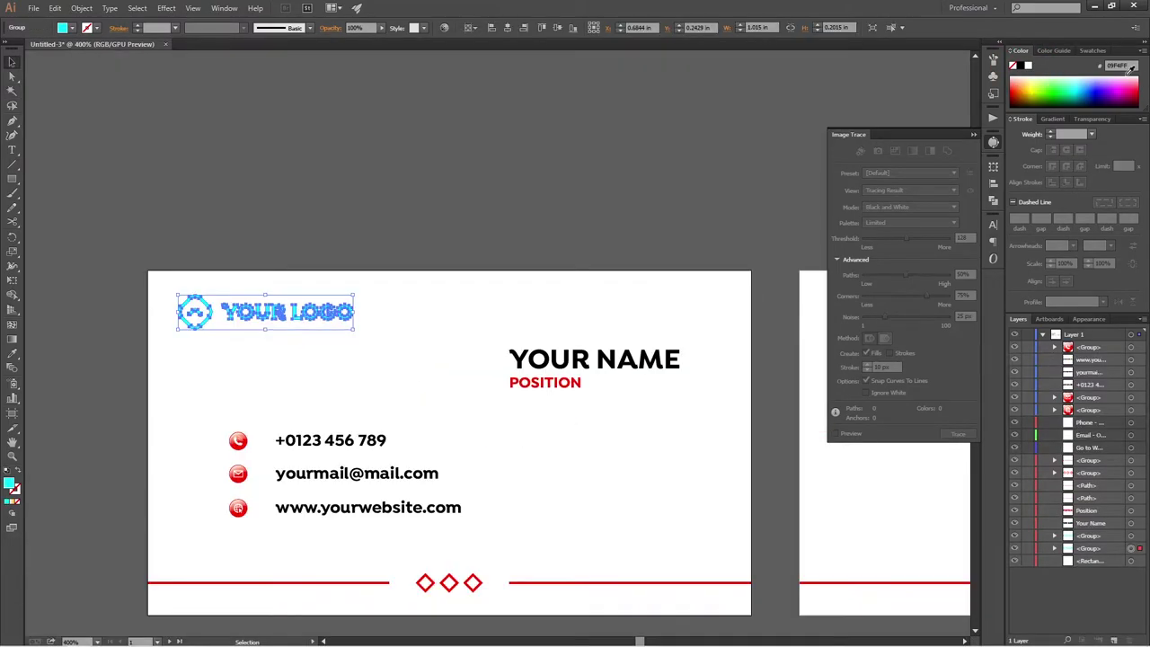
Step: Give the front card's logo a solid red fill with no stroke by swapping its fill and stroke
{"action": "key", "text": "ctrl+shift+a"}
{"action": "key", "text": "ctrl+z"}
{"action": "left_click", "coordinate": [514, 469]}
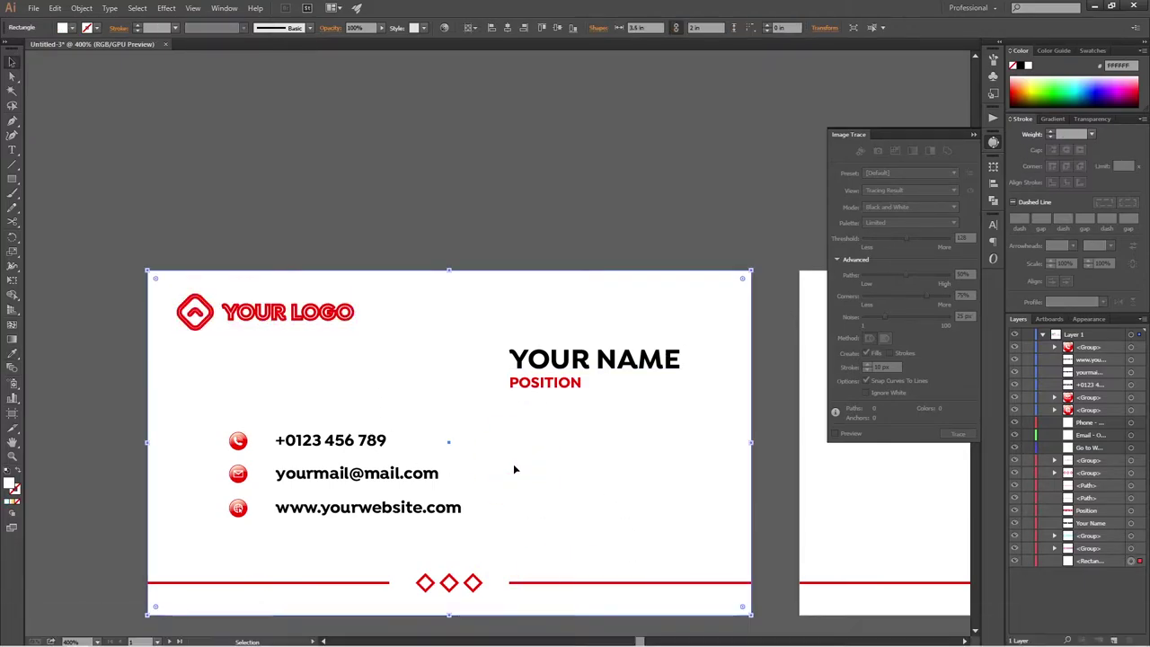
{"action": "left_click_drag", "start_coordinate": [326, 332], "coordinate": [339, 325]}
{"action": "key", "text": "shift+x"}
{"action": "left_click", "coordinate": [470, 249]}
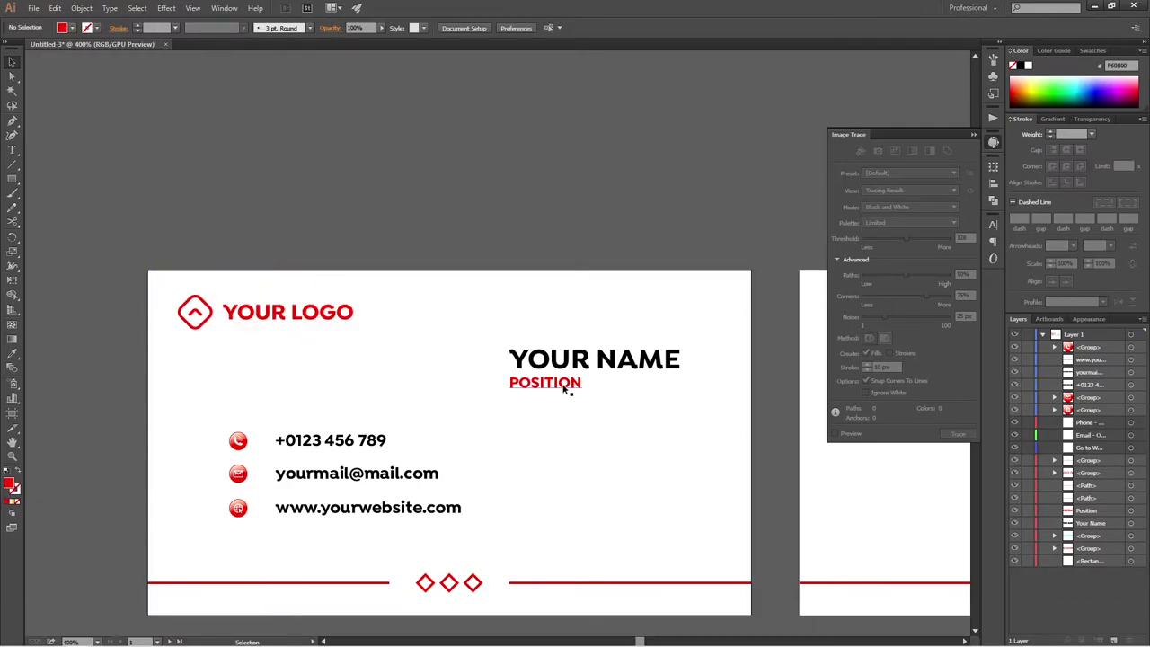
Step: Recolour the back card's cyan logo with the Eyedropper using the front card logo's red
{"action": "scroll", "coordinate": [440, 360], "scroll_direction": "down", "scroll_amount": 1}
{"action": "scroll", "coordinate": [437, 356], "scroll_direction": "up", "scroll_amount": 1}
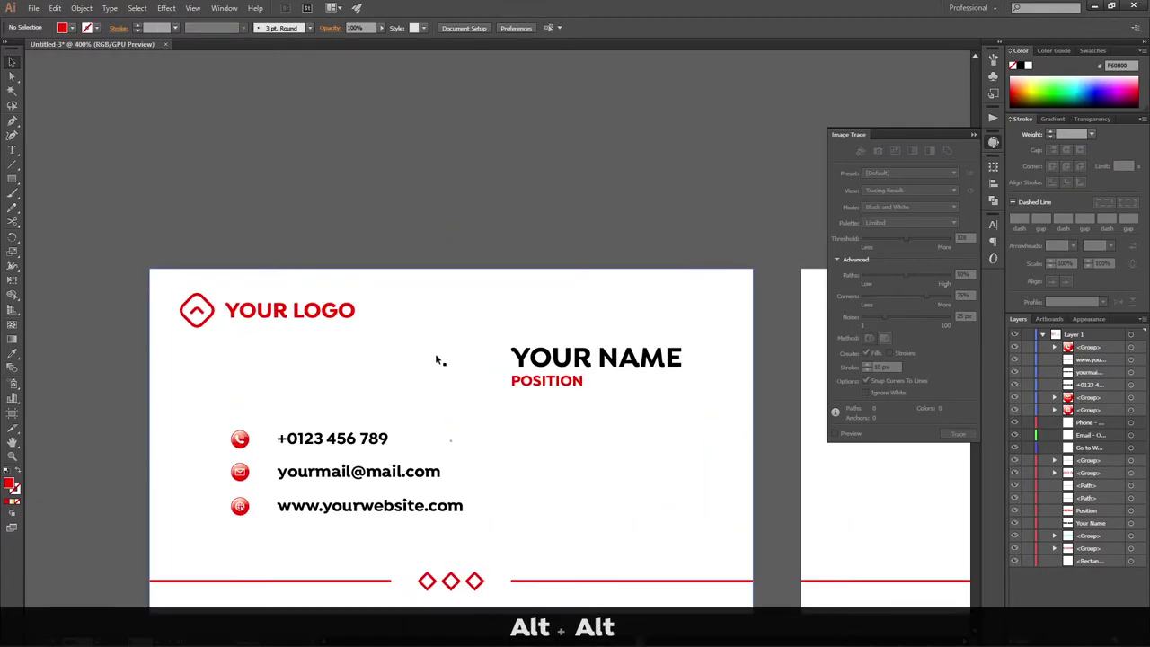
{"action": "scroll", "coordinate": [437, 359], "scroll_direction": "right", "scroll_amount": 1}
{"action": "scroll", "coordinate": [437, 360], "scroll_direction": "down", "scroll_amount": 3}
{"action": "left_click", "coordinate": [662, 385]}
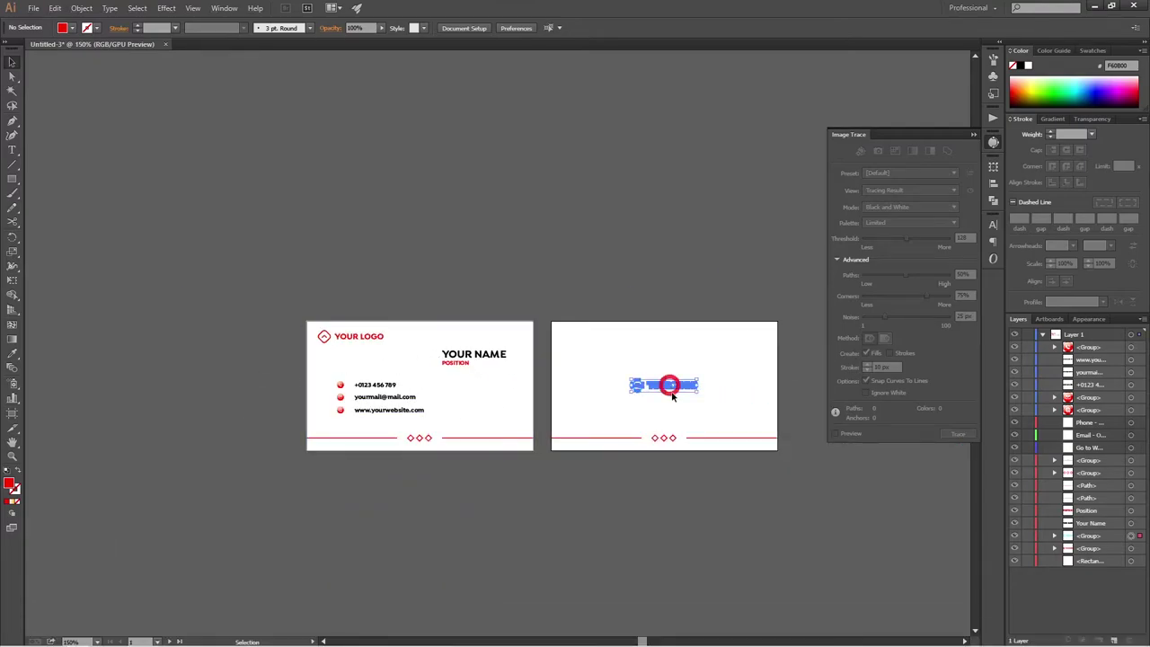
{"action": "key", "text": "i"}
{"action": "left_click", "coordinate": [368, 331]}
{"action": "key", "text": "c"}
{"action": "key", "text": "v"}
{"action": "key", "text": "v"}
{"action": "left_click", "coordinate": [539, 261]}
{"action": "scroll", "coordinate": [620, 394], "scroll_direction": "down", "scroll_amount": 1}
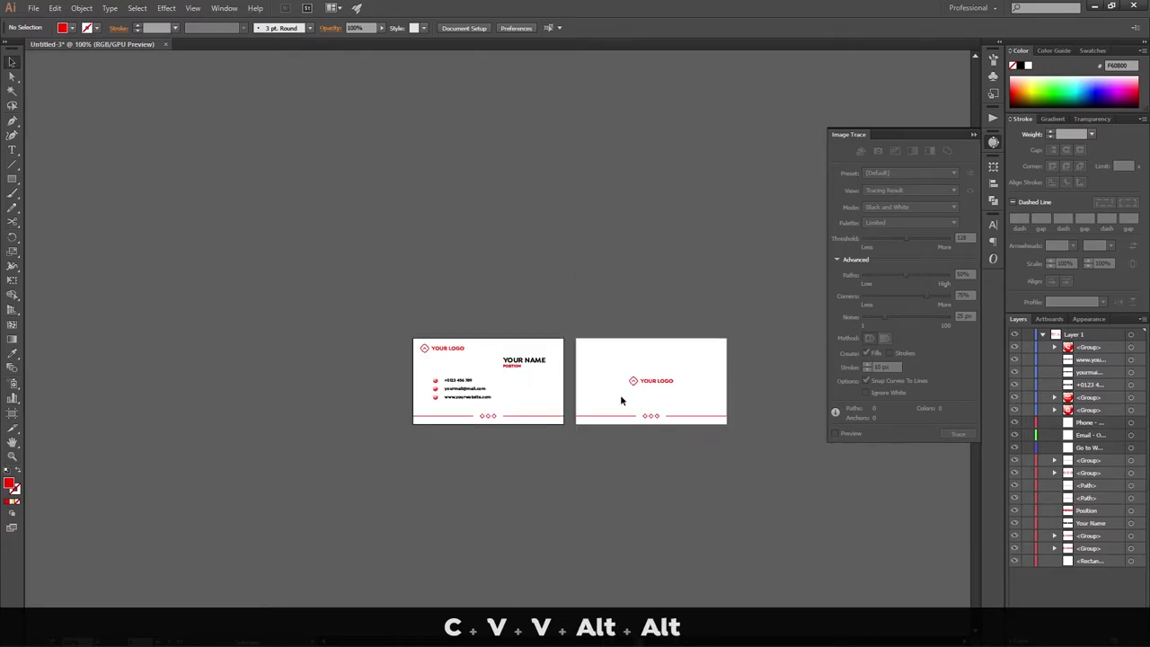
{"action": "scroll", "coordinate": [620, 394], "scroll_direction": "up", "scroll_amount": 2}
{"action": "scroll", "coordinate": [621, 390], "scroll_direction": "right", "scroll_amount": 2}
{"action": "scroll", "coordinate": [498, 393], "scroll_direction": "up", "scroll_amount": 1}
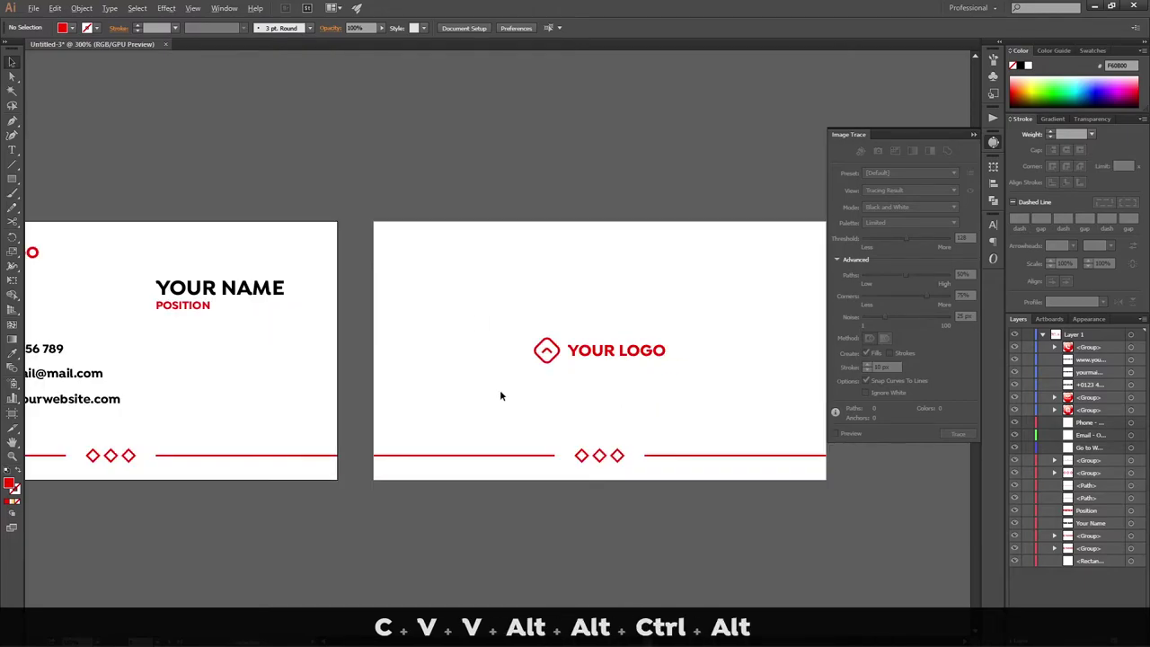
{"action": "scroll", "coordinate": [504, 395], "scroll_direction": "down", "scroll_amount": 2}
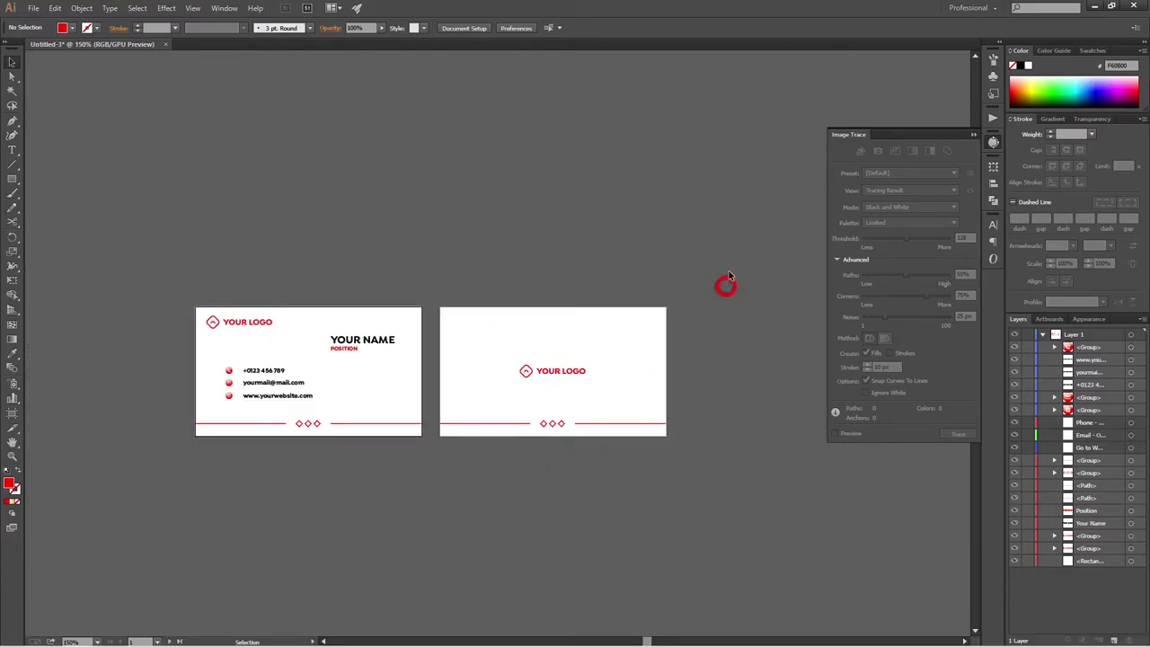
Step: Convert the back card's logo and diamond line to outlines and expand them with Fill and Stroke enabled
{"action": "left_click_drag", "start_coordinate": [500, 446], "coordinate": [468, 459]}
{"action": "key", "text": "ctrl+shift+o"}
{"action": "key", "text": "ctrl+shift+o"}
{"action": "key", "text": "ctrl+shift+o"}
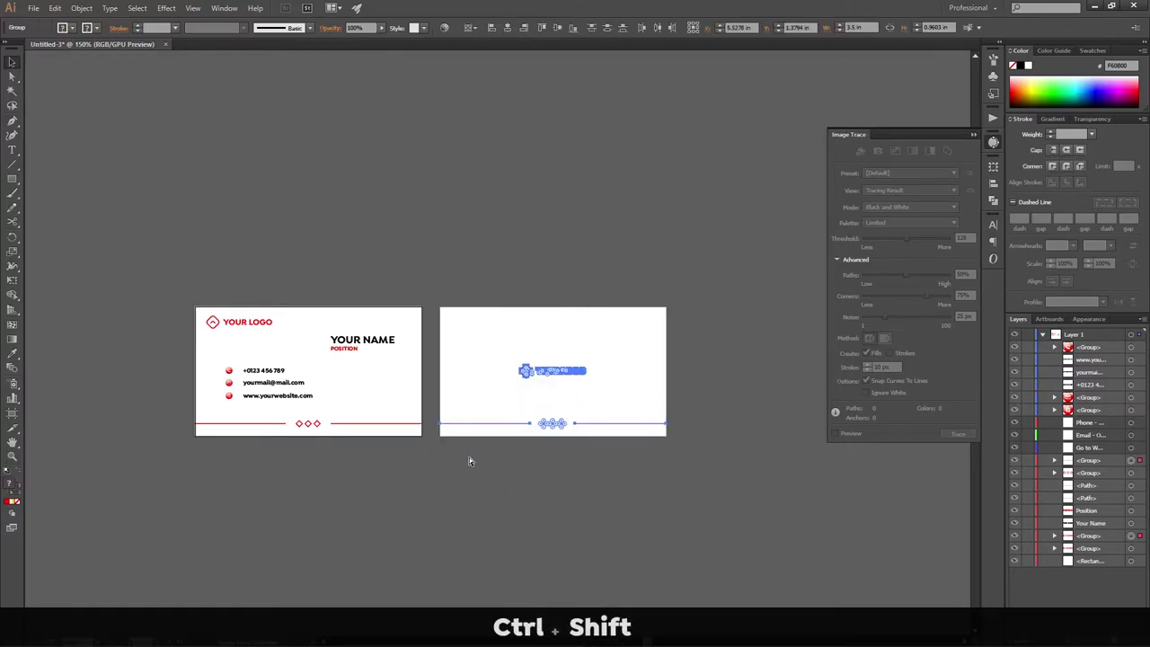
{"action": "left_click", "coordinate": [91, 9]}
{"action": "left_click", "coordinate": [121, 127]}
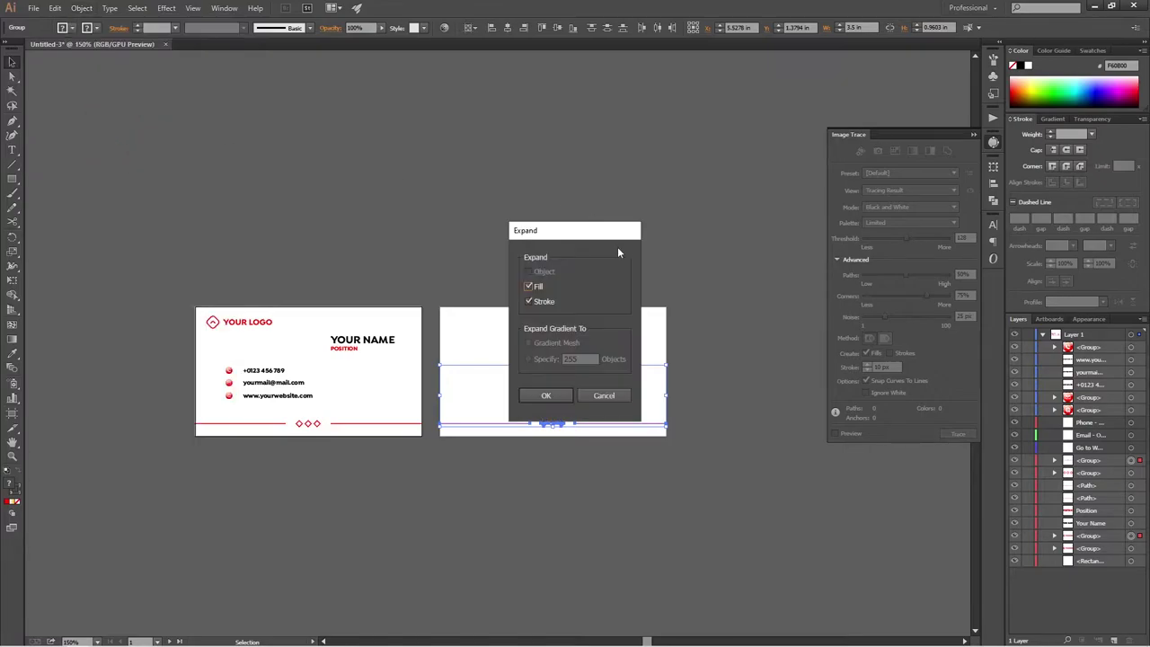
{"action": "left_click", "coordinate": [543, 398]}
Step: Group the back card's expanded logo and diamond line into one object
{"action": "scroll", "coordinate": [588, 403], "scroll_direction": "up", "scroll_amount": 1}
{"action": "scroll", "coordinate": [571, 338], "scroll_direction": "down", "scroll_amount": 2}
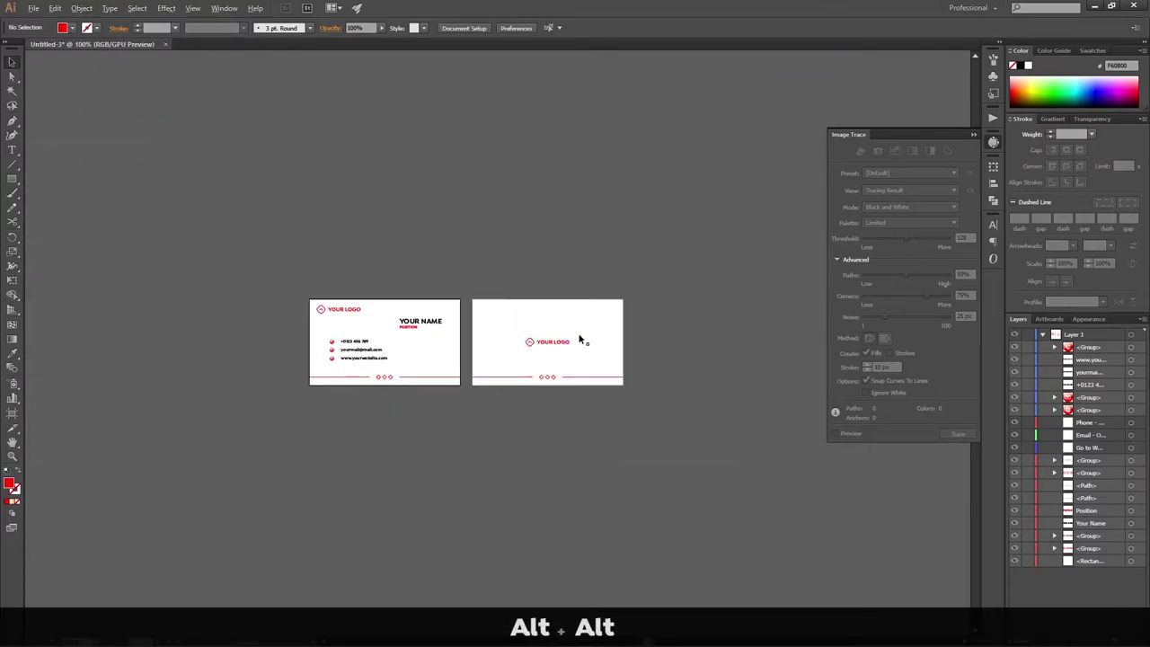
{"action": "left_click_drag", "start_coordinate": [673, 317], "coordinate": [483, 417]}
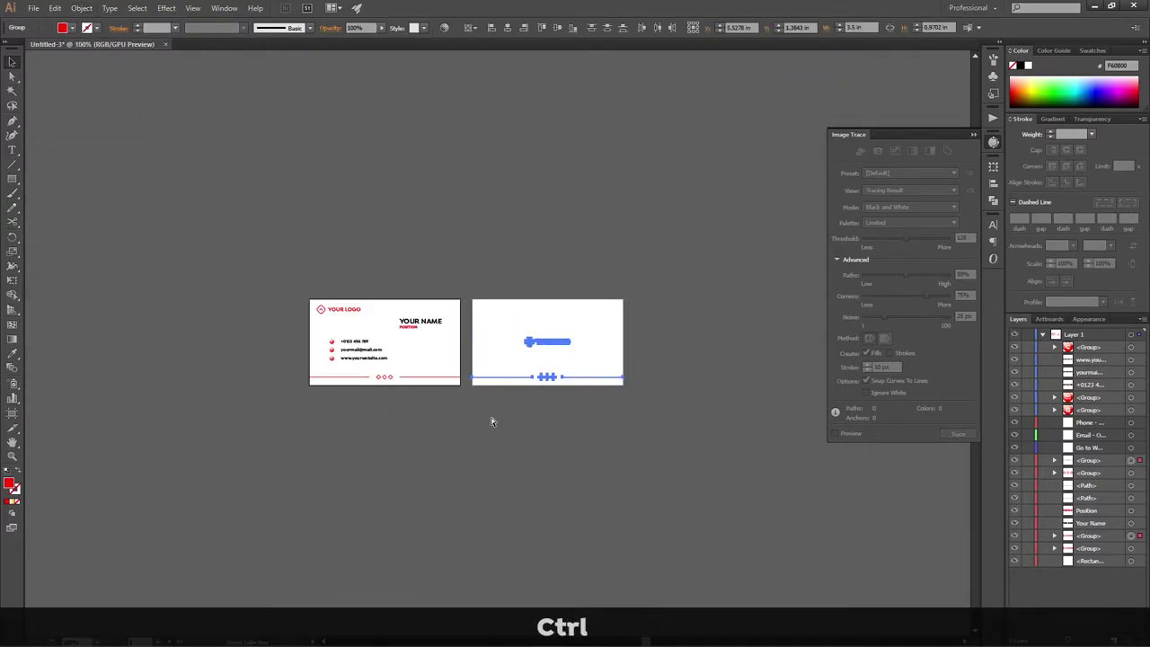
{"action": "key", "text": "ctrl+g"}
{"action": "left_click", "coordinate": [540, 423]}
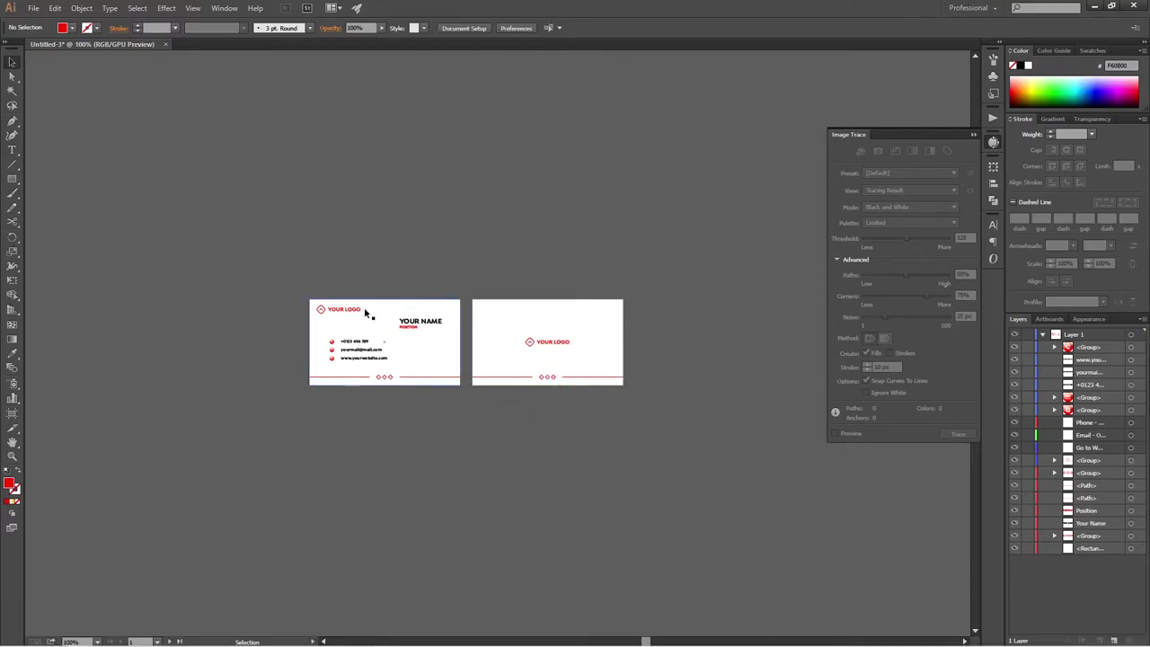
Step: Draw a 3.5 × 2 in solid red rectangle covering the back card and send it behind all artwork
{"action": "left_click_drag", "start_coordinate": [471, 299], "coordinate": [623, 385]}
{"action": "key", "text": "v"}
{"action": "key", "text": "ctrl+shift+bracketleft"}
{"action": "key", "text": "ctrl+shift+bracketleft"}
{"action": "key", "text": "ctrl+shift+bracketleft"}
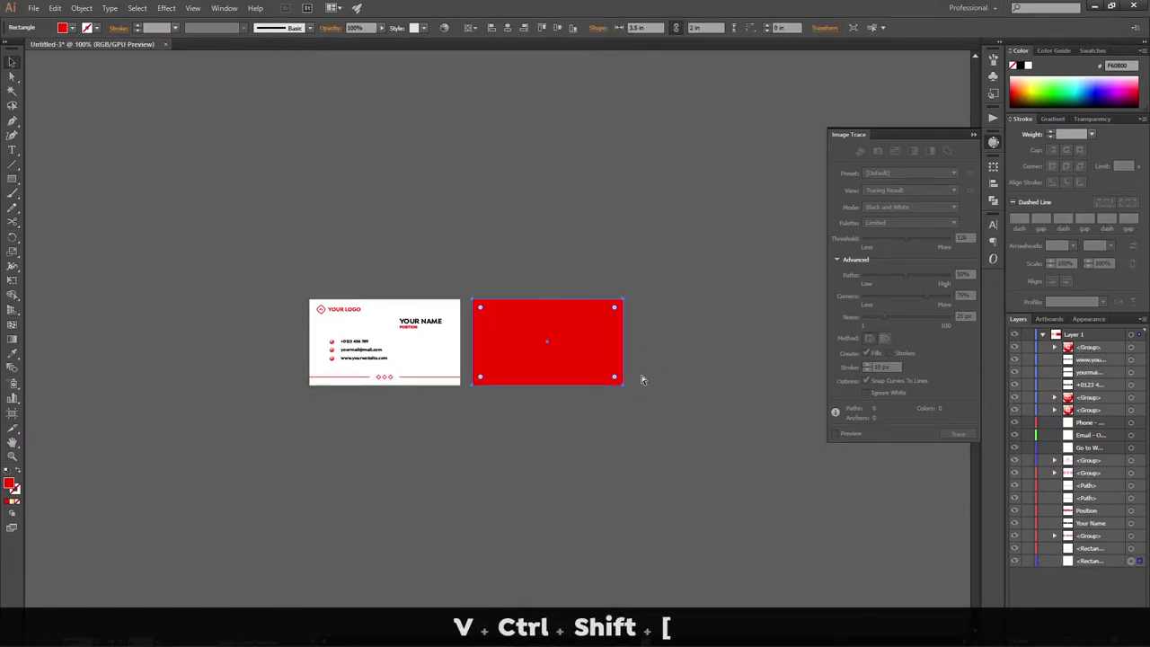
{"action": "key", "text": "v"}
{"action": "left_click", "coordinate": [652, 383]}
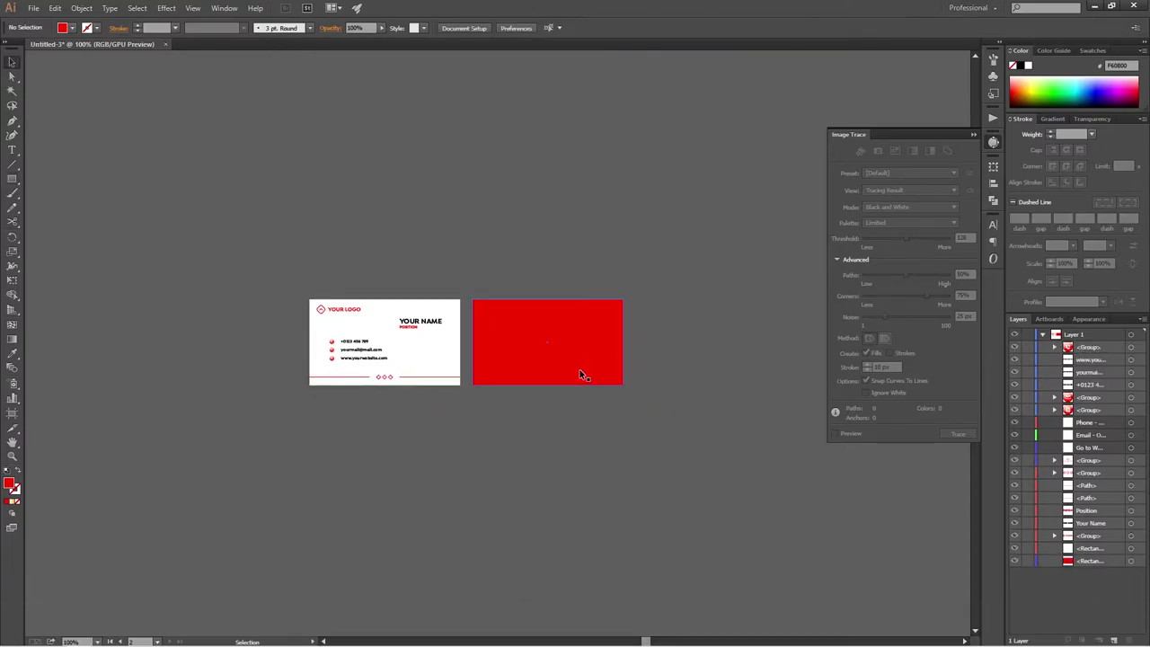
Step: Recolour the back card's grouped logo and diamond line white
{"action": "left_click", "coordinate": [580, 378]}
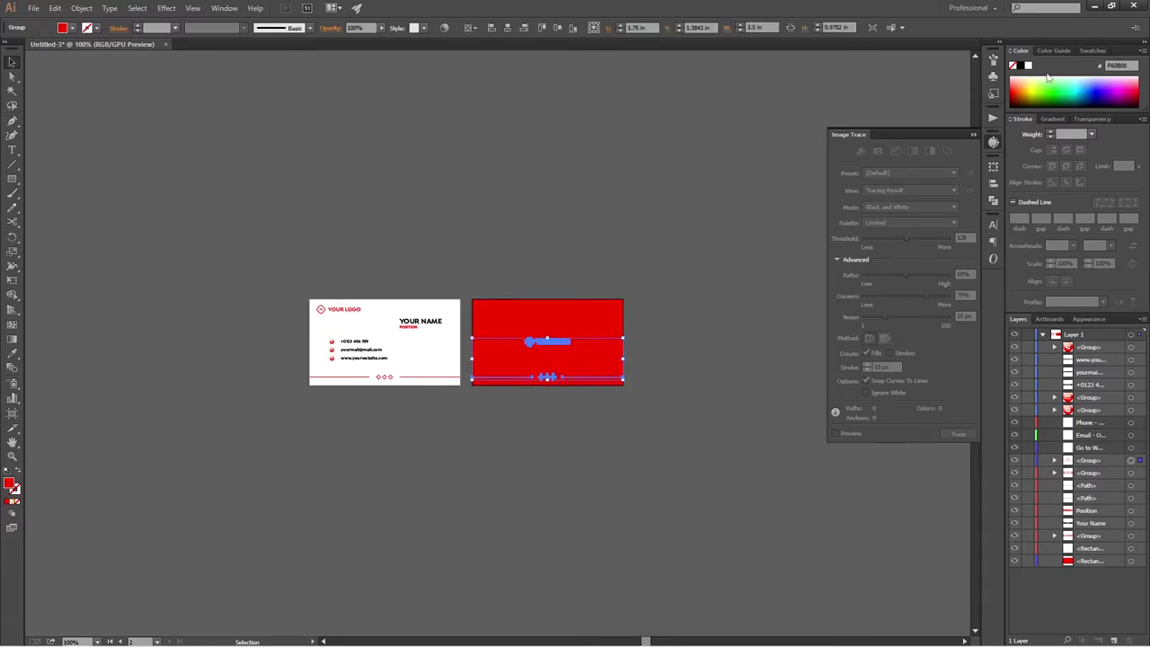
{"action": "left_click", "coordinate": [653, 304]}
{"action": "scroll", "coordinate": [563, 357], "scroll_direction": "up", "scroll_amount": 3}
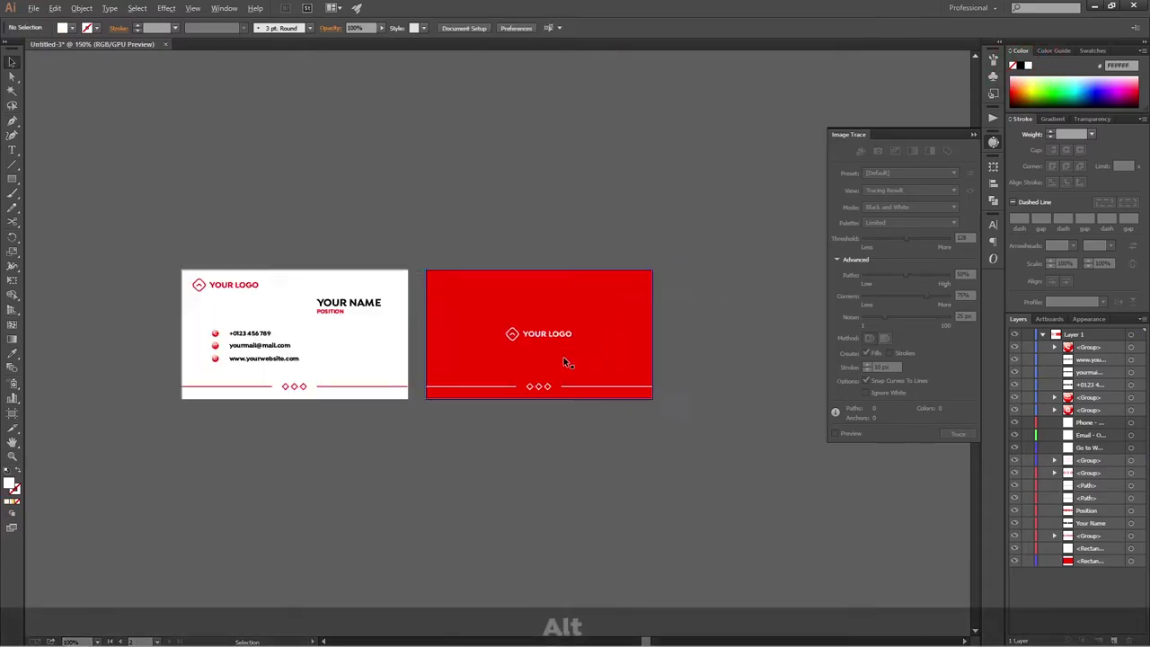
Step: Examine both cards up close, including the logos, contact details and the front card's name and position text
{"action": "scroll", "coordinate": [558, 346], "scroll_direction": "down", "scroll_amount": 3}
{"action": "scroll", "coordinate": [391, 289], "scroll_direction": "up", "scroll_amount": 1}
{"action": "scroll", "coordinate": [394, 311], "scroll_direction": "up", "scroll_amount": 1}
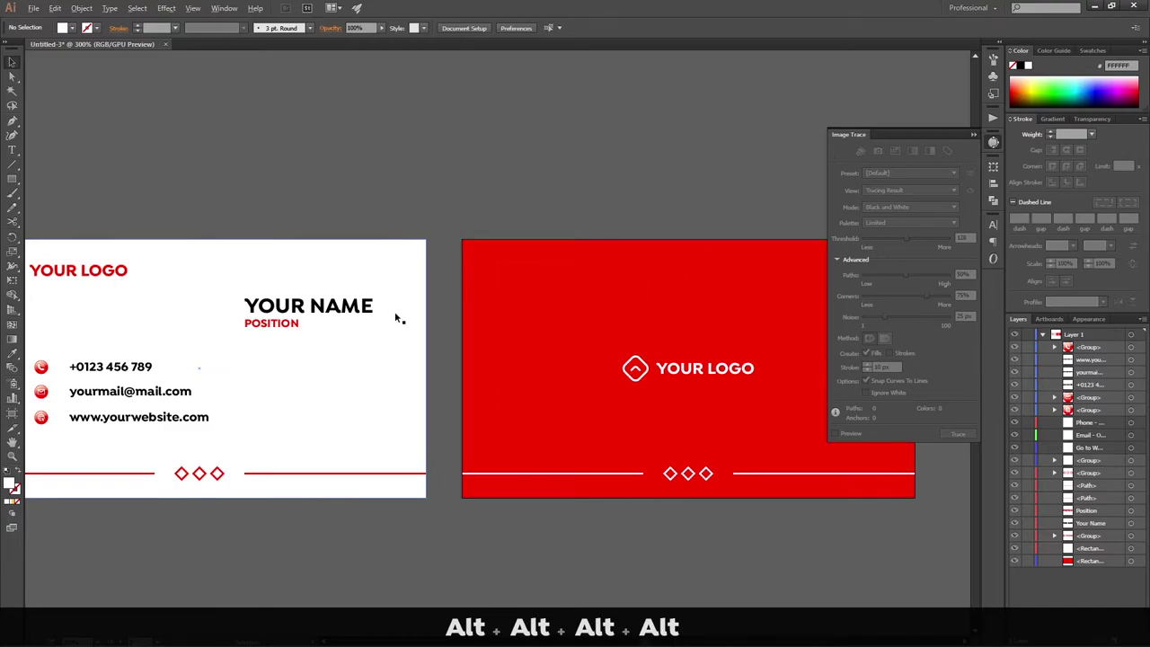
{"action": "scroll", "coordinate": [394, 311], "scroll_direction": "down", "scroll_amount": 1}
{"action": "scroll", "coordinate": [395, 315], "scroll_direction": "left", "scroll_amount": 1}
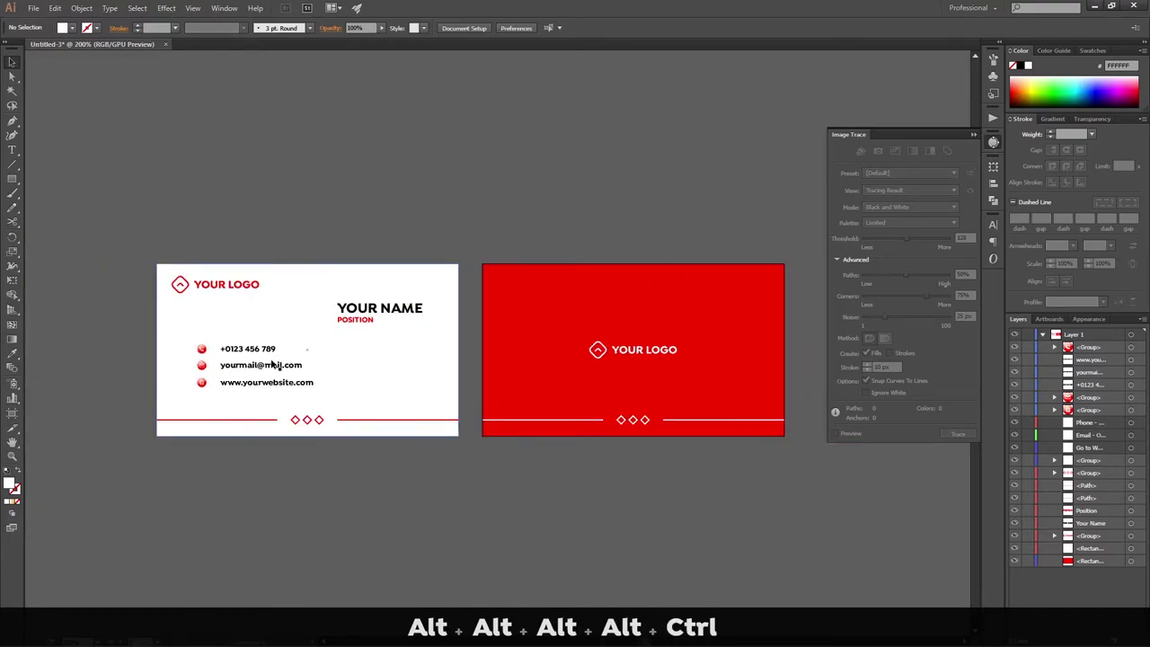
{"action": "scroll", "coordinate": [274, 364], "scroll_direction": "left", "scroll_amount": 1}
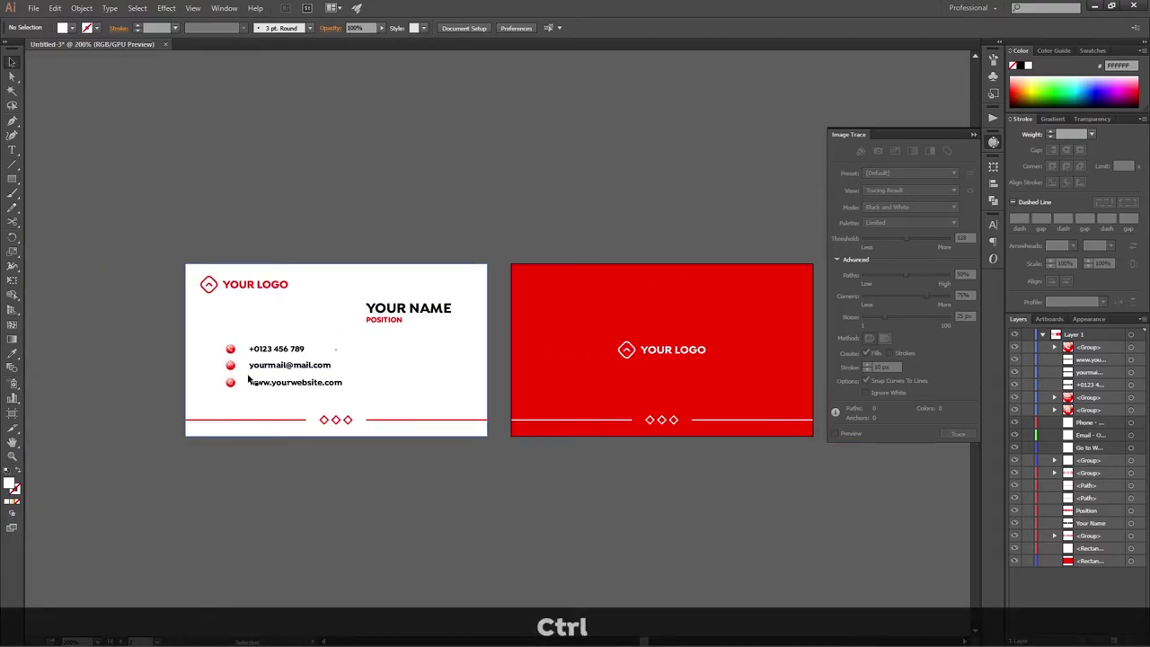
{"action": "scroll", "coordinate": [611, 231], "scroll_direction": "right", "scroll_amount": 2}
{"action": "scroll", "coordinate": [680, 239], "scroll_direction": "down", "scroll_amount": 1}
{"action": "scroll", "coordinate": [358, 286], "scroll_direction": "up", "scroll_amount": 2}
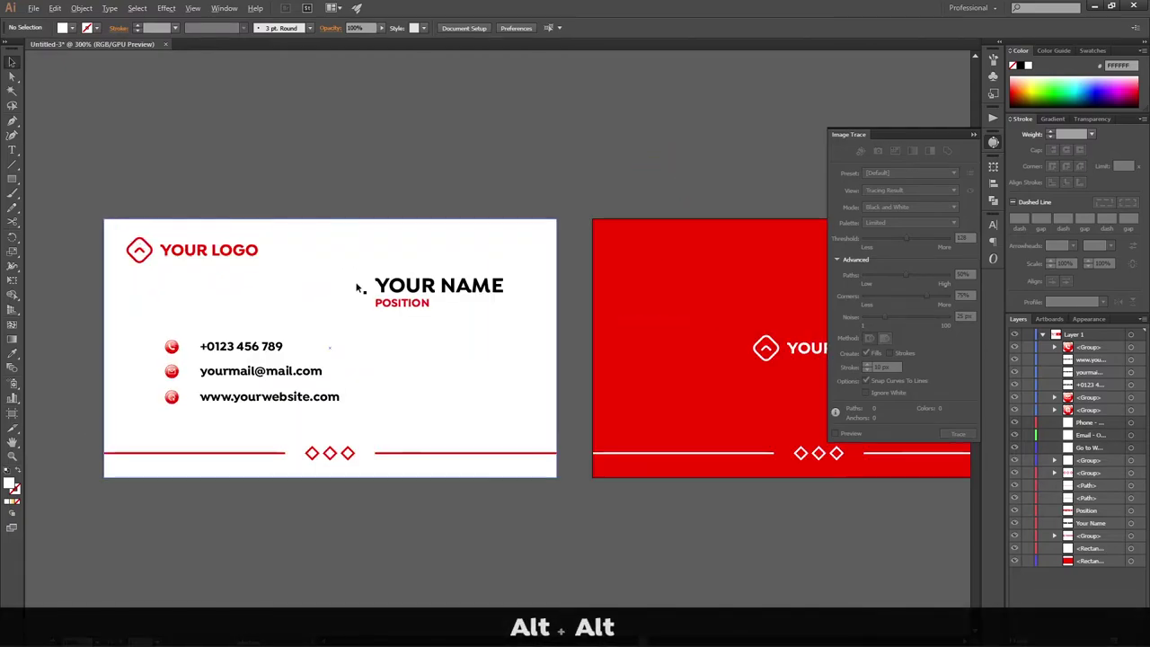
{"action": "left_click", "coordinate": [402, 303]}
{"action": "left_click", "coordinate": [431, 284], "text": "shift"}
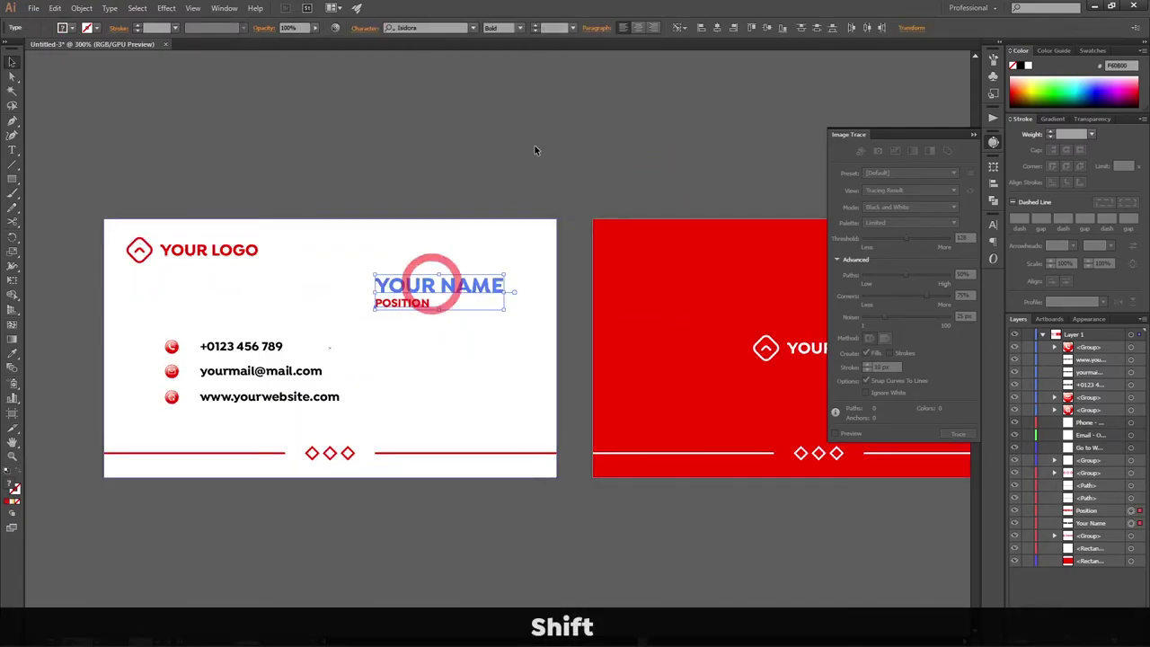
{"action": "left_click", "coordinate": [668, 149]}
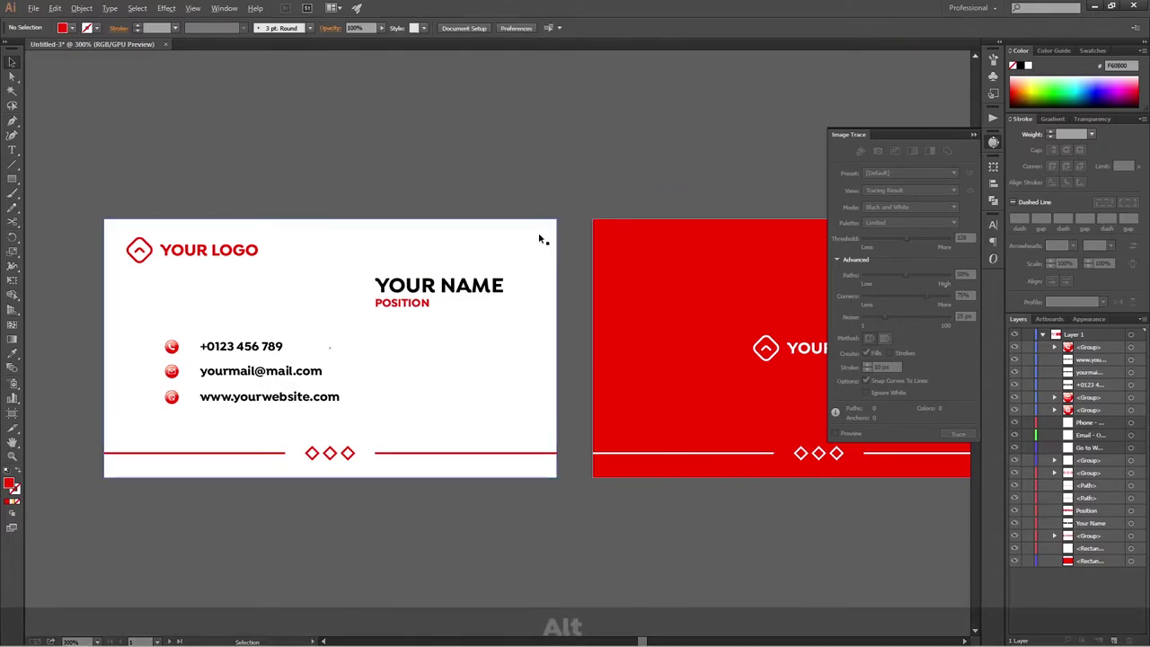
{"action": "scroll", "coordinate": [441, 333], "scroll_direction": "down", "scroll_amount": 1}
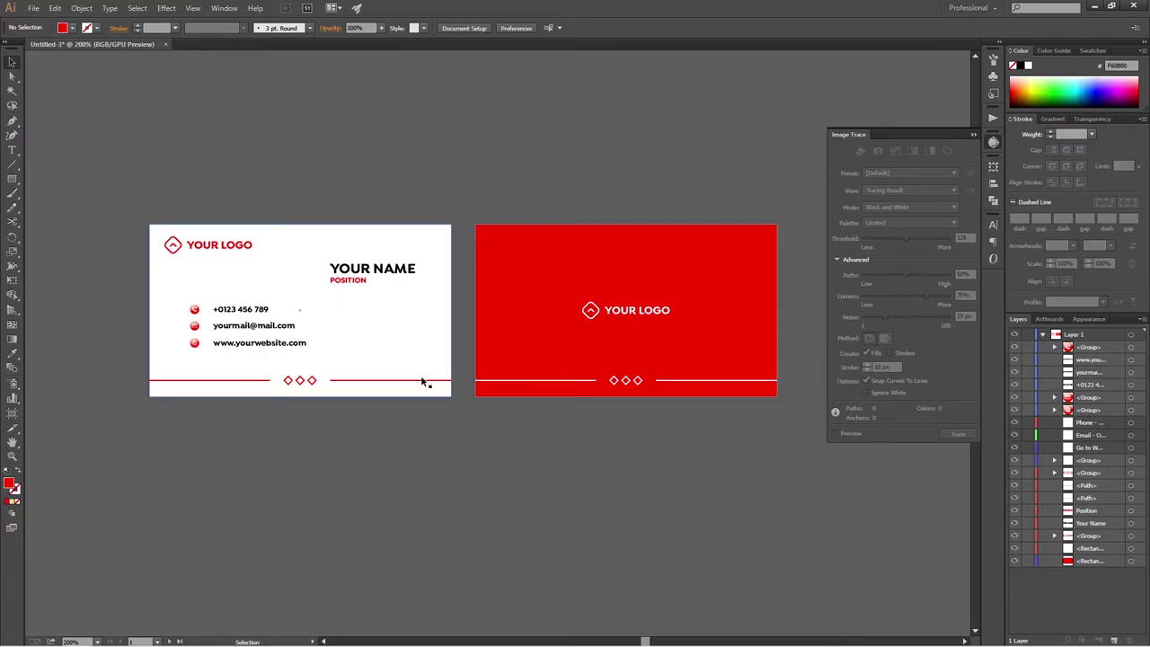
Step: Duplicate the website line just below itself on the front card and centre-align the copy's paragraph
{"action": "left_click", "coordinate": [13, 151]}
{"action": "left_click", "coordinate": [11, 61]}
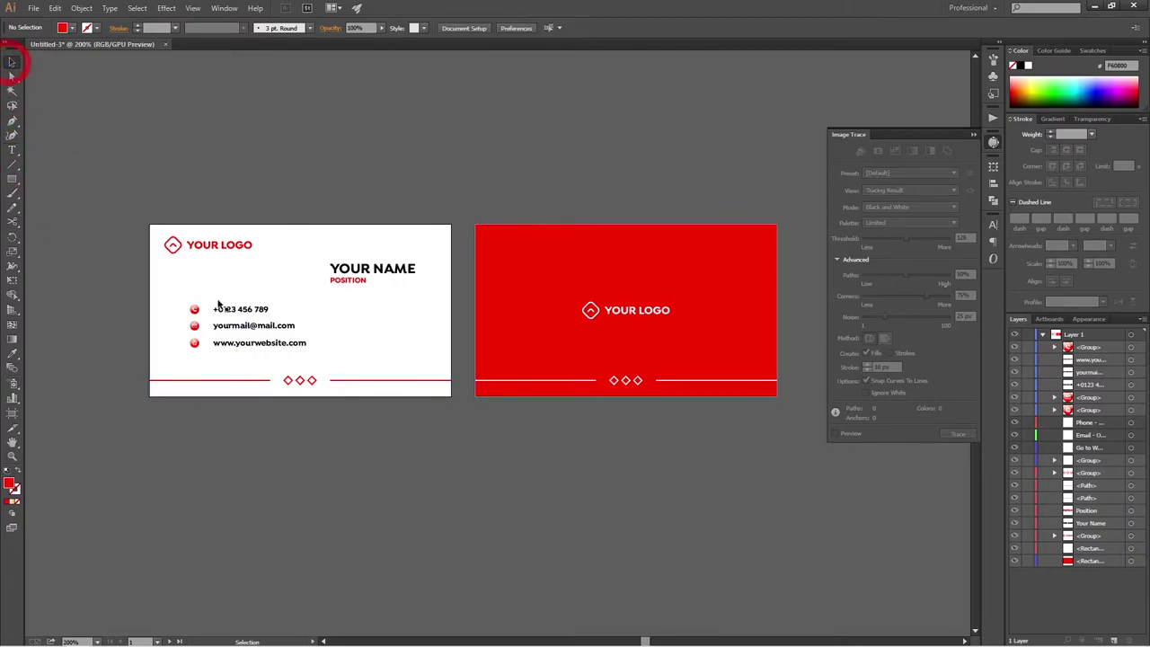
{"action": "left_click_drag", "start_coordinate": [283, 346], "coordinate": [326, 367]}
{"action": "key", "text": "ctrl+a"}
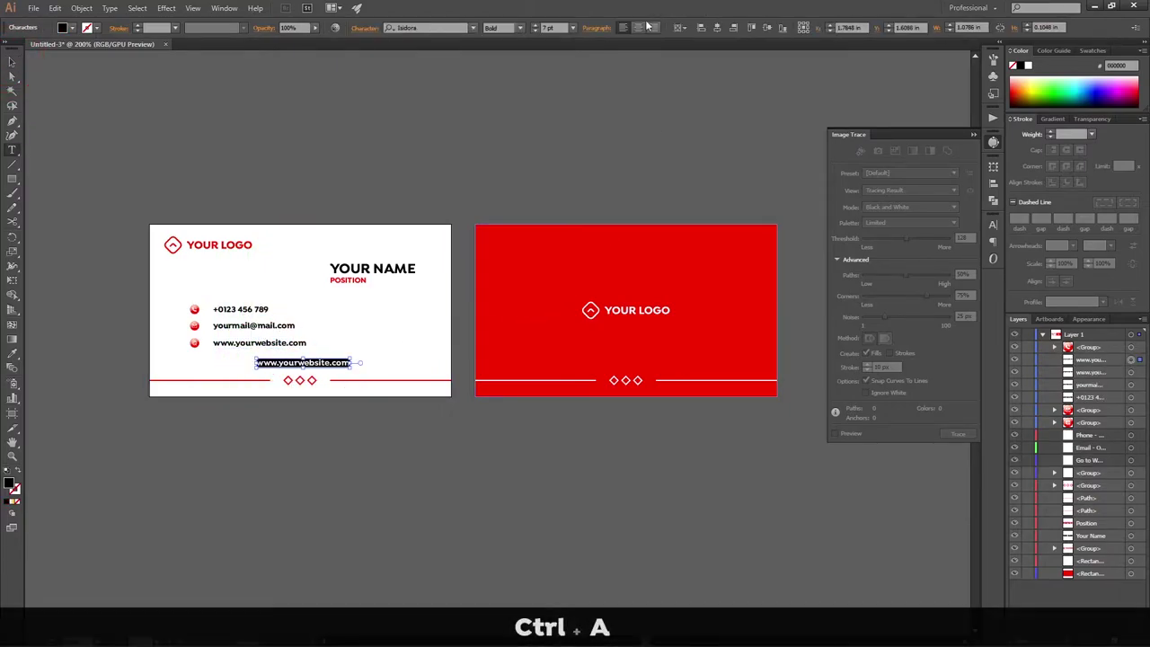
{"action": "left_click", "coordinate": [638, 28]}
Step: Replace the duplicated website text with a one-line placeholder postal address
{"action": "type", "text": "yo"}
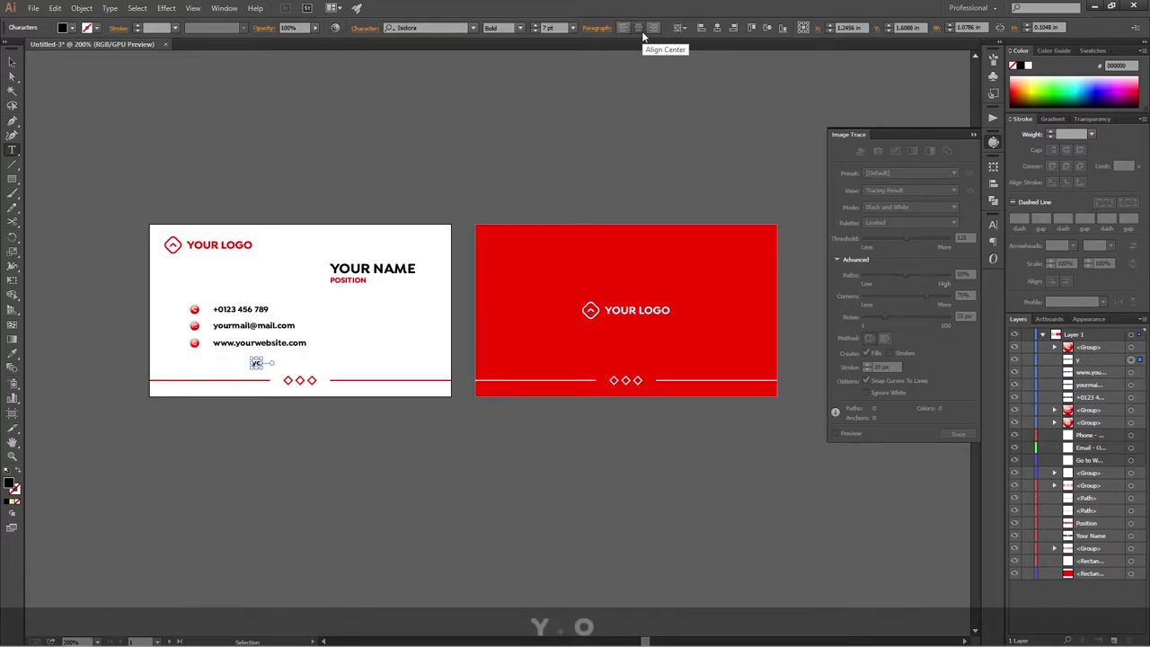
{"action": "type", "text": "ur locati"}
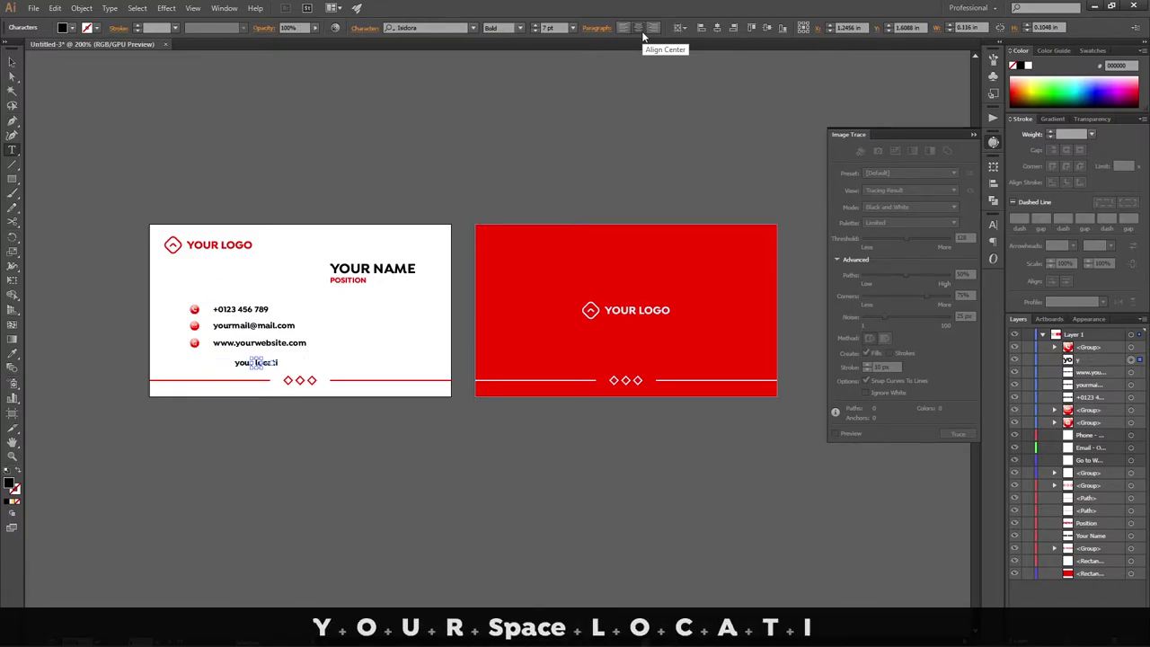
{"action": "type", "text": "on, NY "}
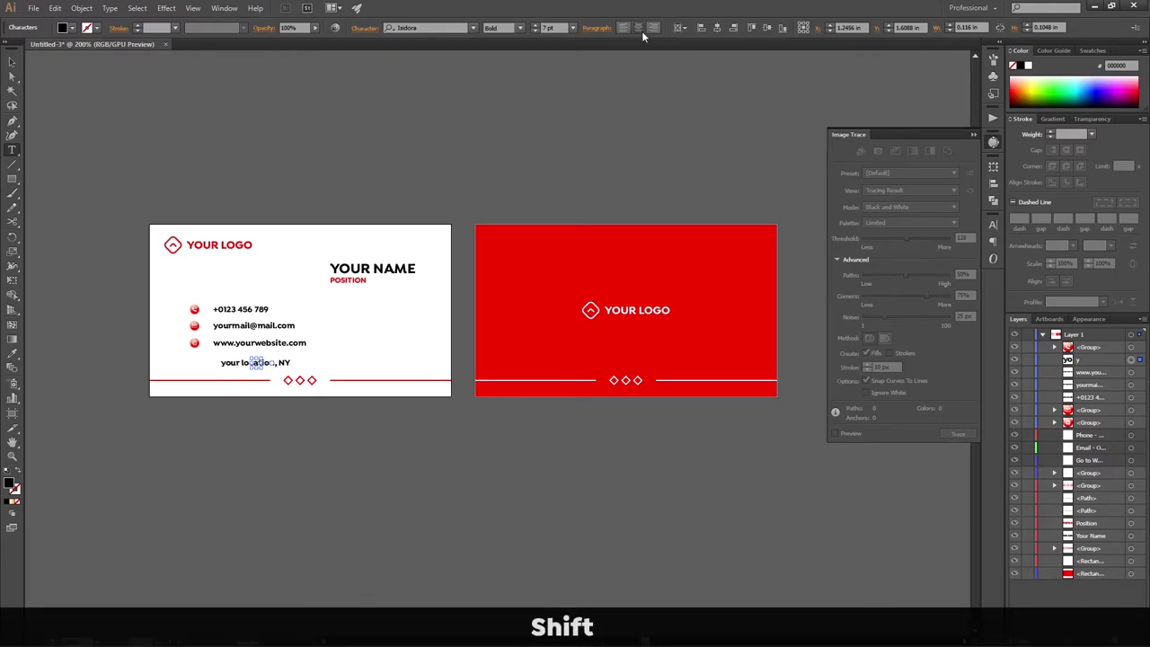
{"action": "type", "text": "32"}
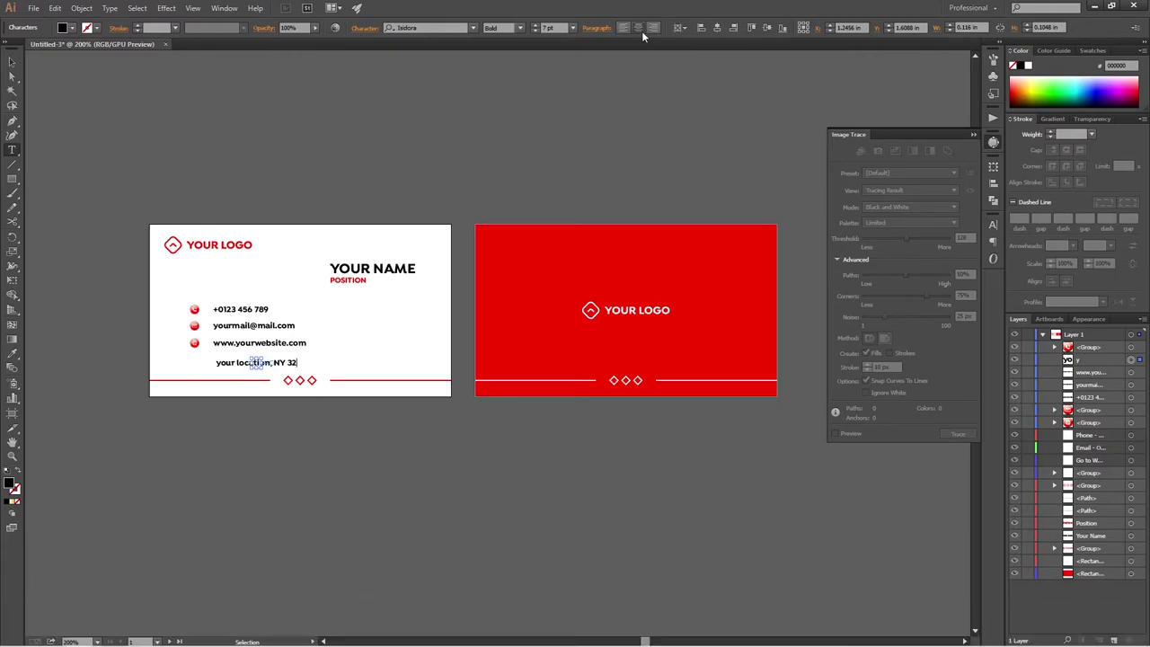
{"action": "type", "text": "10"}
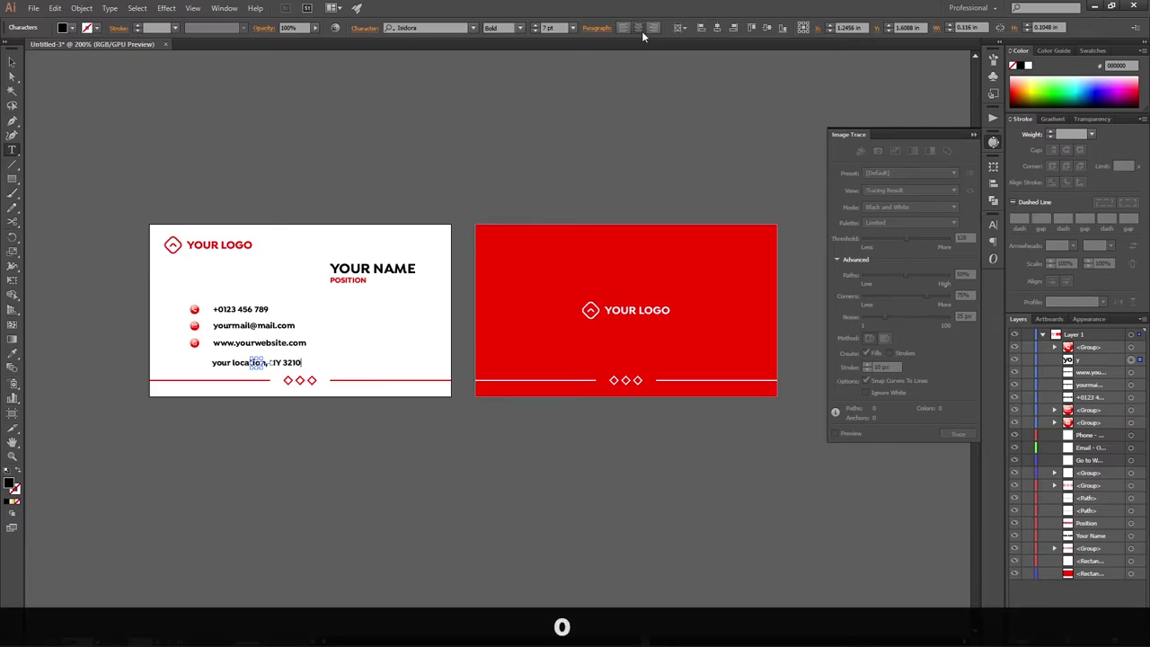
{"action": "type", "text": ", UK"}
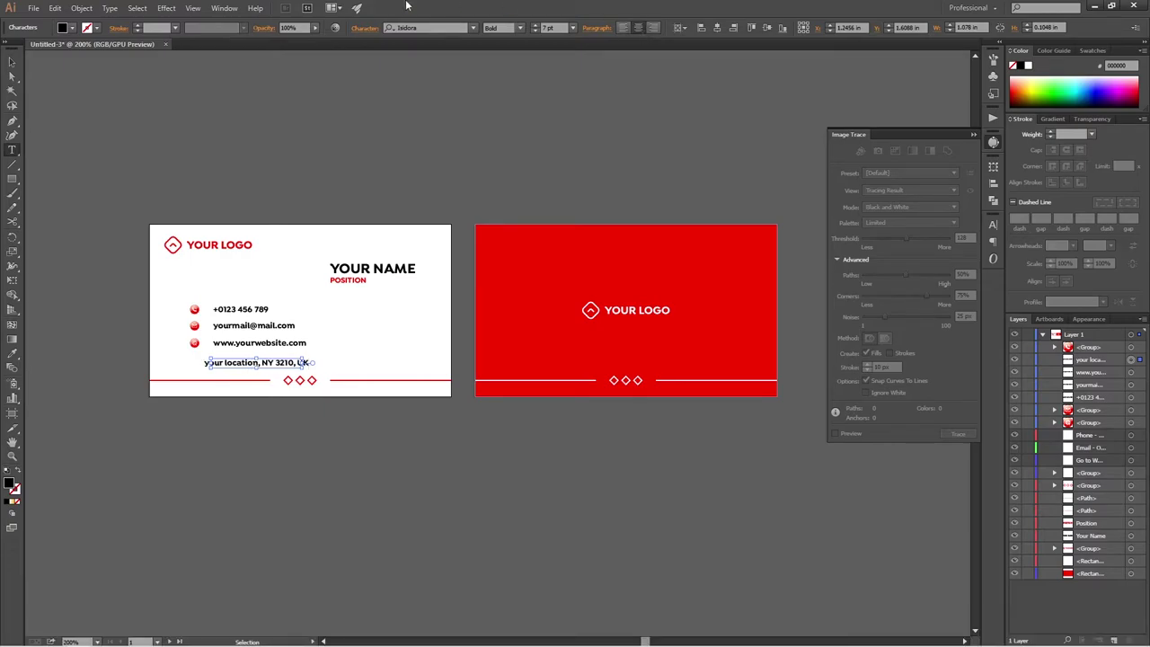
{"action": "key", "text": "Escape"}
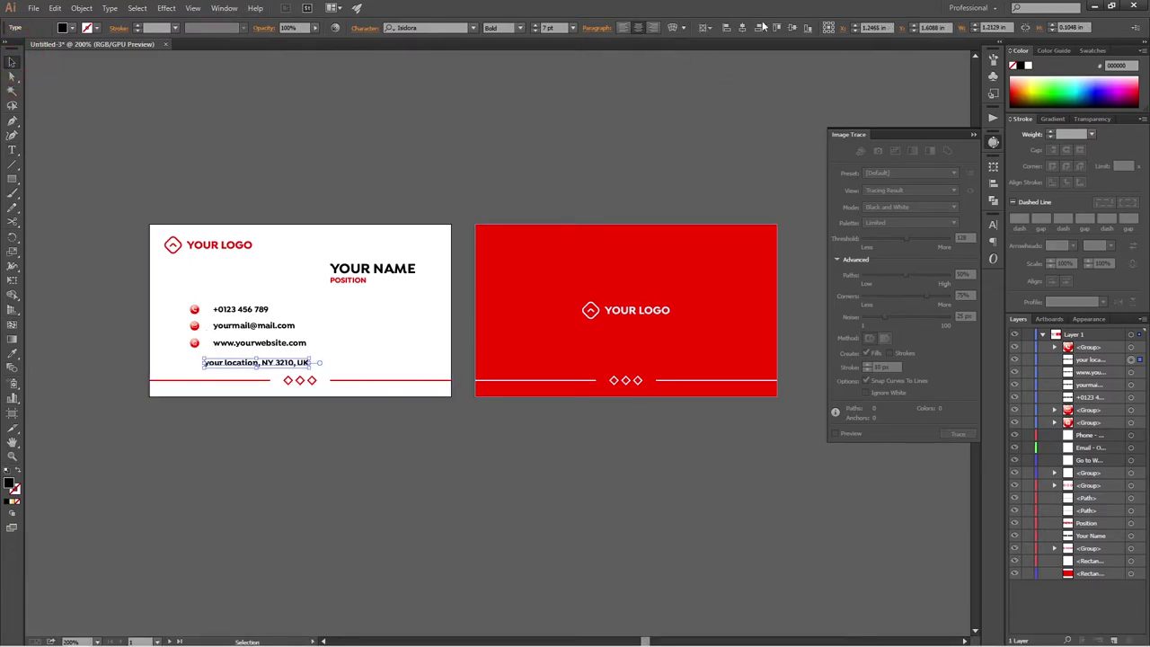
Step: Centre the address line horizontally on the front card, above the diamond line
{"action": "left_click", "coordinate": [742, 27]}
{"action": "left_click", "coordinate": [634, 146]}
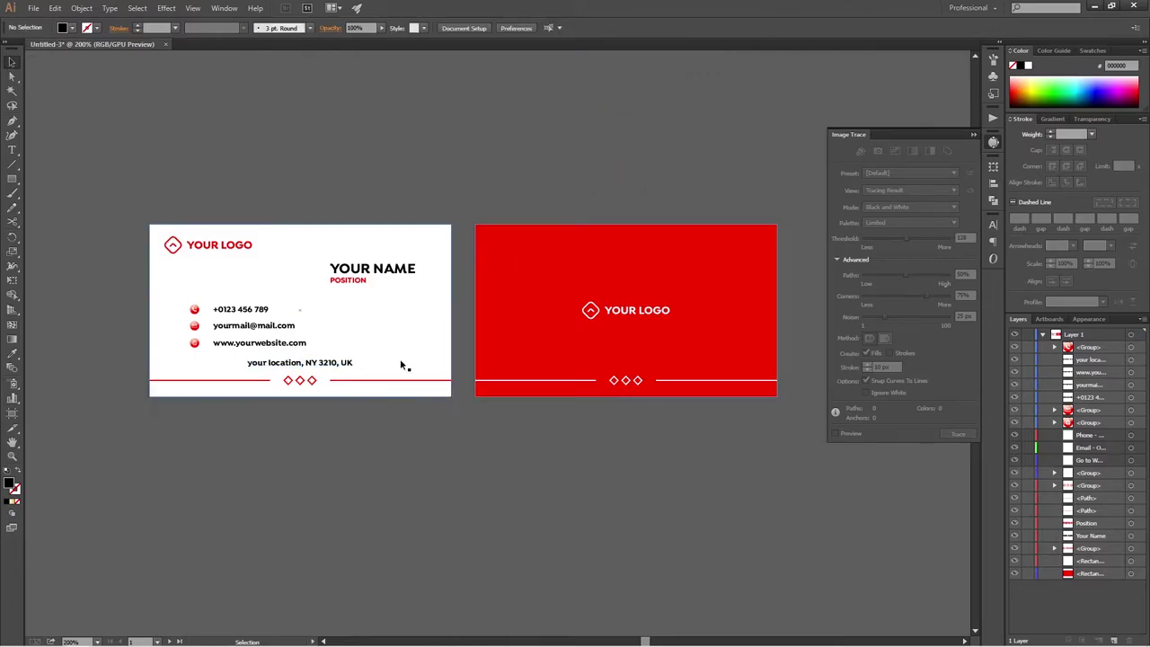
{"action": "scroll", "coordinate": [406, 362], "scroll_direction": "up", "scroll_amount": 2}
{"action": "scroll", "coordinate": [342, 386], "scroll_direction": "down", "scroll_amount": 2}
{"action": "left_click", "coordinate": [332, 355]}
{"action": "double_click", "coordinate": [585, 351]}
{"action": "double_click", "coordinate": [447, 454]}
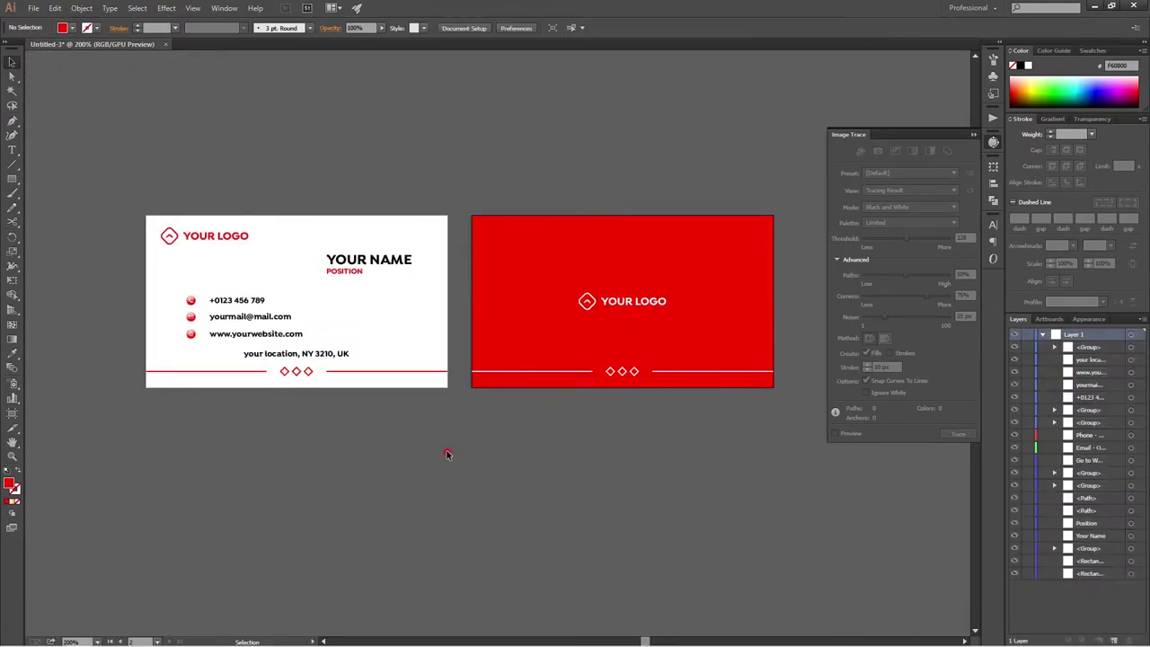
Step: Move the address line from the front card to the back card, between the logo and the diamond line
{"action": "left_click", "coordinate": [321, 356]}
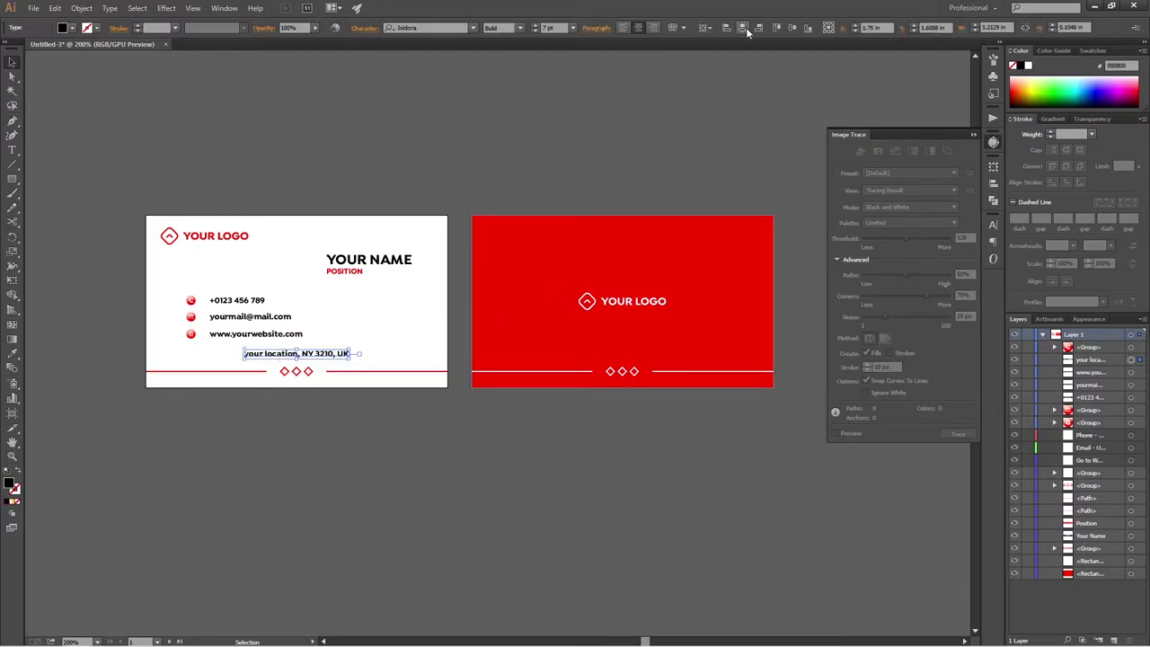
{"action": "left_click_drag", "start_coordinate": [308, 359], "coordinate": [679, 349]}
{"action": "left_click", "coordinate": [744, 343]}
{"action": "left_click", "coordinate": [803, 337]}
{"action": "left_click", "coordinate": [744, 328]}
{"action": "left_click", "coordinate": [635, 348]}
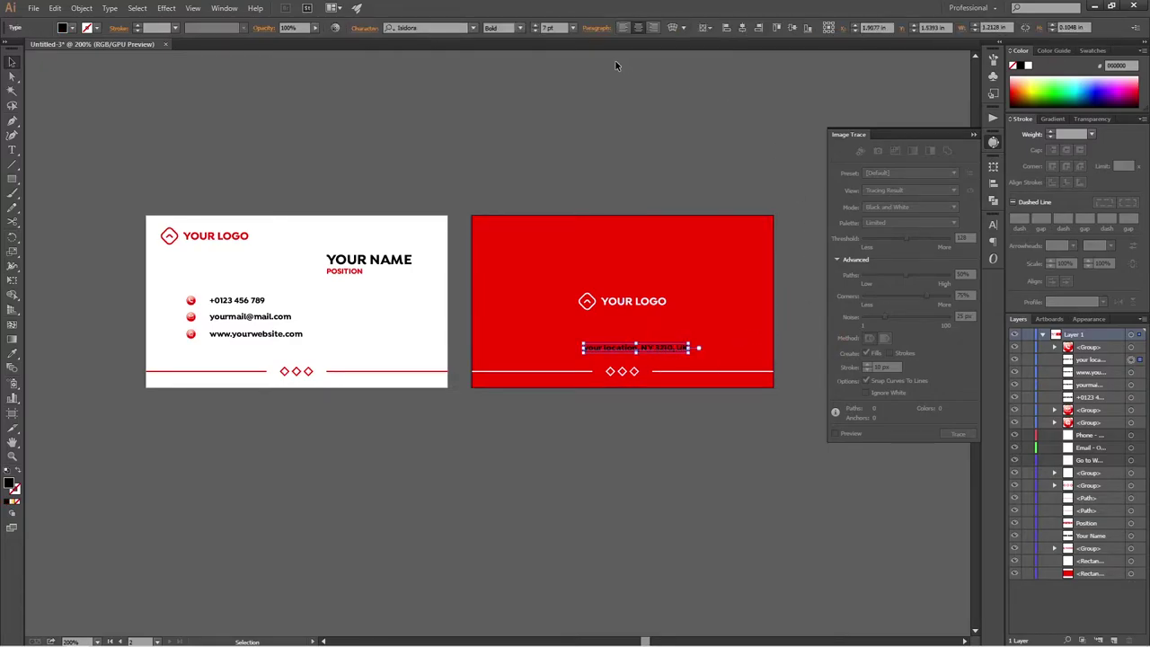
Step: Centre the address line horizontally on the back card and recolour it white
{"action": "left_click", "coordinate": [742, 28]}
{"action": "left_click", "coordinate": [1031, 66]}
{"action": "left_click", "coordinate": [804, 136]}
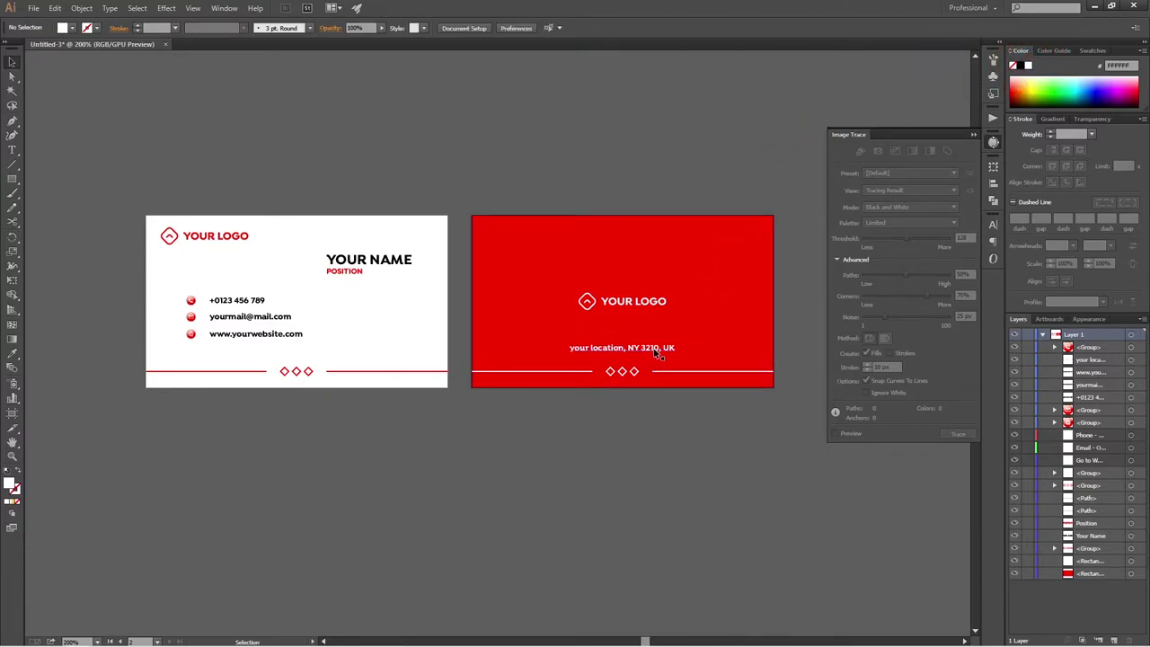
Step: Capitalize the first letter of the location text on the red card so it reads "Your location, NY 3210, UK"
{"action": "scroll", "coordinate": [657, 354], "scroll_direction": "up", "scroll_amount": 3}
{"action": "double_click", "coordinate": [550, 333]}
{"action": "left_click_drag", "start_coordinate": [551, 332], "coordinate": [538, 333]}
{"action": "type", "text": "Y"}
{"action": "key", "text": "ctrl"}
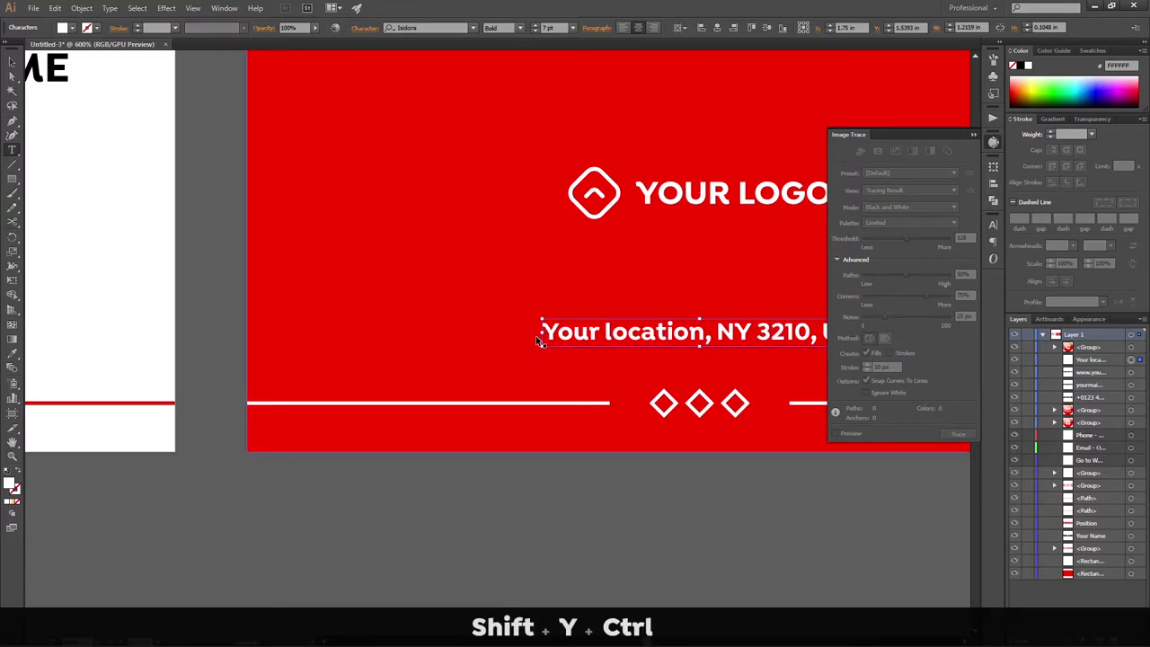
{"action": "scroll", "coordinate": [540, 339], "scroll_direction": "down", "scroll_amount": 3}
Step: Try enlarging the location text proportionally on the red card, undo the scaling and deselect the text
{"action": "key", "text": "shift+alt"}
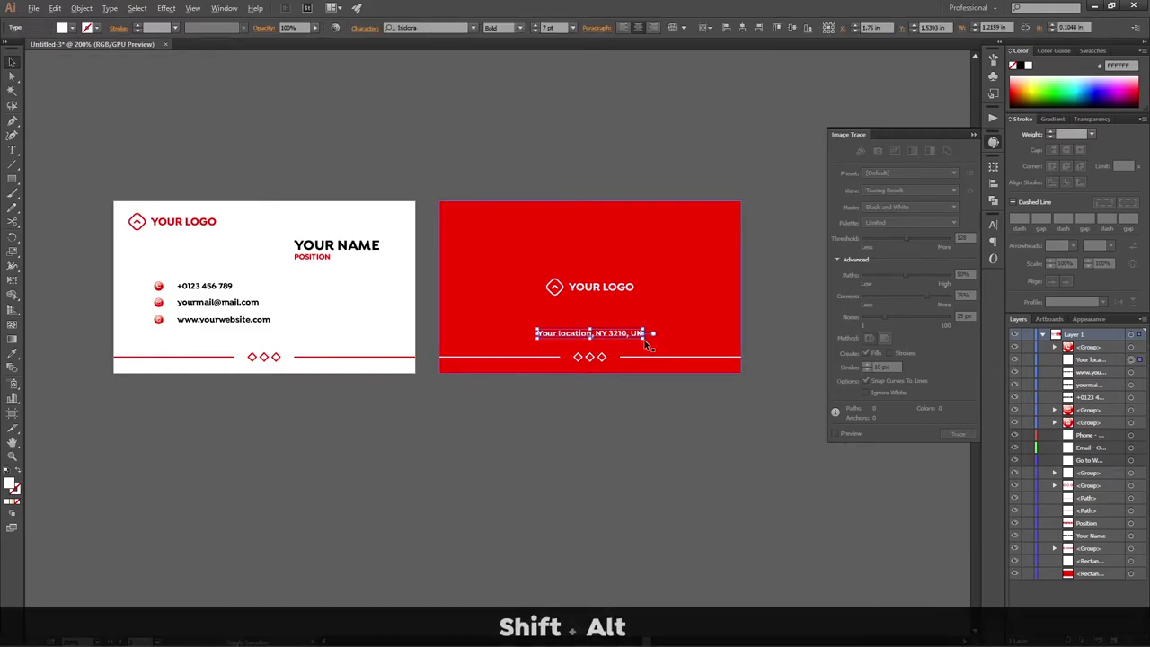
{"action": "left_click_drag", "start_coordinate": [644, 339], "coordinate": [676, 351]}
{"action": "key", "text": "ctrl+z"}
{"action": "left_click", "coordinate": [603, 429]}
Step: Save the document to the Desktop as card.ai in Adobe Illustrator format
{"action": "scroll", "coordinate": [529, 394], "scroll_direction": "down", "scroll_amount": 1}
{"action": "scroll", "coordinate": [473, 387], "scroll_direction": "right", "scroll_amount": 1}
{"action": "key", "text": "ctrl+s"}
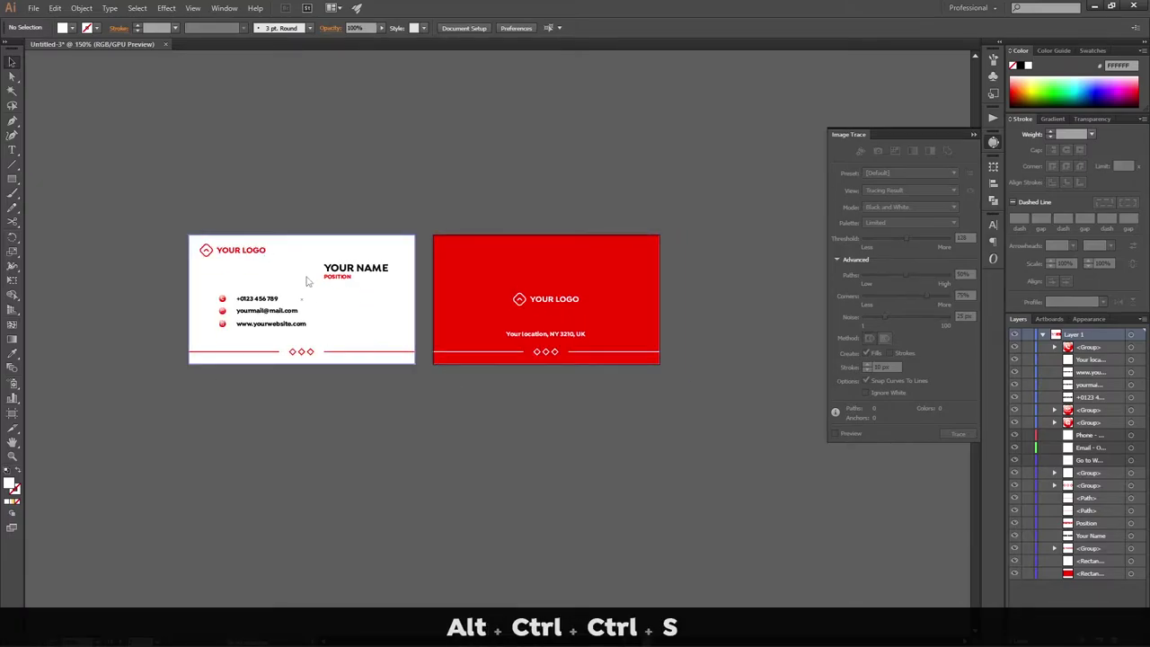
{"action": "left_click", "coordinate": [1039, 585]}
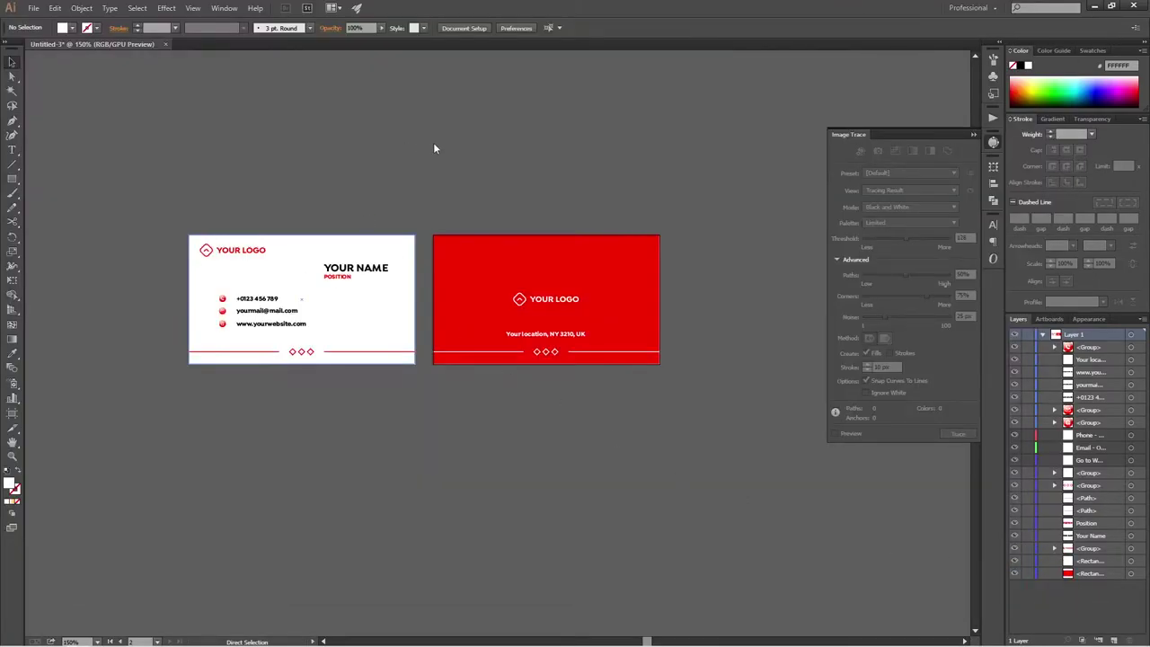
{"action": "key", "text": "ctrl+s"}
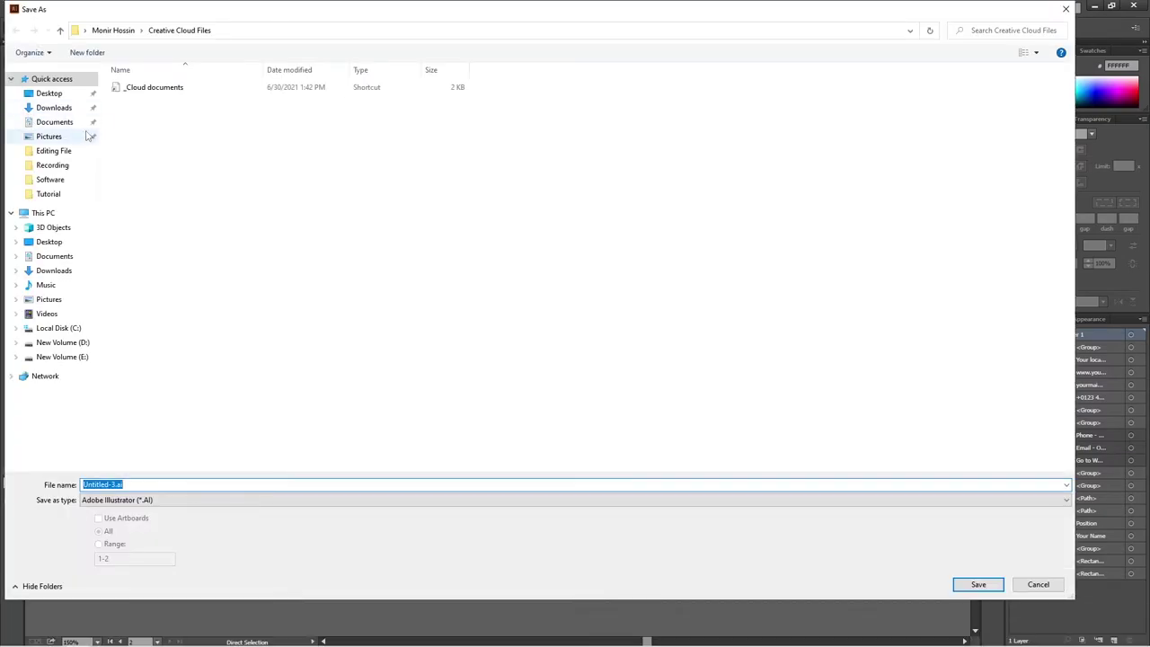
{"action": "left_click", "coordinate": [49, 94]}
{"action": "left_click", "coordinate": [205, 482]}
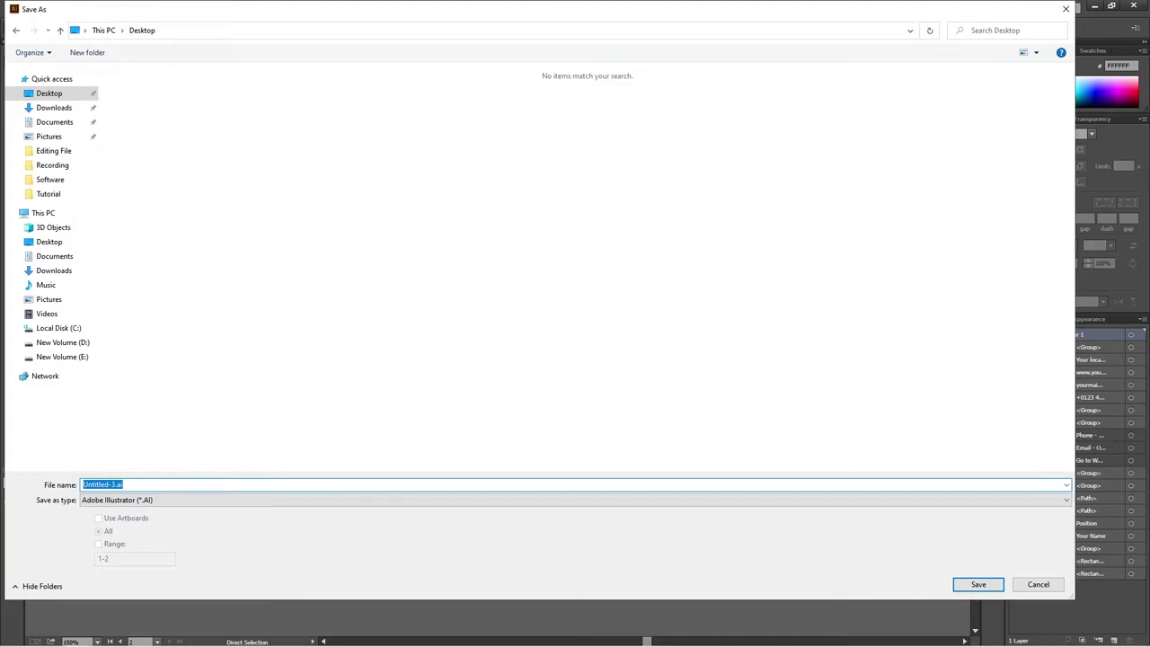
{"action": "key", "text": "Return"}
{"action": "left_click", "coordinate": [612, 490]}
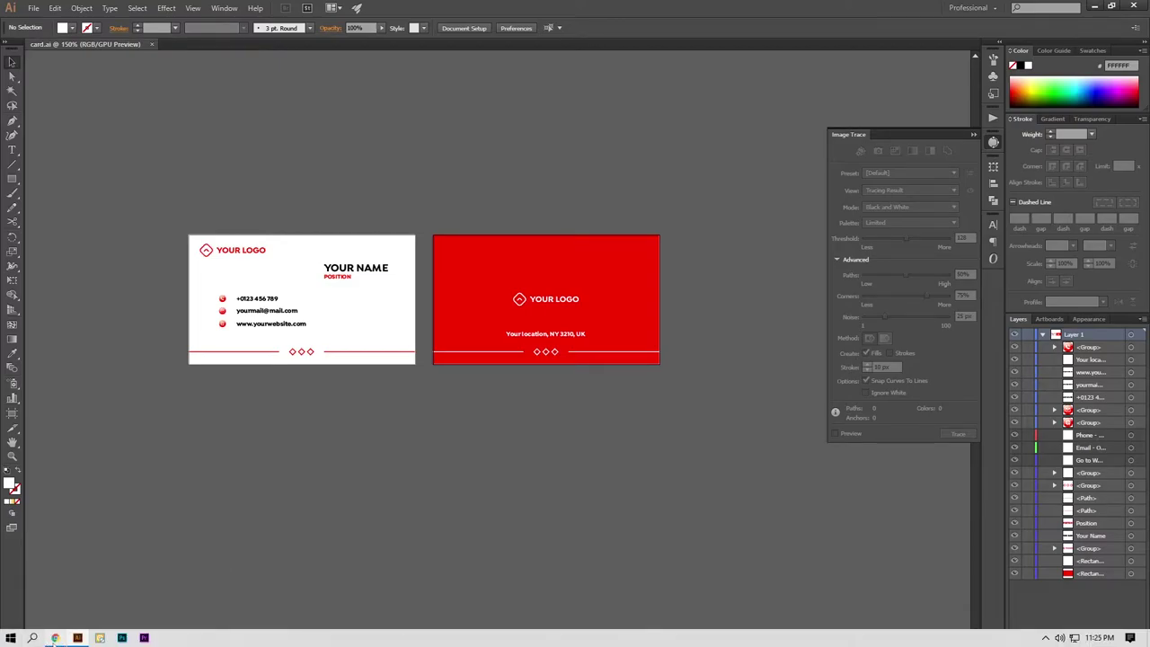
Step: Switch to Chrome, view the Shutterstock contributor upload page and its file format requirements, and return to Illustrator
{"action": "left_click", "coordinate": [55, 638]}
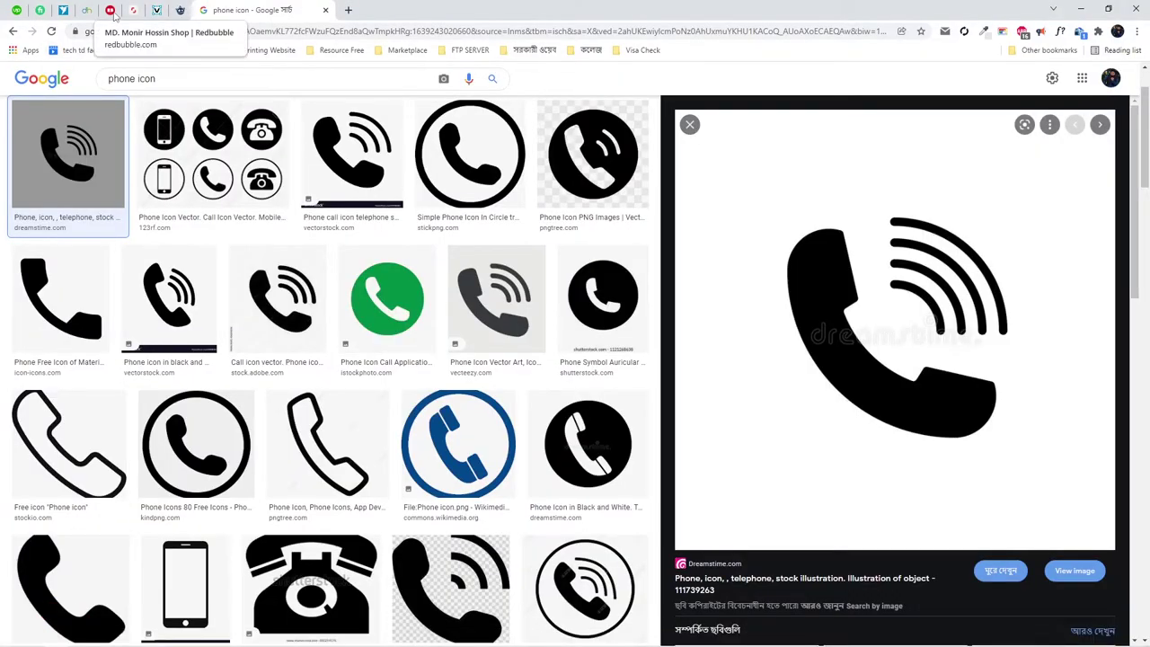
{"action": "left_click", "coordinate": [133, 10]}
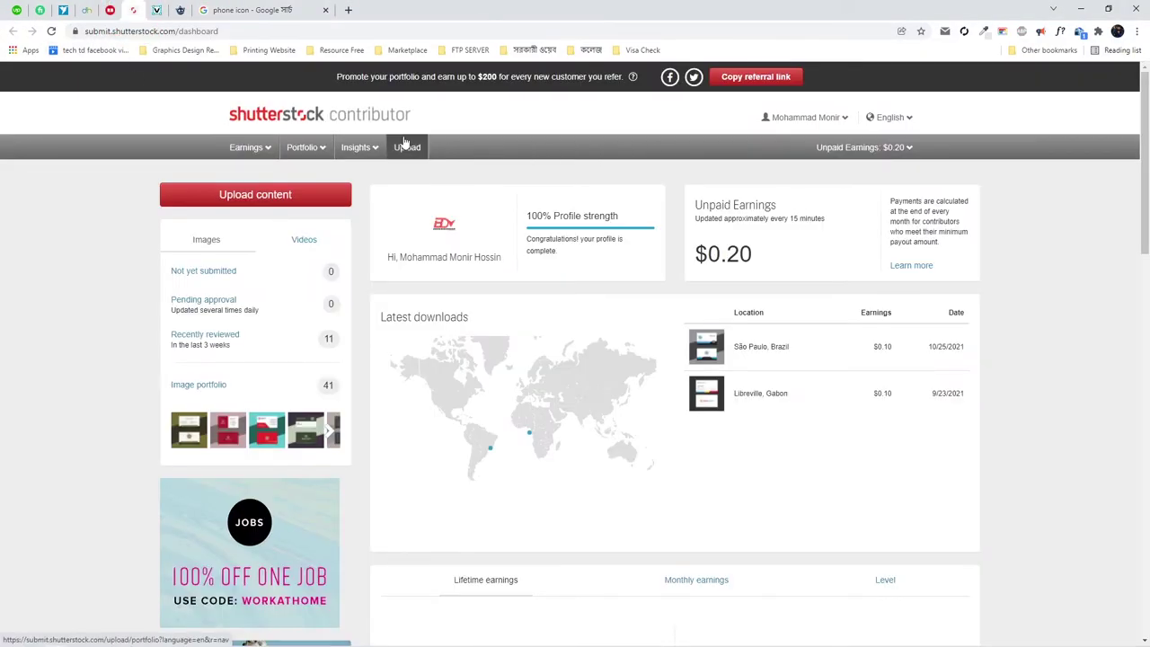
{"action": "left_click", "coordinate": [259, 201]}
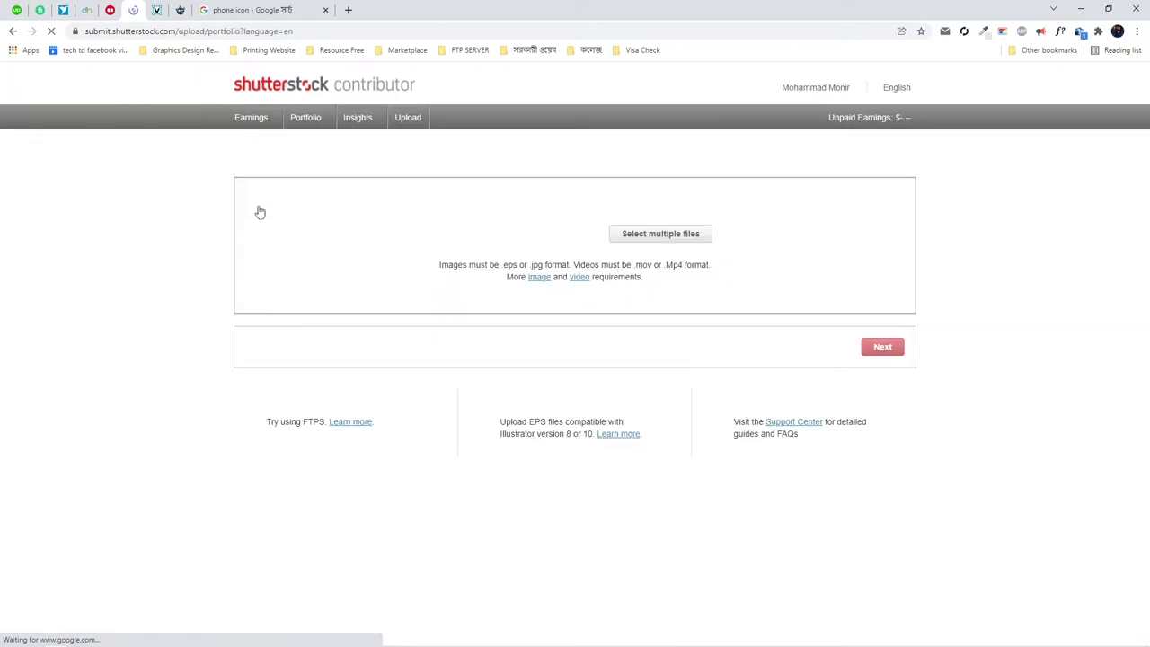
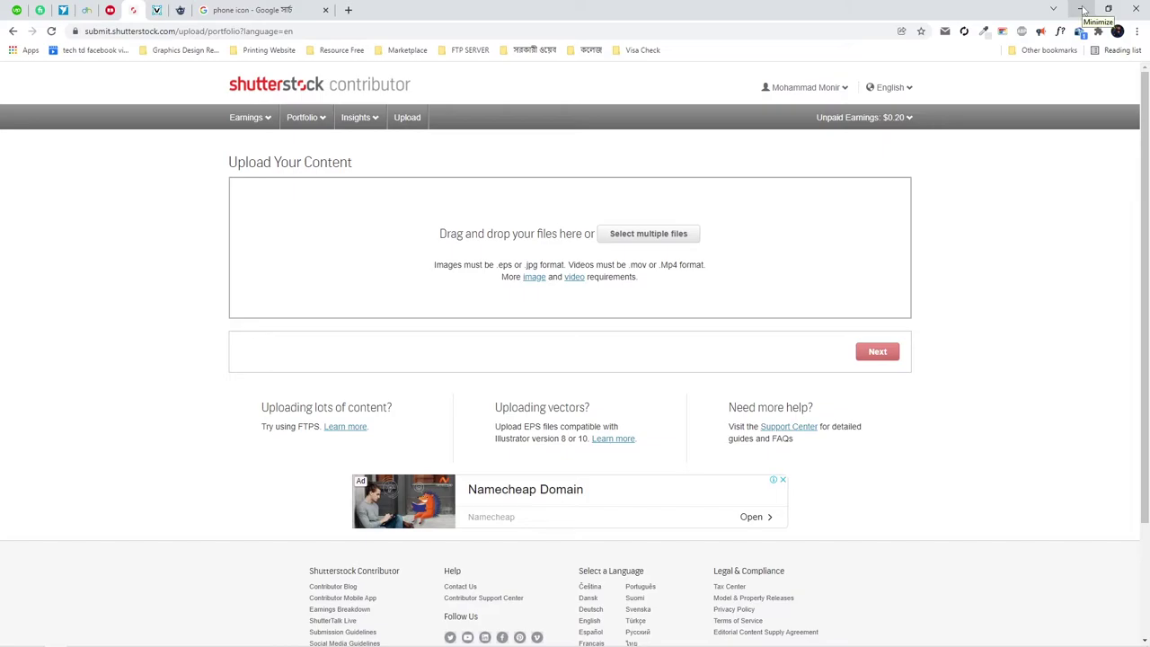
{"action": "left_click", "coordinate": [1083, 11]}
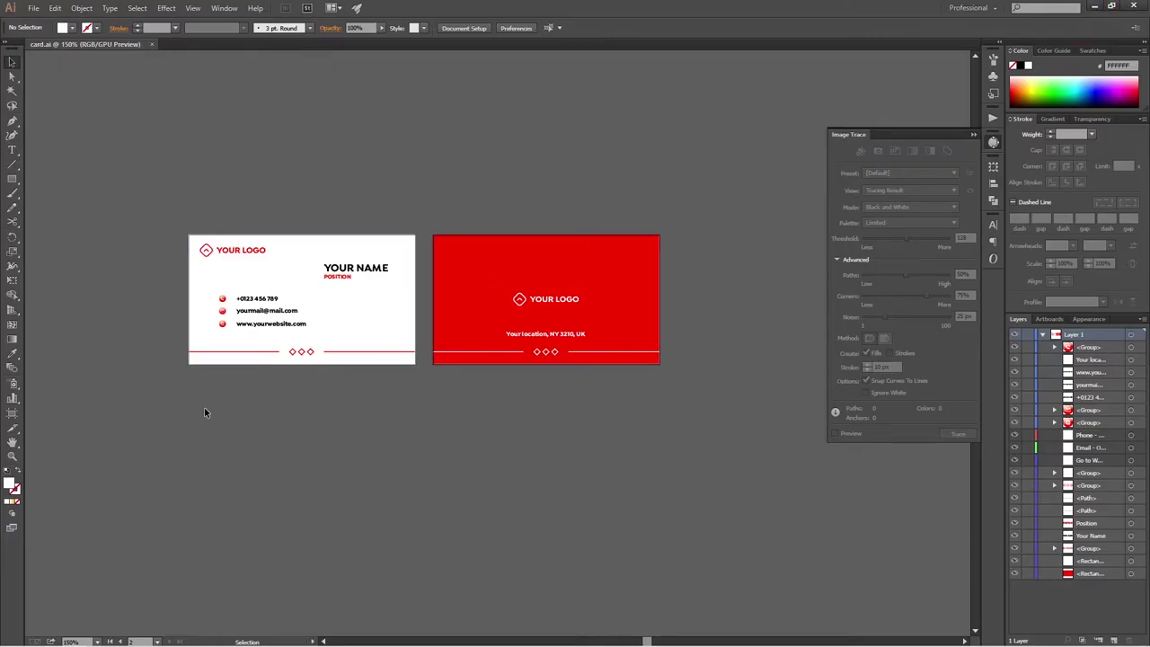
Step: Ungroup the email icon on the white card and select its white envelope shape
{"action": "left_click_drag", "start_coordinate": [252, 377], "coordinate": [347, 367]}
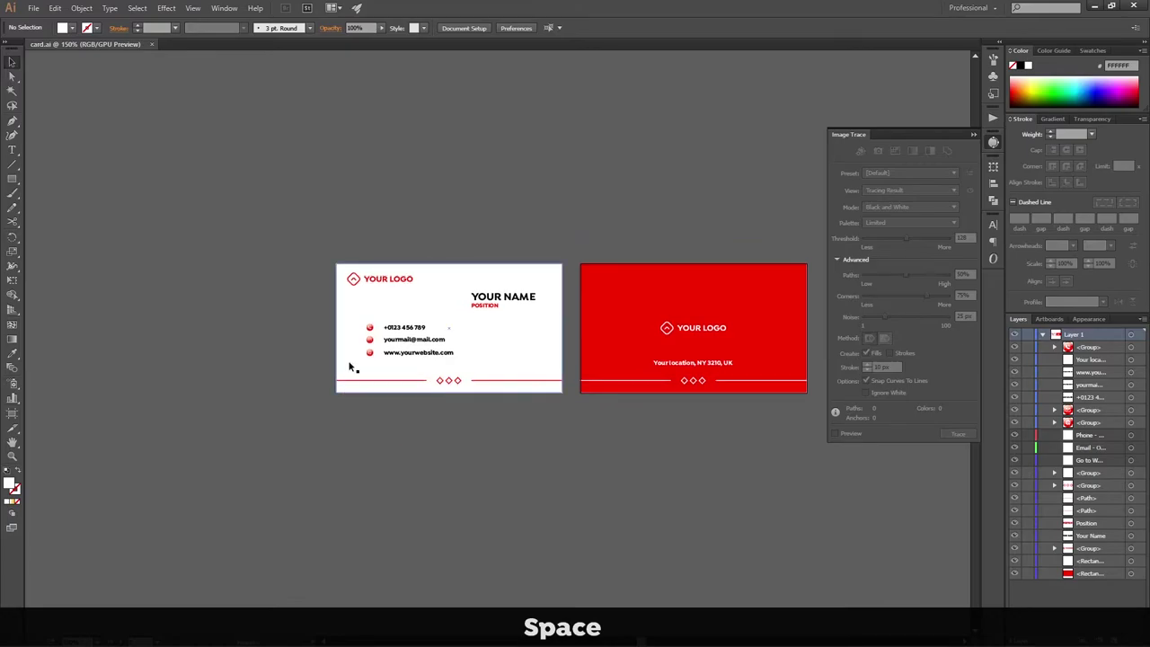
{"action": "scroll", "coordinate": [348, 359], "scroll_direction": "up", "scroll_amount": 5}
{"action": "scroll", "coordinate": [537, 265], "scroll_direction": "up", "scroll_amount": 2}
{"action": "scroll", "coordinate": [560, 242], "scroll_direction": "down", "scroll_amount": 2}
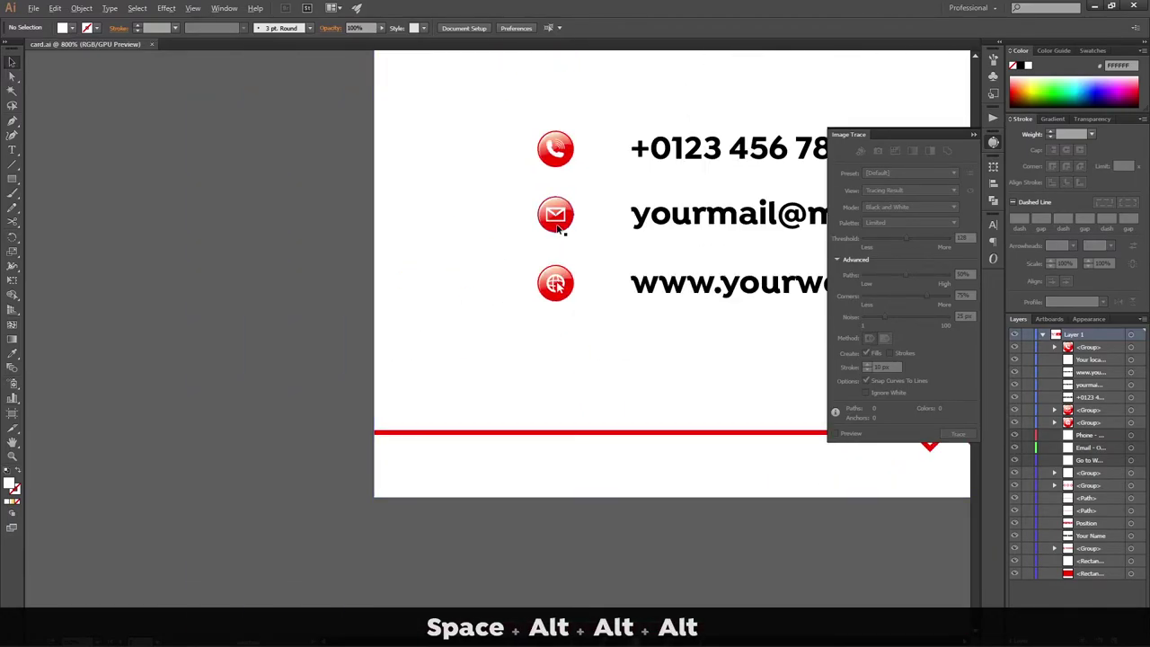
{"action": "scroll", "coordinate": [557, 231], "scroll_direction": "up", "scroll_amount": 3}
{"action": "right_click", "coordinate": [557, 231]}
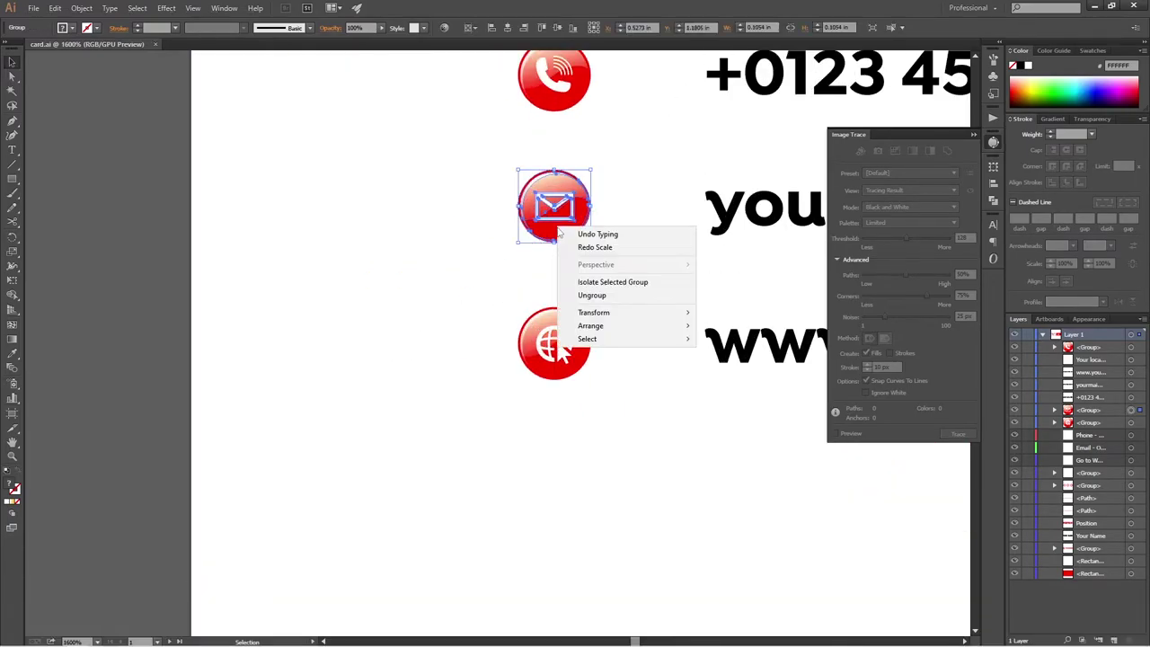
{"action": "left_click", "coordinate": [591, 295]}
{"action": "left_click", "coordinate": [460, 293]}
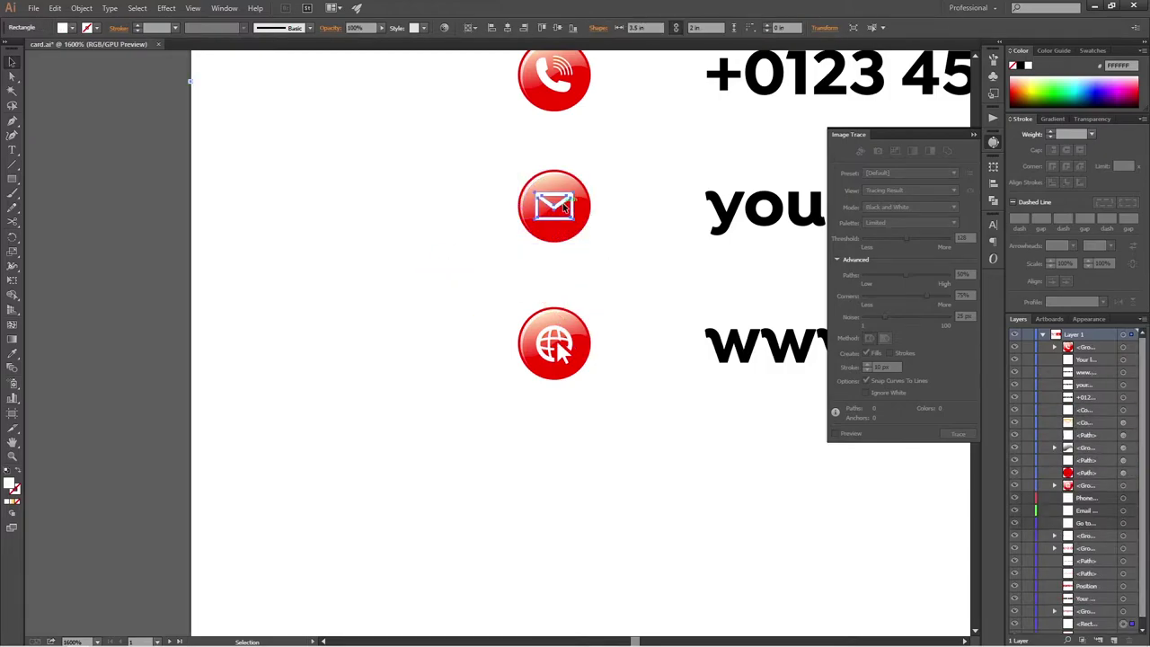
{"action": "left_click", "coordinate": [564, 207]}
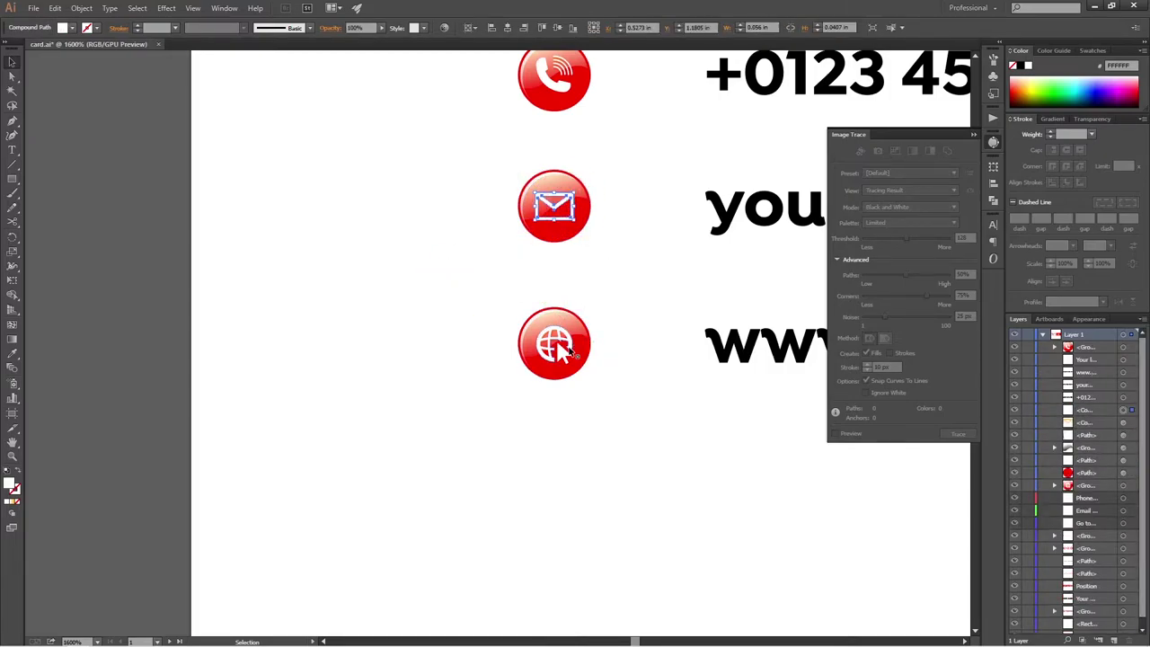
Step: Ungroup the website icon and select its white globe symbol
{"action": "left_click", "coordinate": [557, 344]}
{"action": "right_click", "coordinate": [566, 346]}
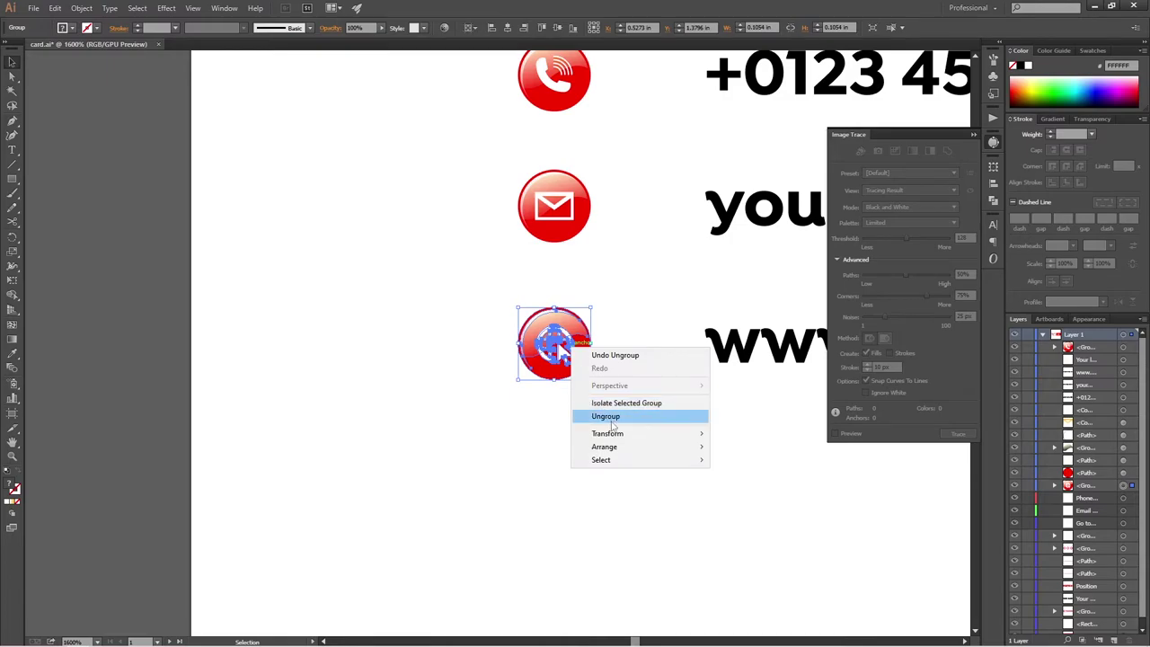
{"action": "left_click", "coordinate": [605, 416]}
{"action": "left_click", "coordinate": [554, 343]}
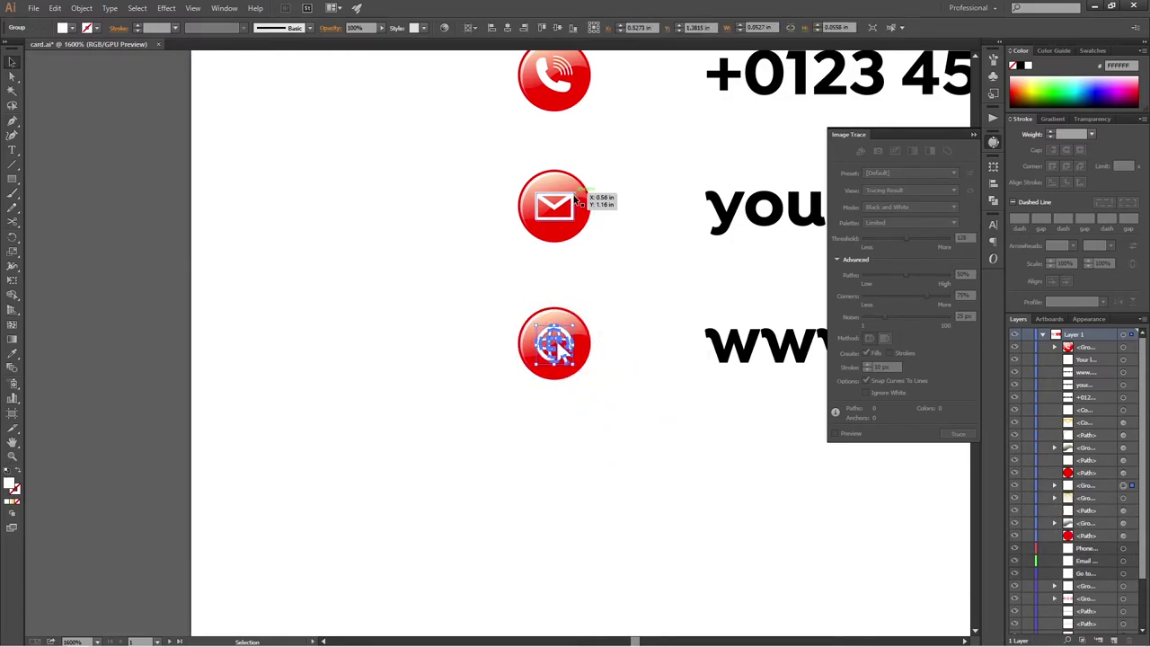
Step: Ungroup the phone icon and select its white handset symbol
{"action": "left_click", "coordinate": [566, 97]}
{"action": "right_click", "coordinate": [566, 86]}
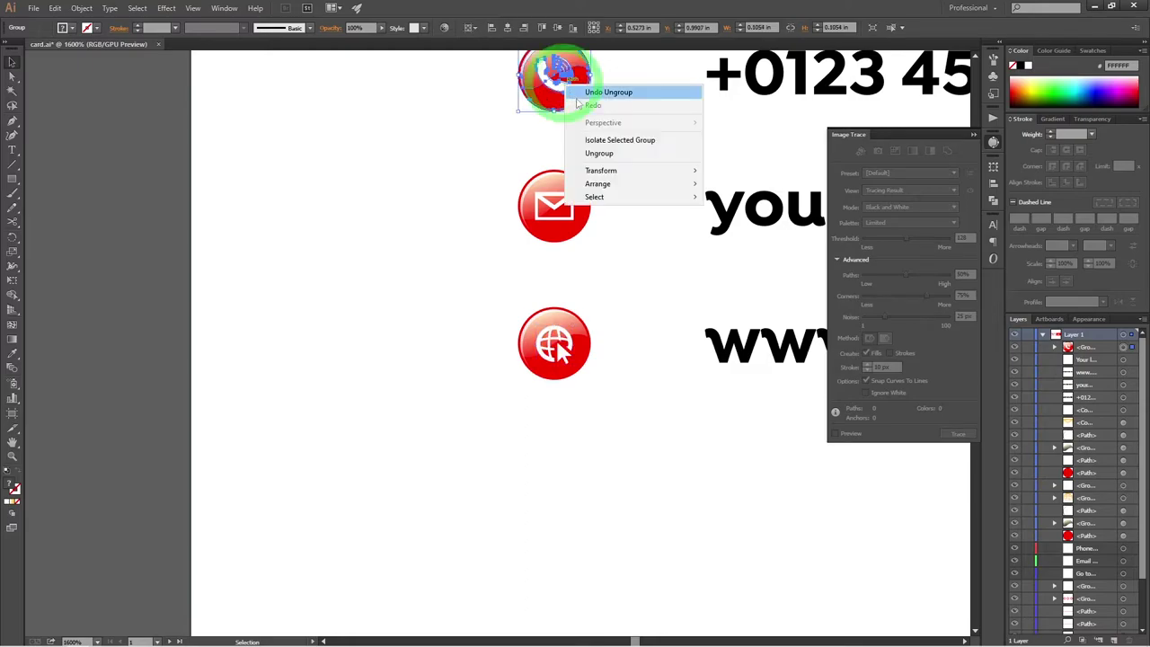
{"action": "left_click", "coordinate": [598, 154]}
{"action": "left_click", "coordinate": [620, 131]}
{"action": "left_click", "coordinate": [555, 77]}
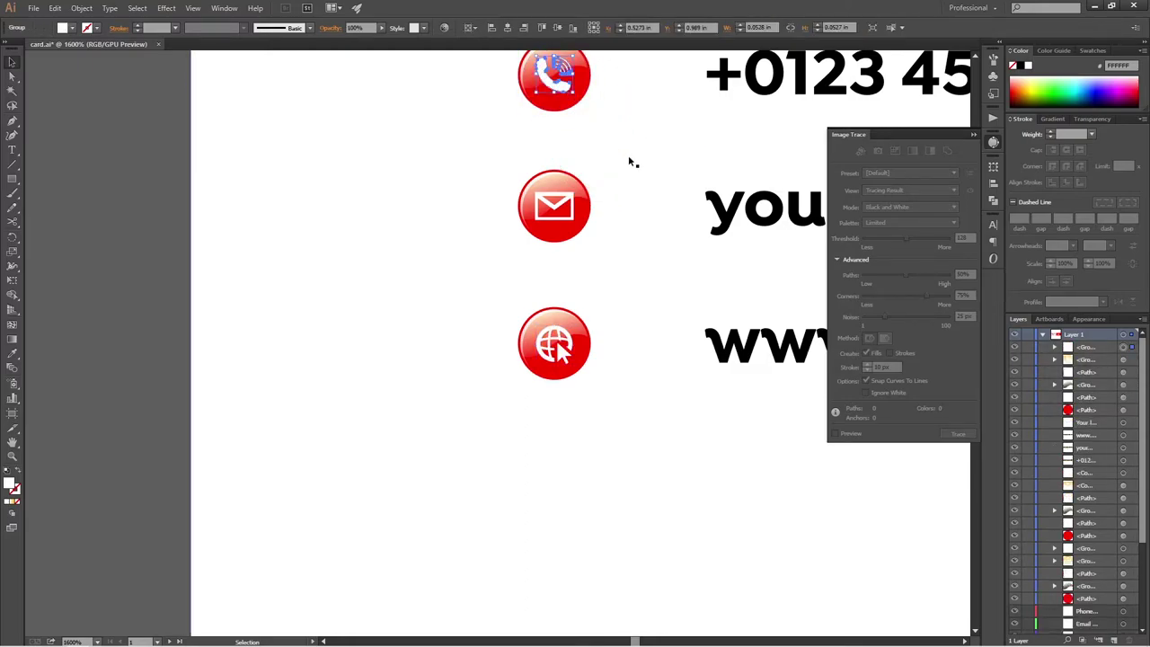
Step: Group the white phone, envelope and globe symbols together and lock the group
{"action": "key", "text": "shift"}
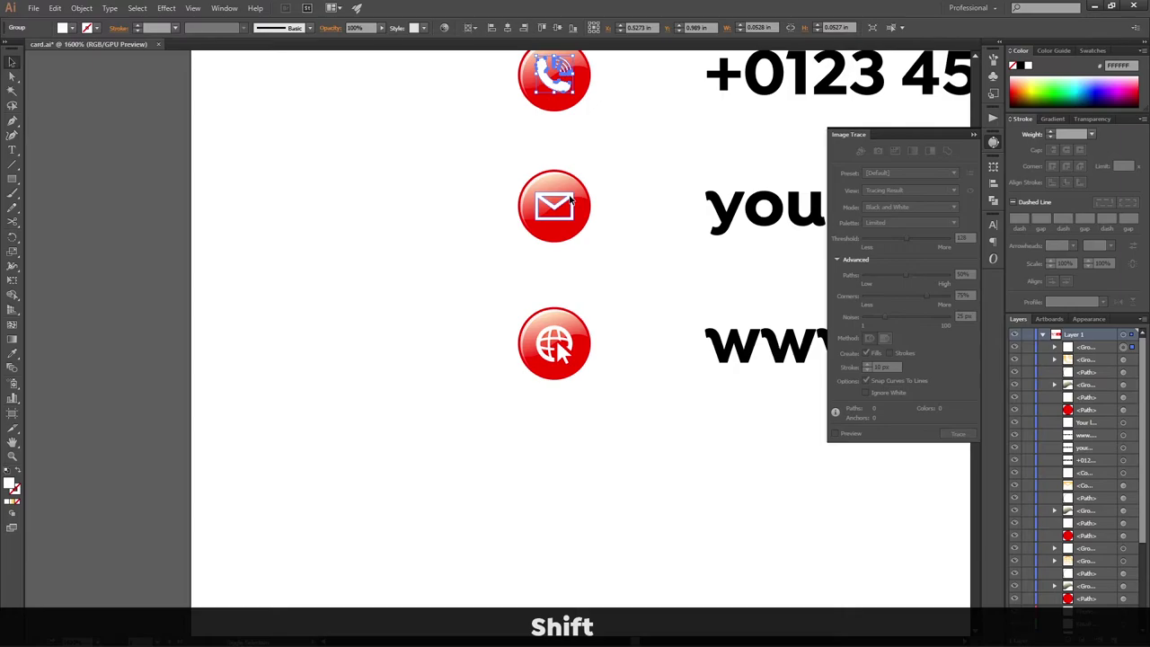
{"action": "left_click", "coordinate": [570, 199], "text": "shift"}
{"action": "left_click", "coordinate": [555, 337], "text": "shift"}
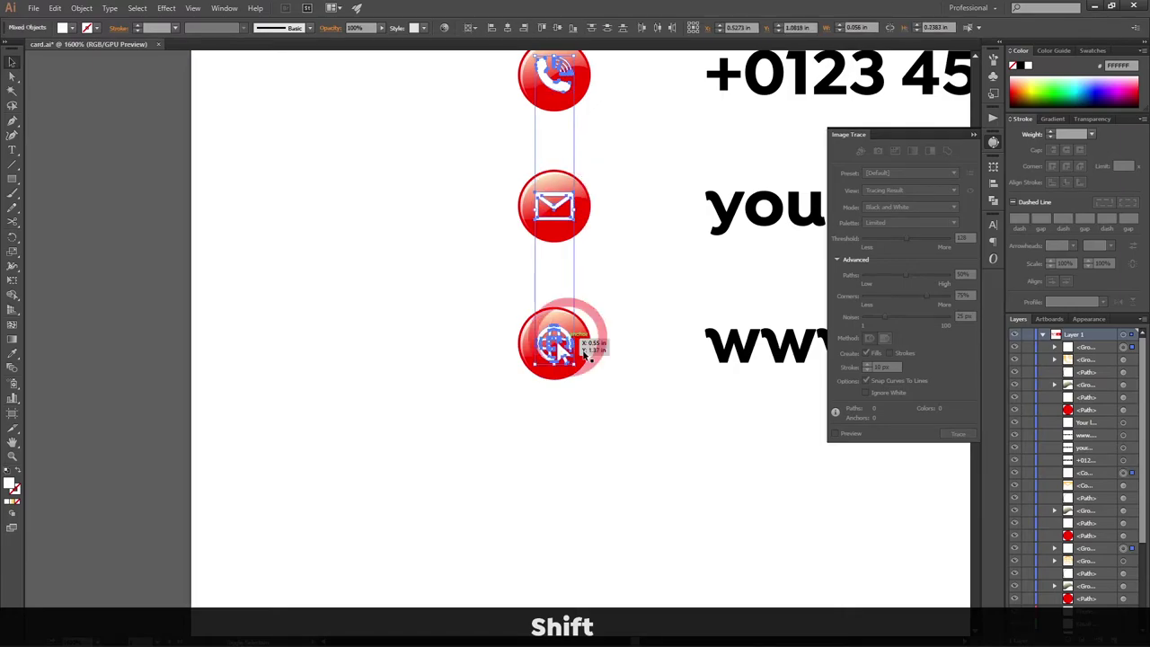
{"action": "key", "text": "ctrl+shift+g"}
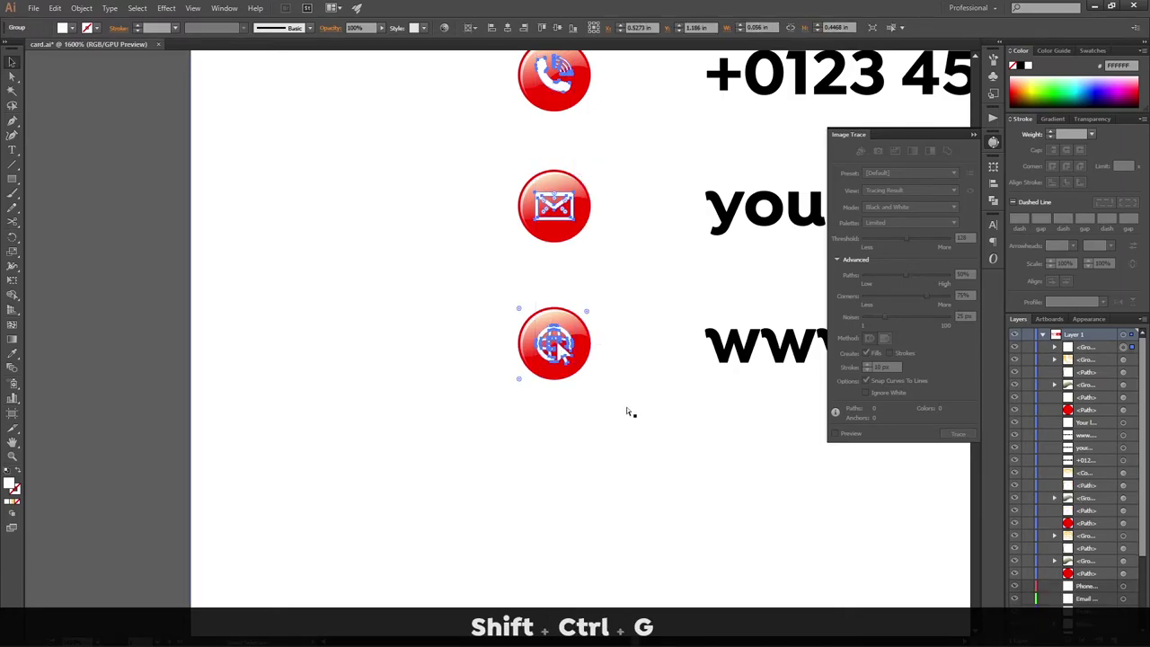
{"action": "key", "text": "ctrl+2"}
Step: Lock the white background rectangle of the front card
{"action": "scroll", "coordinate": [587, 405], "scroll_direction": "down", "scroll_amount": 1}
{"action": "left_click_drag", "start_coordinate": [604, 144], "coordinate": [550, 283]}
{"action": "key", "text": "ctrl+z"}
{"action": "left_click", "coordinate": [195, 404]}
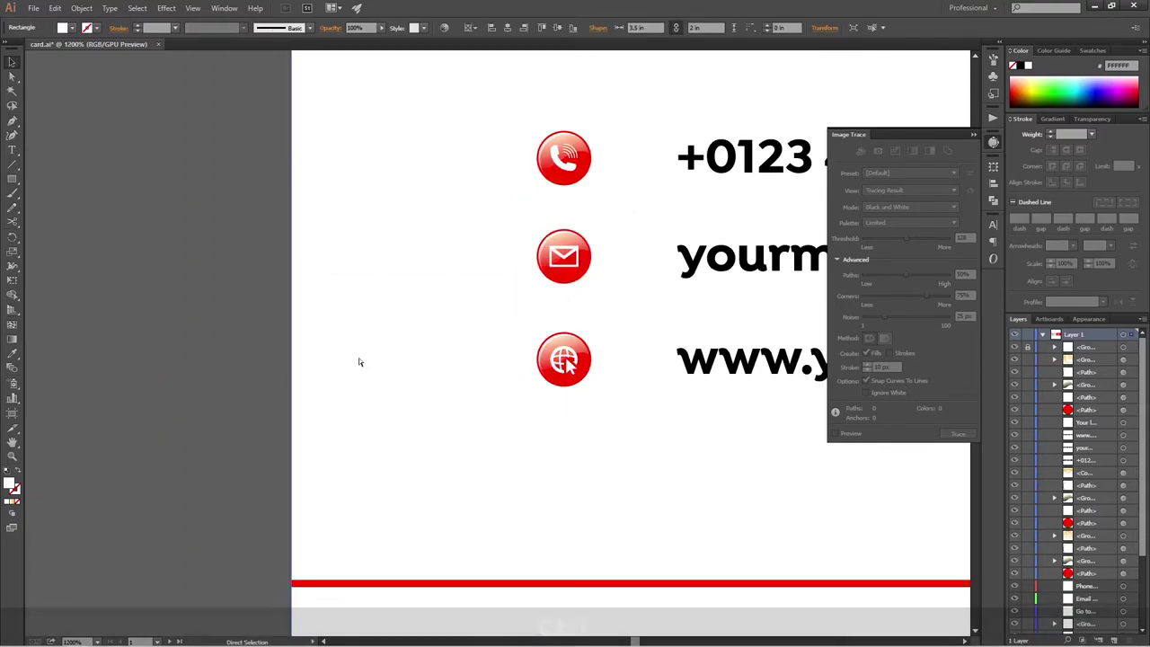
{"action": "key", "text": "ctrl+2"}
Step: Unite all the glossy circle shapes behind the three contact icons with Pathfinder
{"action": "left_click_drag", "start_coordinate": [629, 115], "coordinate": [454, 463]}
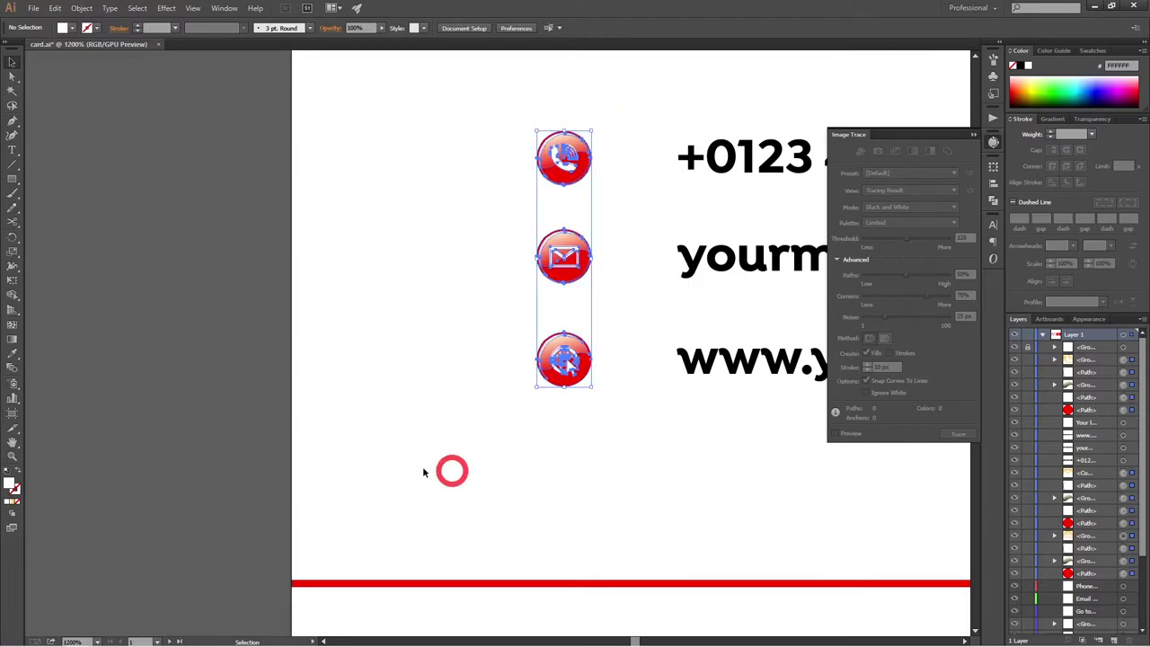
{"action": "left_click", "coordinate": [993, 200]}
{"action": "left_click", "coordinate": [853, 186]}
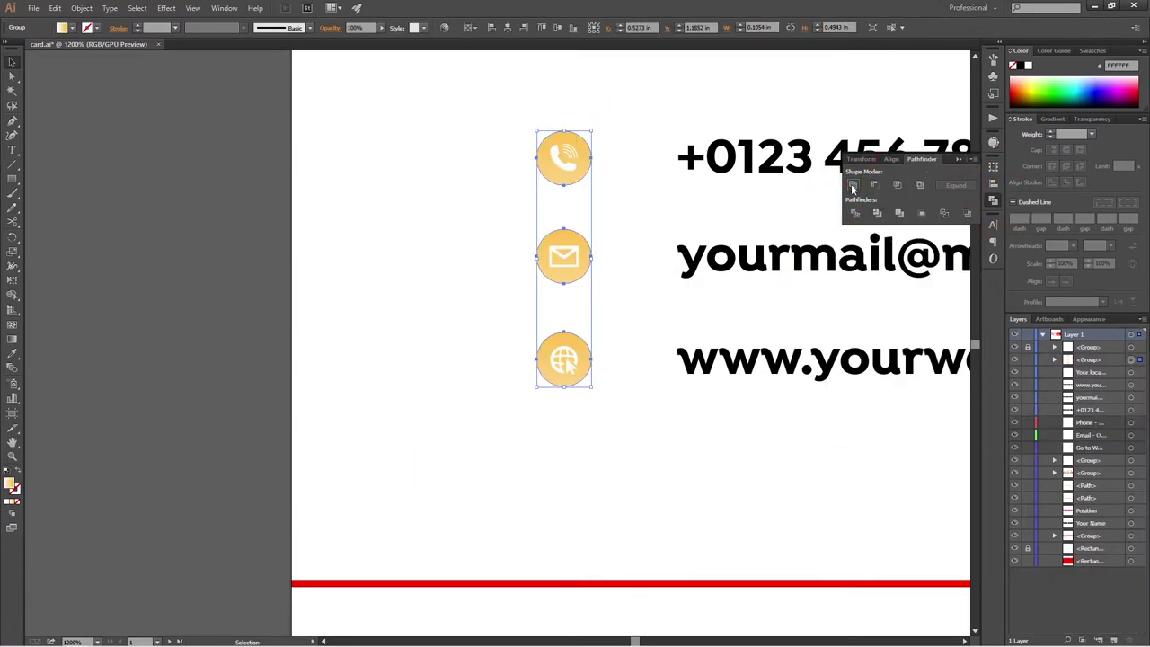
Step: Fill the united icon circles with solid red and deselect them
{"action": "scroll", "coordinate": [608, 269], "scroll_direction": "down", "scroll_amount": 5}
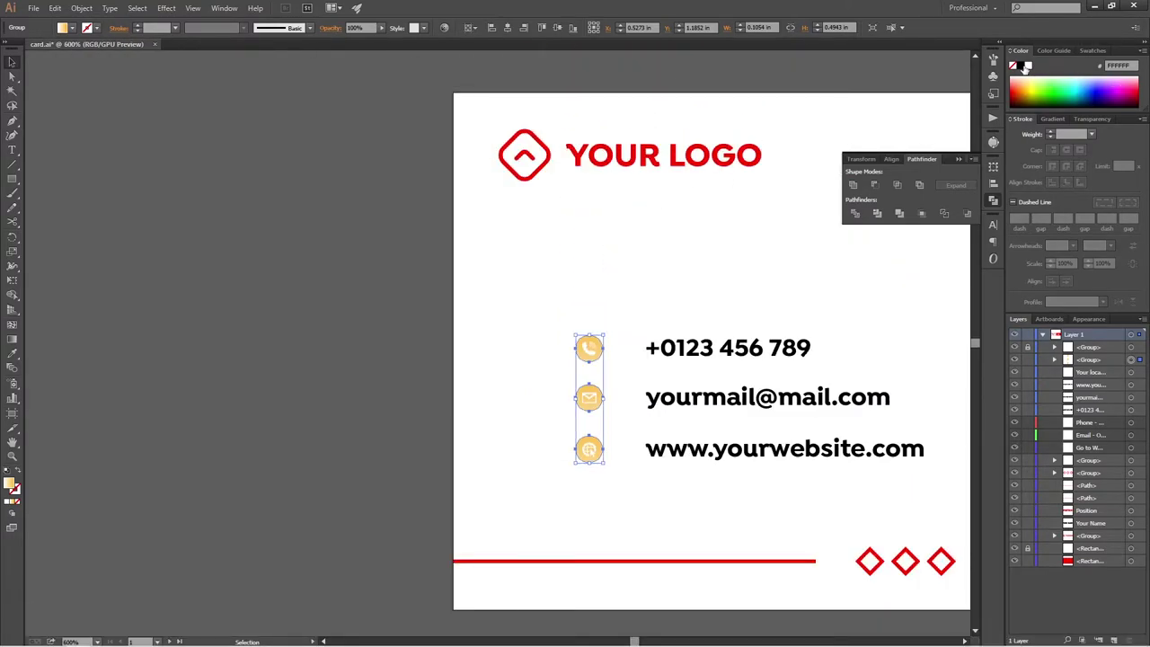
{"action": "left_click_drag", "start_coordinate": [1014, 103], "coordinate": [1012, 90]}
{"action": "key", "text": "v"}
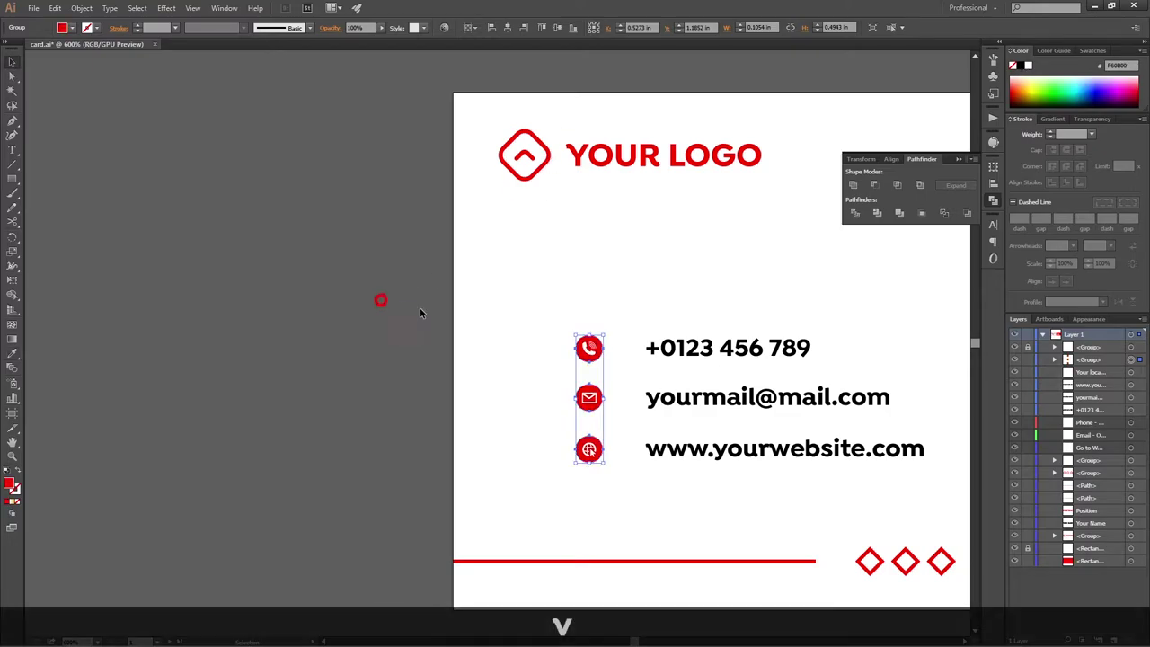
{"action": "left_click", "coordinate": [398, 308]}
Step: Unlock all objects and lock only the white background rectangle again
{"action": "key", "text": "ctrl+alt+2"}
{"action": "left_click", "coordinate": [554, 299]}
{"action": "key", "text": "ctrl+2"}
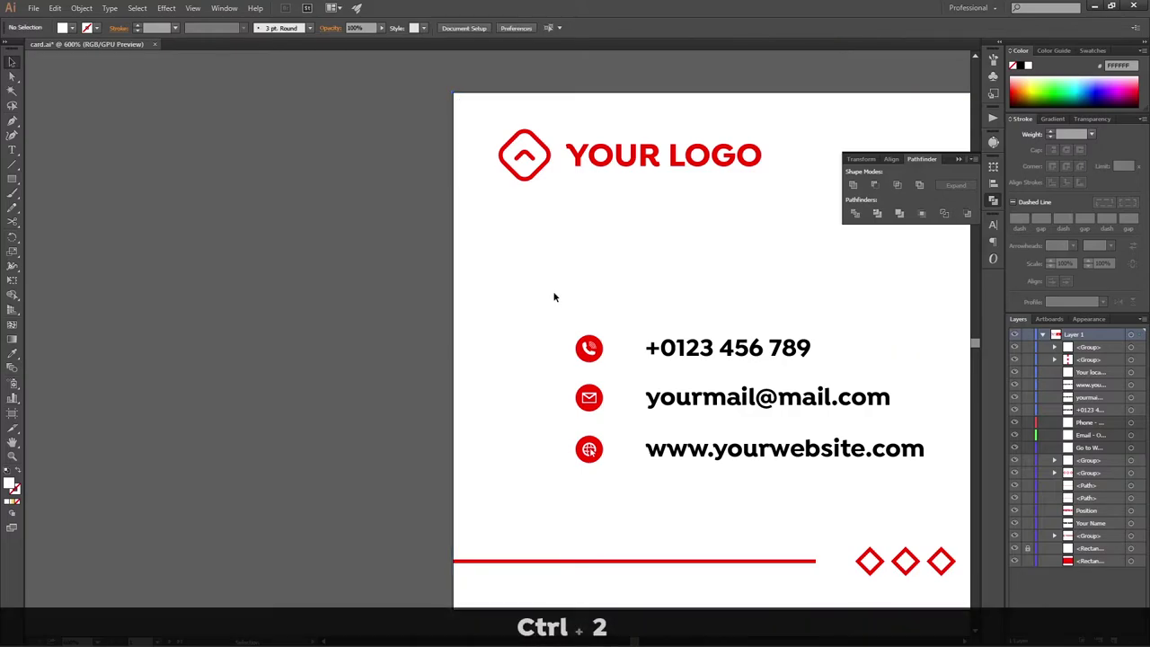
Step: Group the three red circles with their white contact symbols and deselect the group
{"action": "left_click_drag", "start_coordinate": [553, 298], "coordinate": [617, 377]}
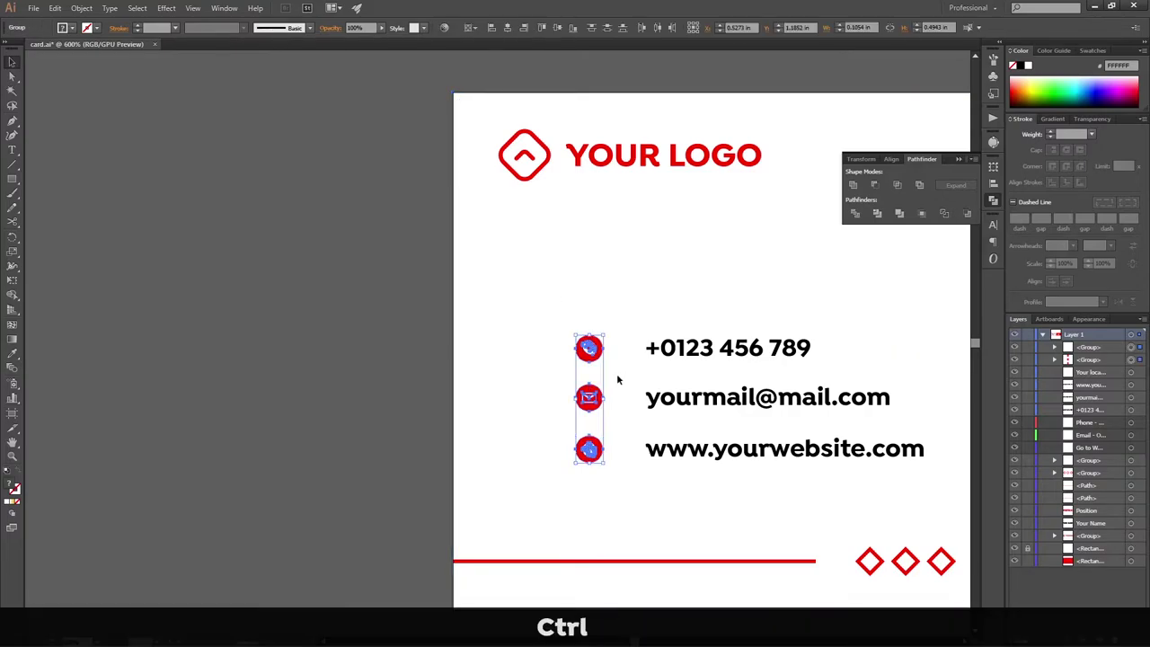
{"action": "key", "text": "ctrl+g"}
{"action": "left_click", "coordinate": [614, 359]}
{"action": "left_click_drag", "start_coordinate": [634, 325], "coordinate": [558, 489]}
{"action": "key", "text": "ctrl+g"}
{"action": "left_click", "coordinate": [585, 498]}
Step: Save the updated business card document
{"action": "scroll", "coordinate": [601, 491], "scroll_direction": "down", "scroll_amount": 3, "text": "alt"}
{"action": "scroll", "coordinate": [602, 490], "scroll_direction": "right", "scroll_amount": 5, "text": "ctrl"}
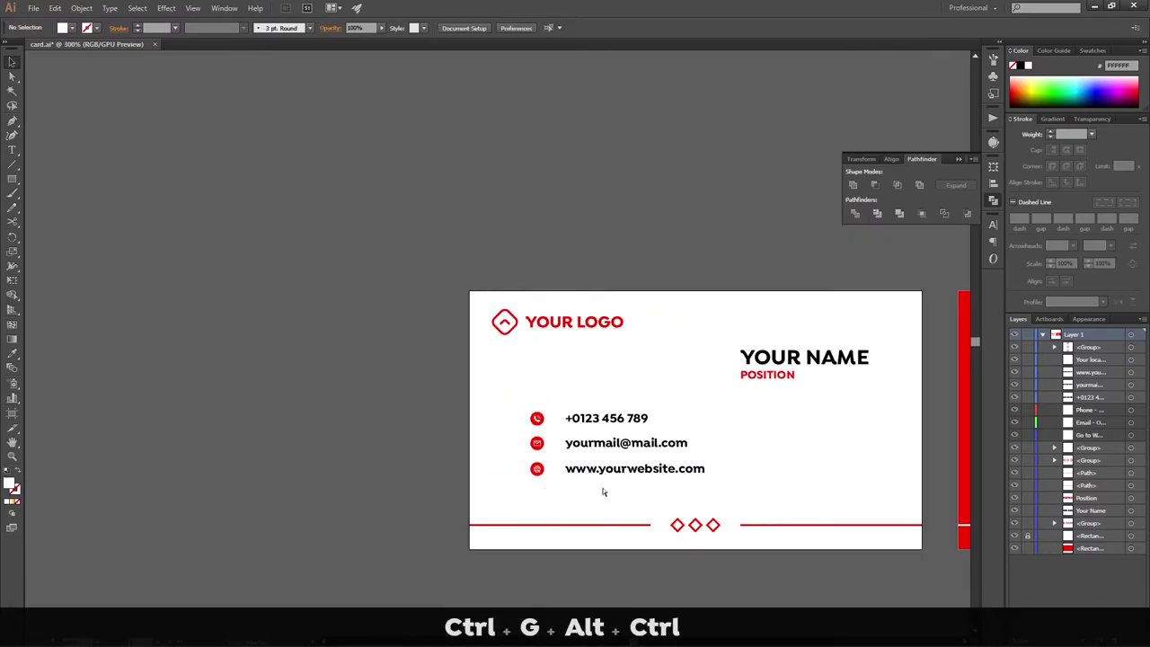
{"action": "scroll", "coordinate": [603, 491], "scroll_direction": "right", "scroll_amount": 1, "text": "ctrl"}
{"action": "scroll", "coordinate": [603, 492], "scroll_direction": "down", "scroll_amount": 3, "text": "alt"}
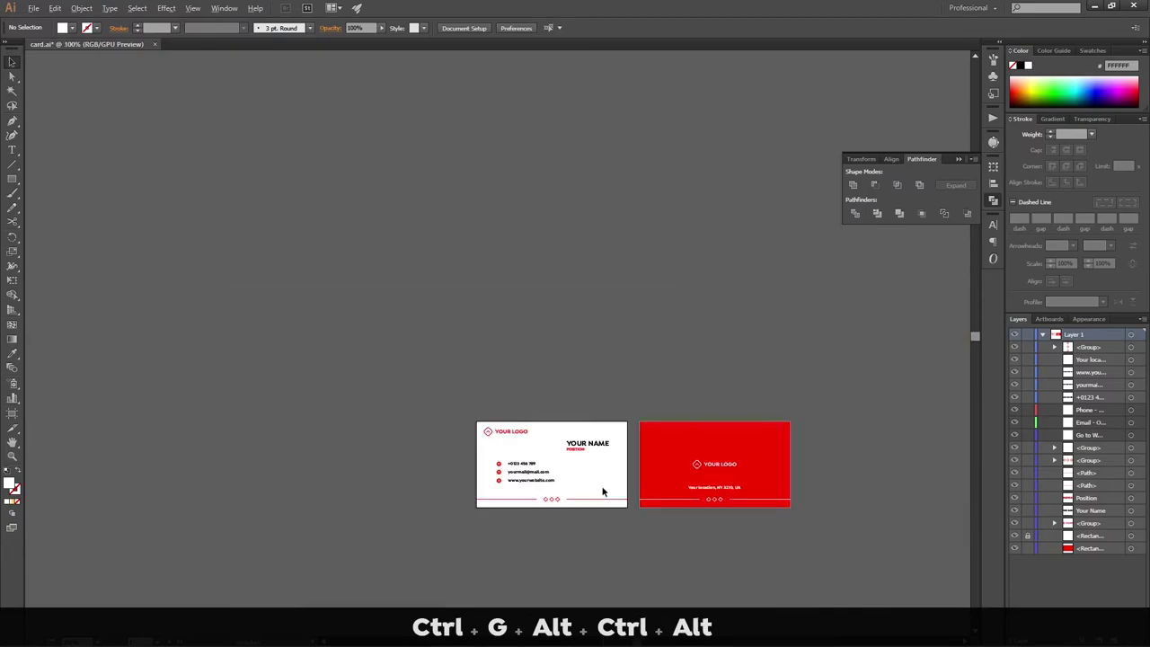
{"action": "scroll", "coordinate": [602, 492], "scroll_direction": "right", "scroll_amount": 3}
Step: Switch to Chrome and search the web for "sutterstock vector file size"
{"action": "mouse_move", "coordinate": [135, 645]}
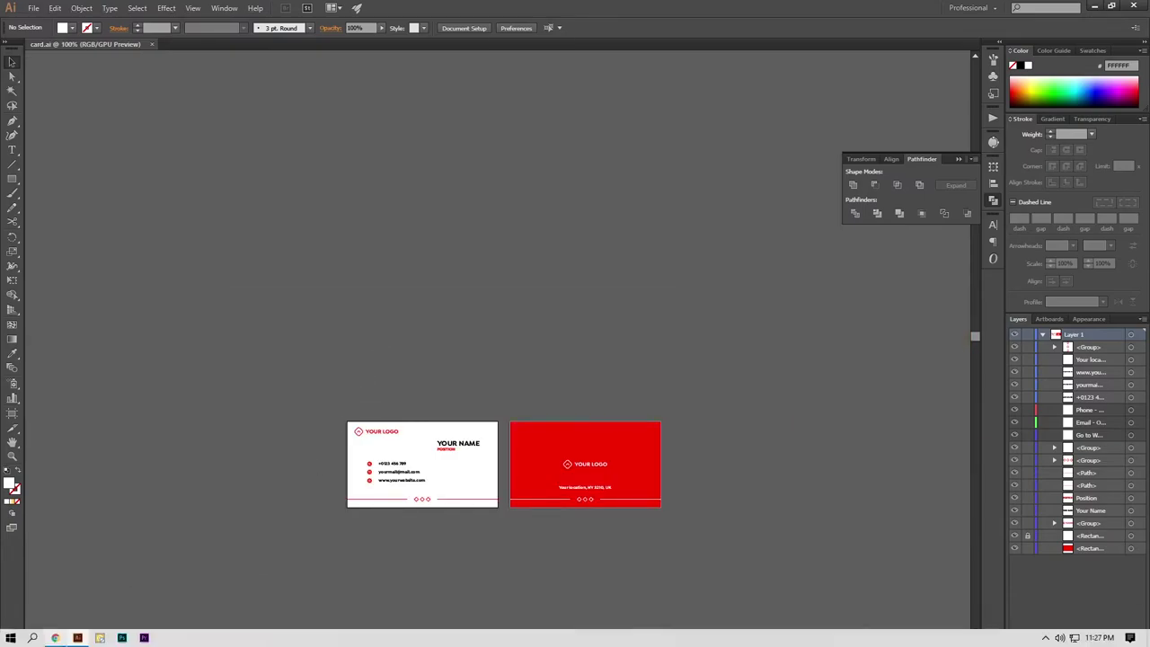
{"action": "left_click", "coordinate": [55, 639]}
{"action": "left_click", "coordinate": [274, 9]}
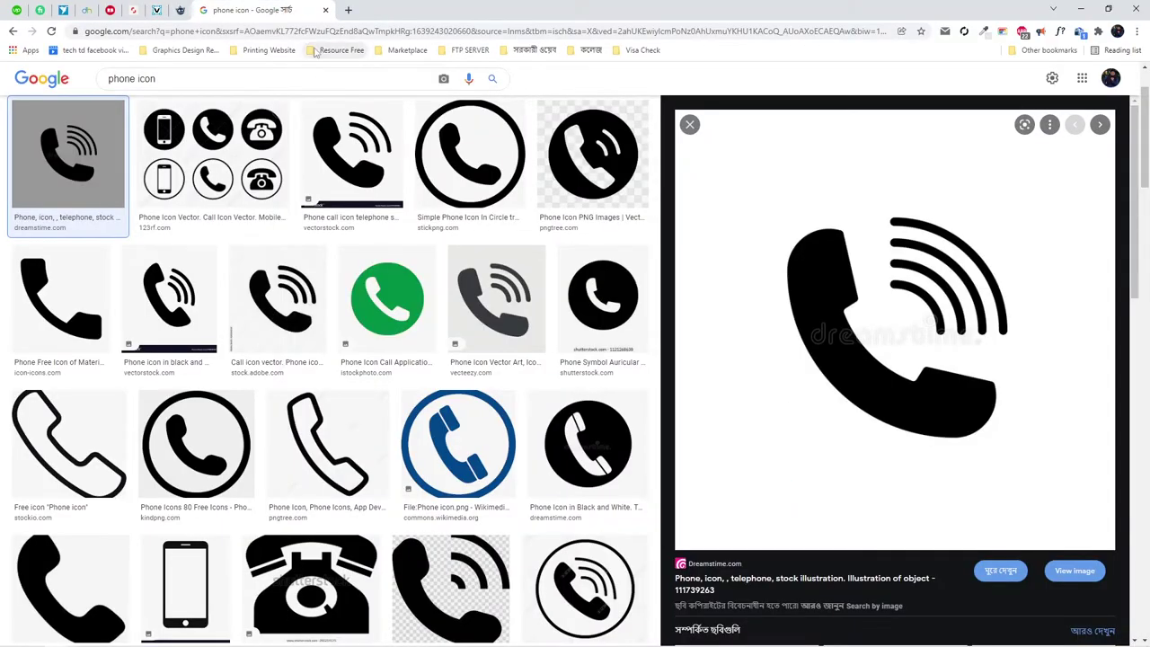
{"action": "left_click", "coordinate": [336, 30]}
{"action": "type", "text": "su"}
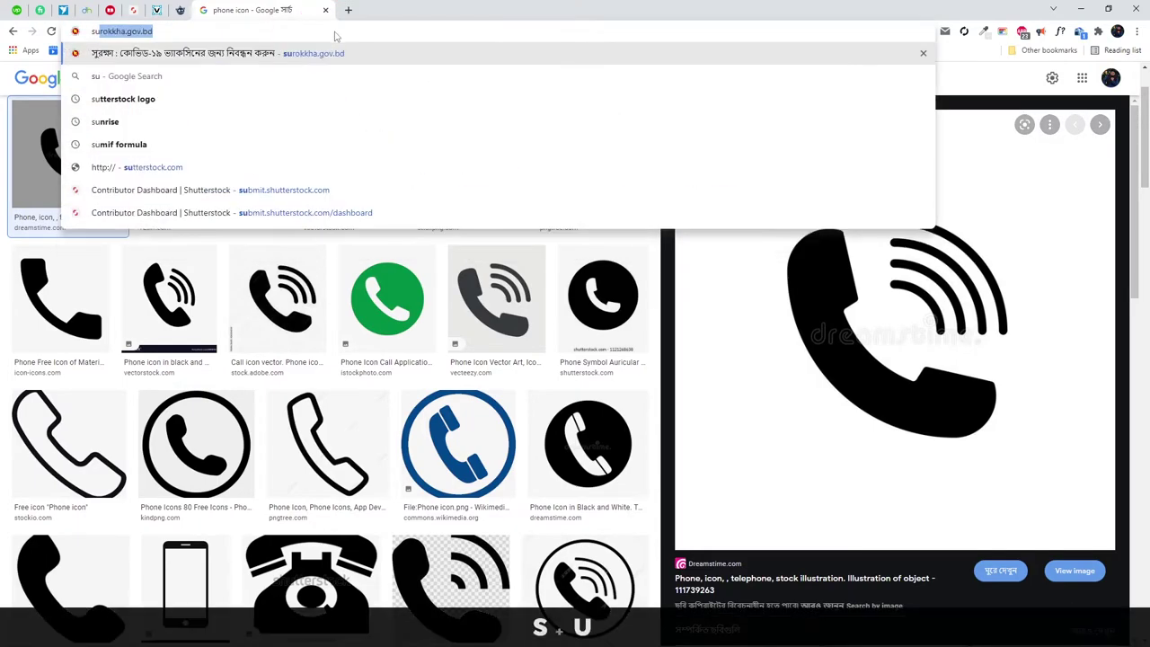
{"action": "type", "text": "tter"}
{"action": "key", "text": "Right"}
{"action": "key", "text": "BackSpace"}
{"action": "key", "text": "BackSpace"}
{"action": "key", "text": "BackSpace"}
{"action": "key", "text": "BackSpace"}
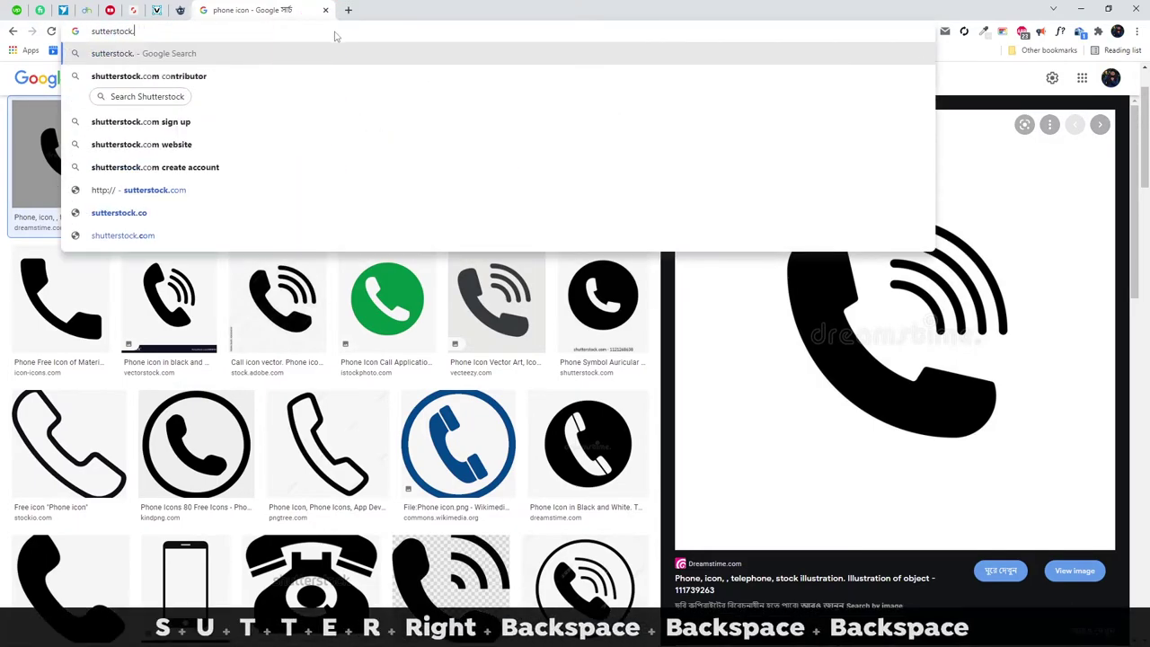
{"action": "type", "text": "vecti"}
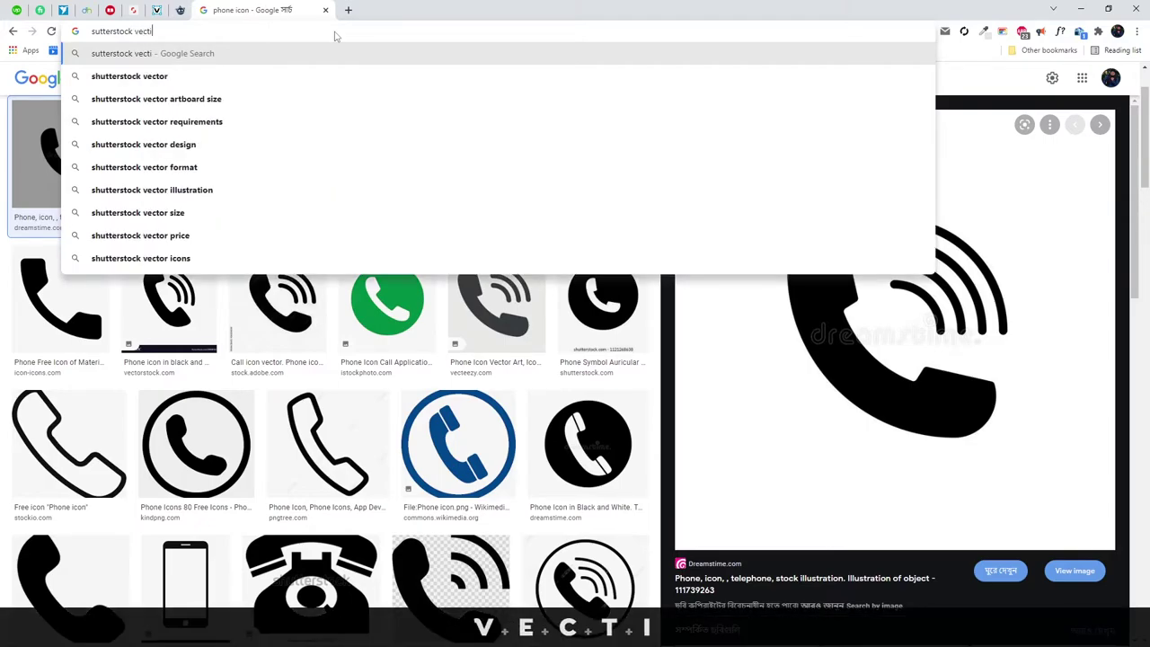
{"action": "key", "text": "BackSpace"}
{"action": "type", "text": "or file size"}
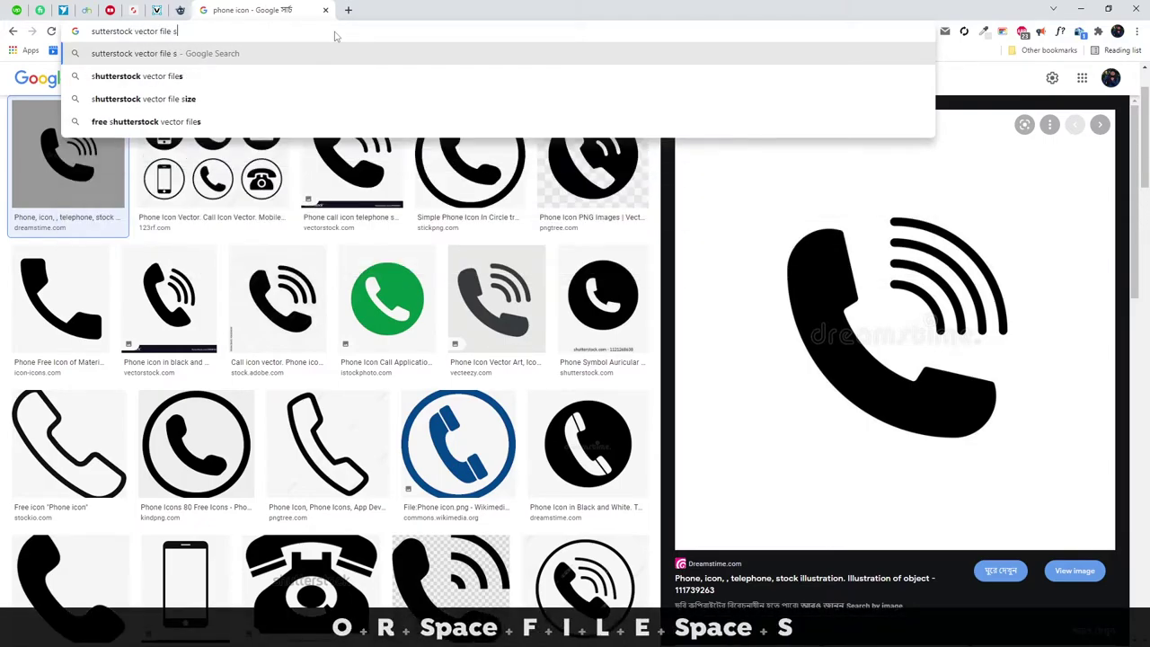
{"action": "key", "text": "Return"}
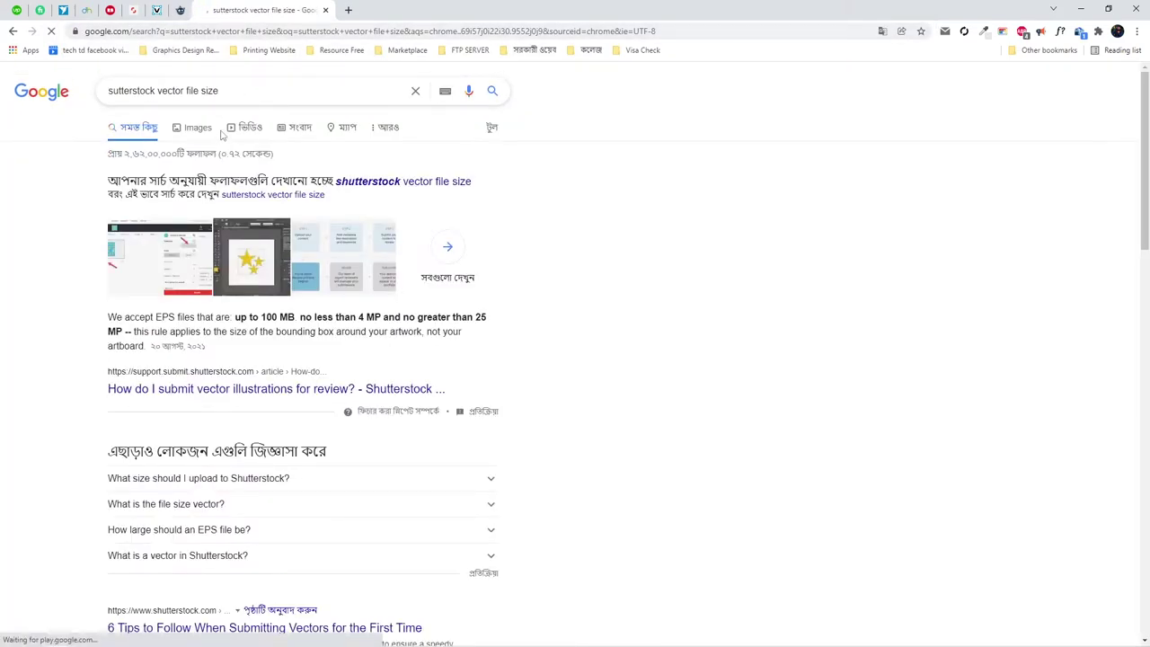
Step: Open the Shutterstock support article on submitting vector illustrations and examine its file size requirements for EPS files
{"action": "scroll", "coordinate": [175, 316], "scroll_direction": "down", "scroll_amount": 1}
{"action": "left_click", "coordinate": [211, 327]}
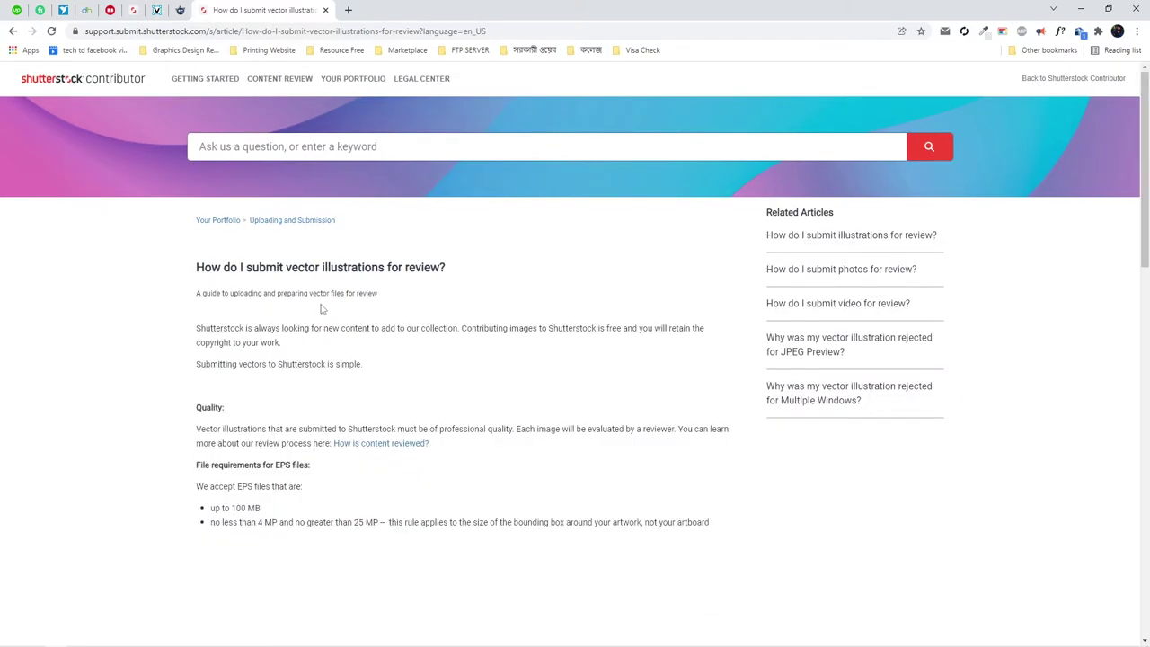
{"action": "scroll", "coordinate": [328, 323], "scroll_direction": "down", "scroll_amount": 2}
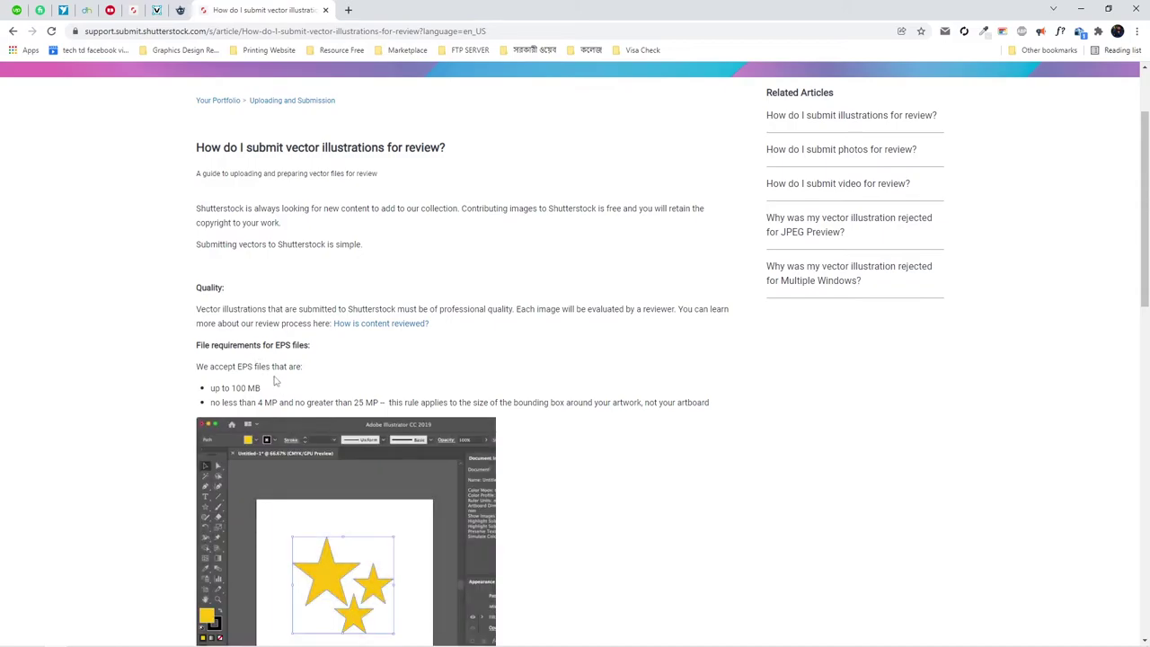
{"action": "scroll", "coordinate": [271, 371], "scroll_direction": "down", "scroll_amount": 1}
{"action": "scroll", "coordinate": [368, 318], "scroll_direction": "down", "scroll_amount": 8}
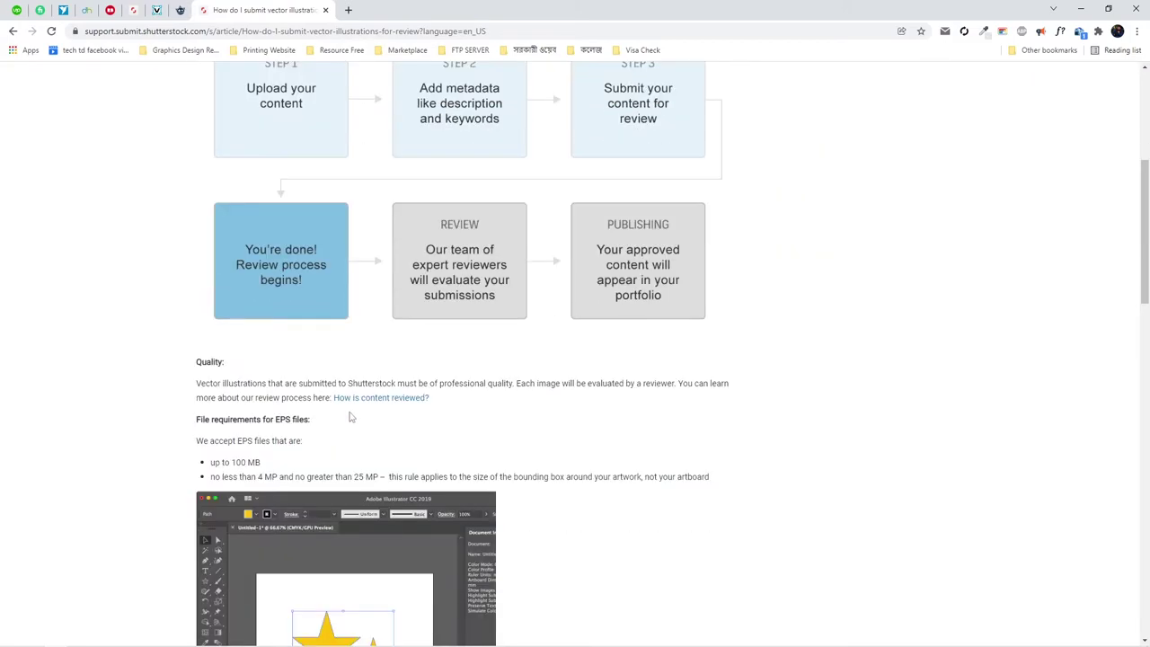
{"action": "scroll", "coordinate": [283, 435], "scroll_direction": "down", "scroll_amount": 4}
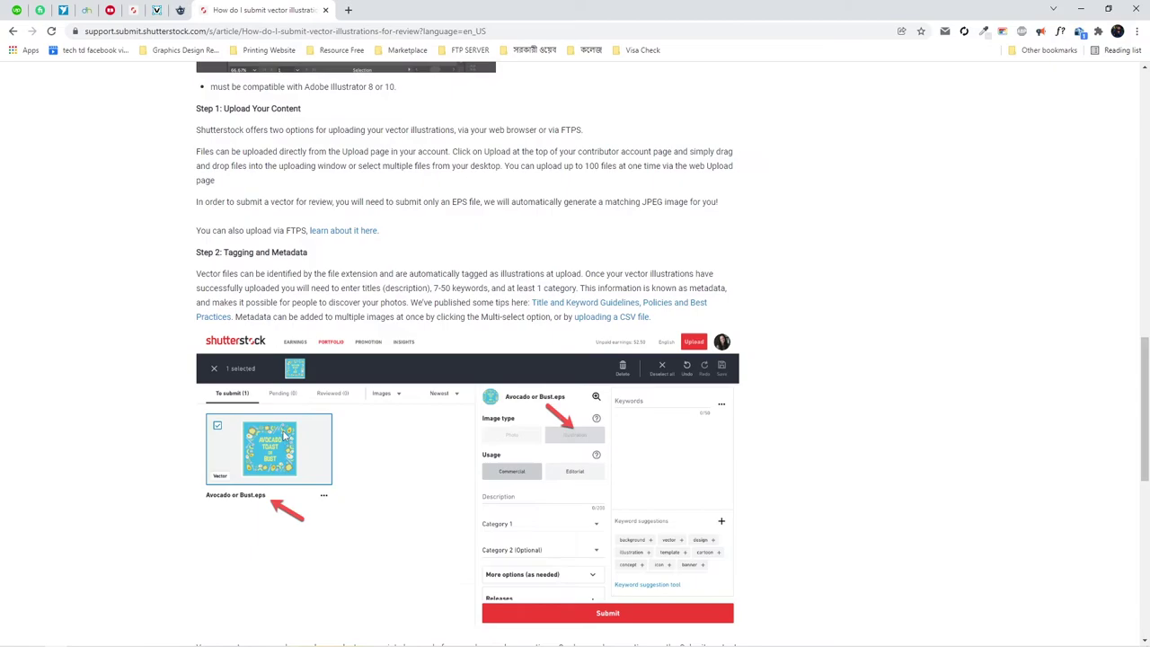
{"action": "scroll", "coordinate": [300, 418], "scroll_direction": "up", "scroll_amount": 8}
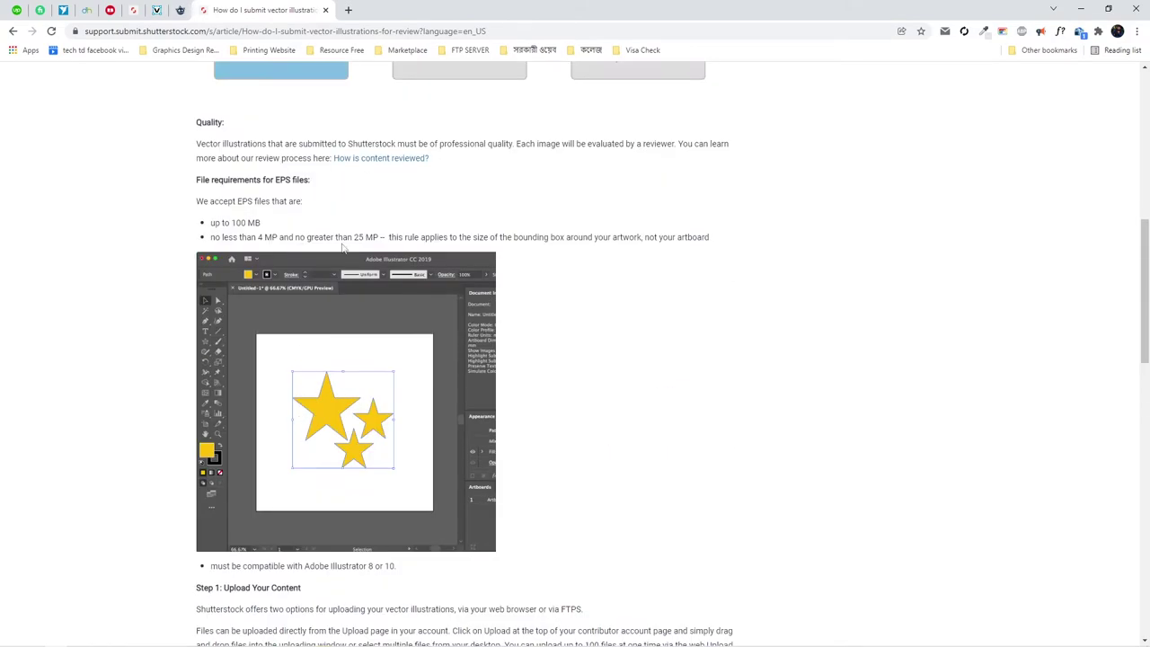
{"action": "left_click_drag", "start_coordinate": [356, 238], "coordinate": [379, 237]}
Step: Read the article's upload, tagging and submission instructions and recheck the EPS megapixel limits
{"action": "scroll", "coordinate": [419, 356], "scroll_direction": "down", "scroll_amount": 4}
{"action": "scroll", "coordinate": [422, 370], "scroll_direction": "down", "scroll_amount": 13}
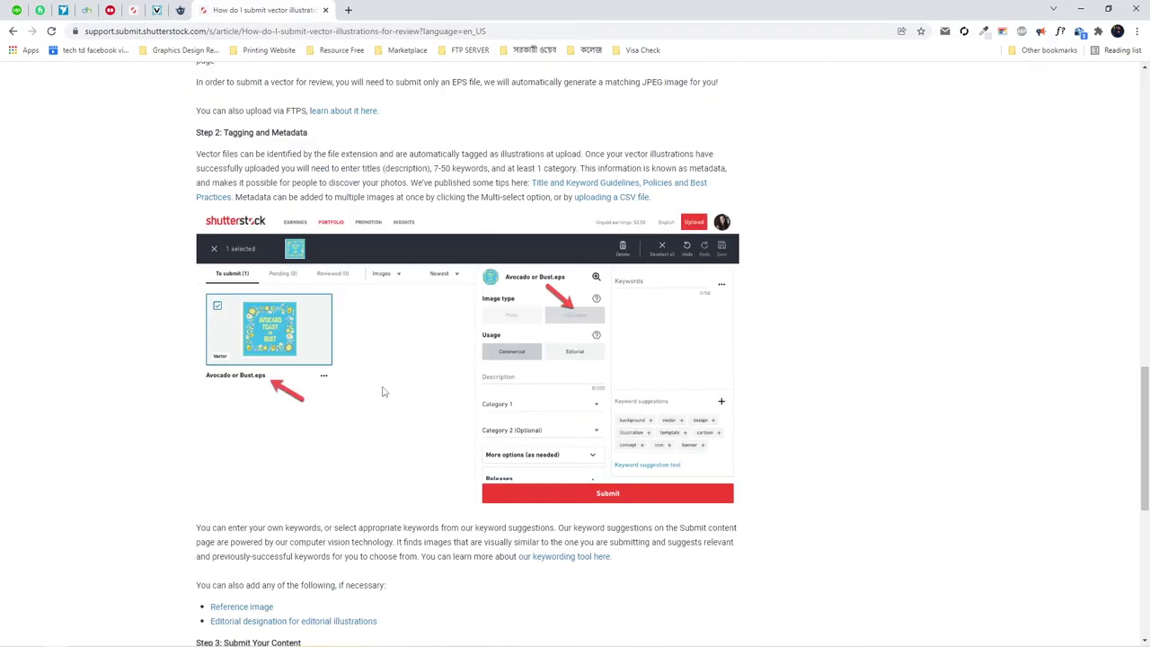
{"action": "scroll", "coordinate": [383, 391], "scroll_direction": "up", "scroll_amount": 3}
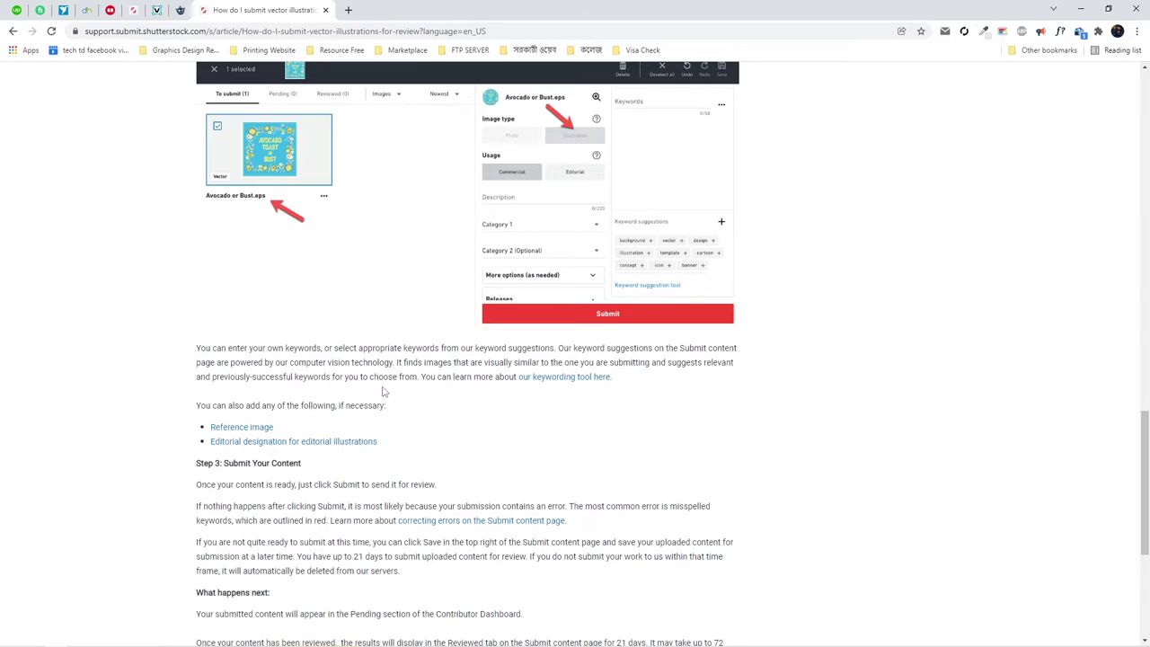
{"action": "scroll", "coordinate": [383, 391], "scroll_direction": "up", "scroll_amount": 16}
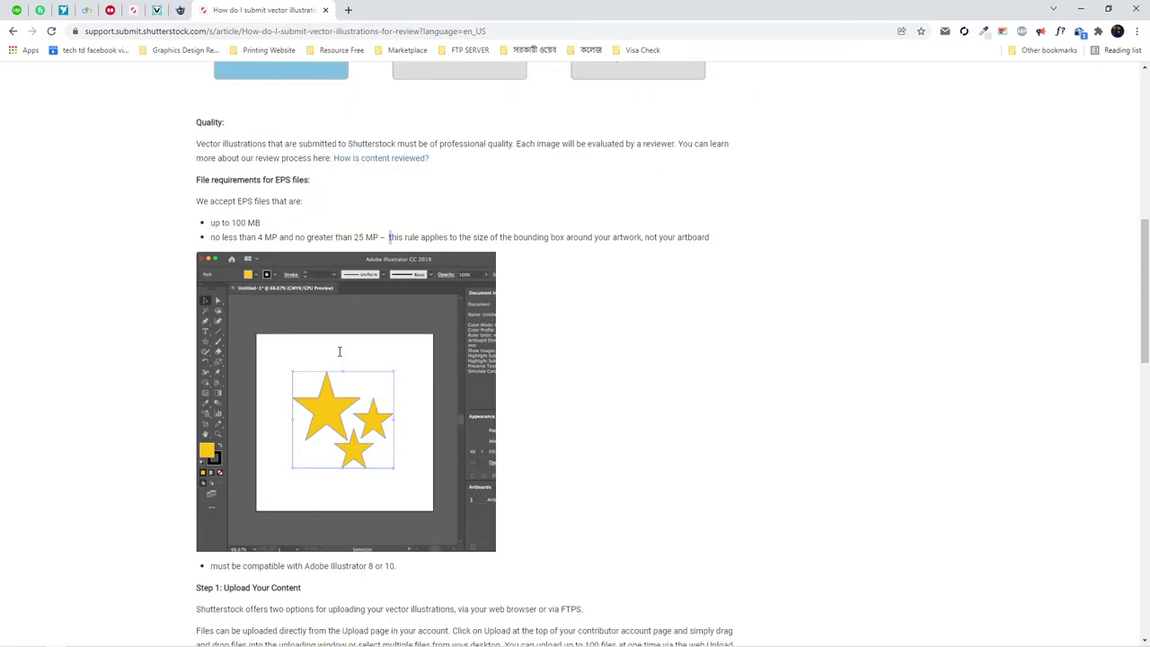
{"action": "scroll", "coordinate": [340, 351], "scroll_direction": "up", "scroll_amount": 6}
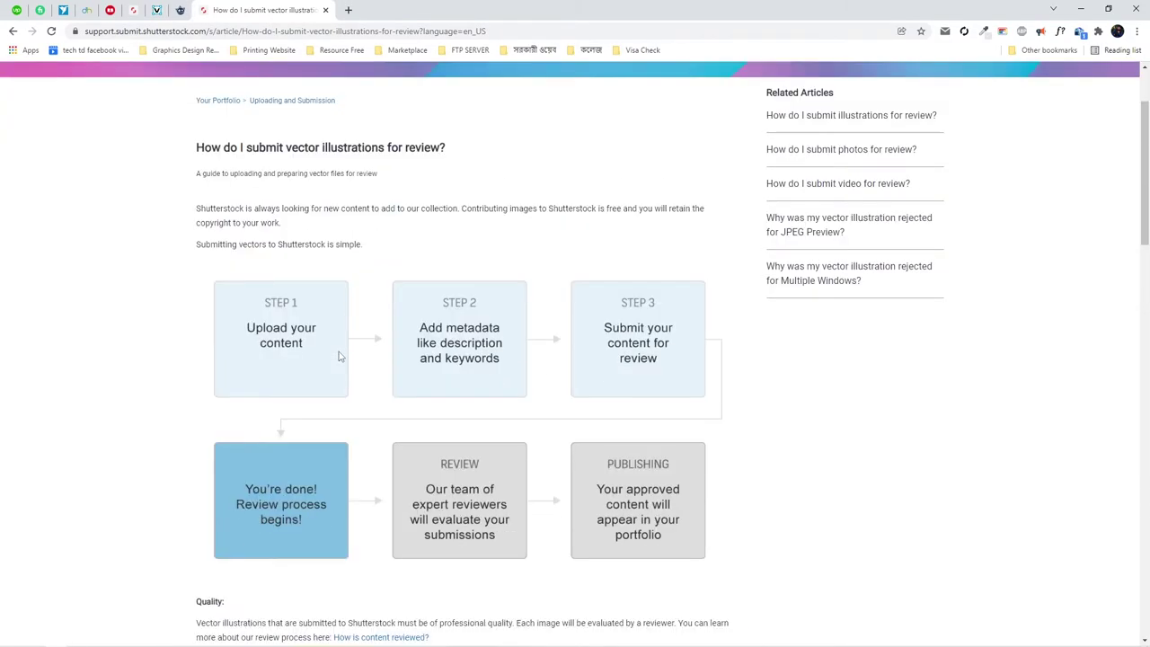
{"action": "scroll", "coordinate": [338, 355], "scroll_direction": "down", "scroll_amount": 3}
{"action": "scroll", "coordinate": [339, 357], "scroll_direction": "down", "scroll_amount": 3}
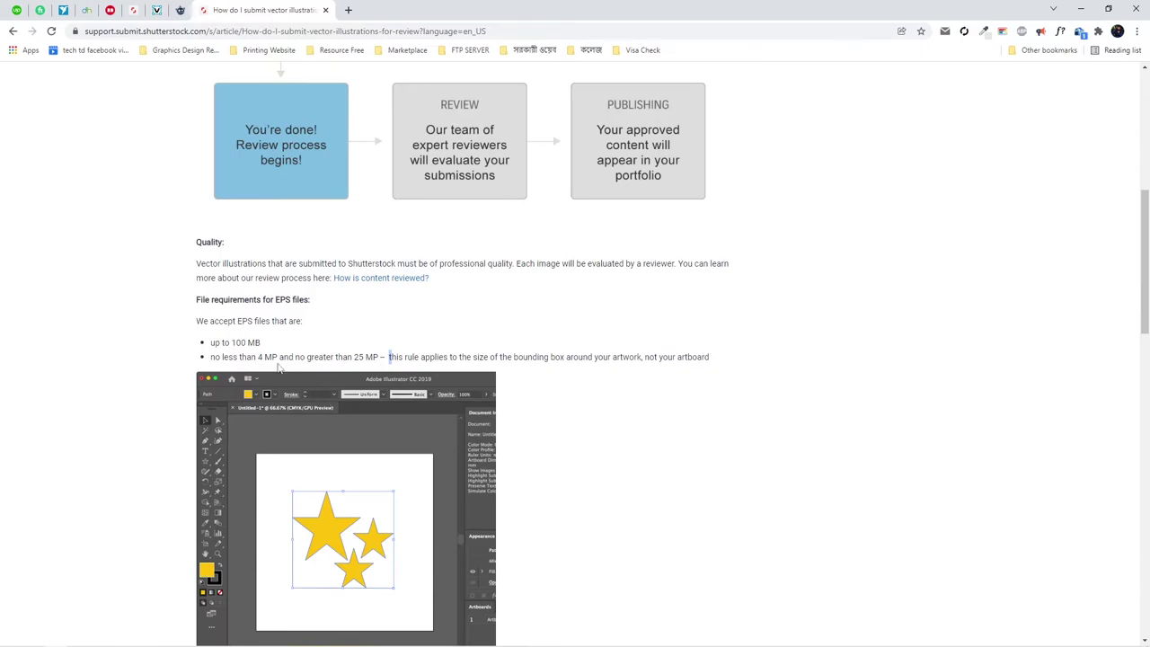
{"action": "scroll", "coordinate": [279, 366], "scroll_direction": "down", "scroll_amount": 8}
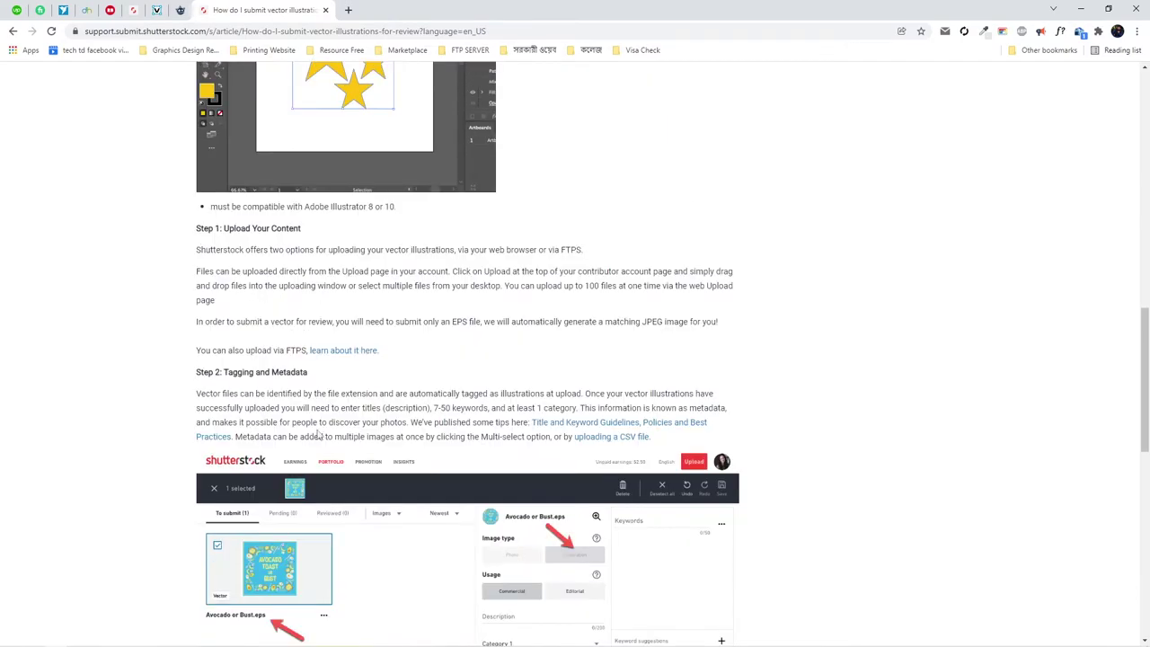
{"action": "scroll", "coordinate": [351, 363], "scroll_direction": "down", "scroll_amount": 2}
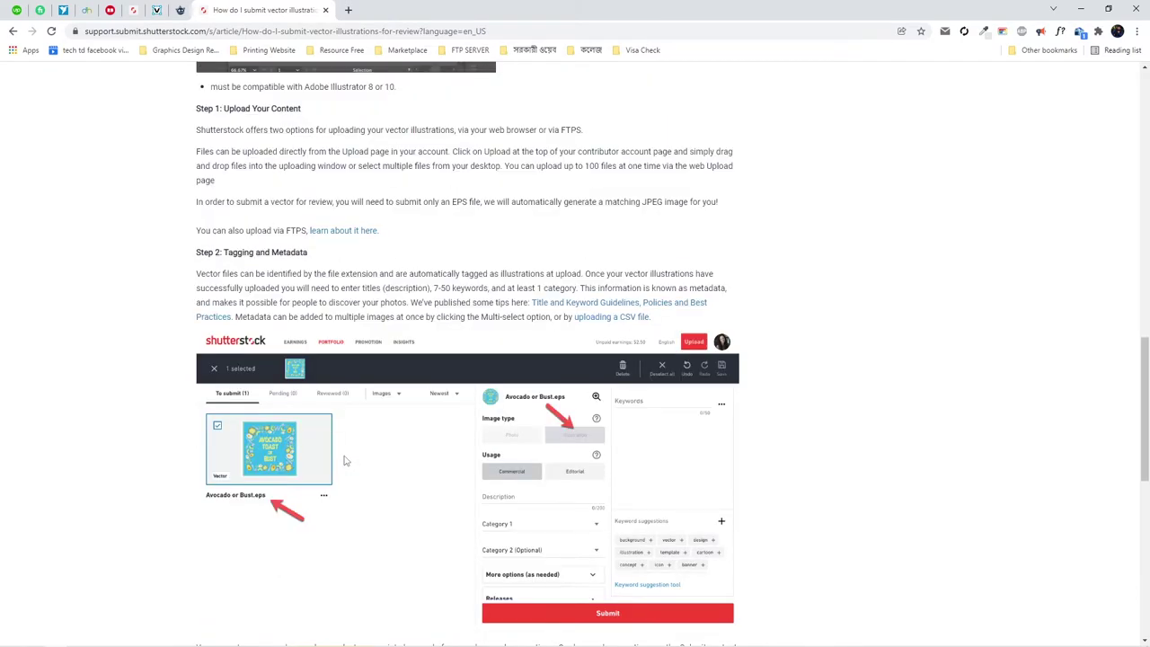
{"action": "scroll", "coordinate": [345, 461], "scroll_direction": "down", "scroll_amount": 6}
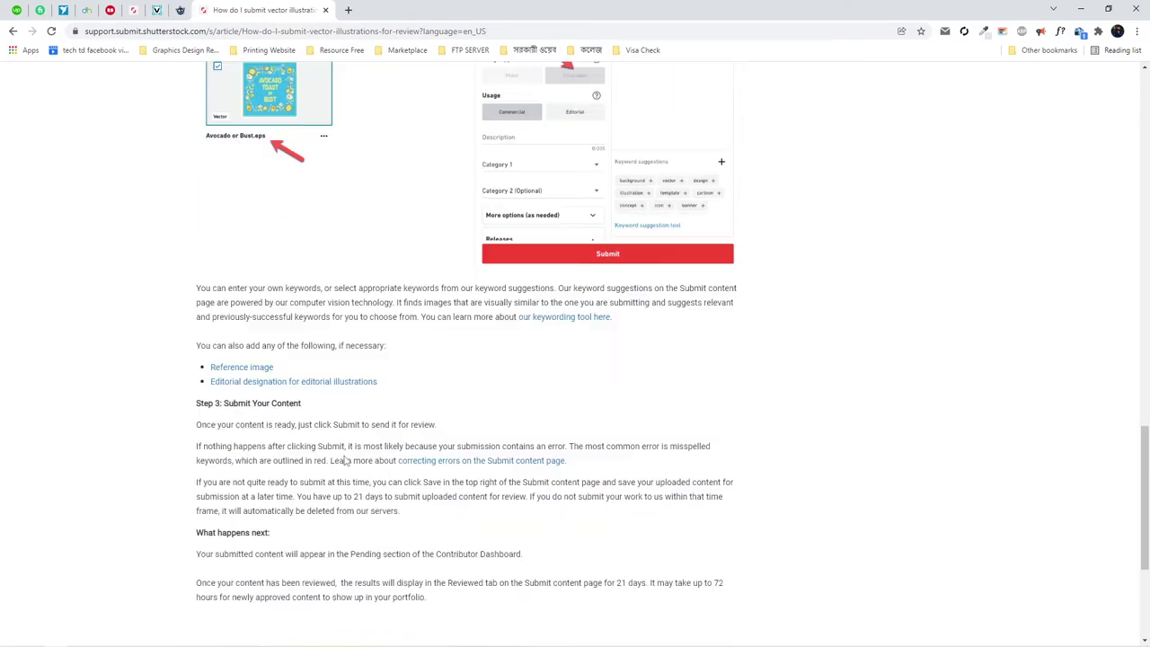
{"action": "scroll", "coordinate": [344, 461], "scroll_direction": "down", "scroll_amount": 1}
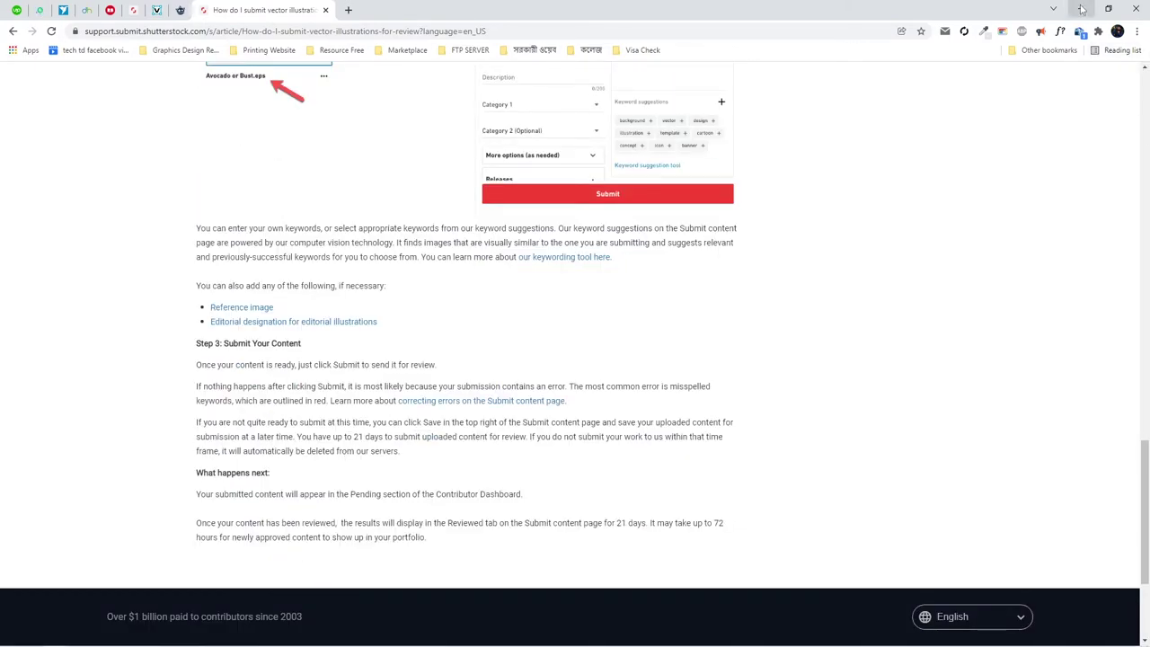
Step: Switch to Illustrator and create a new document from the Web profile with one artboard of 2500 × 2500 px
{"action": "left_click", "coordinate": [1082, 9]}
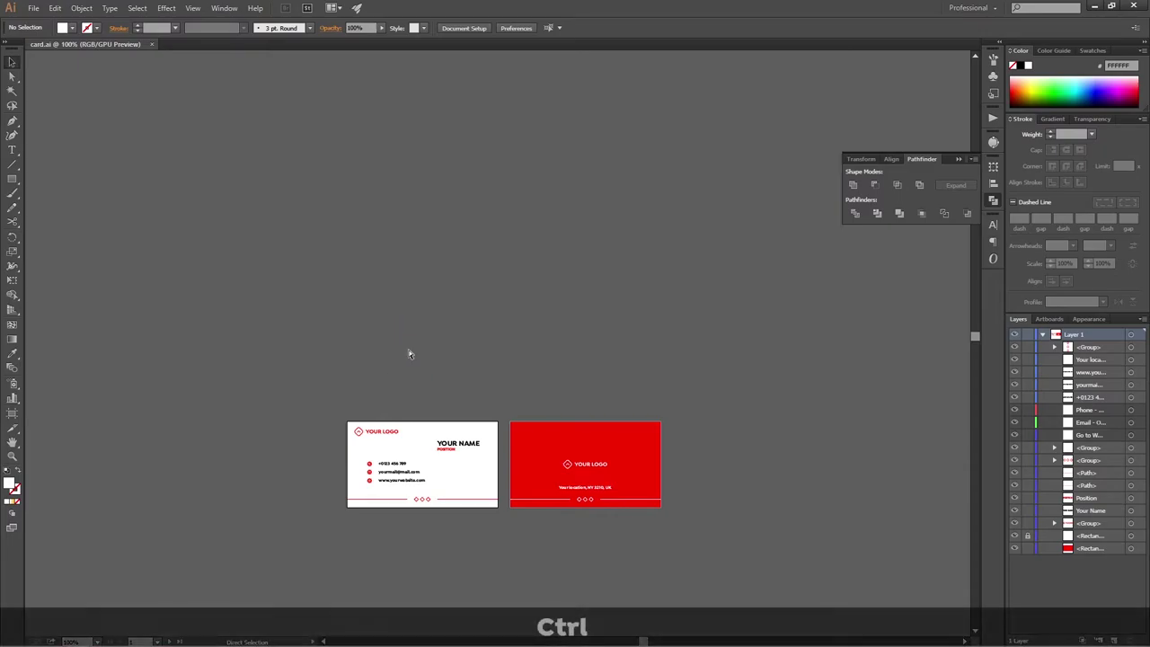
{"action": "key", "text": "ctrl+n"}
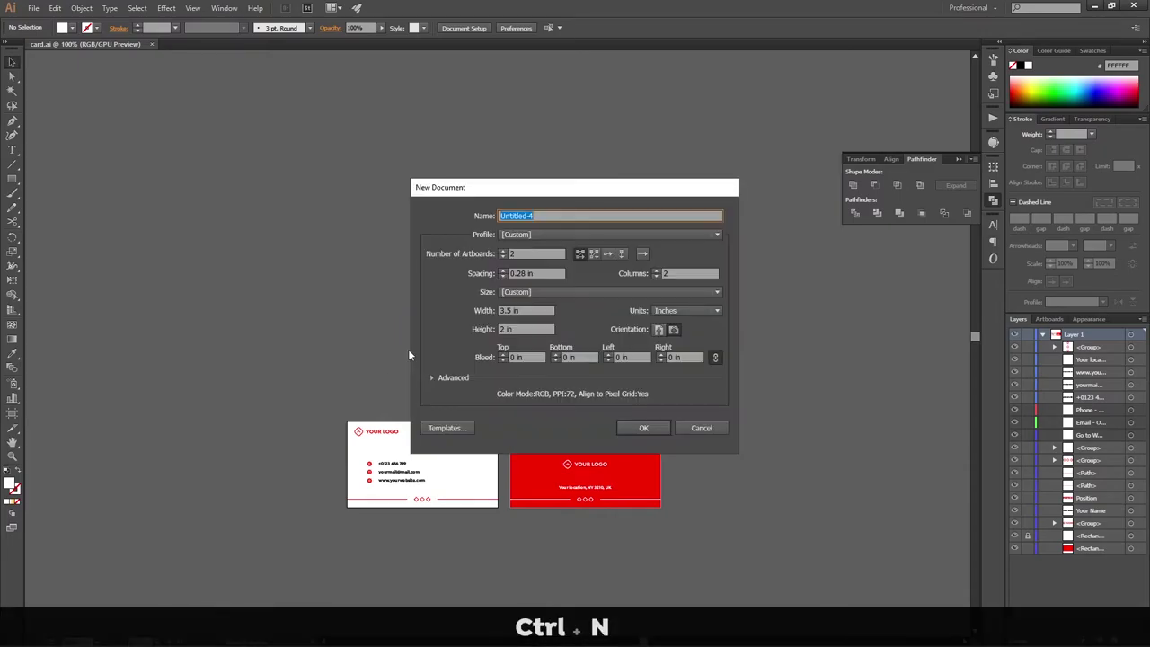
{"action": "left_click", "coordinate": [558, 234]}
{"action": "left_click", "coordinate": [544, 277]}
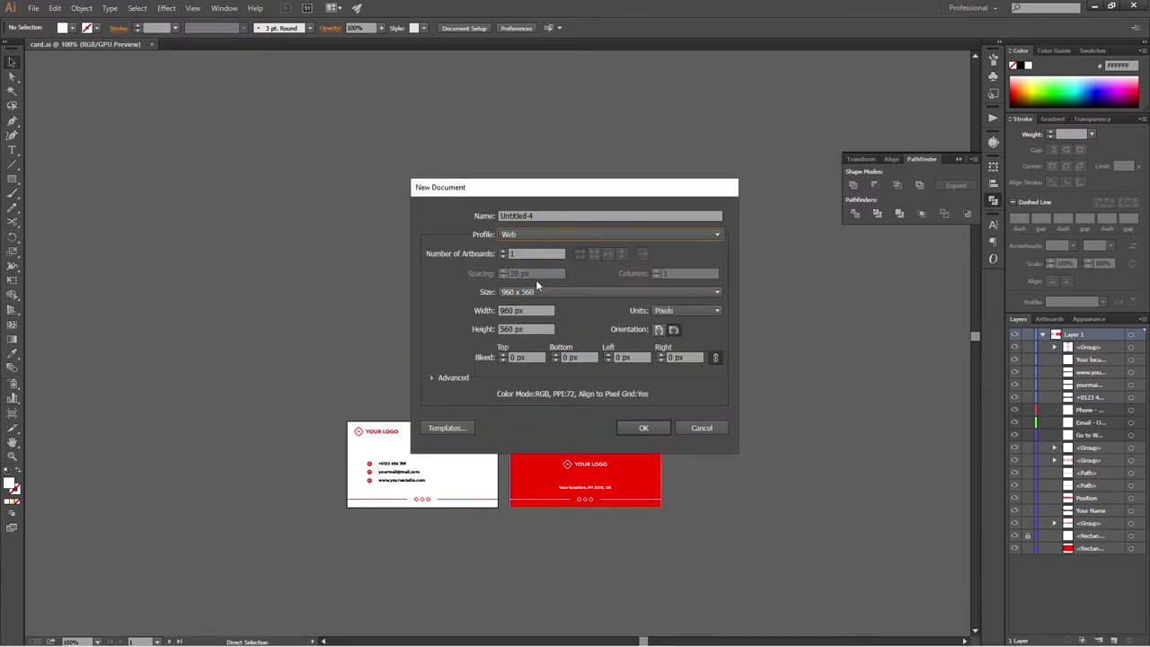
{"action": "left_click", "coordinate": [539, 310]}
{"action": "type", "text": "2500"}
{"action": "key", "text": "Tab"}
{"action": "type", "text": "2500"}
{"action": "key", "text": "Tab"}
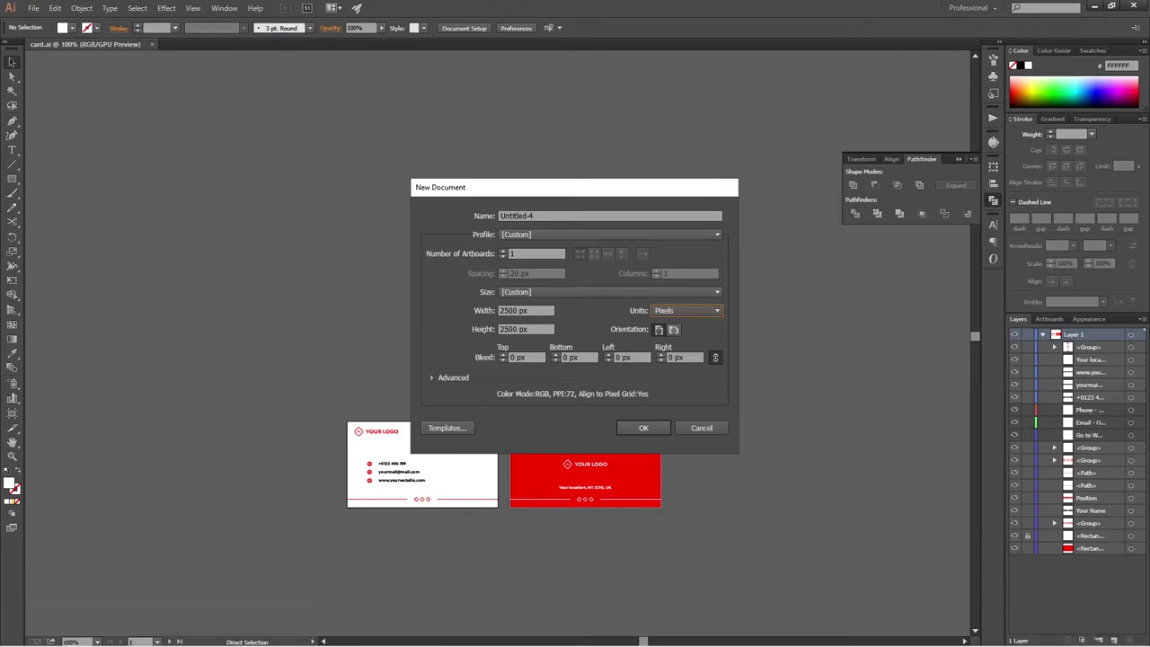
{"action": "left_click", "coordinate": [644, 427]}
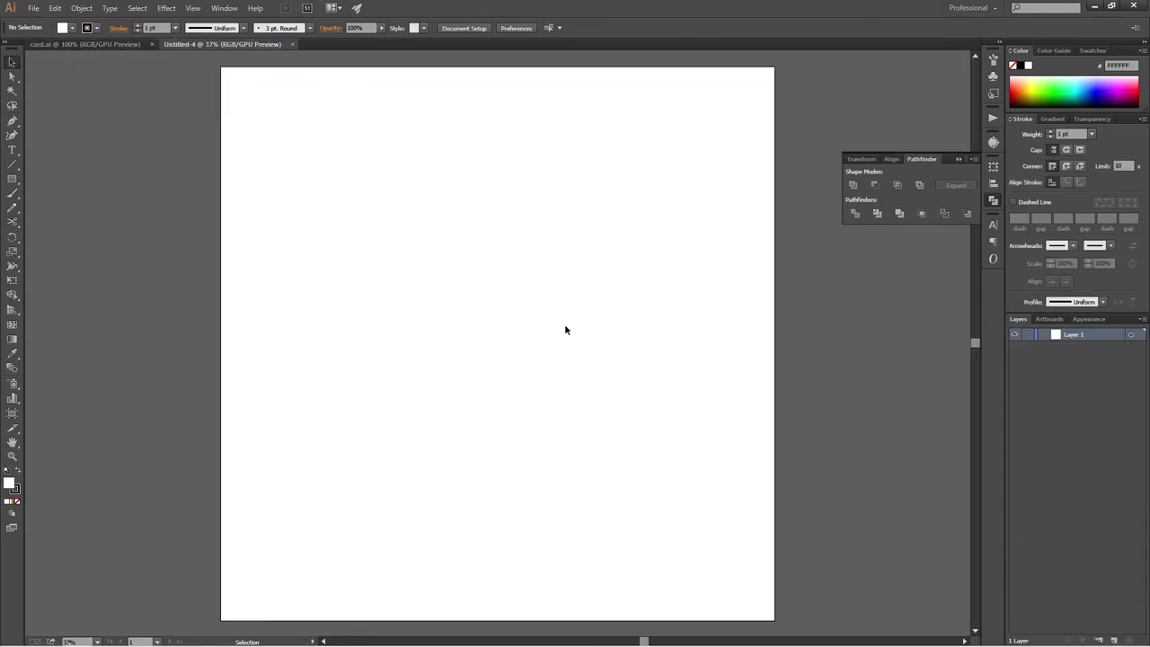
{"action": "scroll", "coordinate": [564, 323], "scroll_direction": "down", "scroll_amount": 2}
{"action": "scroll", "coordinate": [565, 329], "scroll_direction": "down", "scroll_amount": 1}
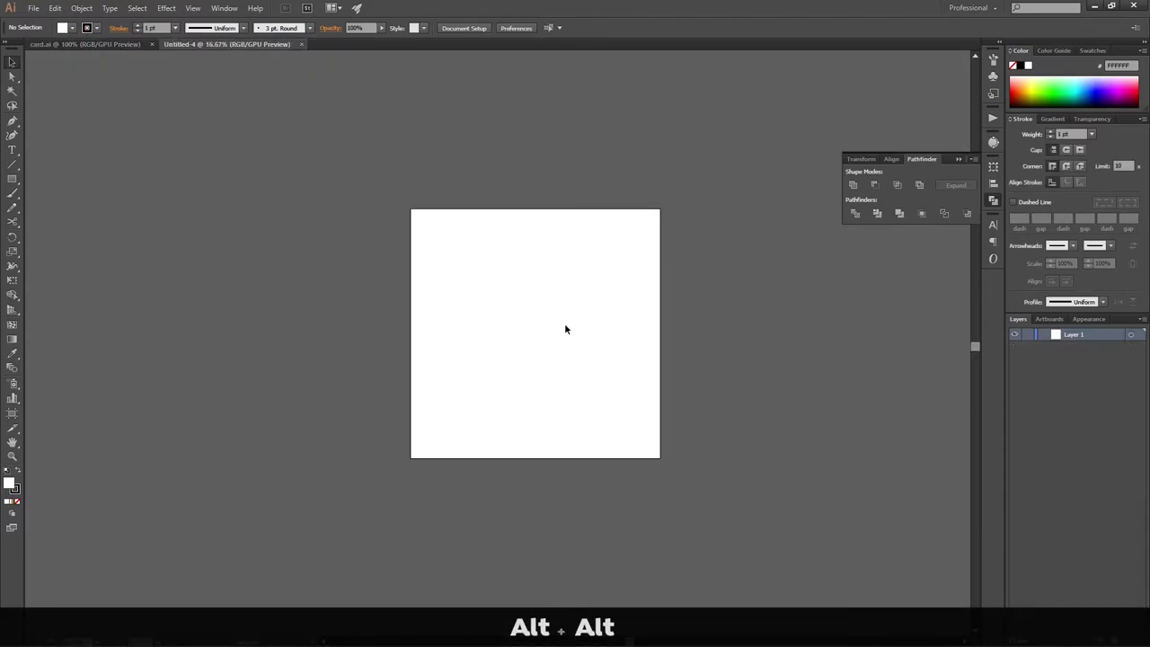
{"action": "scroll", "coordinate": [565, 329], "scroll_direction": "right", "scroll_amount": 1}
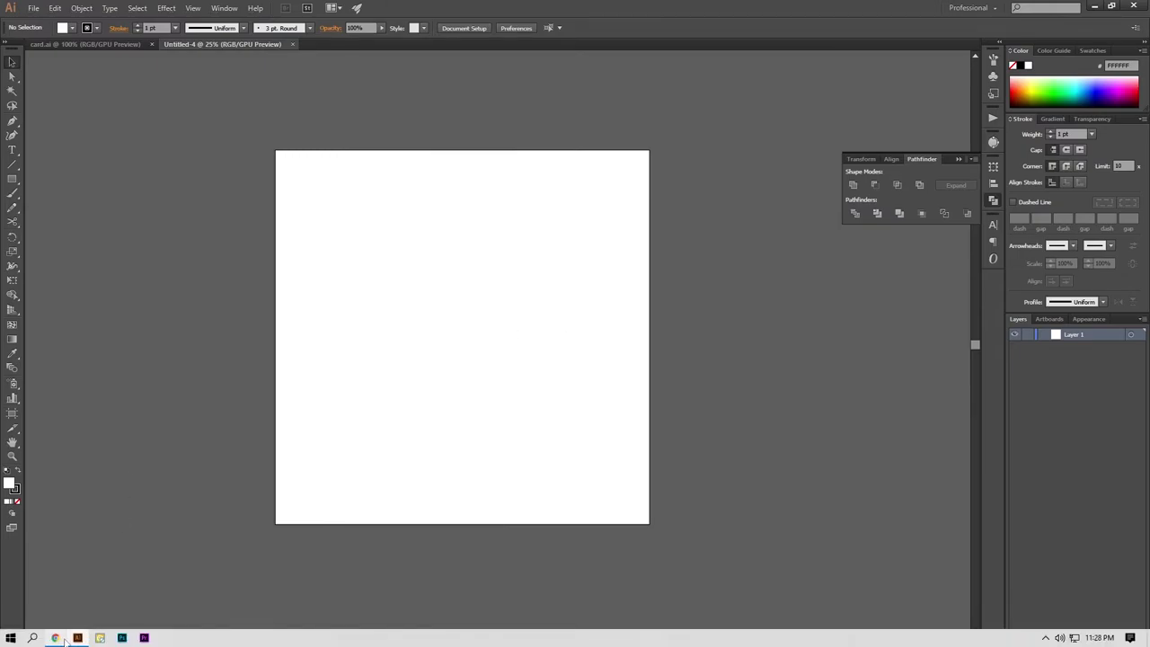
Step: Switch to Chrome, open the Shutterstock contributor dashboard and view the olive business card from the image portfolio as a layout reference
{"action": "left_click", "coordinate": [63, 638]}
{"action": "left_click", "coordinate": [132, 10]}
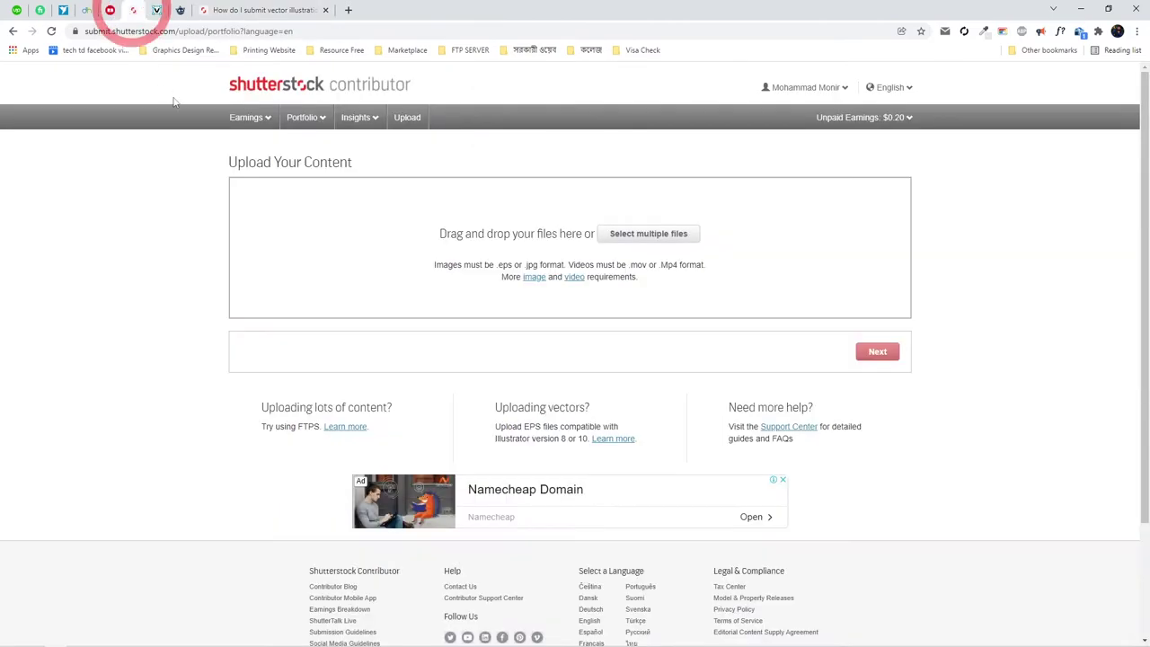
{"action": "mouse_move", "coordinate": [251, 119]}
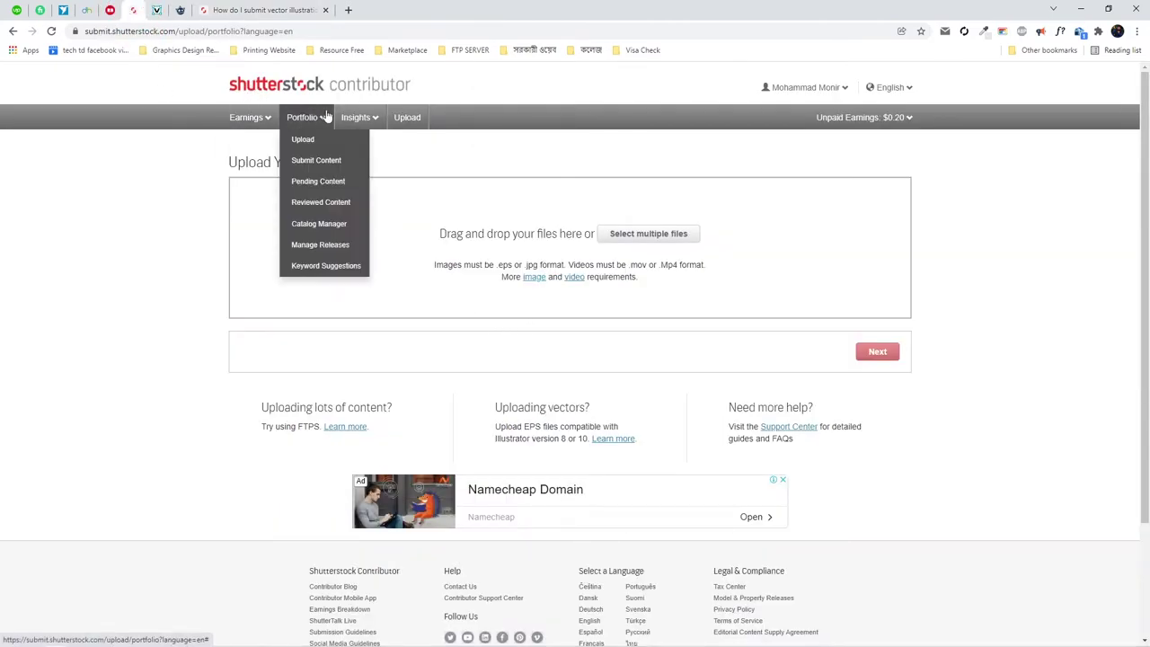
{"action": "mouse_move", "coordinate": [315, 120]}
{"action": "left_click", "coordinate": [304, 139]}
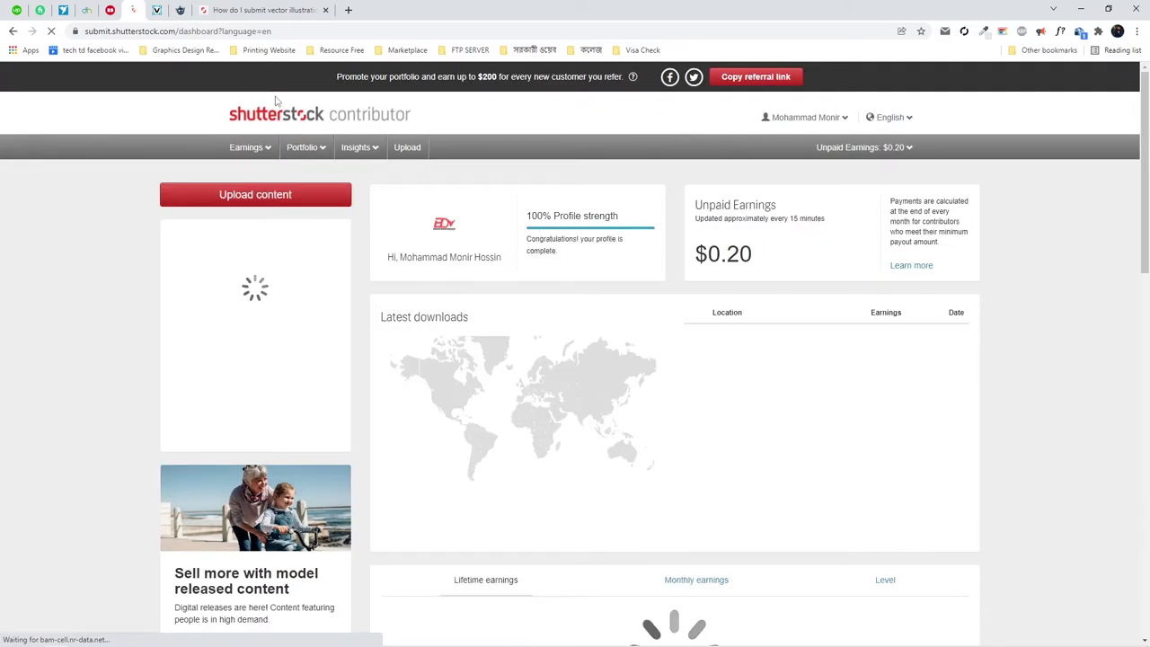
{"action": "scroll", "coordinate": [336, 349], "scroll_direction": "down", "scroll_amount": 1}
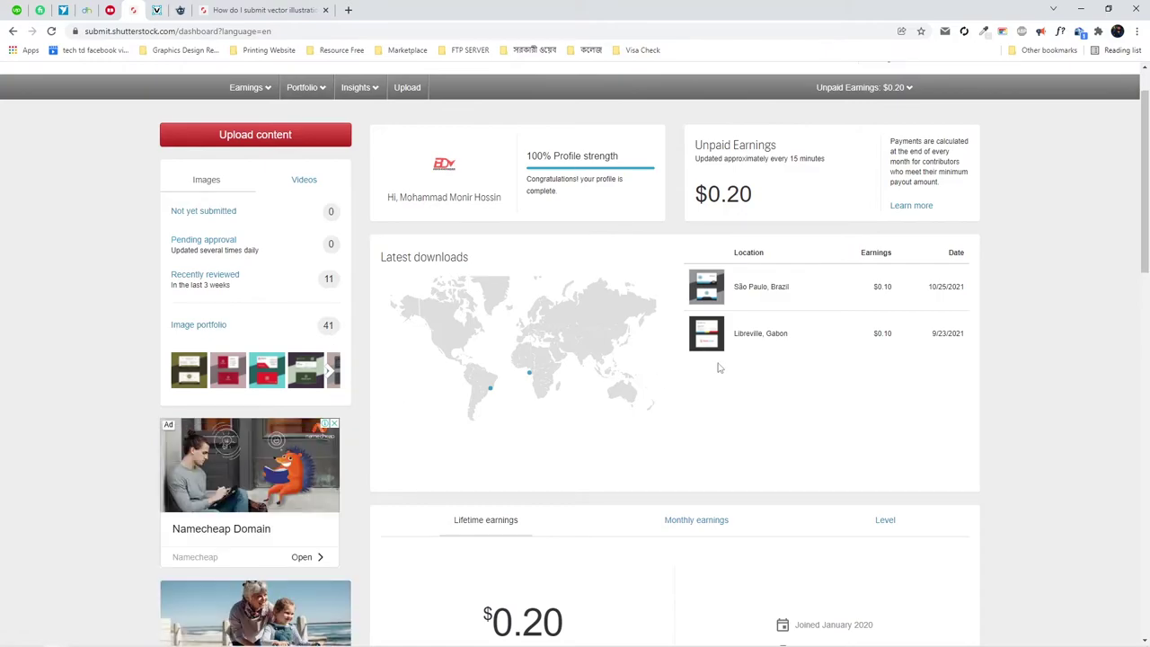
{"action": "left_click", "coordinate": [188, 381]}
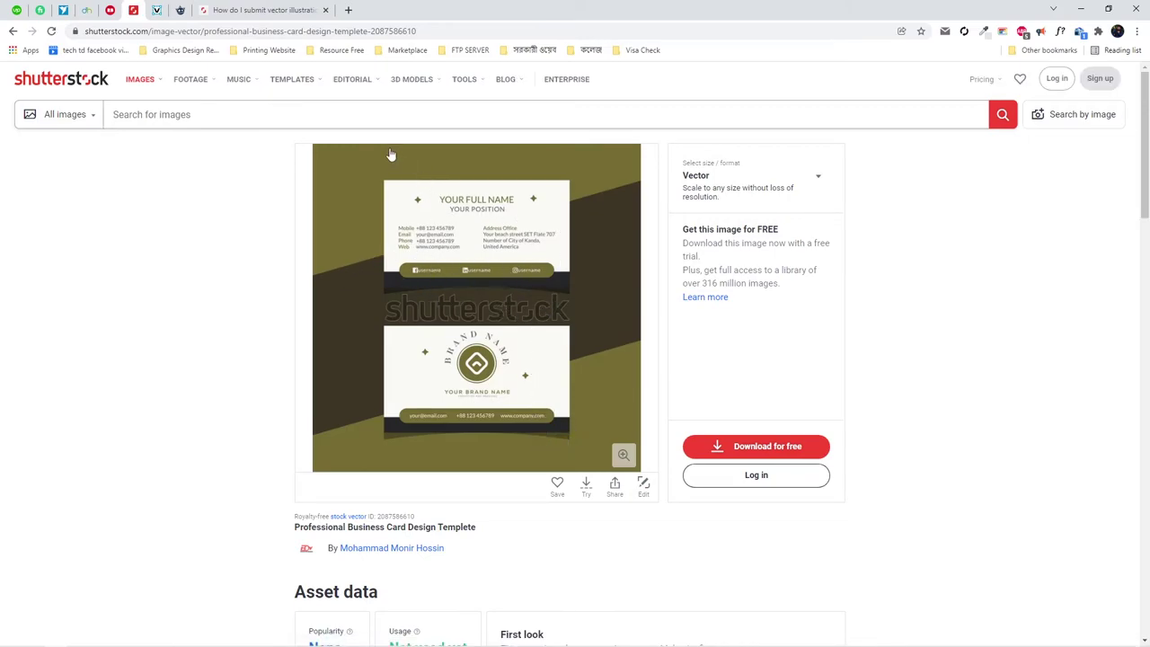
Step: Switch back to Illustrator and draw a 2500 × 2500 px rectangle covering the whole artboard
{"action": "left_click", "coordinate": [1081, 11]}
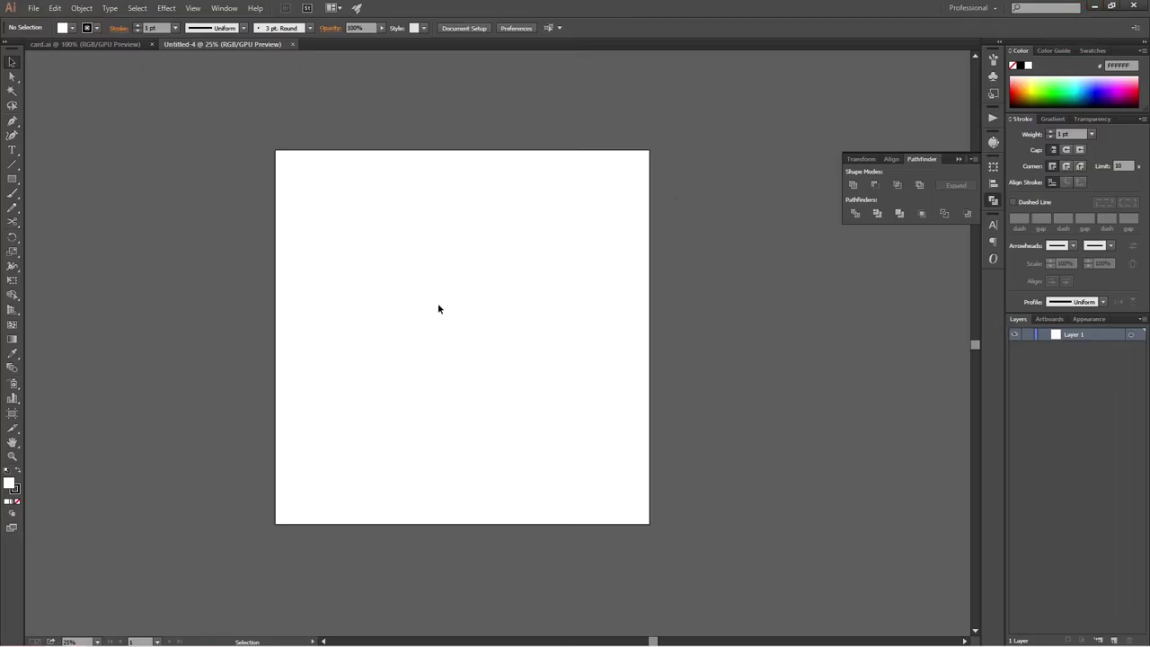
{"action": "left_click", "coordinate": [10, 183]}
{"action": "left_click_drag", "start_coordinate": [275, 146], "coordinate": [649, 521]}
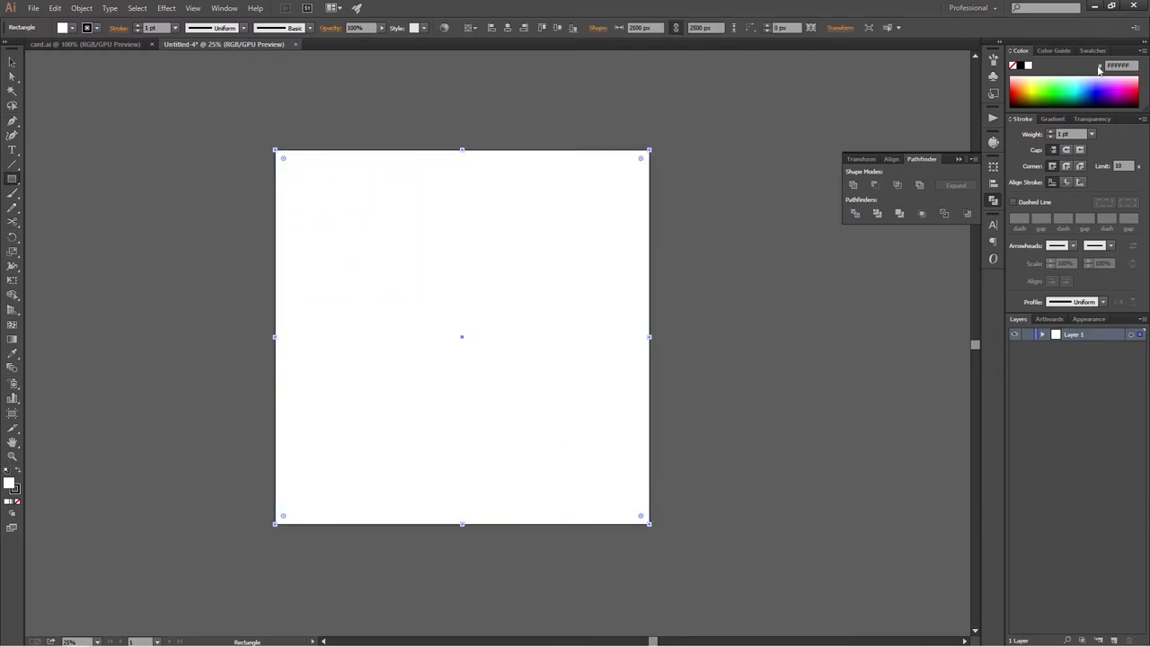
Step: Fill the artboard-sized rectangle with light green 7FFF67
{"action": "left_click", "coordinate": [1044, 81]}
{"action": "key", "text": "v"}
{"action": "left_click", "coordinate": [745, 260]}
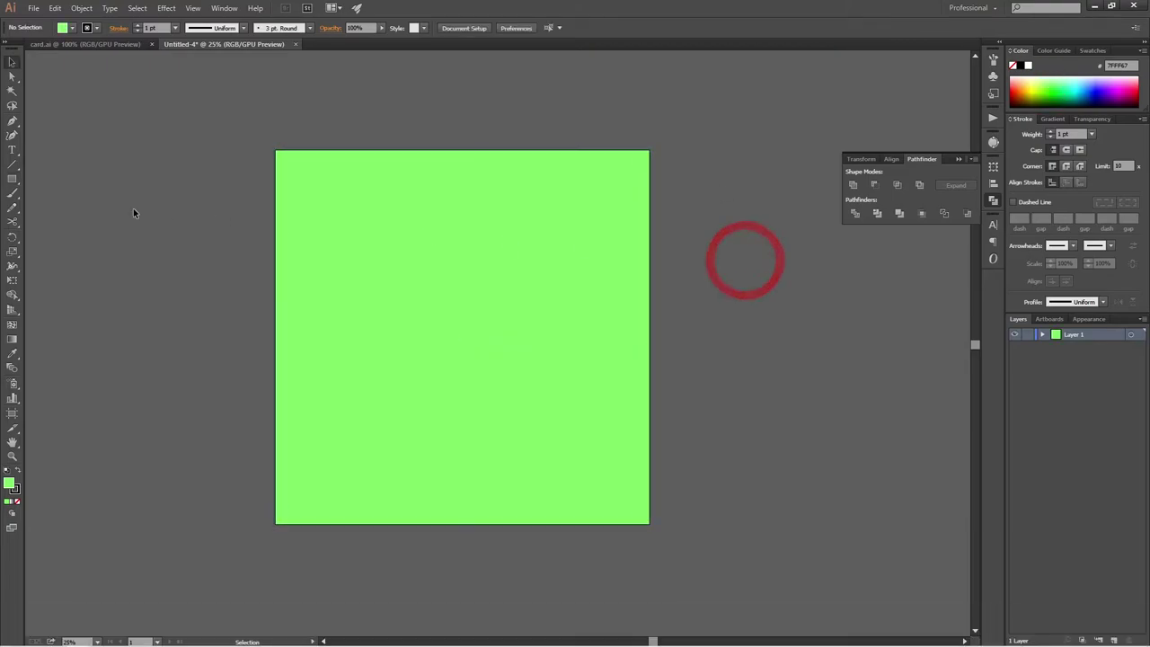
Step: Draw a horizontal band of about 2500 × 900 px across the full width of the artboard and fill it with light orange
{"action": "left_click", "coordinate": [12, 178]}
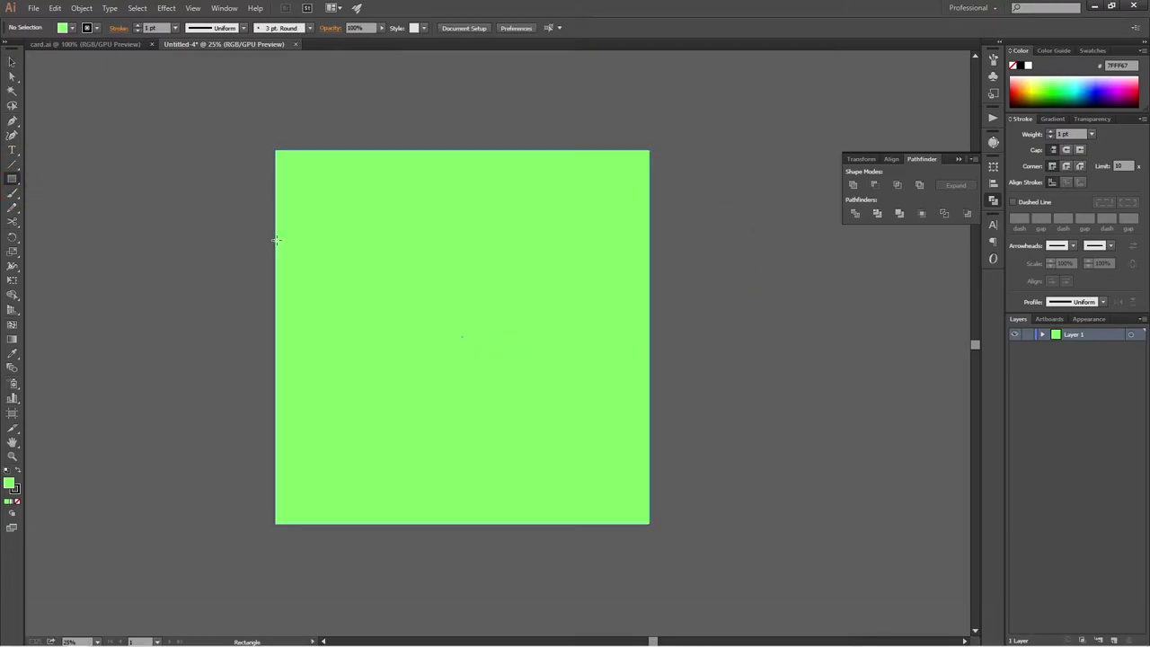
{"action": "left_click_drag", "start_coordinate": [275, 241], "coordinate": [649, 377]}
{"action": "key", "text": "a"}
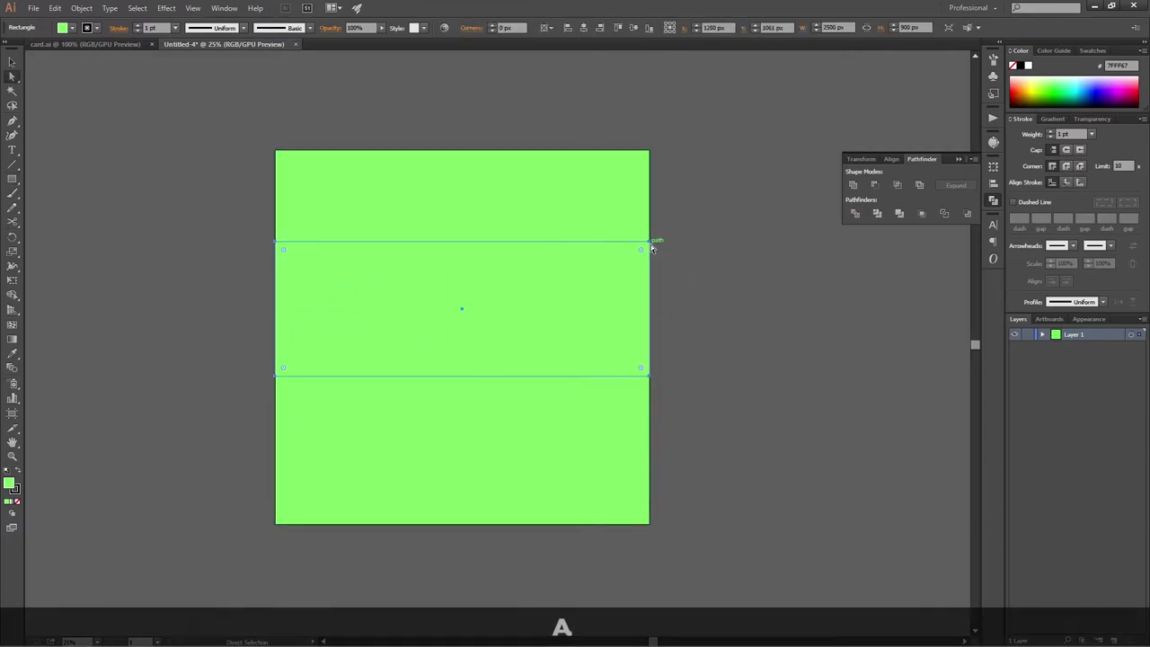
{"action": "left_click_drag", "start_coordinate": [1059, 87], "coordinate": [1024, 82]}
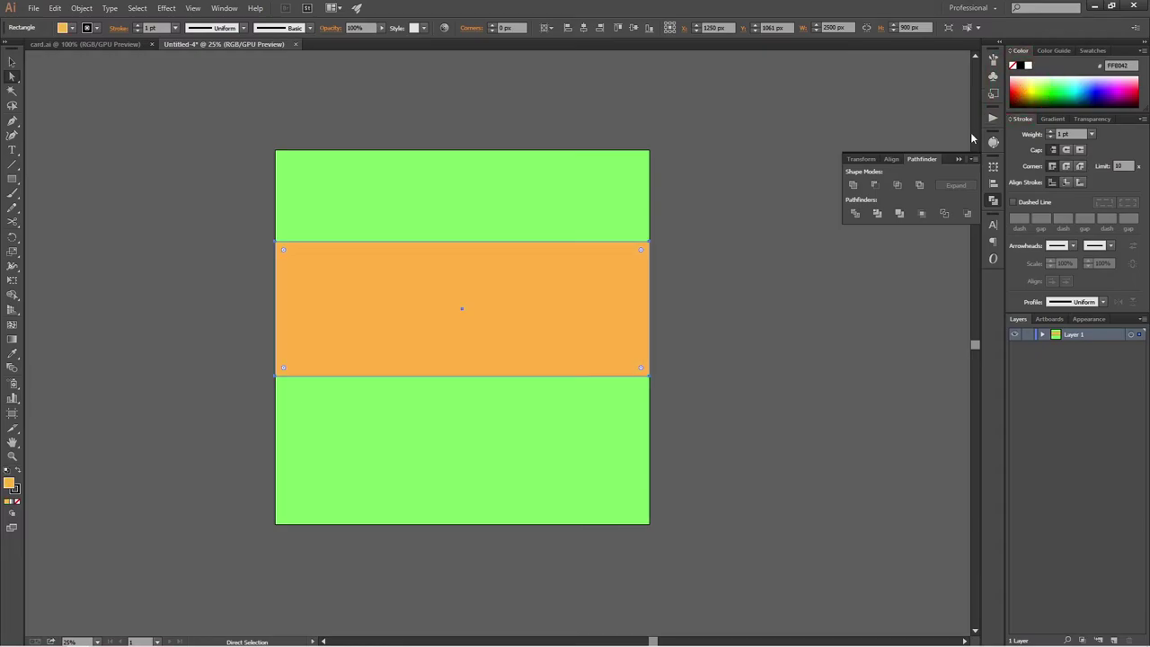
Step: Slant the orange band by raising its two right-hand anchor points until its overall height is about 1971 px
{"action": "key", "text": "a"}
{"action": "left_click", "coordinate": [649, 242]}
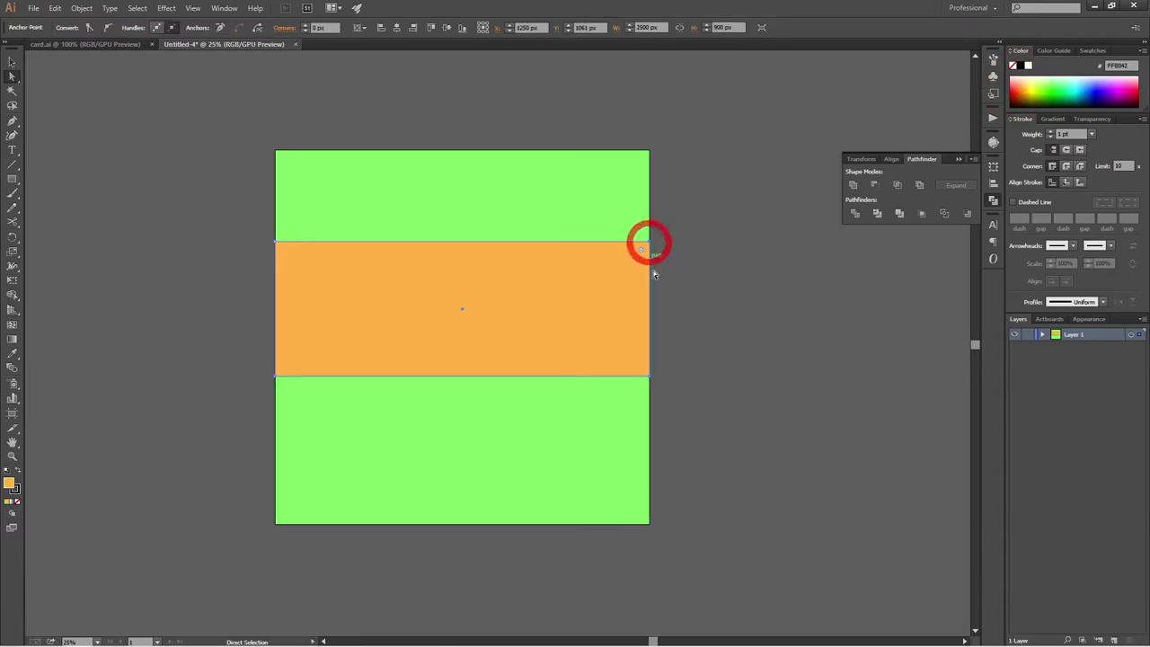
{"action": "left_click", "coordinate": [649, 377], "text": "shift"}
{"action": "key", "text": "shift"}
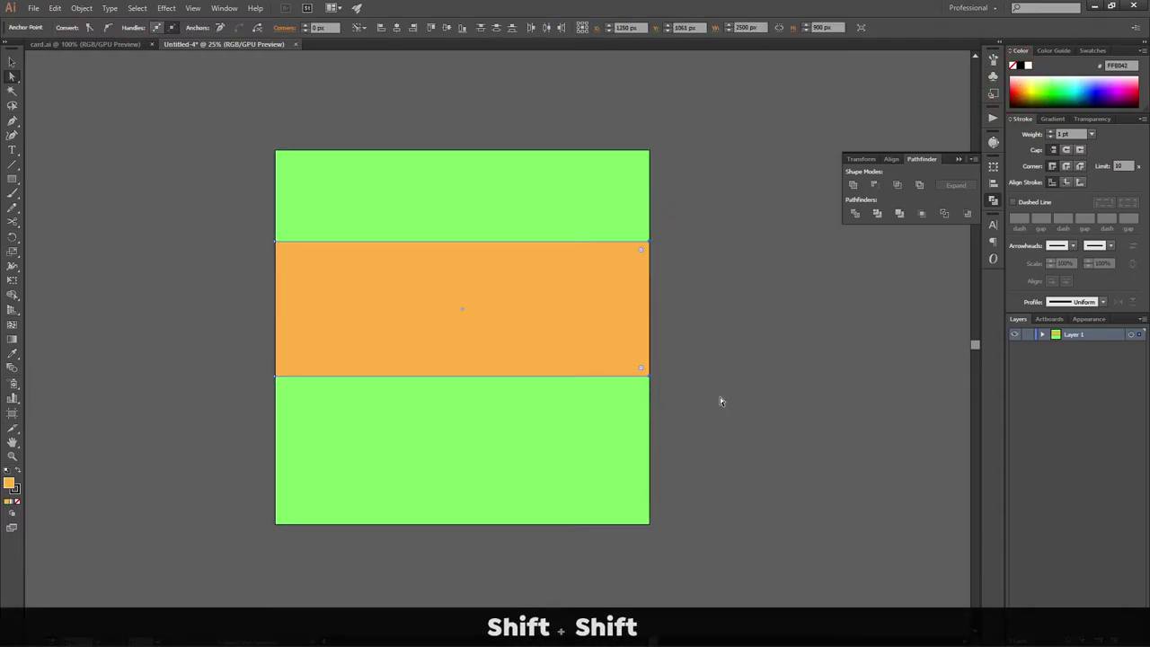
{"action": "key", "text": "Up"}
{"action": "key", "text": "Up"}
{"action": "key", "text": "Up"}
{"action": "key", "text": "Up"}
{"action": "key", "text": "shift+Up"}
{"action": "key", "text": "shift+Up"}
{"action": "key", "text": "shift+Up"}
{"action": "key", "text": "shift+Up"}
{"action": "key", "text": "shift+Up"}
{"action": "key", "text": "shift+Up"}
{"action": "key", "text": "shift+Up"}
{"action": "key", "text": "shift+Up"}
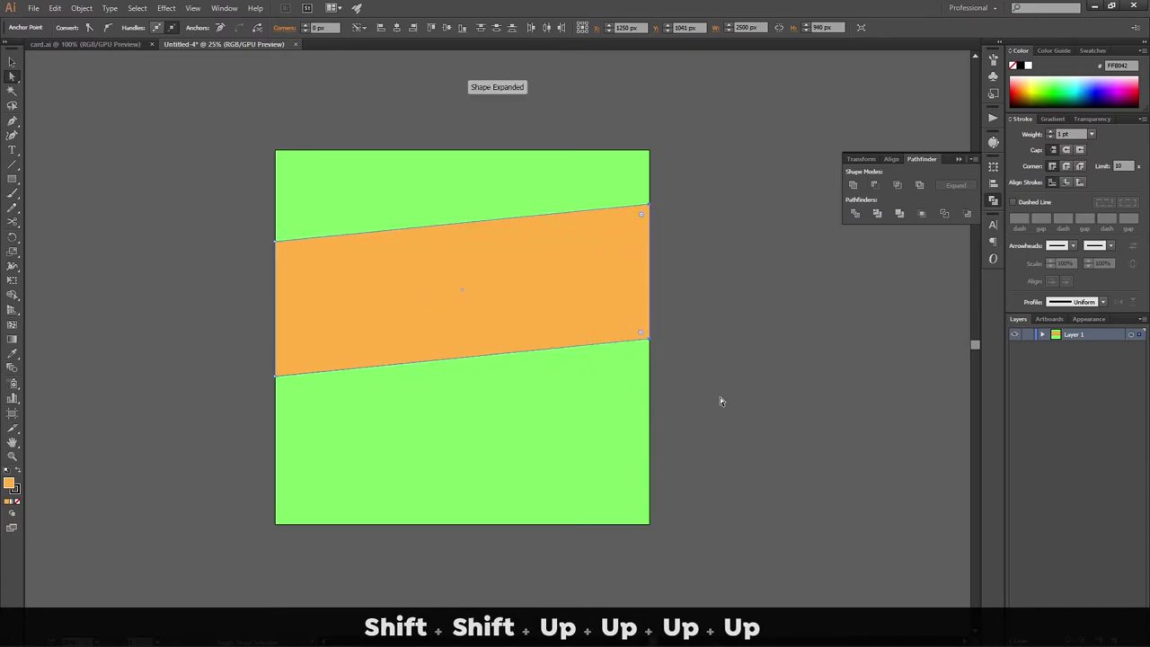
{"action": "key", "text": "shift+Up"}
{"action": "key", "text": "shift+Up"}
{"action": "key", "text": "shift+Up"}
{"action": "key", "text": "shift+Up"}
{"action": "key", "text": "shift+Up"}
{"action": "key", "text": "shift+Up"}
{"action": "key", "text": "shift+Up"}
{"action": "key", "text": "shift+Up"}
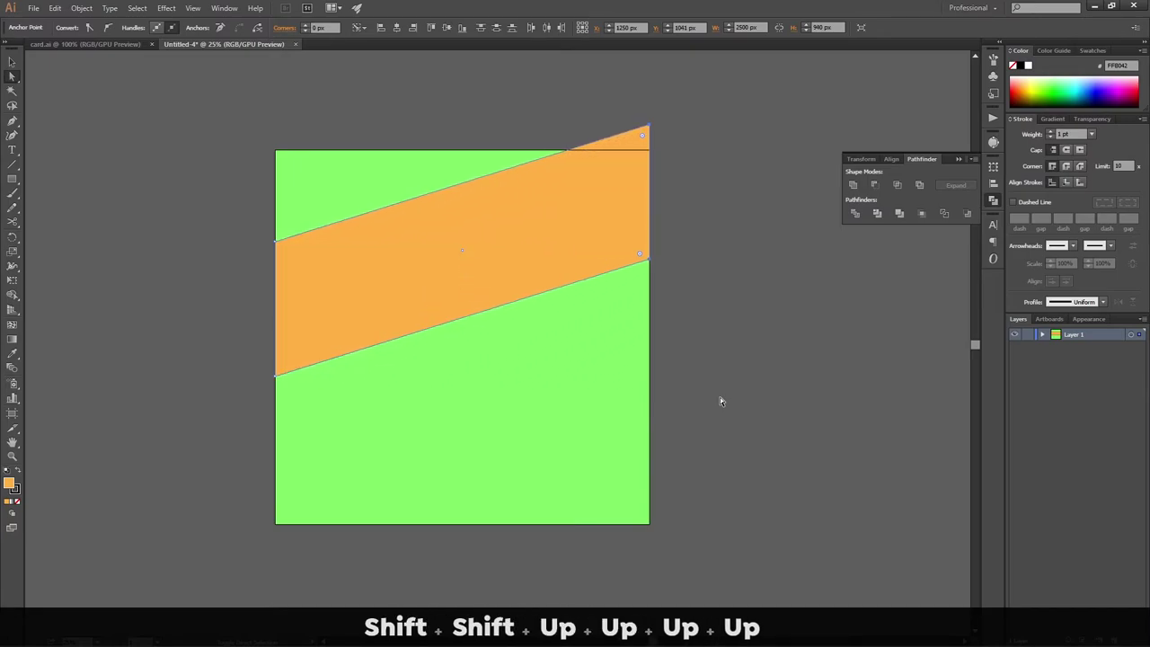
{"action": "key", "text": "shift+Up"}
{"action": "key", "text": "shift+Up"}
{"action": "key", "text": "v"}
{"action": "left_click", "coordinate": [734, 300]}
Step: Centre the slanted orange band vertically on the artboard
{"action": "left_click", "coordinate": [491, 242]}
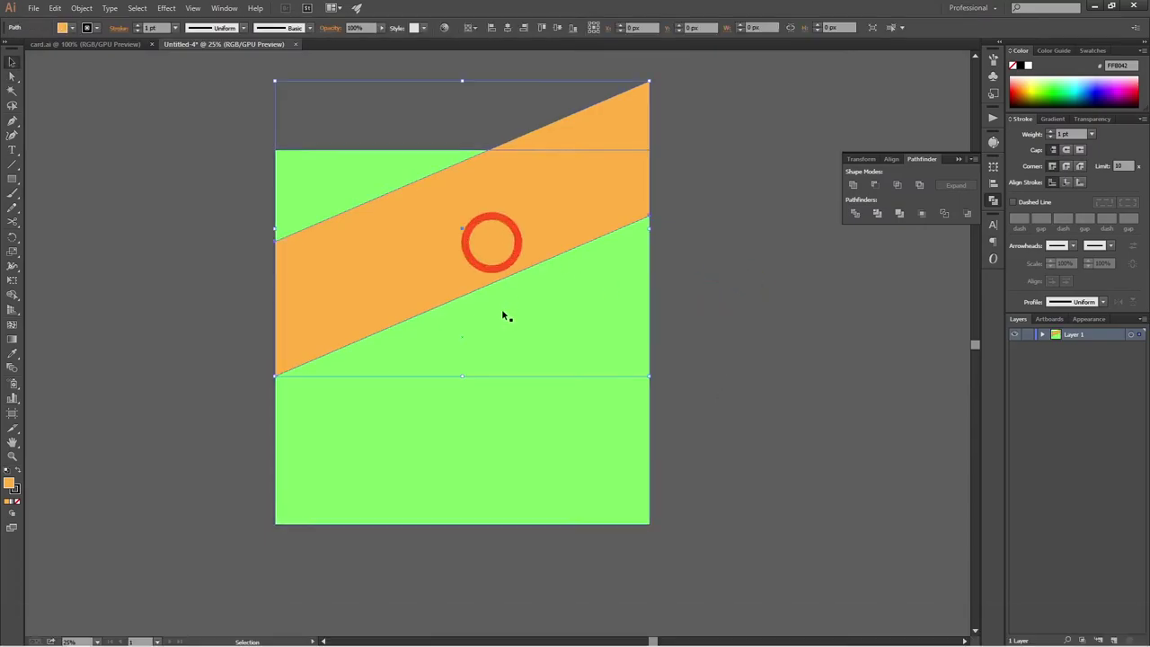
{"action": "left_click", "coordinate": [557, 28]}
{"action": "left_click", "coordinate": [732, 319]}
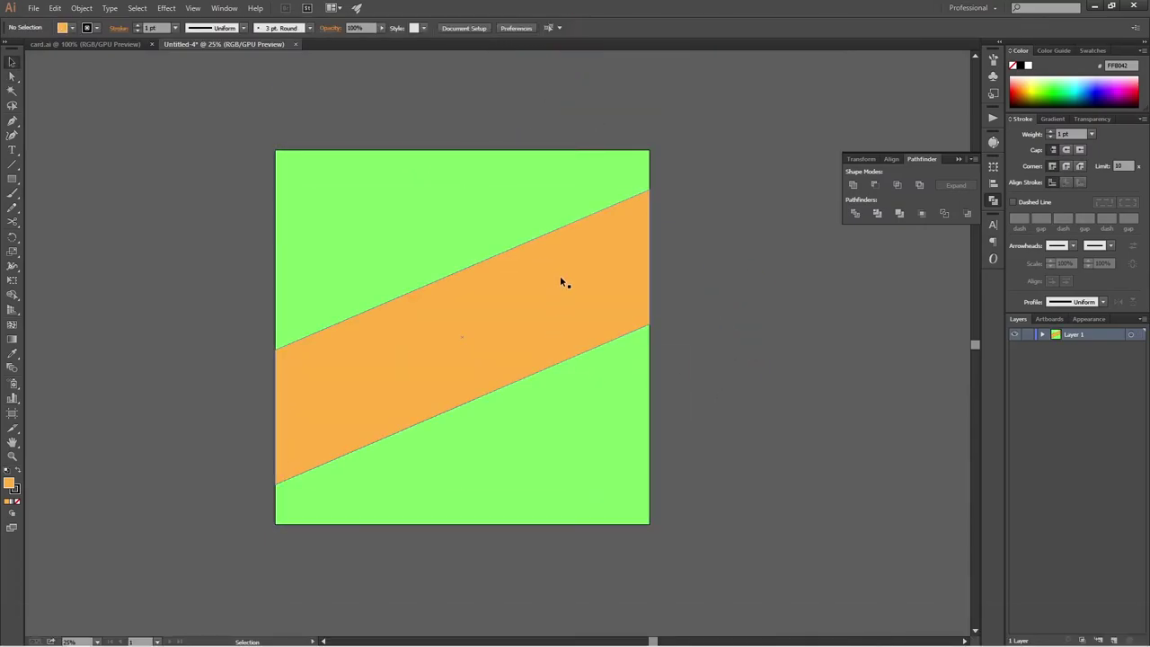
Step: Remove the stroke from both the orange band and the green background rectangle
{"action": "left_click", "coordinate": [538, 318]}
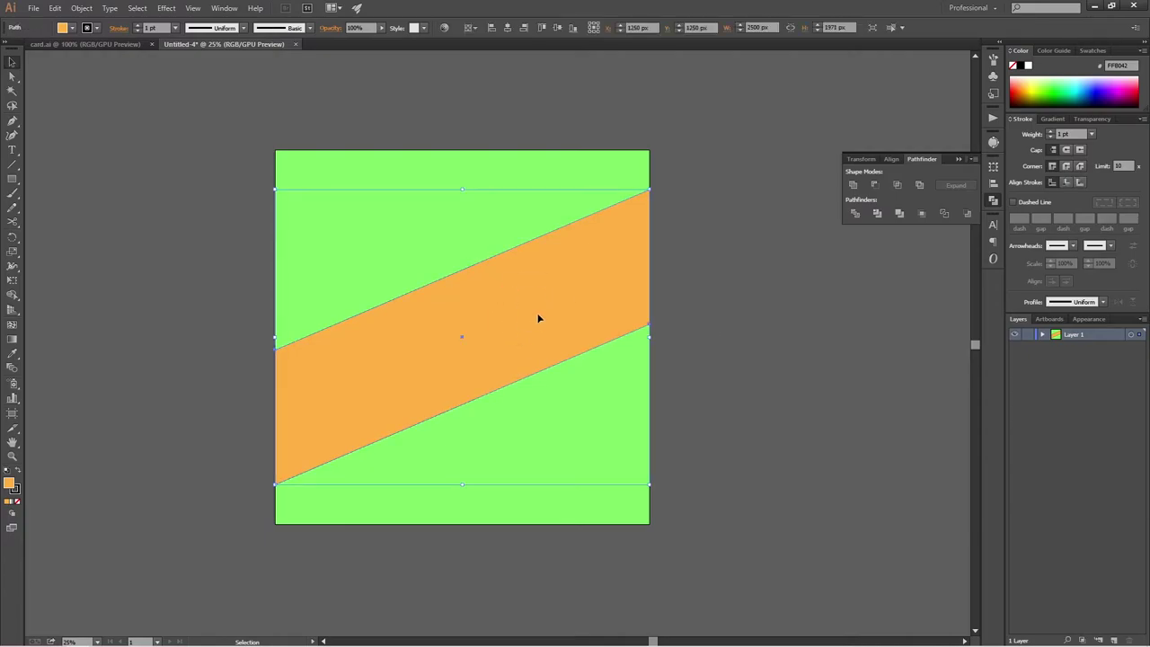
{"action": "left_click", "coordinate": [96, 28]}
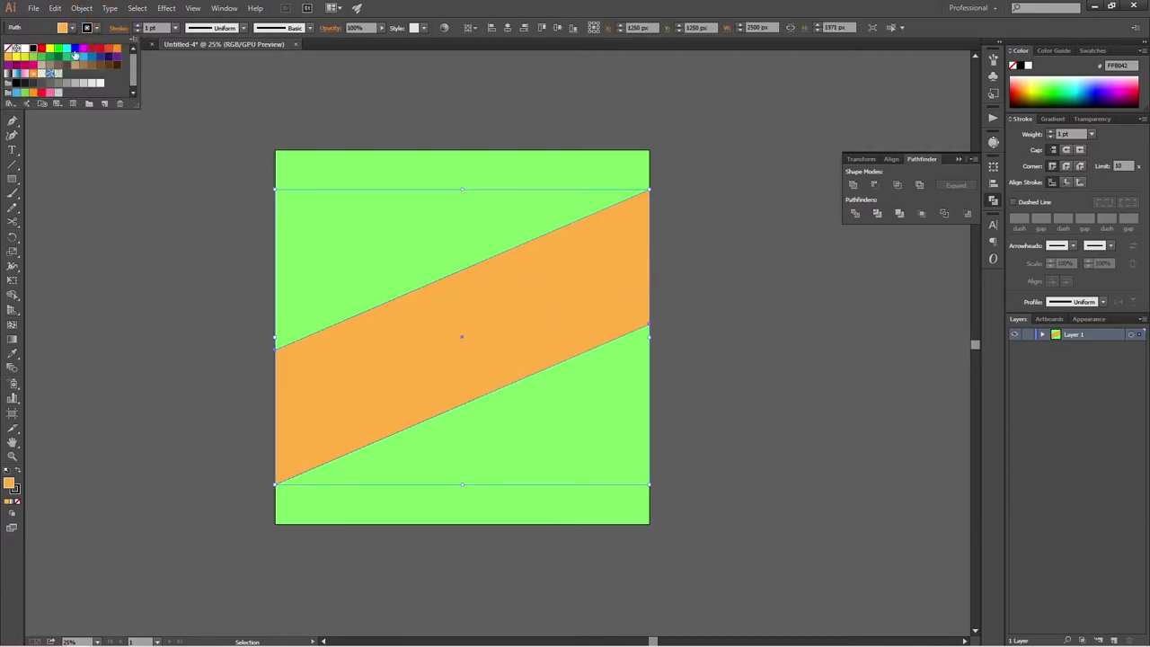
{"action": "left_click", "coordinate": [13, 49]}
{"action": "left_click", "coordinate": [416, 102]}
{"action": "left_click", "coordinate": [385, 174]}
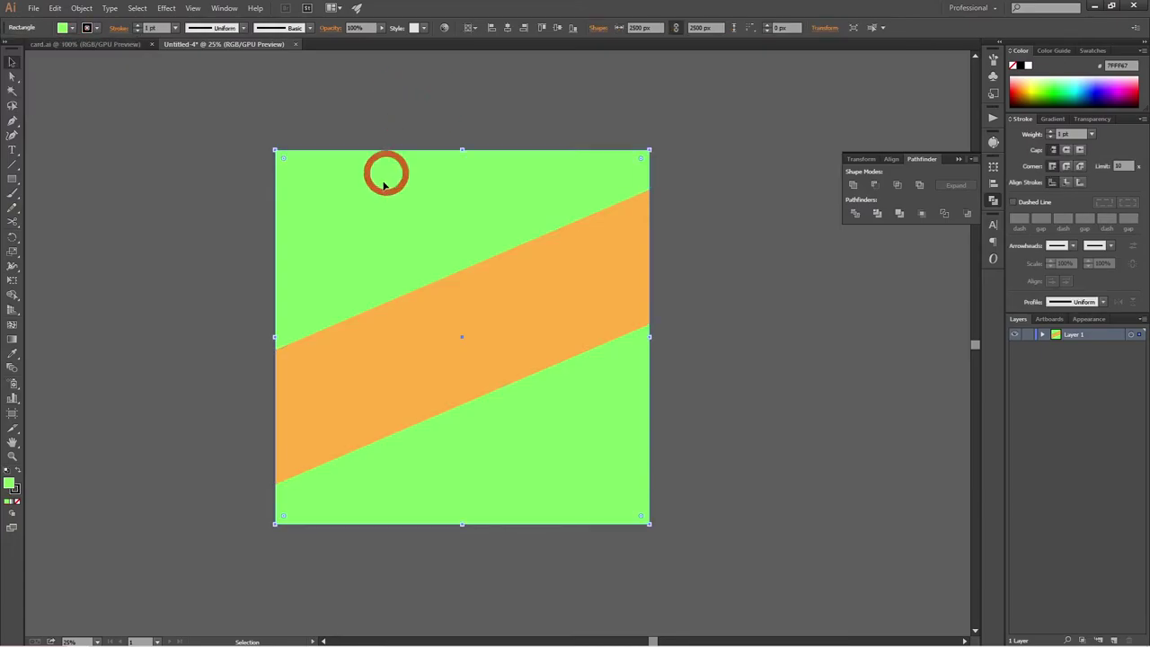
{"action": "left_click", "coordinate": [96, 29]}
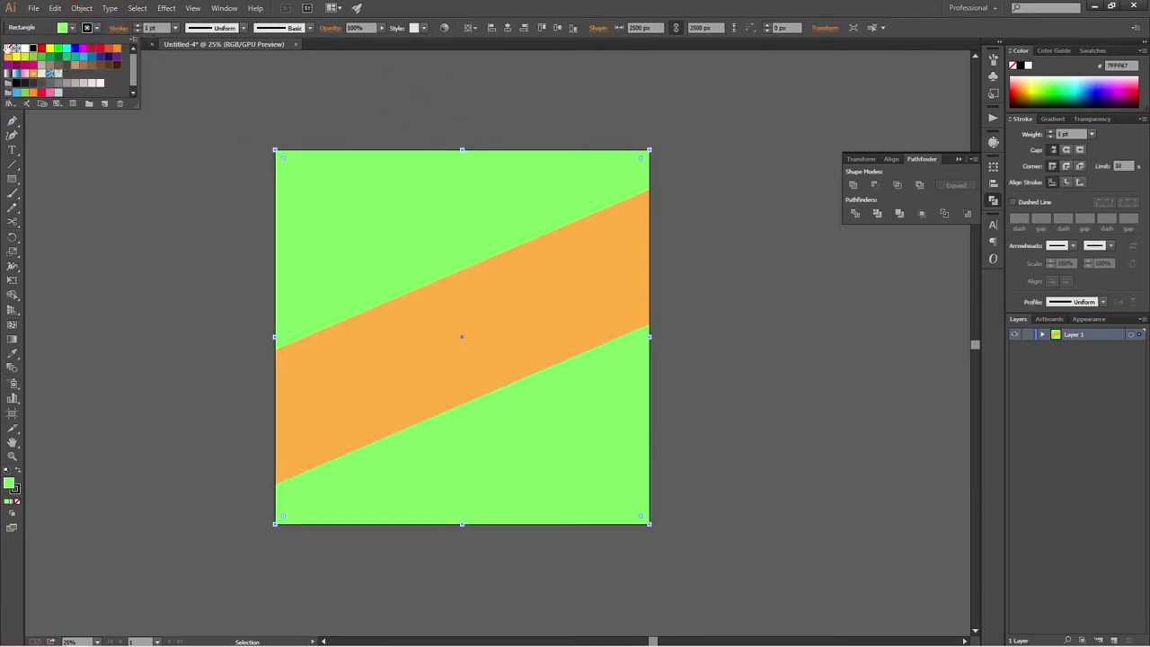
{"action": "left_click", "coordinate": [13, 48]}
{"action": "left_click", "coordinate": [236, 75]}
{"action": "left_click", "coordinate": [201, 276]}
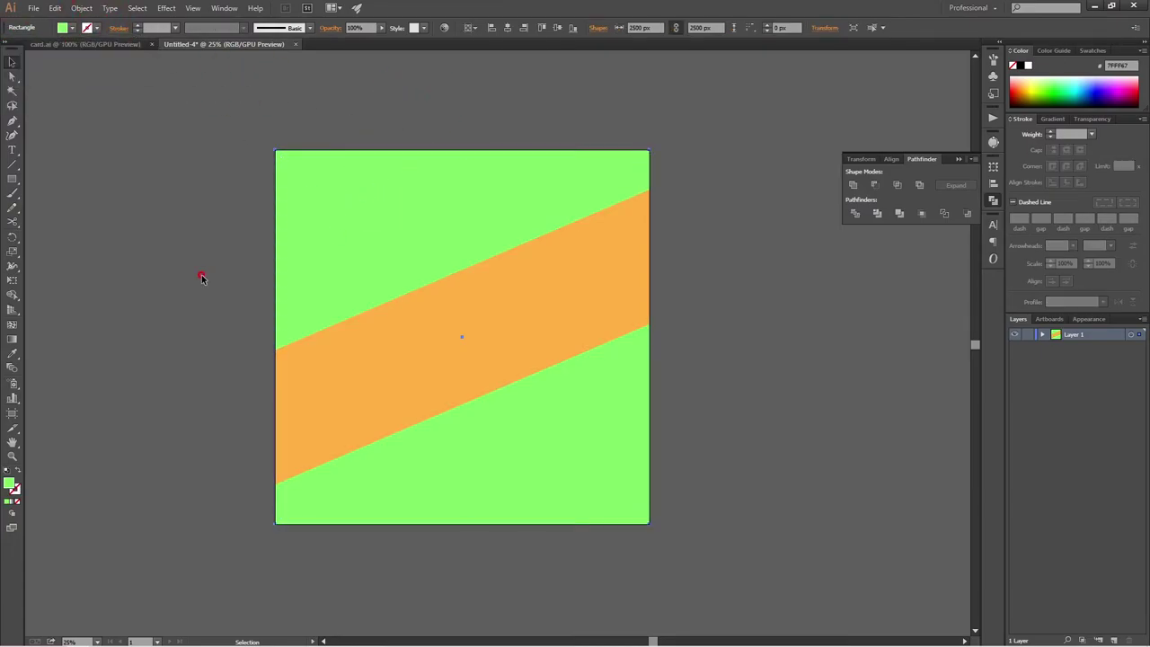
{"action": "left_click", "coordinate": [128, 44]}
{"action": "left_click", "coordinate": [365, 311]}
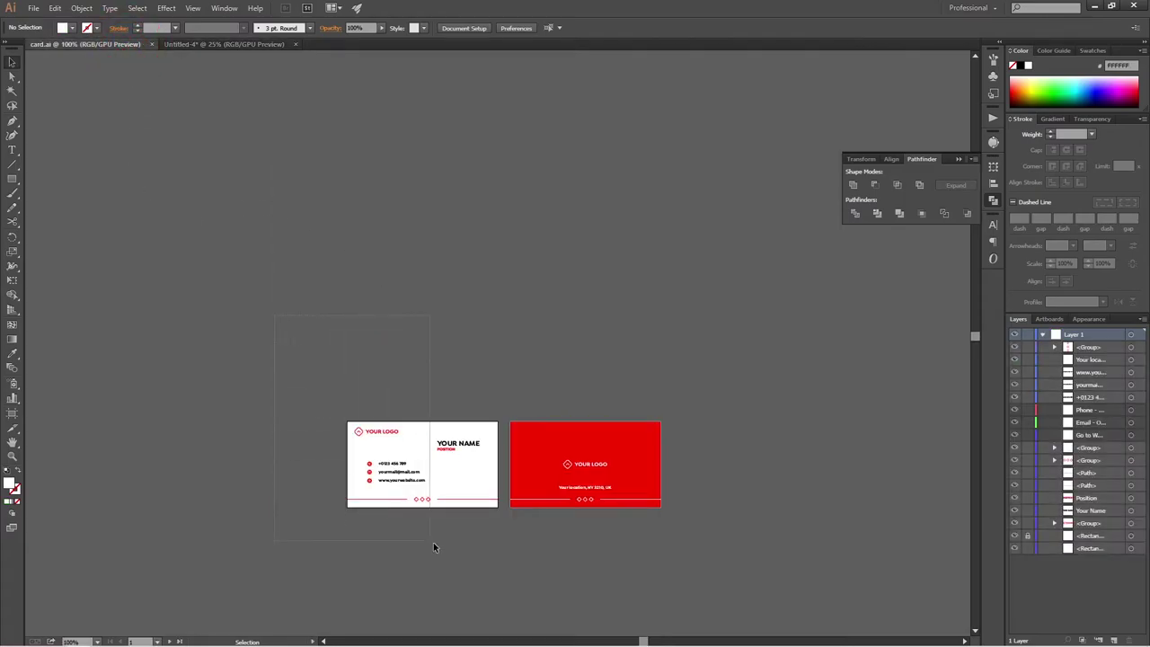
{"action": "left_click_drag", "start_coordinate": [562, 559], "coordinate": [575, 550]}
{"action": "left_click_drag", "start_coordinate": [624, 452], "coordinate": [238, 44]}
{"action": "left_click_drag", "start_coordinate": [225, 302], "coordinate": [225, 304]}
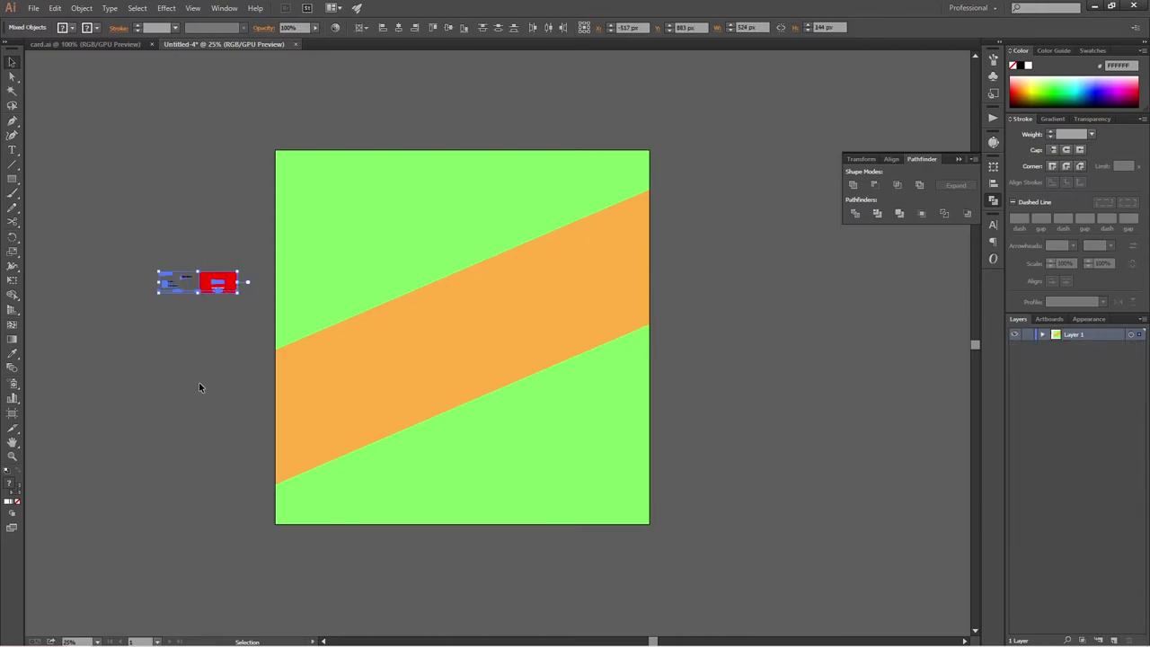
{"action": "left_click", "coordinate": [184, 355]}
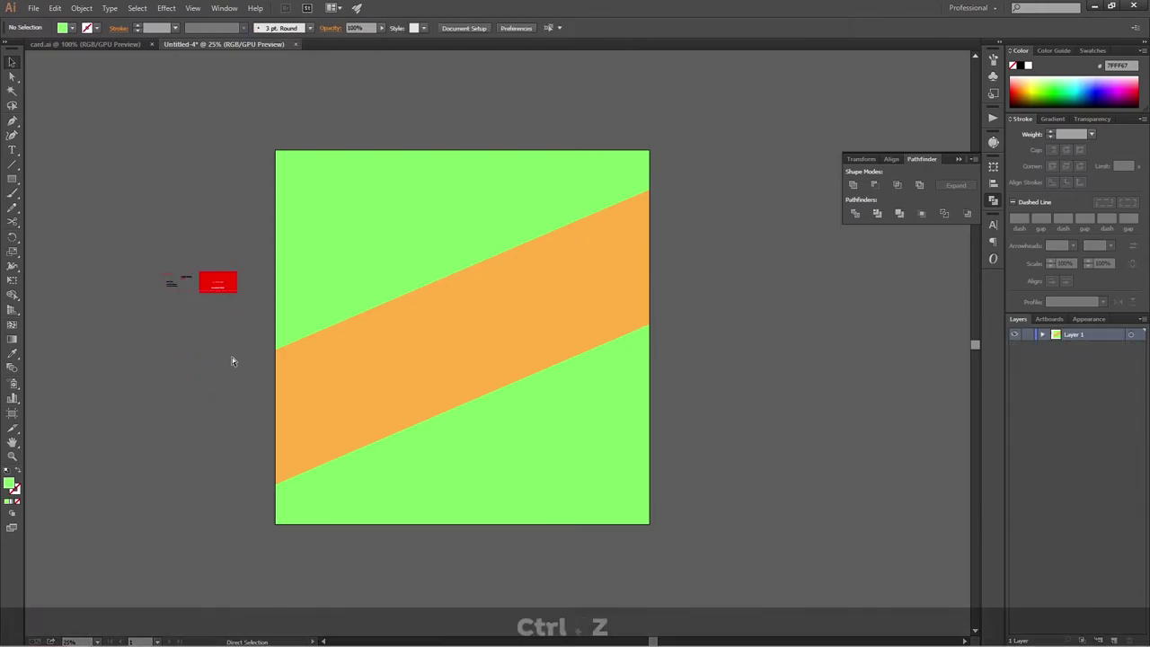
{"action": "key", "text": "ctrl+z"}
Step: Unlock all objects in card.ai and group the white front and the red back of the card separately
{"action": "left_click", "coordinate": [103, 44]}
{"action": "left_click", "coordinate": [170, 218]}
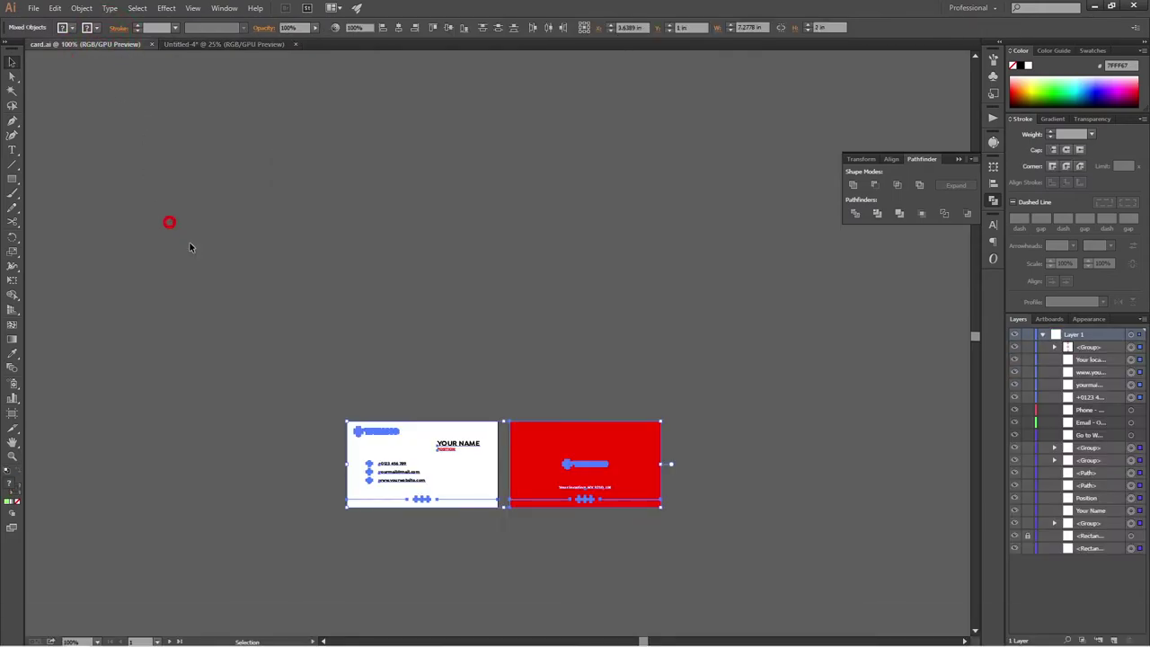
{"action": "key", "text": "ctrl+alt+2"}
{"action": "left_click", "coordinate": [248, 326]}
{"action": "left_click_drag", "start_coordinate": [288, 374], "coordinate": [500, 537]}
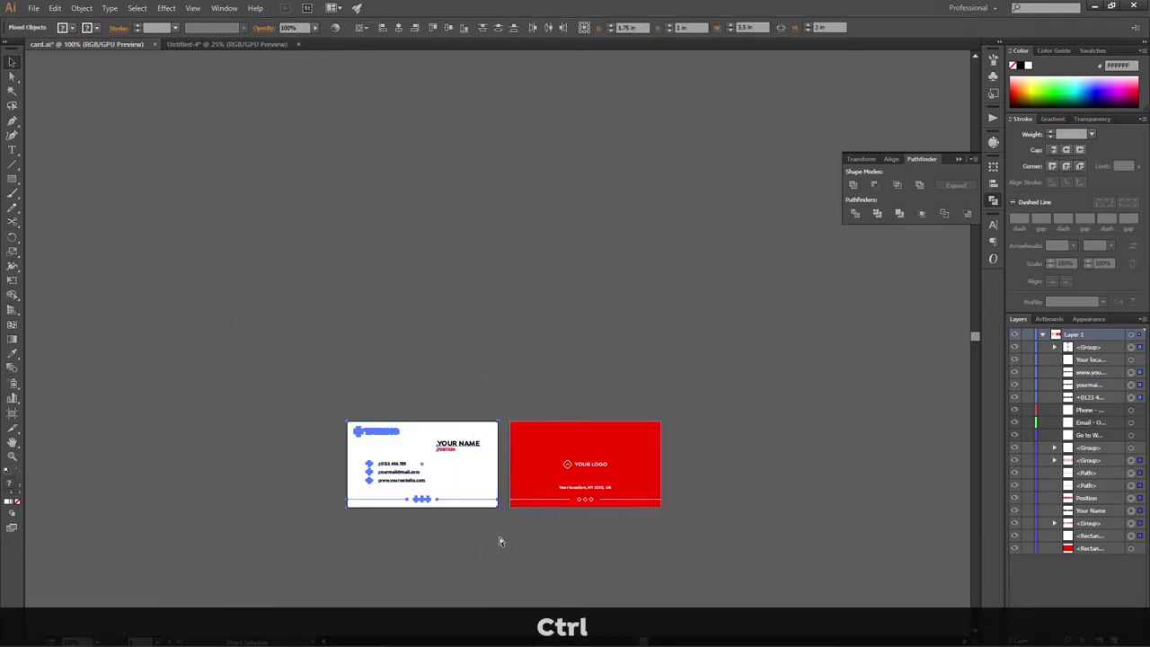
{"action": "key", "text": "ctrl+g"}
{"action": "left_click_drag", "start_coordinate": [710, 424], "coordinate": [503, 537]}
{"action": "key", "text": "ctrl+g"}
Step: Bring both grouped card sides from card.ai into the 2500 × 2500 px document, placing them beside the artboard
{"action": "left_click", "coordinate": [778, 404]}
{"action": "left_click_drag", "start_coordinate": [326, 548], "coordinate": [195, 347]}
{"action": "key", "text": "space"}
{"action": "left_click_drag", "start_coordinate": [210, 428], "coordinate": [354, 428]}
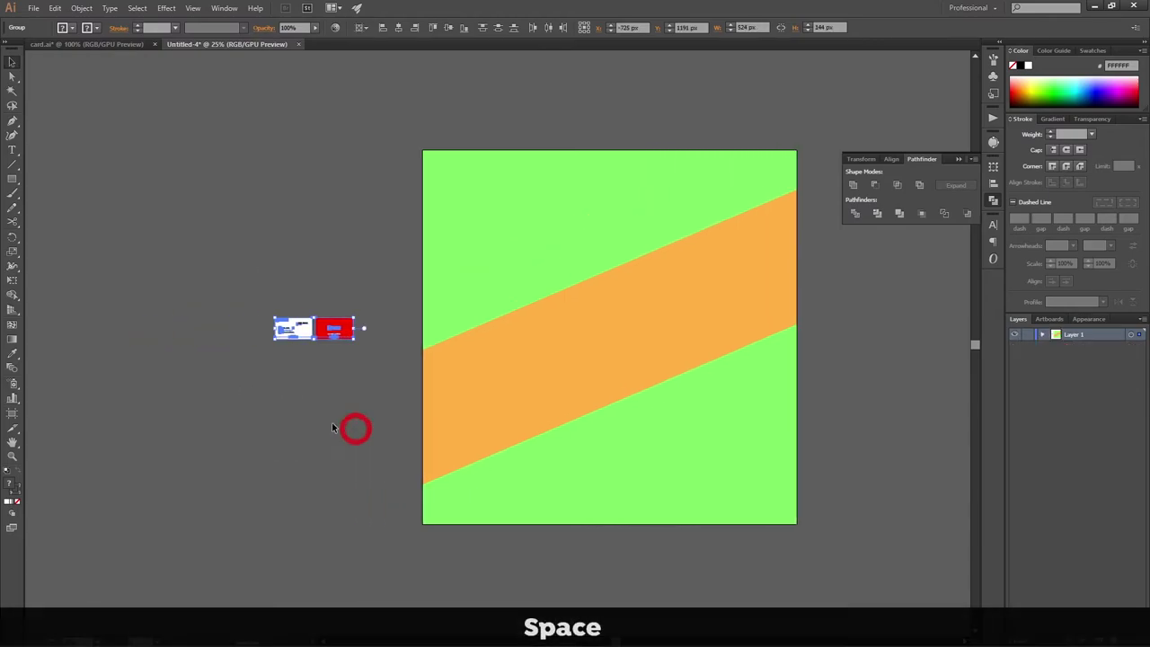
Step: Stack the red card below the white one and centre both horizontally on the artboard
{"action": "left_click", "coordinate": [339, 376]}
{"action": "left_click_drag", "start_coordinate": [331, 338], "coordinate": [251, 354]}
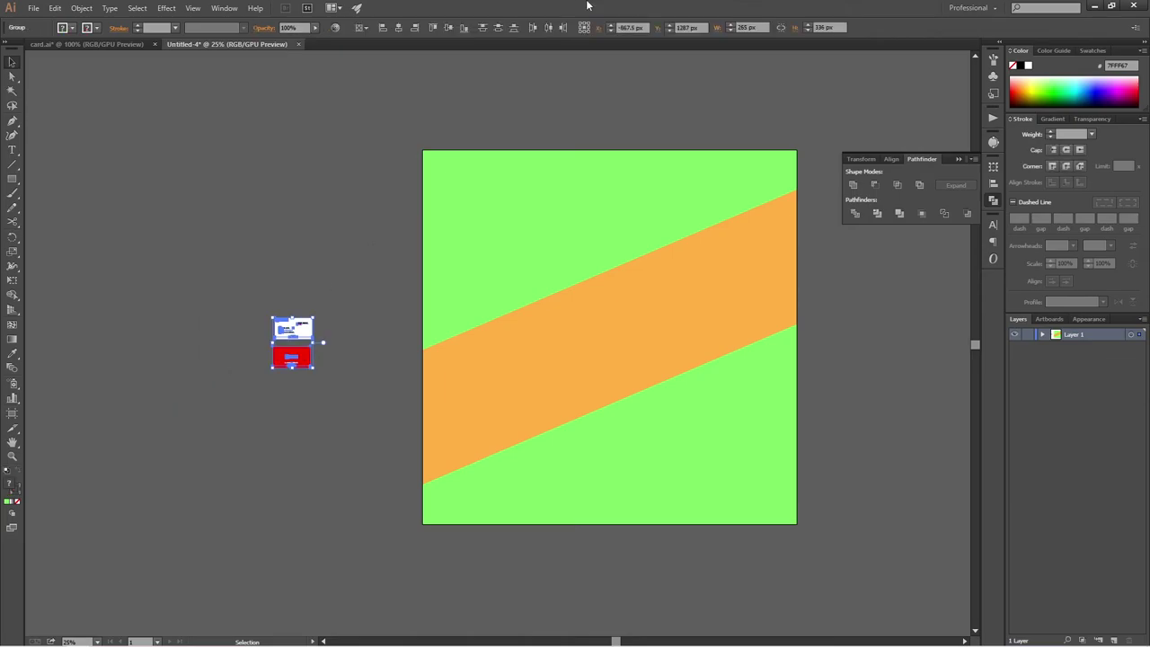
{"action": "left_click", "coordinate": [398, 27]}
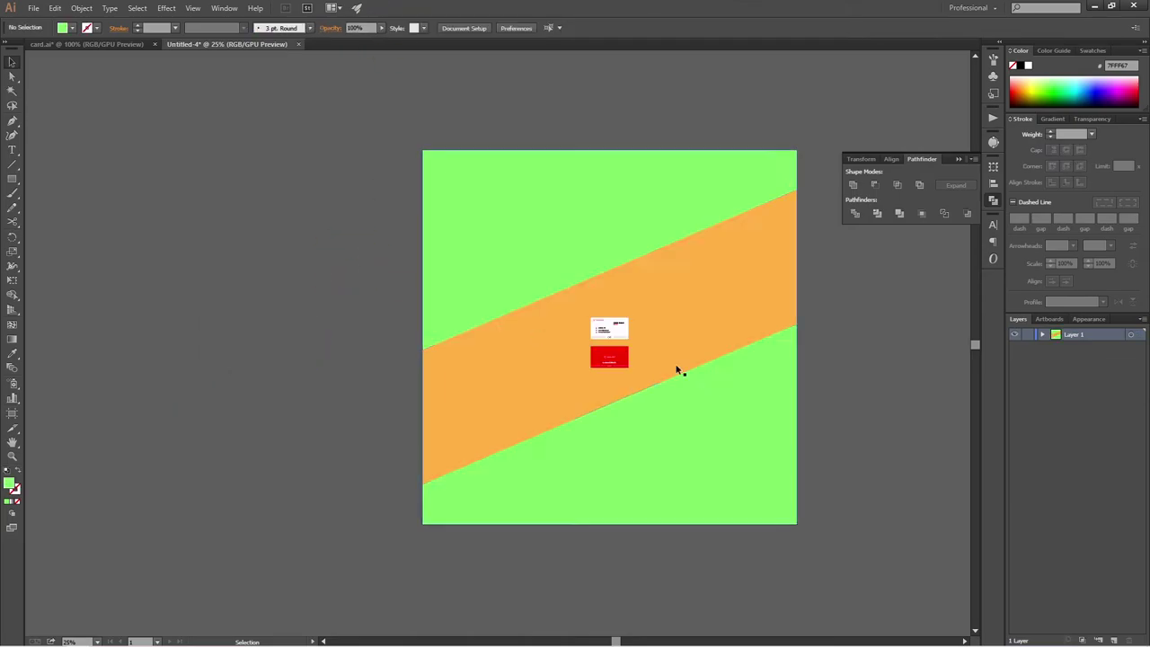
Step: Enlarge the two stacked cards proportionally from their centre to about 1308 × 1744 px overall
{"action": "left_click_drag", "start_coordinate": [629, 366], "coordinate": [743, 474]}
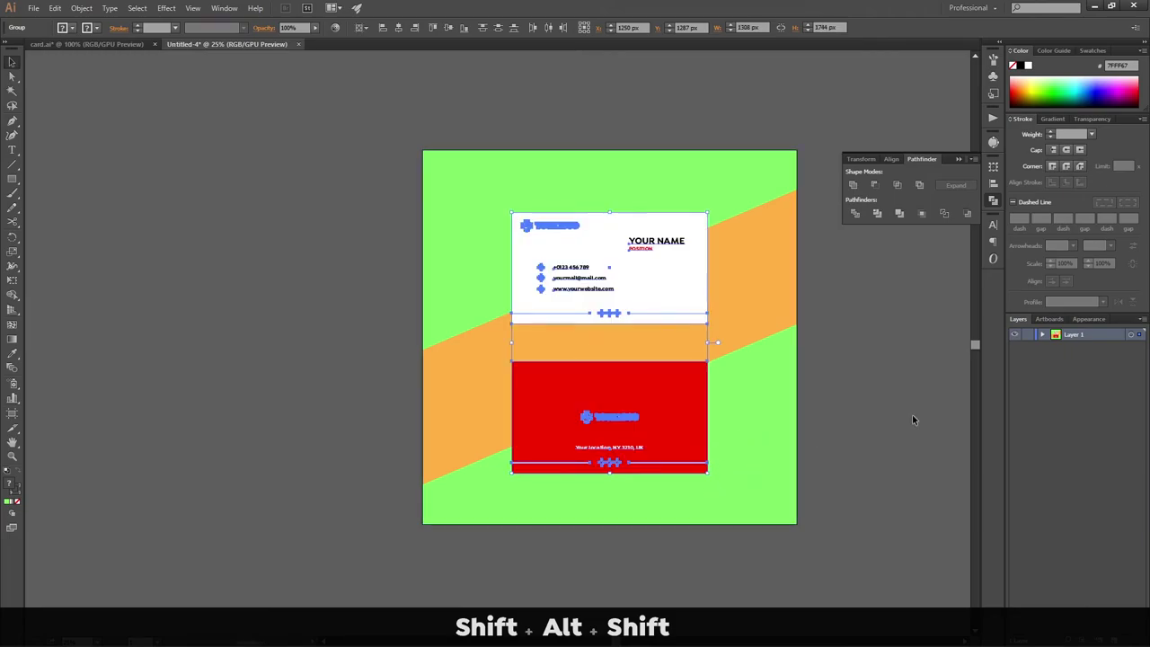
{"action": "left_click", "coordinate": [863, 405]}
{"action": "scroll", "coordinate": [837, 386], "scroll_direction": "up", "scroll_amount": 1}
{"action": "scroll", "coordinate": [818, 383], "scroll_direction": "up", "scroll_amount": 1}
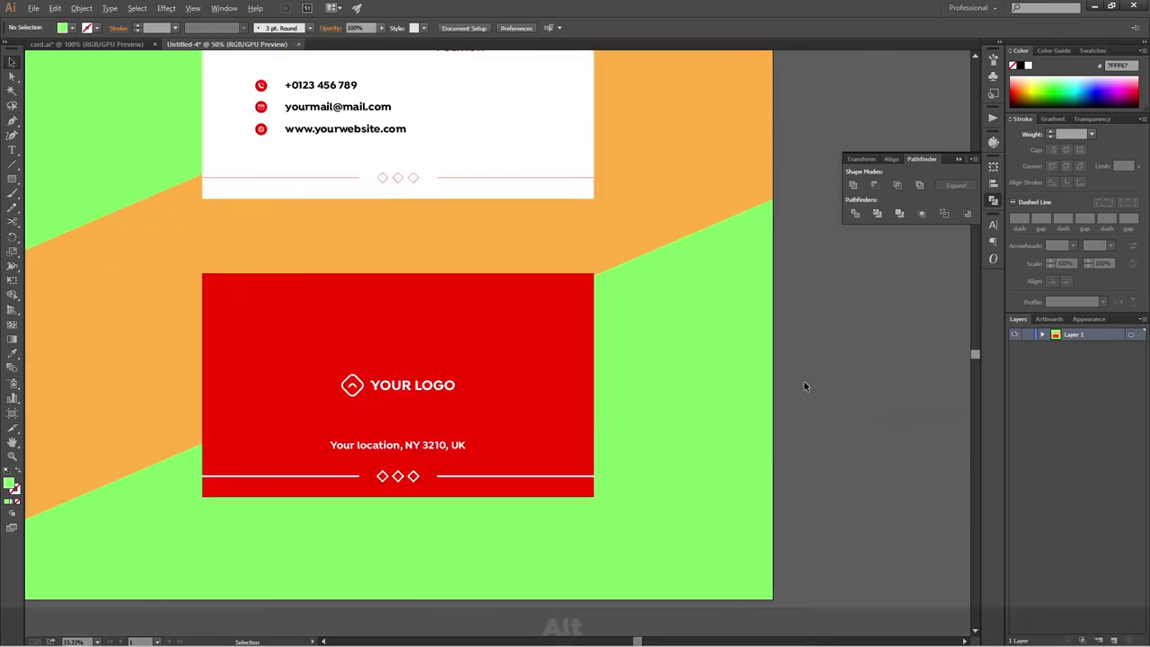
{"action": "scroll", "coordinate": [539, 409], "scroll_direction": "down", "scroll_amount": 2}
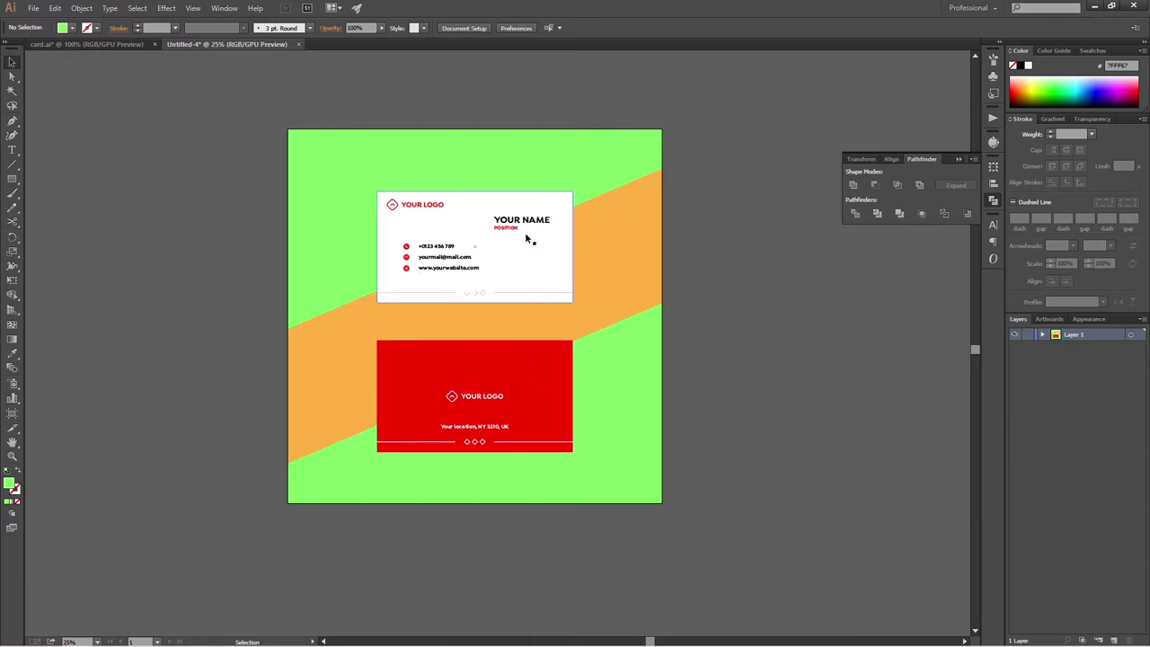
Step: Recolour the green background rectangle with the pure red swatch FF0000
{"action": "left_click", "coordinate": [632, 399]}
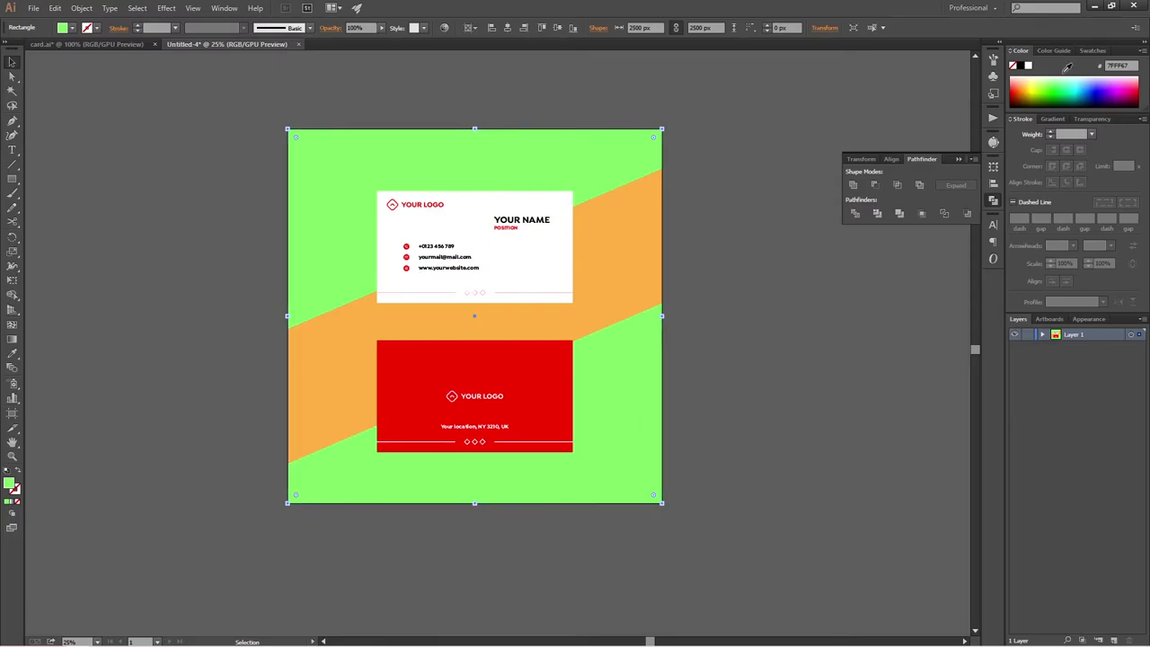
{"action": "left_click", "coordinate": [1091, 52]}
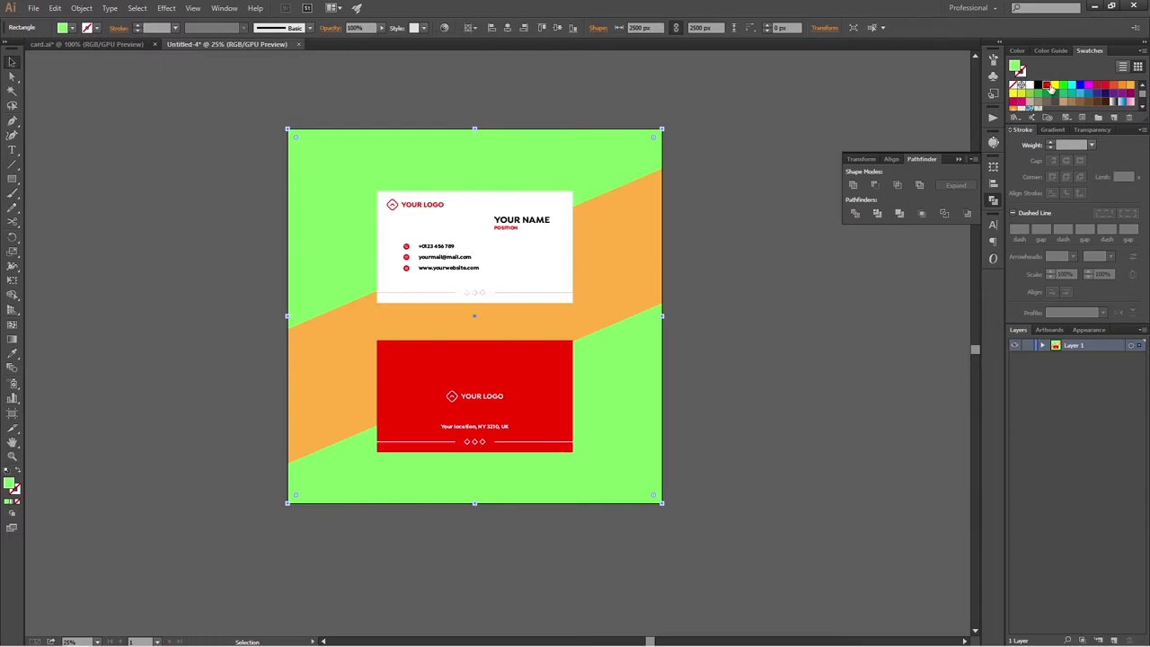
{"action": "left_click", "coordinate": [1047, 86]}
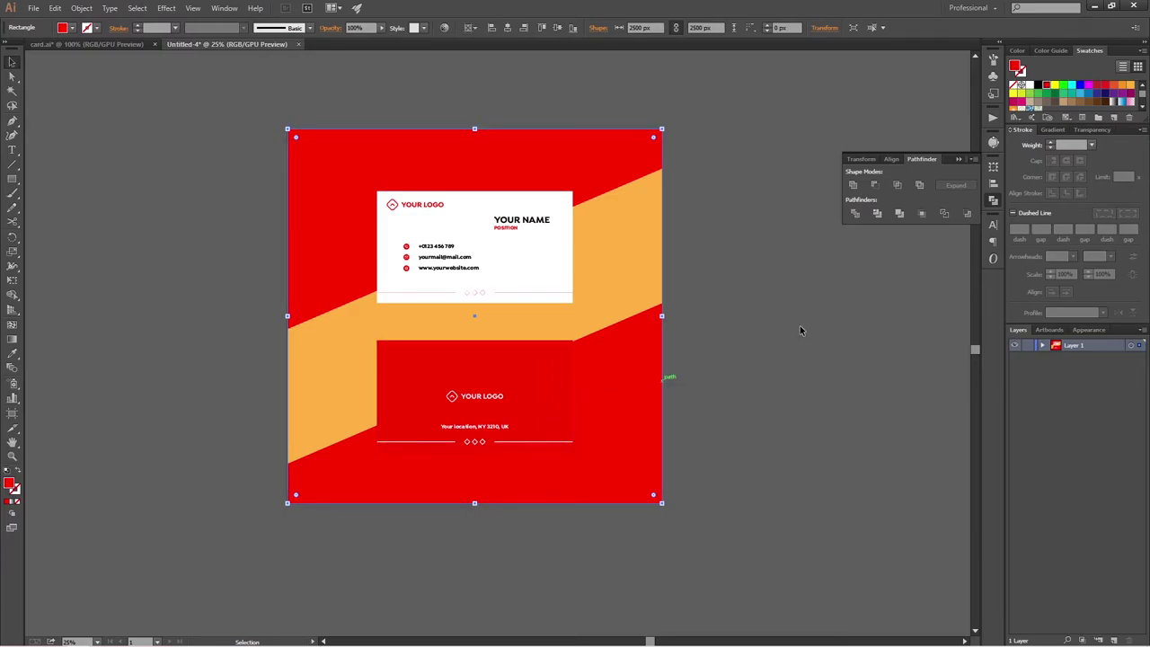
Step: Show the colour sliders in HSB mode and darken the background rectangle's red to about 58% brightness
{"action": "left_click", "coordinate": [1018, 50]}
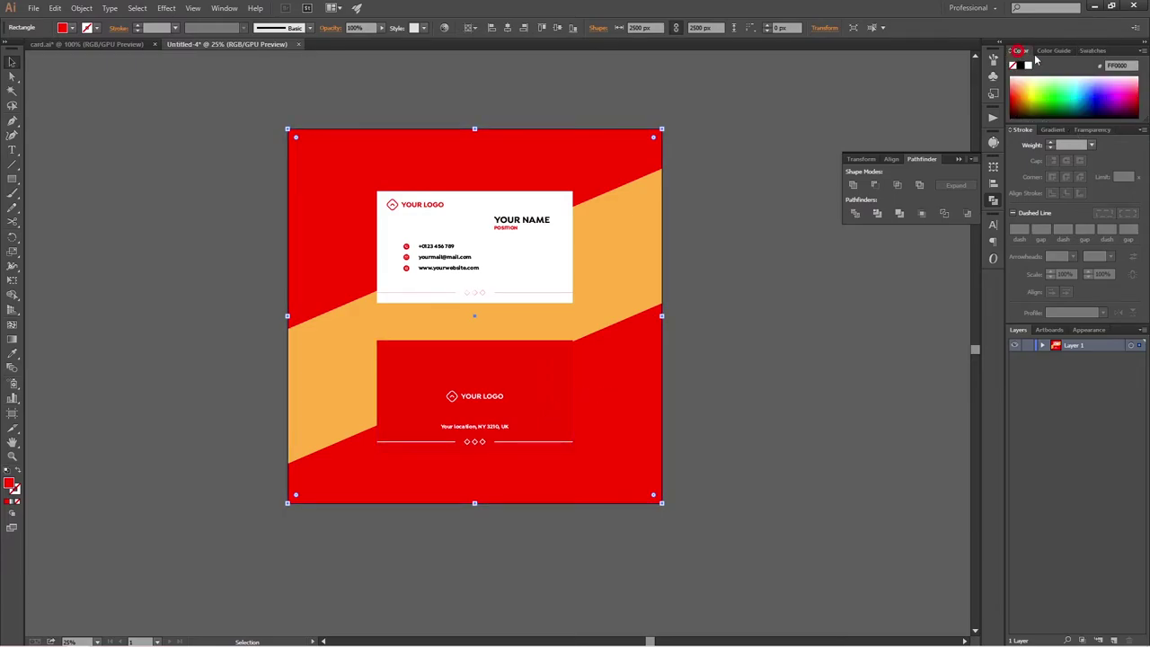
{"action": "left_click", "coordinate": [1144, 51]}
{"action": "left_click", "coordinate": [1105, 52]}
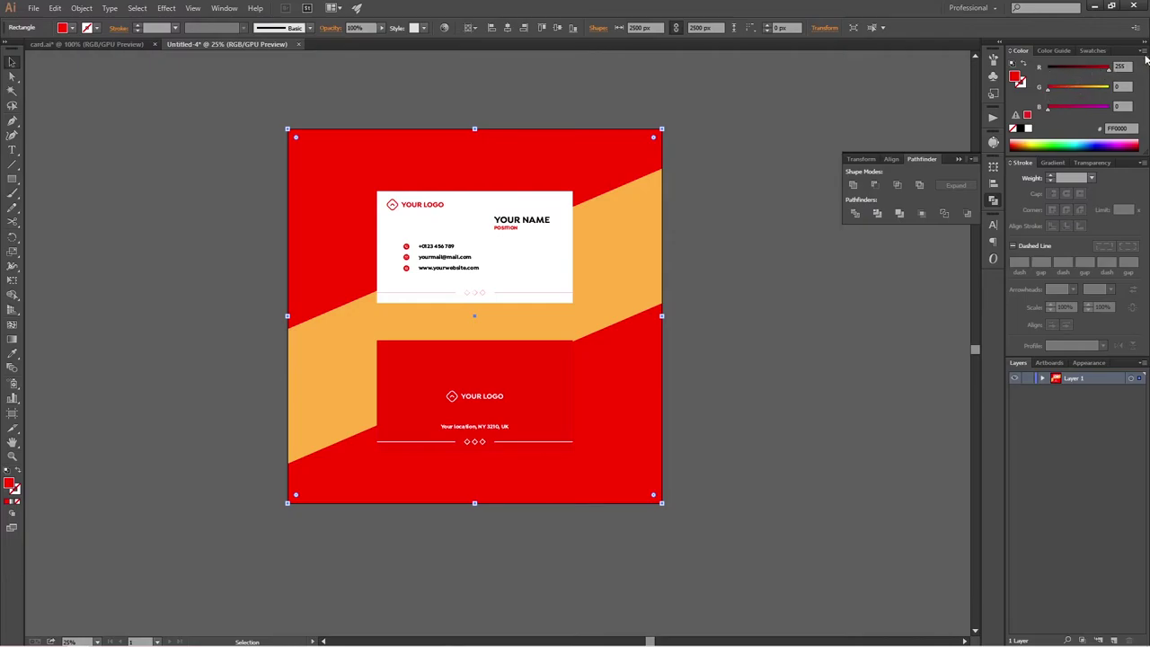
{"action": "left_click", "coordinate": [1144, 52]}
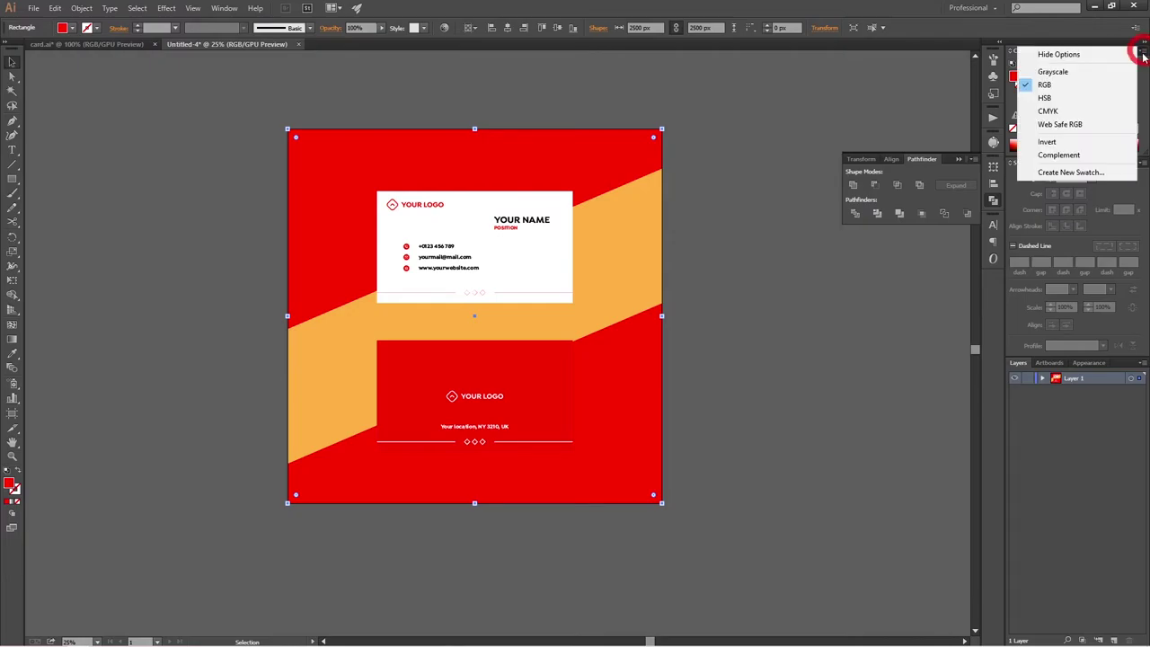
{"action": "left_click", "coordinate": [1058, 100]}
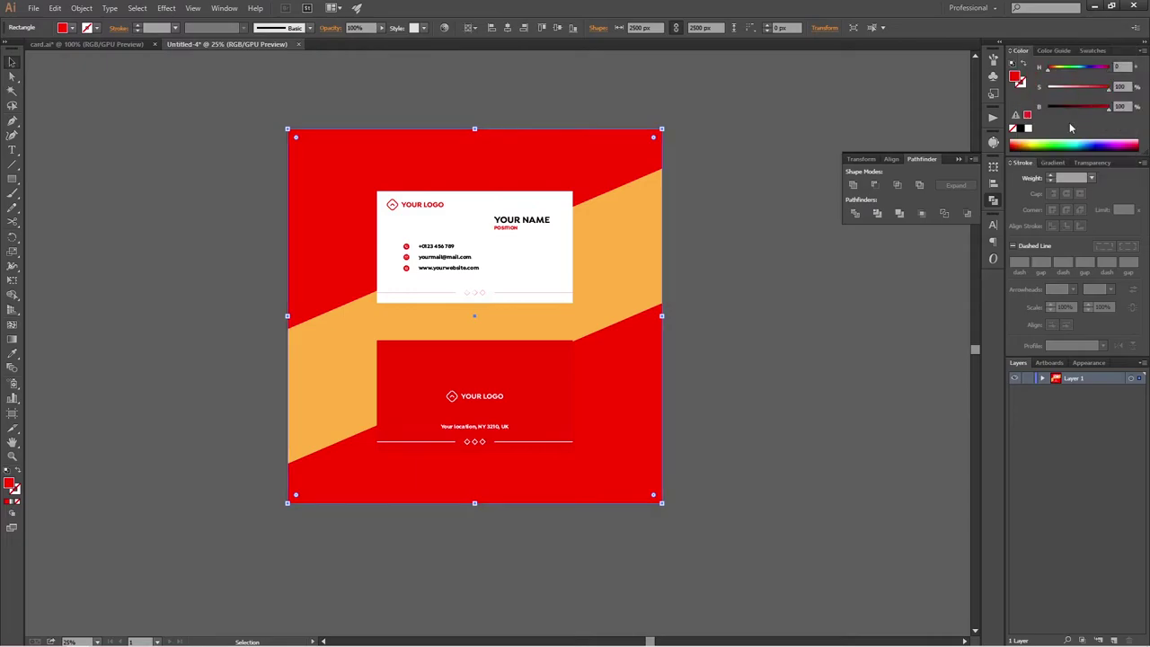
{"action": "left_click_drag", "start_coordinate": [1108, 108], "coordinate": [1083, 110]}
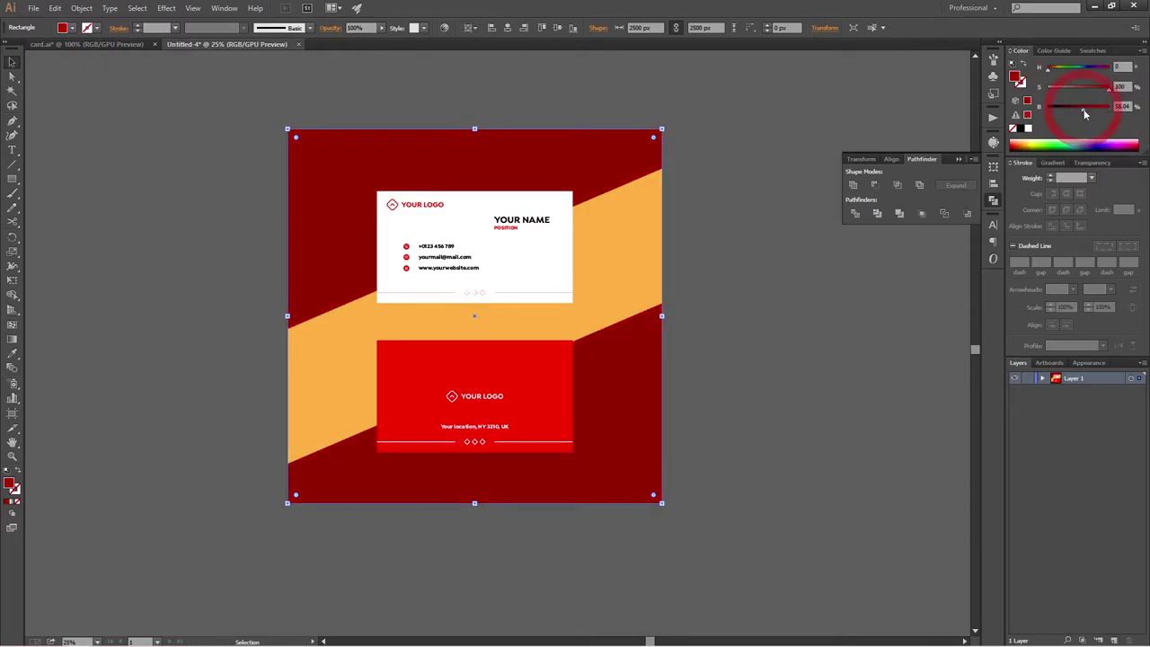
{"action": "key", "text": "v"}
{"action": "left_click", "coordinate": [786, 329]}
Step: Recolour the orange diagonal band with a light grey swatch from the greys colour group
{"action": "left_click", "coordinate": [588, 292]}
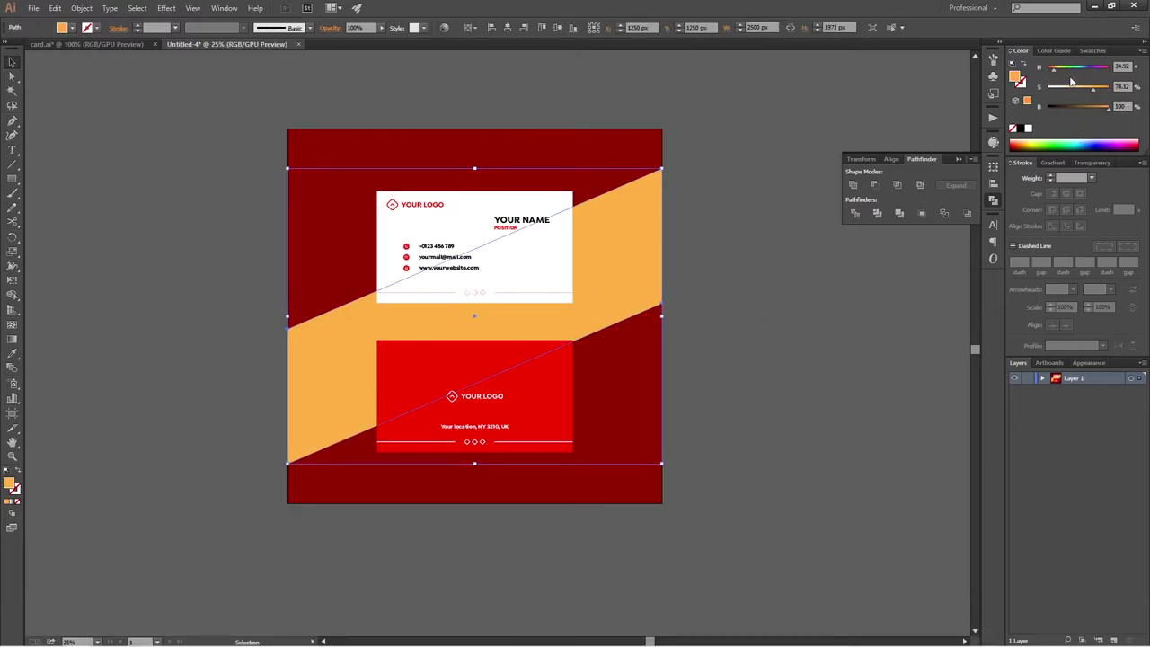
{"action": "left_click", "coordinate": [1091, 51]}
{"action": "left_click", "coordinate": [1054, 120]}
{"action": "left_click", "coordinate": [1075, 120]}
{"action": "left_click", "coordinate": [1095, 119]}
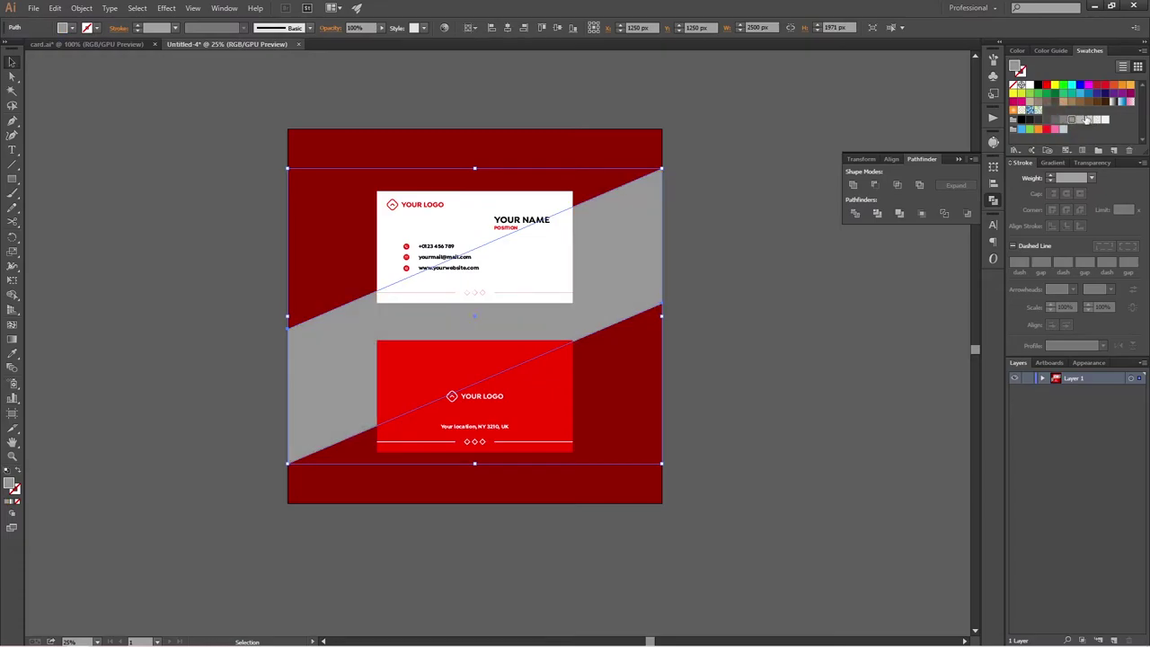
{"action": "left_click", "coordinate": [1084, 120]}
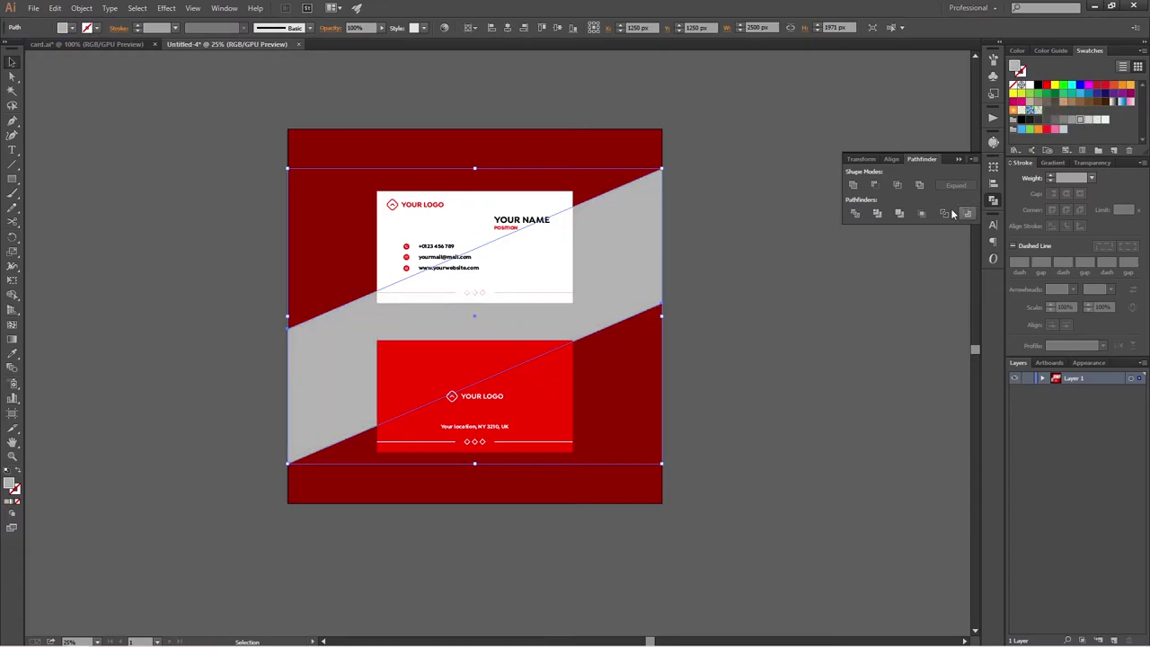
Step: Set the grey diagonal band's blend mode to Multiply so it darkens the red background
{"action": "left_click", "coordinate": [1069, 164]}
{"action": "left_click", "coordinate": [1056, 178]}
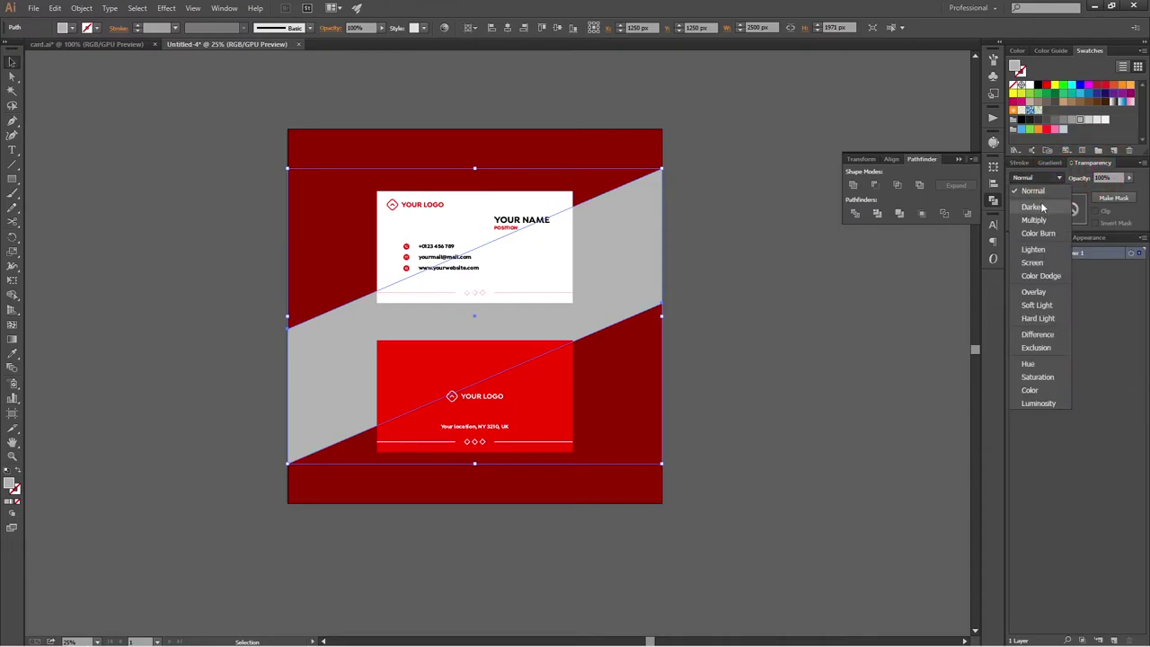
{"action": "left_click", "coordinate": [1035, 220]}
{"action": "left_click", "coordinate": [734, 401]}
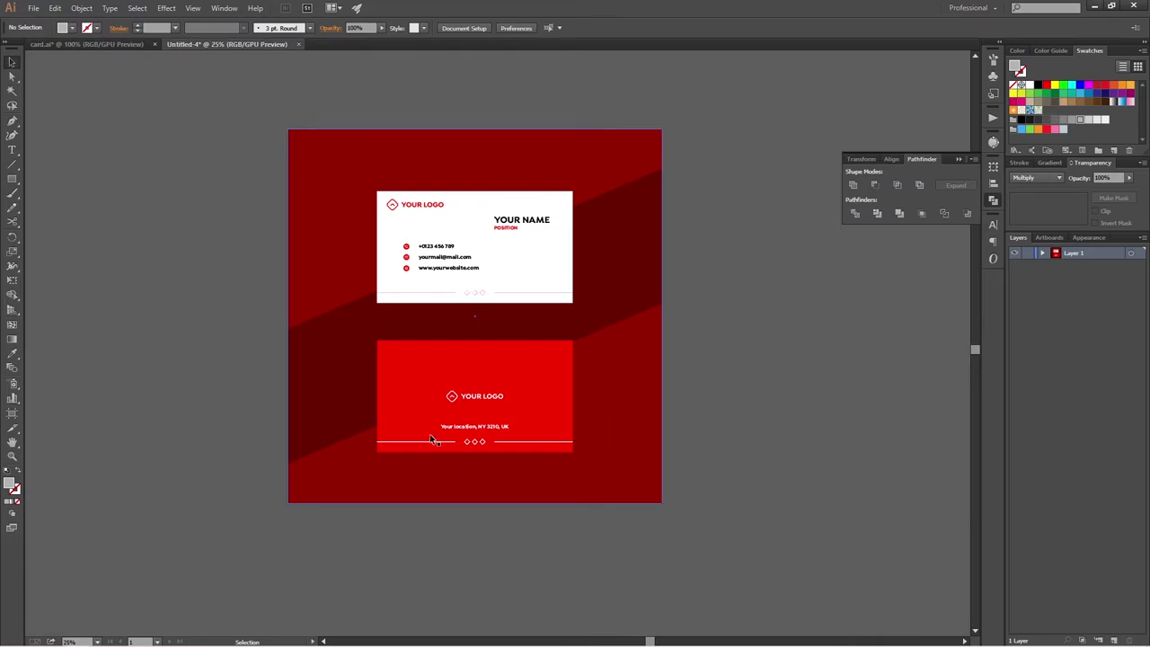
Step: Draw a grey rectangle about 1308 × 79 px directly beneath the white card, spanning the card's full width
{"action": "scroll", "coordinate": [379, 305], "scroll_direction": "up", "scroll_amount": 3}
{"action": "scroll", "coordinate": [468, 344], "scroll_direction": "right", "scroll_amount": 2}
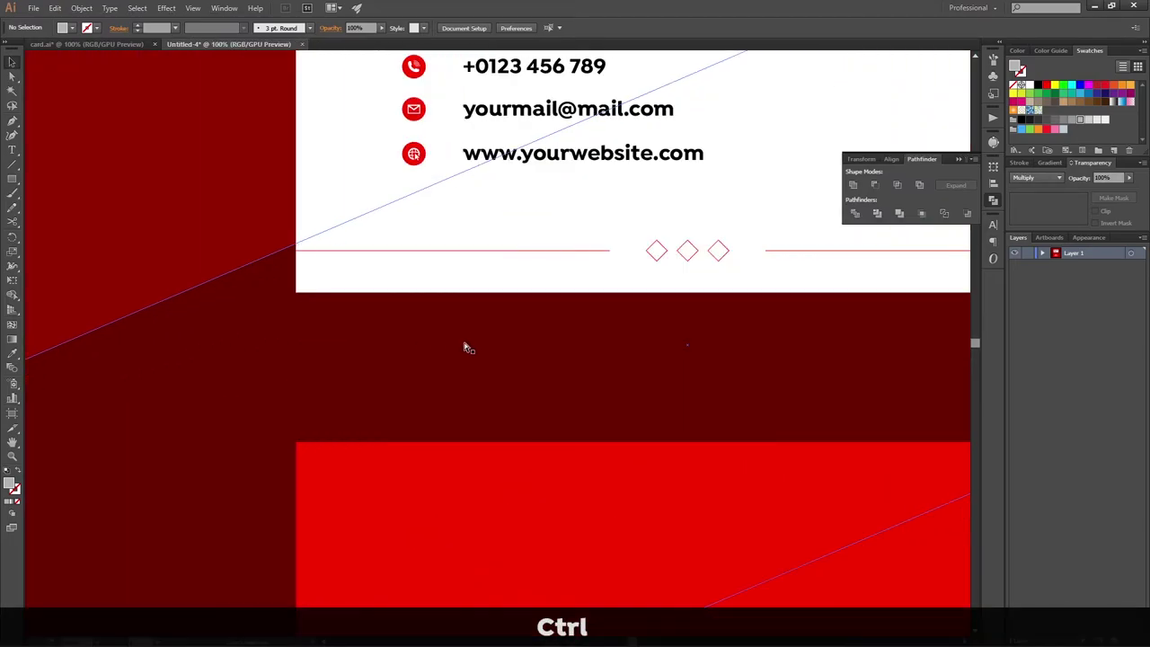
{"action": "scroll", "coordinate": [465, 348], "scroll_direction": "down", "scroll_amount": 2}
{"action": "scroll", "coordinate": [465, 348], "scroll_direction": "right", "scroll_amount": 2}
{"action": "scroll", "coordinate": [465, 348], "scroll_direction": "up", "scroll_amount": 2}
{"action": "scroll", "coordinate": [464, 348], "scroll_direction": "down", "scroll_amount": 1}
{"action": "scroll", "coordinate": [465, 348], "scroll_direction": "right", "scroll_amount": 1}
{"action": "scroll", "coordinate": [386, 349], "scroll_direction": "down", "scroll_amount": 1}
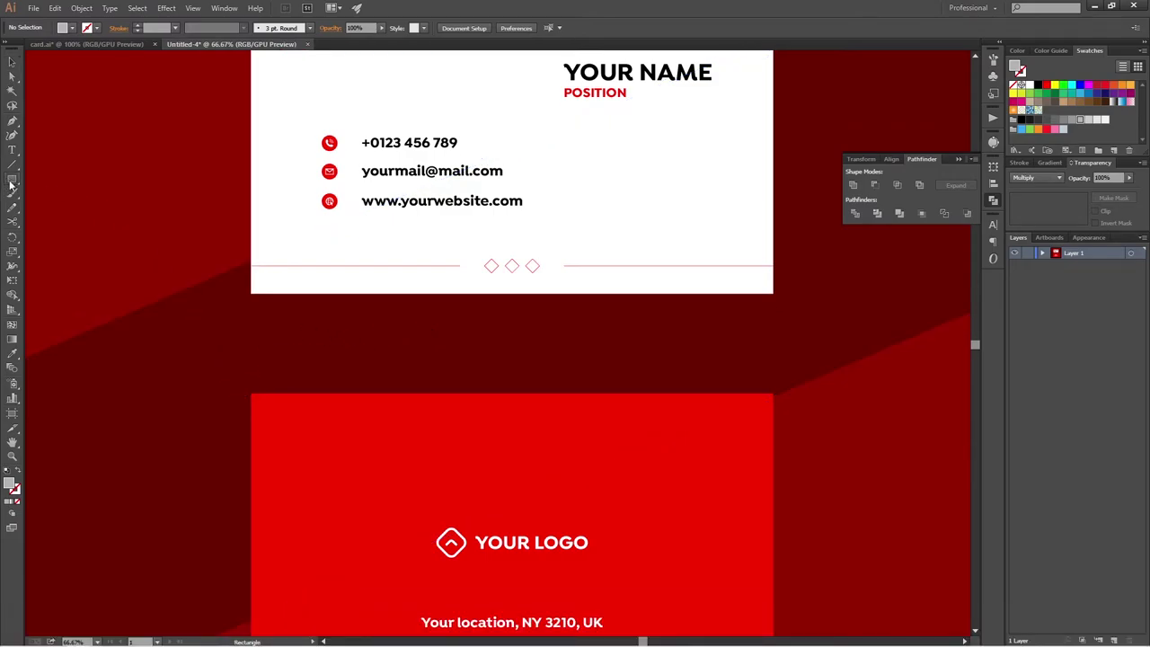
{"action": "left_click_drag", "start_coordinate": [251, 294], "coordinate": [774, 325]}
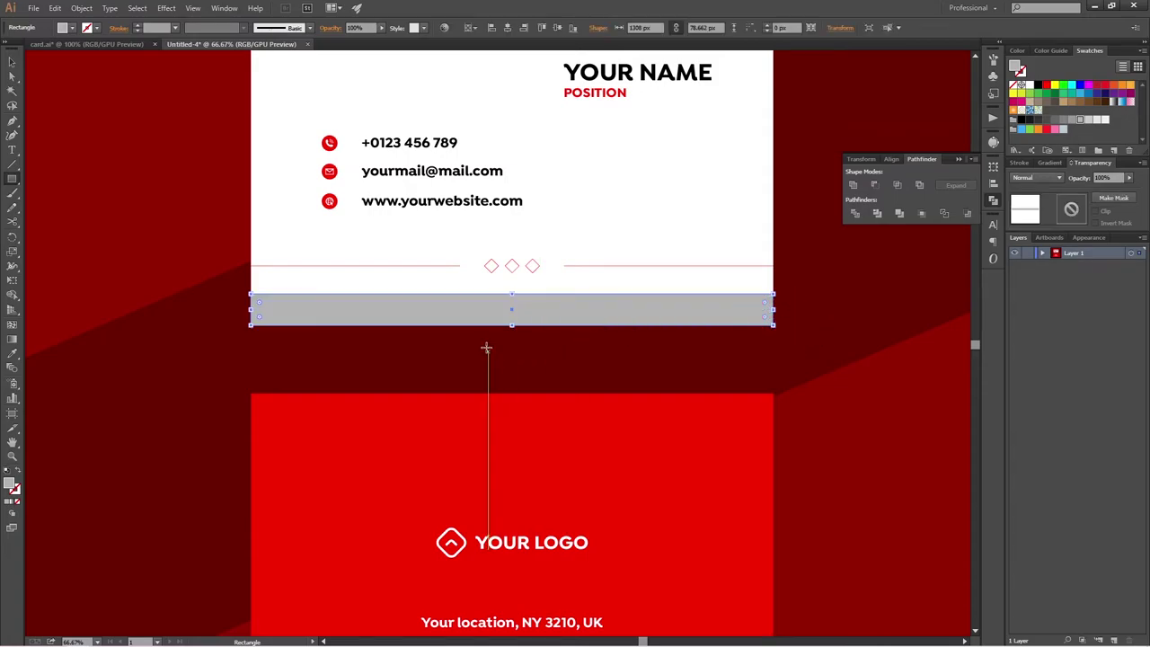
Step: Add an anchor point at the midpoint of the grey rectangle's lower edge with the Pen tool
{"action": "key", "text": "a"}
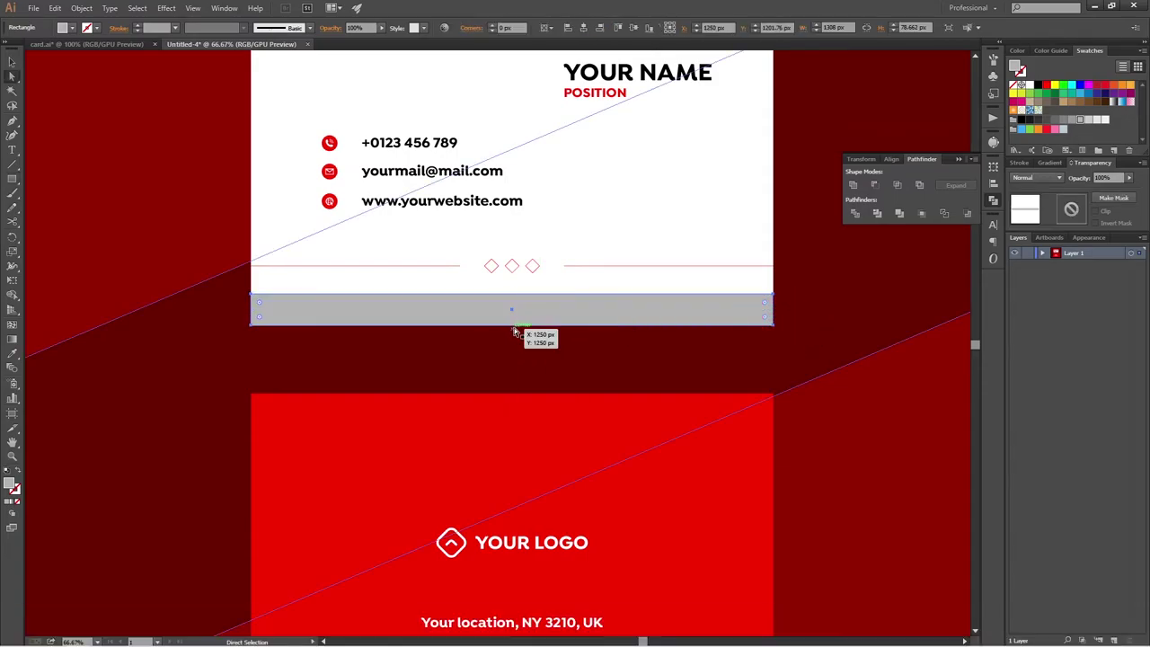
{"action": "key", "text": "p"}
{"action": "scroll", "coordinate": [513, 329], "scroll_direction": "up", "scroll_amount": 5}
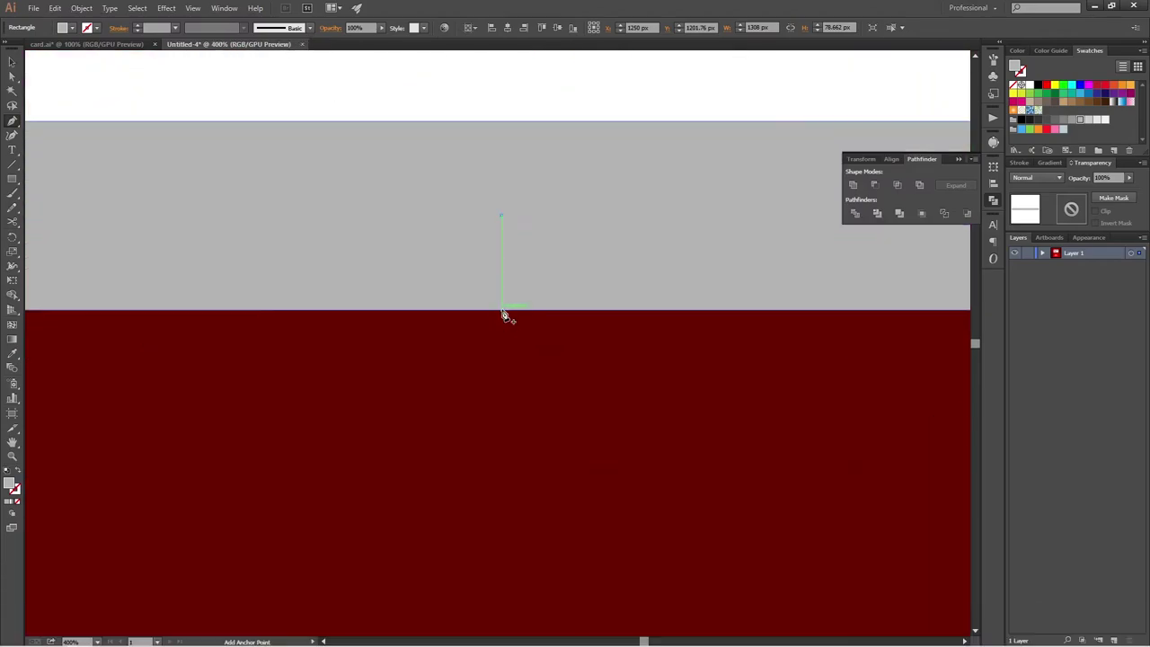
{"action": "left_click", "coordinate": [503, 312]}
{"action": "key", "text": "a"}
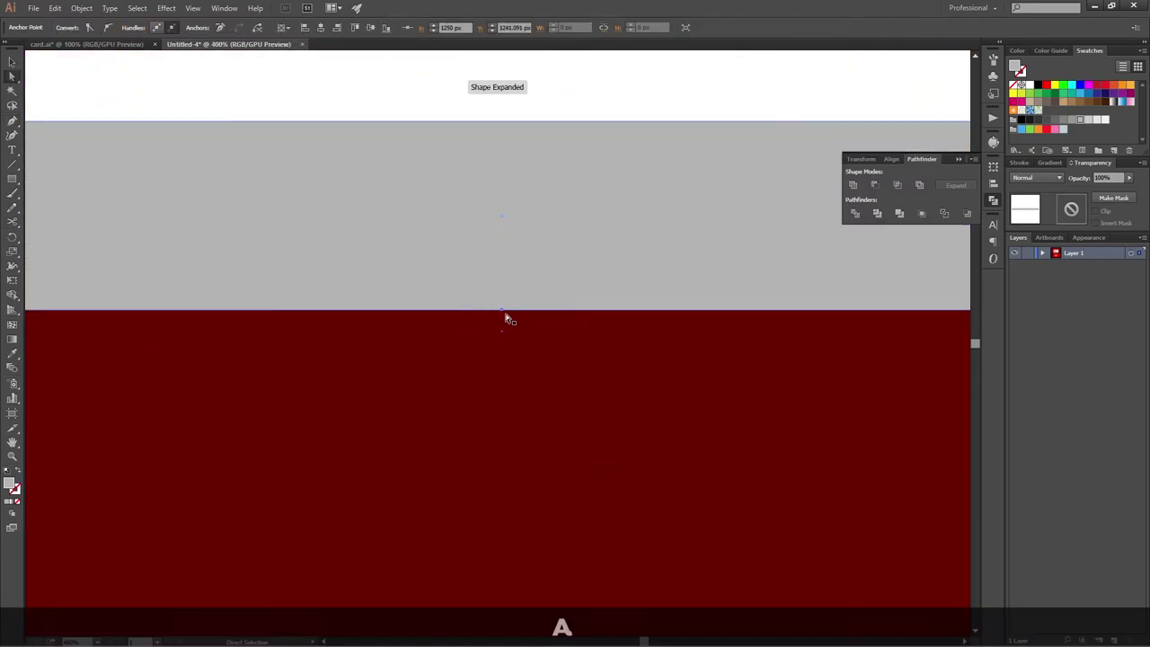
{"action": "left_click", "coordinate": [502, 312]}
{"action": "left_click_drag", "start_coordinate": [503, 312], "coordinate": [501, 188]}
{"action": "key", "text": "ctrl+z"}
{"action": "key", "text": "ctrl+z"}
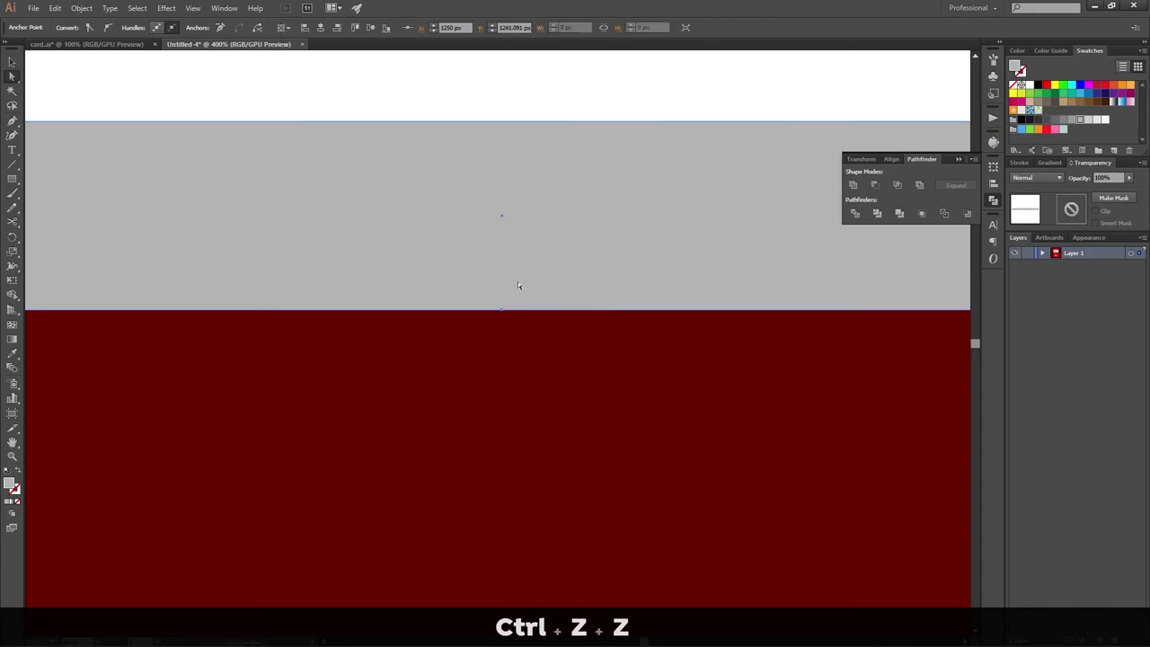
Step: Raise the midpoint of the grey rectangle's lower edge to about Y 1179.5 px and round its corner into a smooth arc
{"action": "left_click_drag", "start_coordinate": [502, 311], "coordinate": [503, 163]}
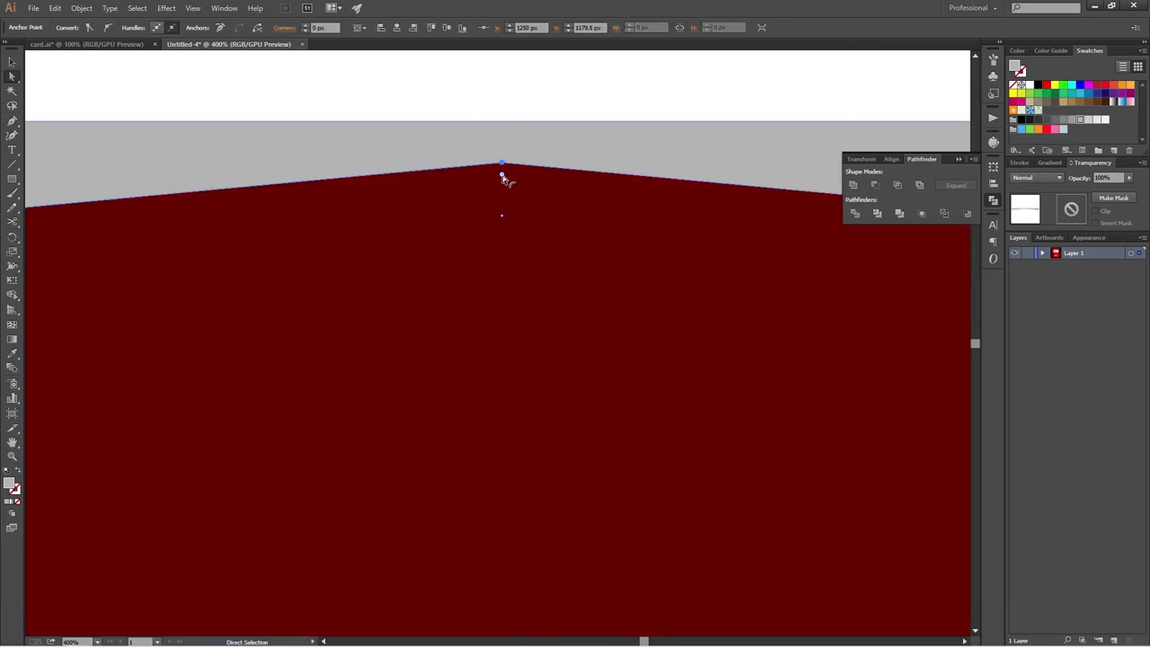
{"action": "scroll", "coordinate": [526, 457], "scroll_direction": "down", "scroll_amount": 4}
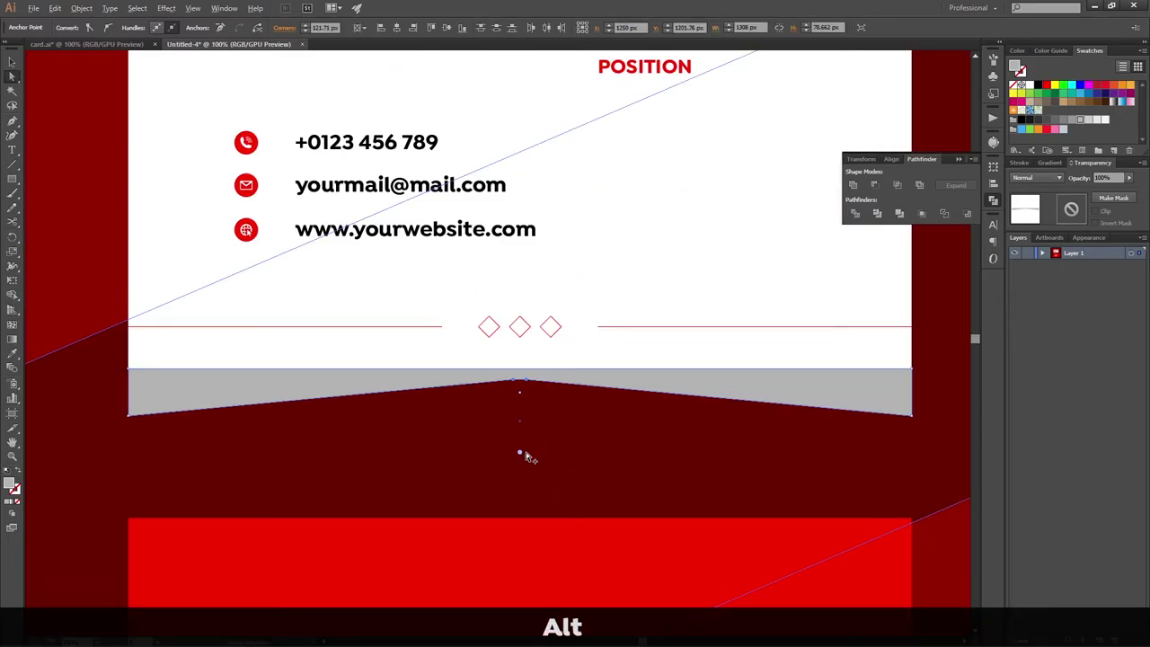
{"action": "scroll", "coordinate": [526, 457], "scroll_direction": "down", "scroll_amount": 5}
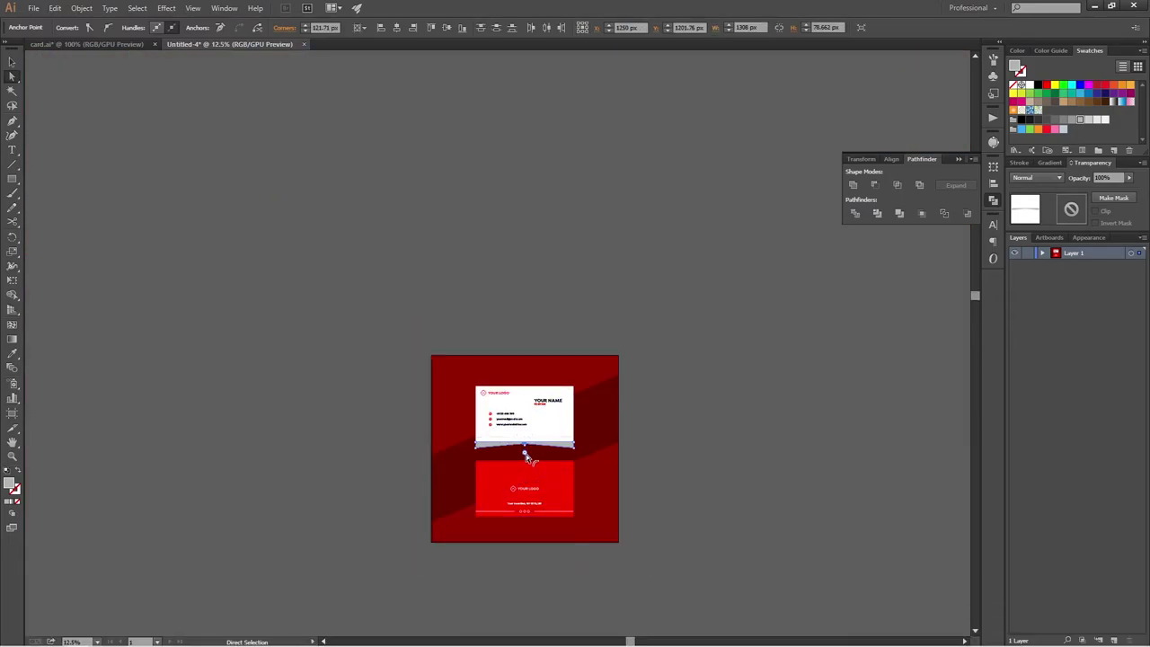
{"action": "key", "text": "space"}
{"action": "left_click_drag", "start_coordinate": [526, 578], "coordinate": [547, 254]}
{"action": "left_click_drag", "start_coordinate": [515, 333], "coordinate": [515, 426]}
{"action": "key", "text": "v"}
{"action": "left_click", "coordinate": [598, 283]}
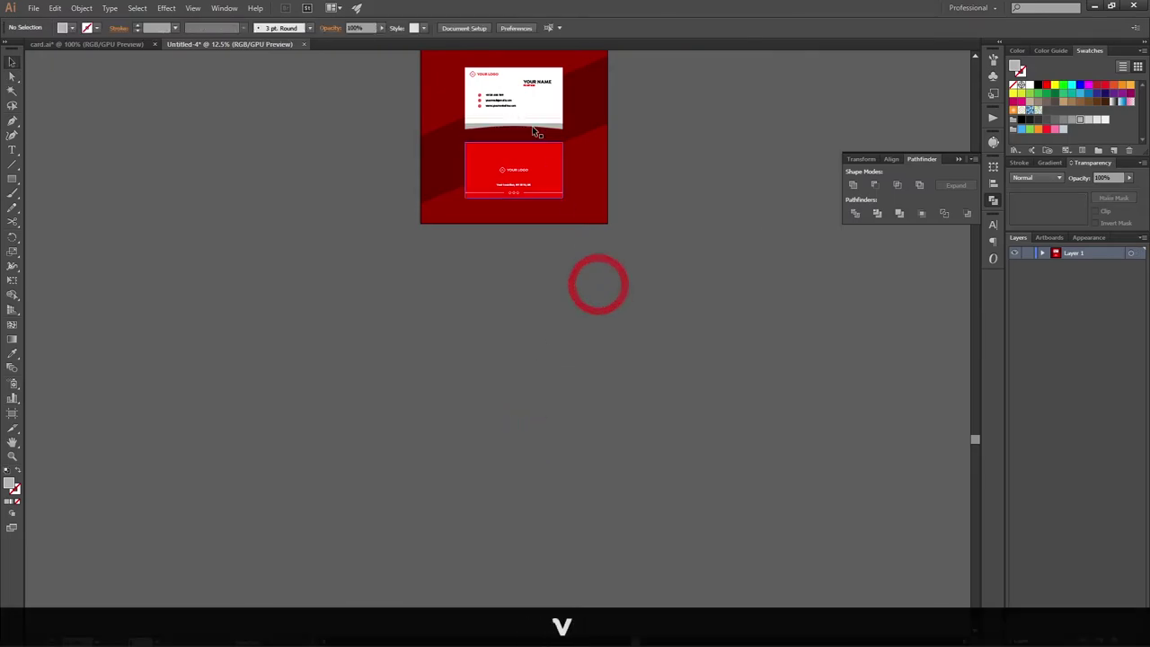
Step: Move the white card straight down over the grey shape until its lower edge meets the peak of the arc
{"action": "scroll", "coordinate": [531, 121], "scroll_direction": "up", "scroll_amount": 4, "text": "alt"}
{"action": "scroll", "coordinate": [527, 117], "scroll_direction": "up", "scroll_amount": 1, "text": "alt"}
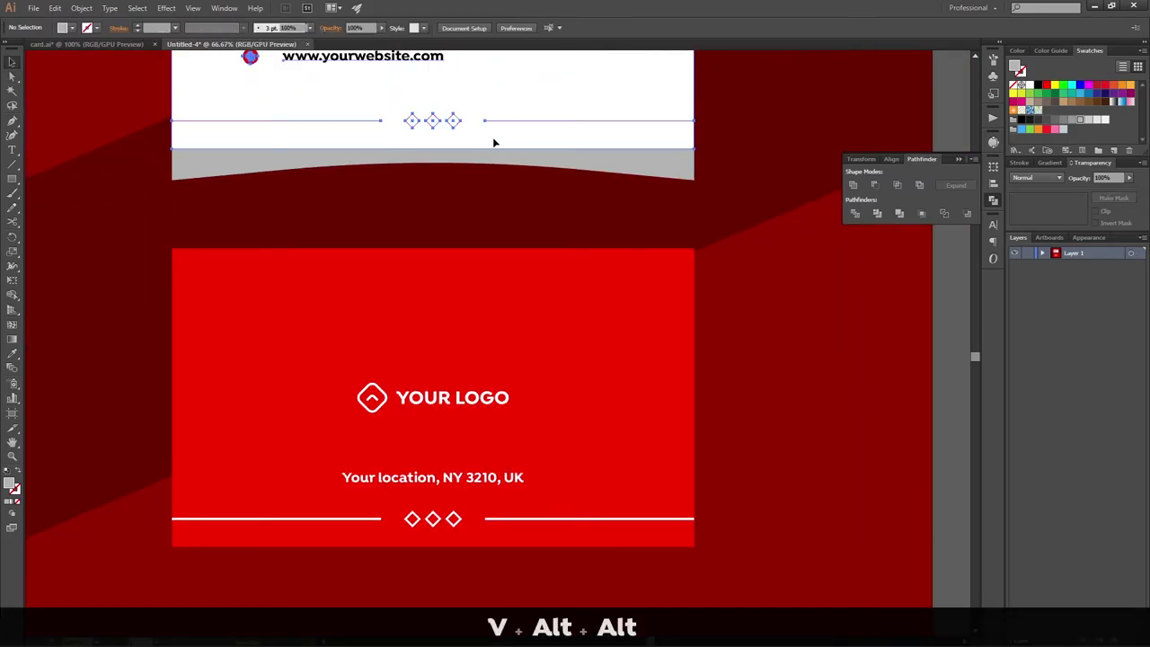
{"action": "left_click_drag", "start_coordinate": [487, 141], "coordinate": [519, 142]}
{"action": "scroll", "coordinate": [450, 140], "scroll_direction": "up", "scroll_amount": 3}
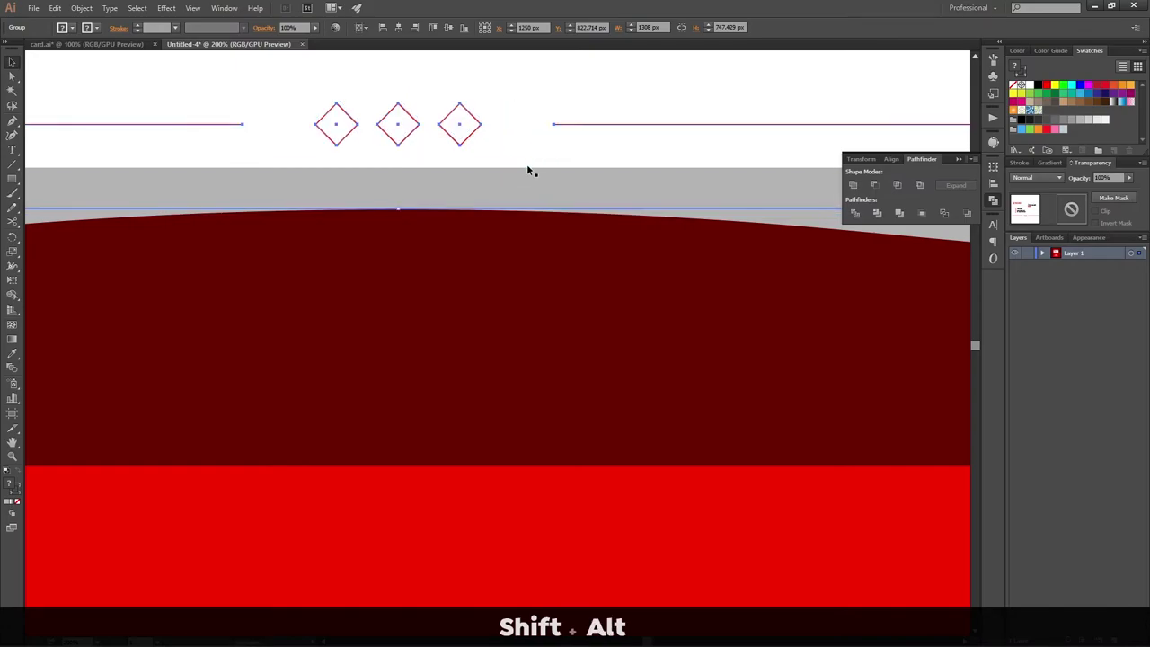
Step: Bring the white card forward in the stacking order so it sits in front of the curved grey shape
{"action": "scroll", "coordinate": [529, 169], "scroll_direction": "down", "scroll_amount": 6}
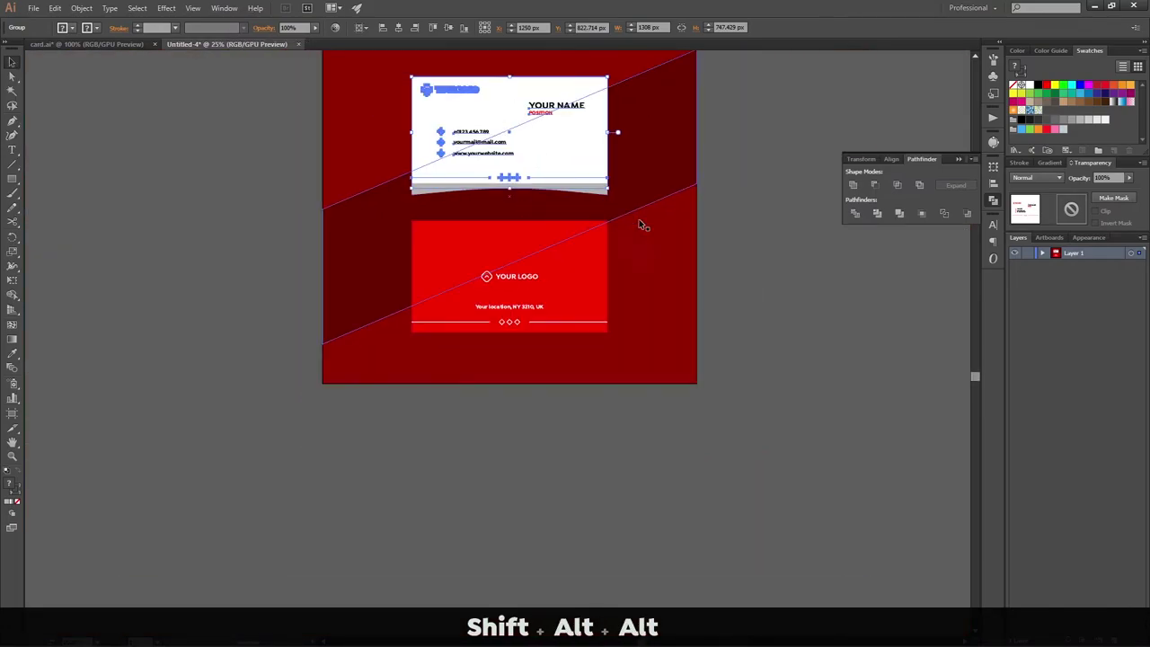
{"action": "left_click", "coordinate": [764, 218]}
{"action": "key", "text": "alt"}
{"action": "key", "text": "alt"}
{"action": "scroll", "coordinate": [513, 179], "scroll_direction": "up", "scroll_amount": 5}
{"action": "left_click", "coordinate": [594, 170]}
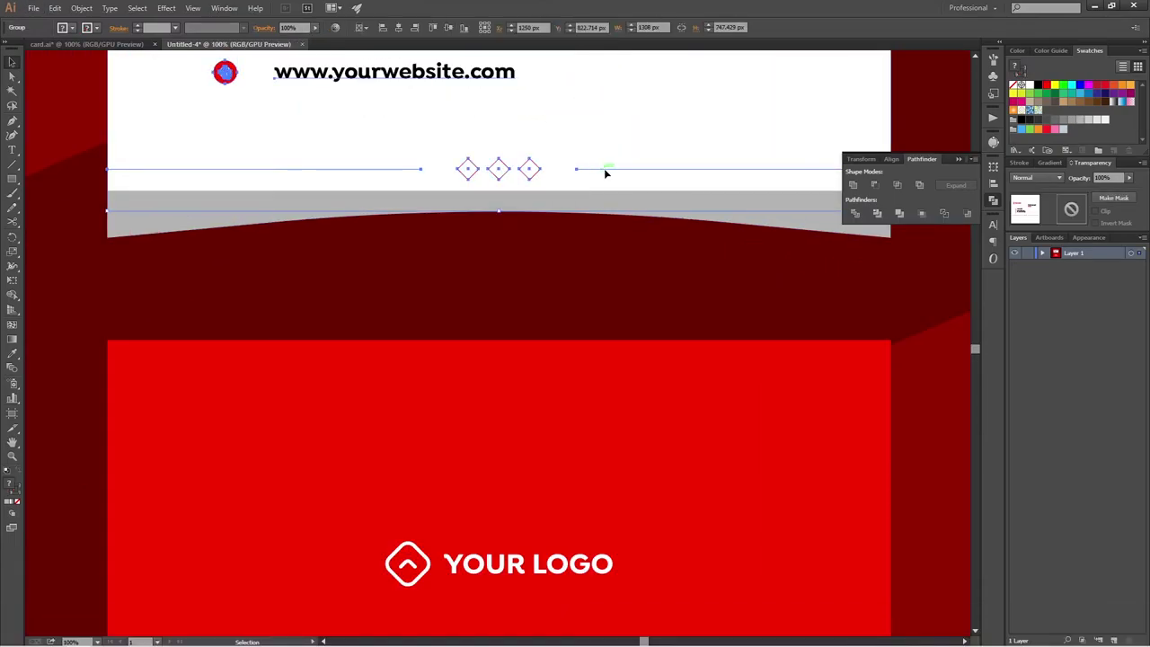
{"action": "key", "text": "ctrl+bracketright"}
{"action": "key", "text": "ctrl+bracketright"}
{"action": "key", "text": "ctrl+bracketright"}
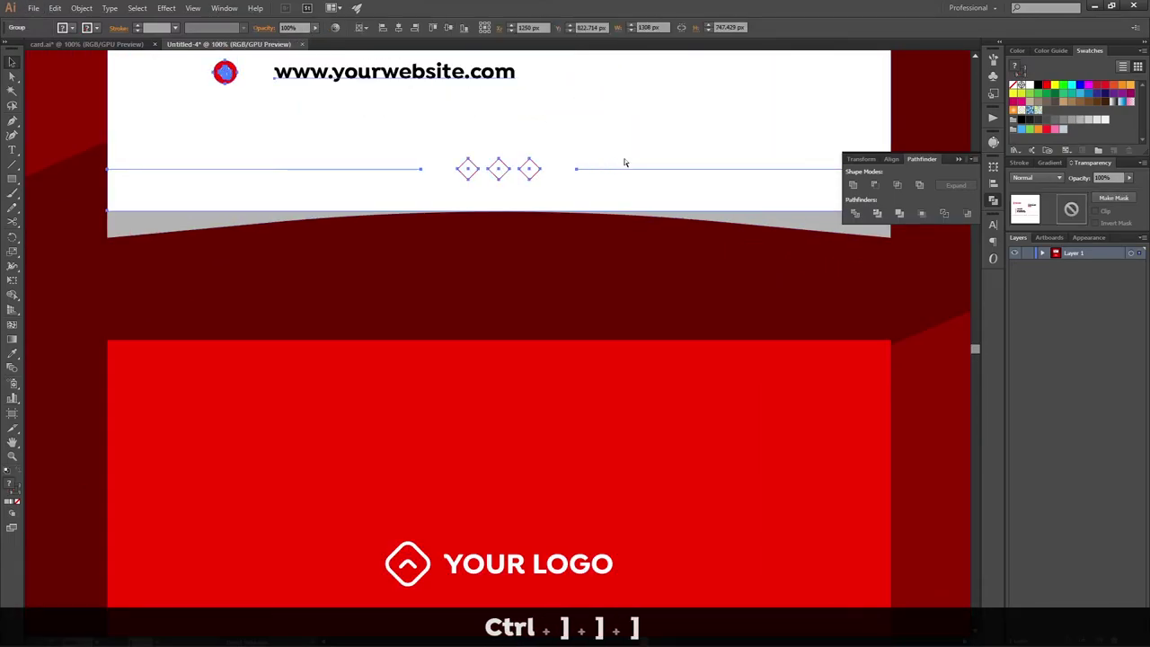
Step: Copy the dark diagonal band's grey Multiply appearance onto the curved shape under the white card with the Eyedropper
{"action": "left_click", "coordinate": [782, 227]}
{"action": "key", "text": "alt"}
{"action": "scroll", "coordinate": [732, 261], "scroll_direction": "down", "scroll_amount": 2}
{"action": "scroll", "coordinate": [731, 265], "scroll_direction": "right", "scroll_amount": 2}
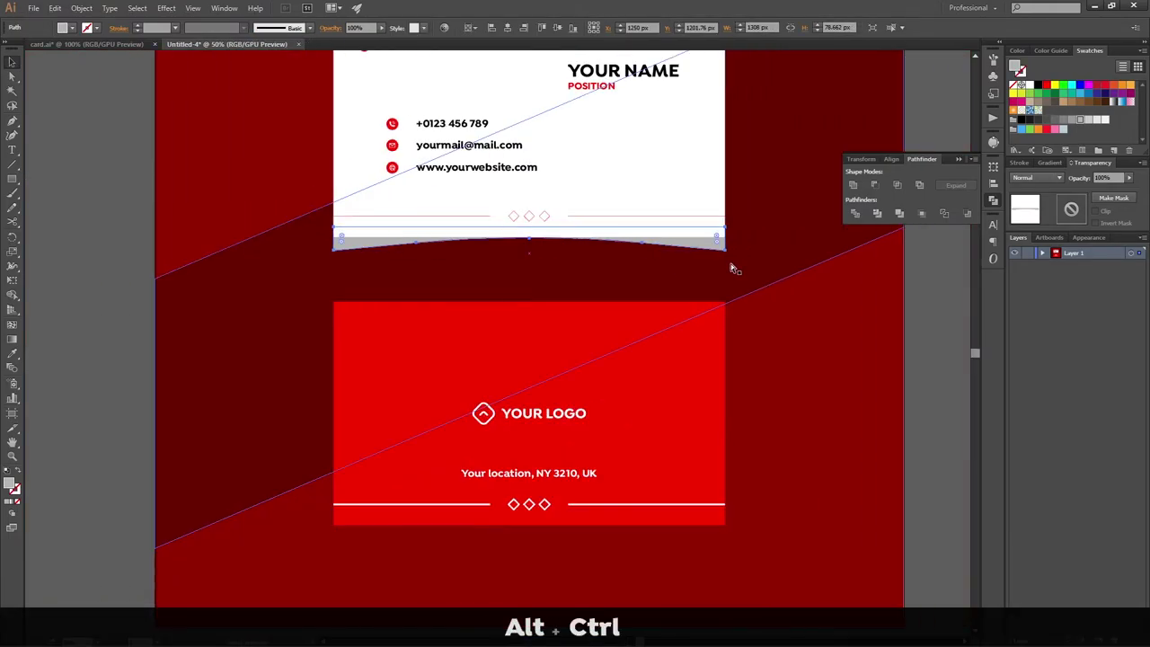
{"action": "scroll", "coordinate": [732, 266], "scroll_direction": "right", "scroll_amount": 2}
{"action": "key", "text": "i"}
{"action": "left_click", "coordinate": [737, 233]}
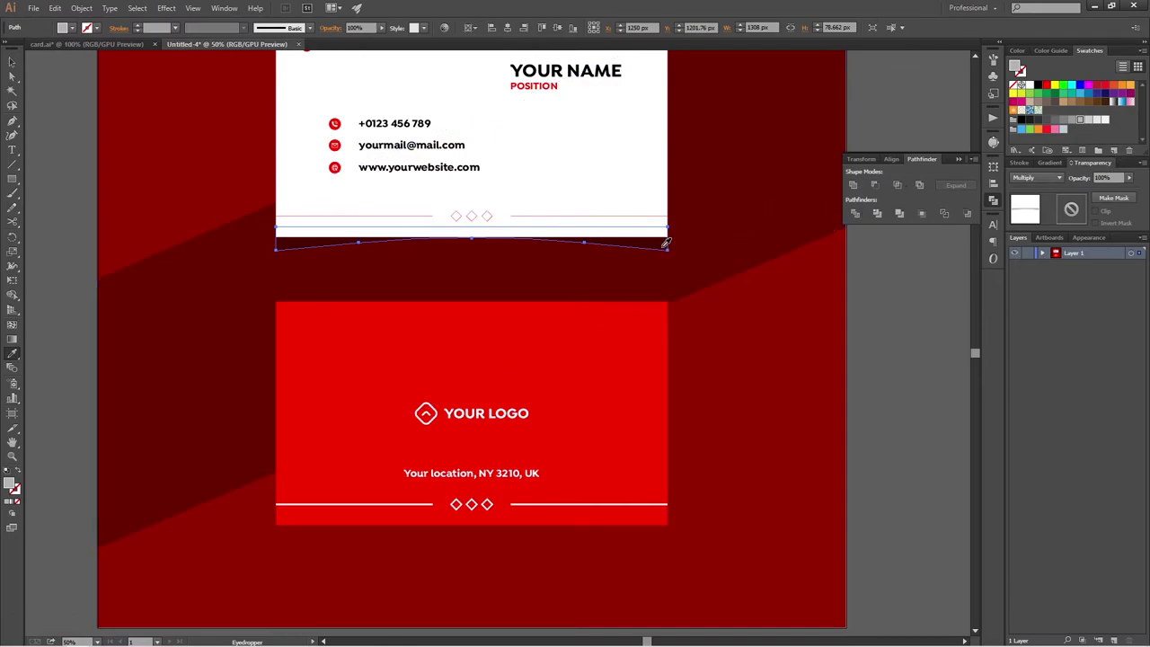
Step: Darken the white card's curved shadow to about 54% brightness
{"action": "left_click", "coordinate": [1018, 51]}
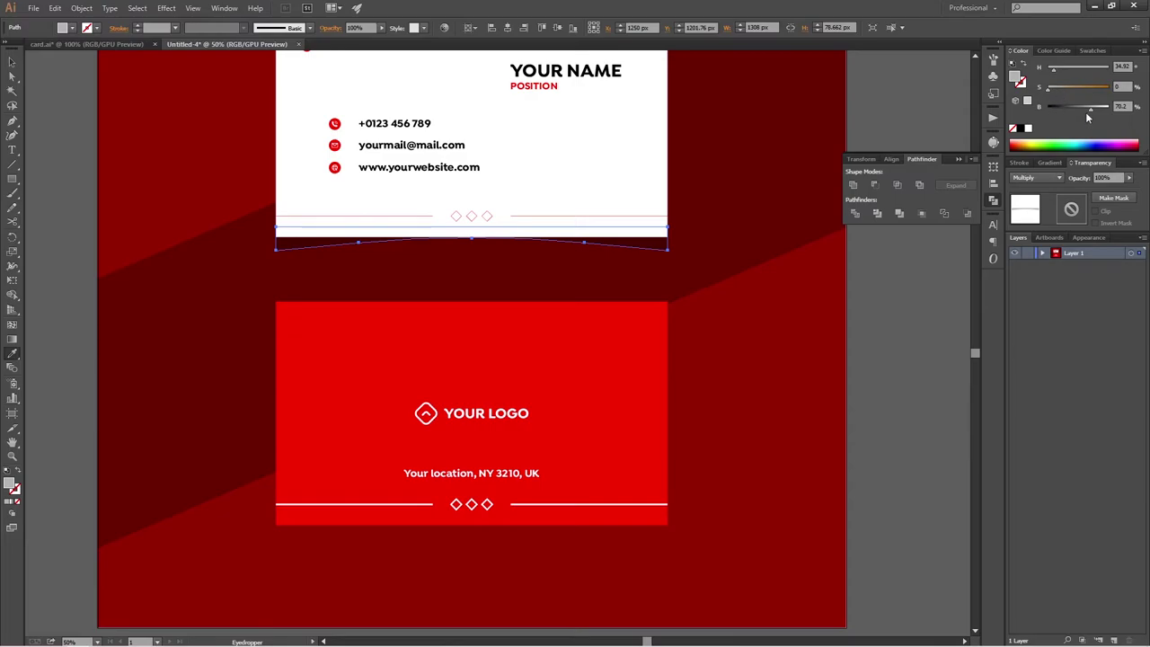
{"action": "left_click_drag", "start_coordinate": [1090, 109], "coordinate": [1079, 109]}
{"action": "key", "text": "v"}
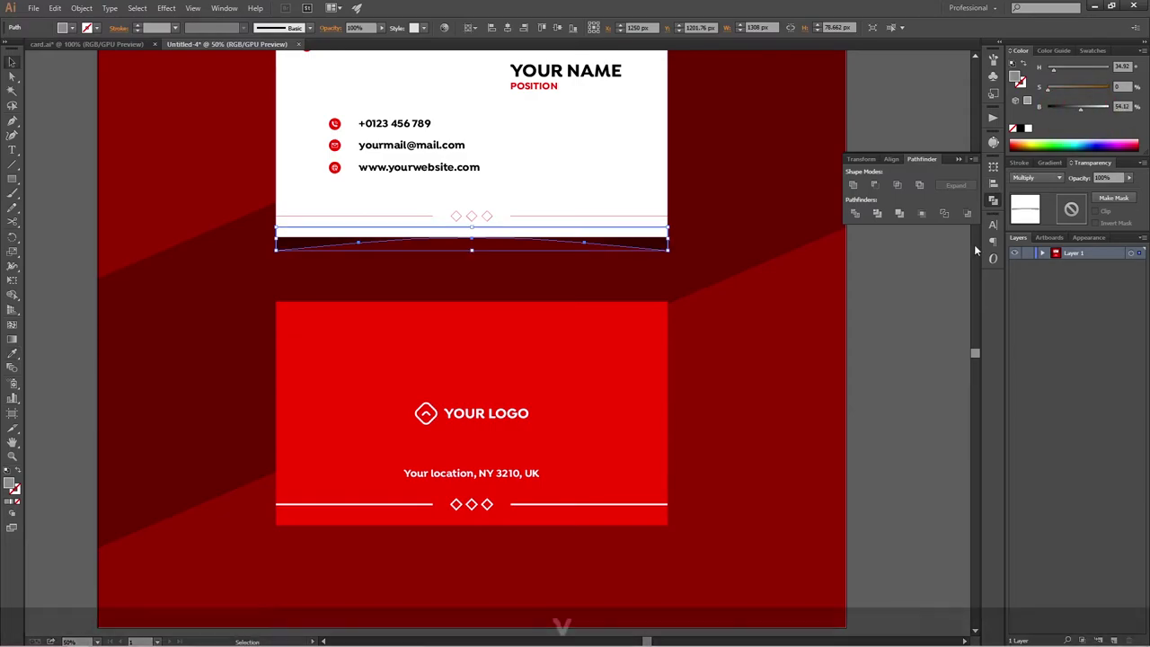
{"action": "left_click", "coordinate": [907, 278]}
{"action": "left_click", "coordinate": [683, 275]}
{"action": "scroll", "coordinate": [560, 267], "scroll_direction": "down", "scroll_amount": 2, "text": "alt"}
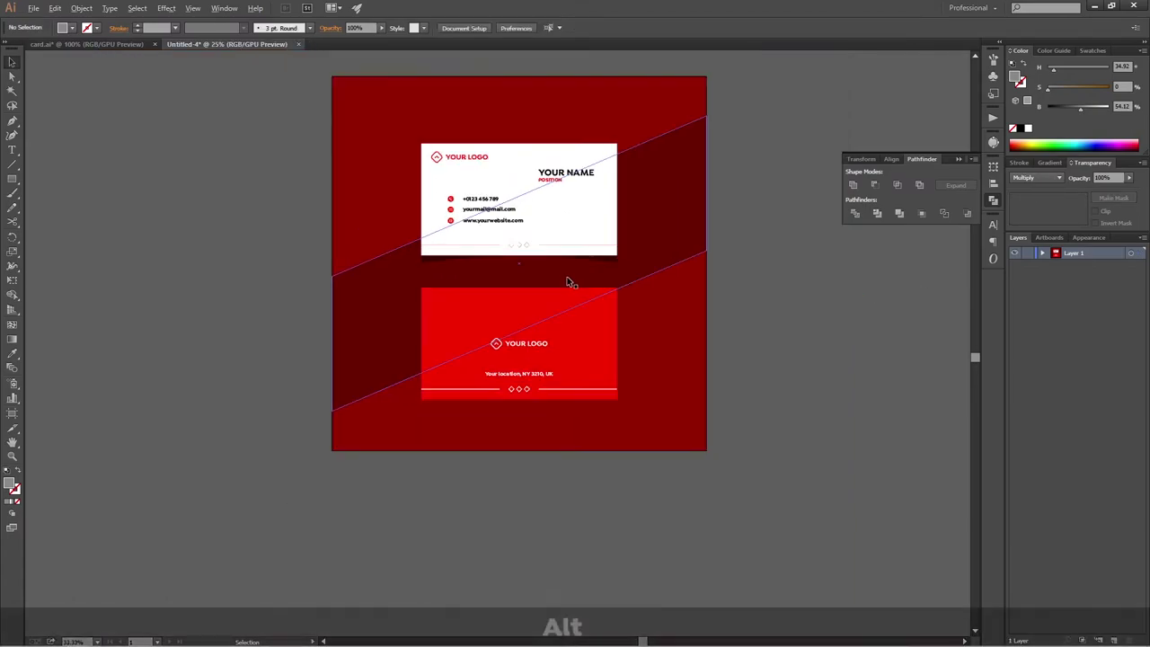
{"action": "scroll", "coordinate": [589, 269], "scroll_direction": "up", "scroll_amount": 5, "text": "alt"}
{"action": "scroll", "coordinate": [584, 278], "scroll_direction": "down", "scroll_amount": 3, "text": "alt"}
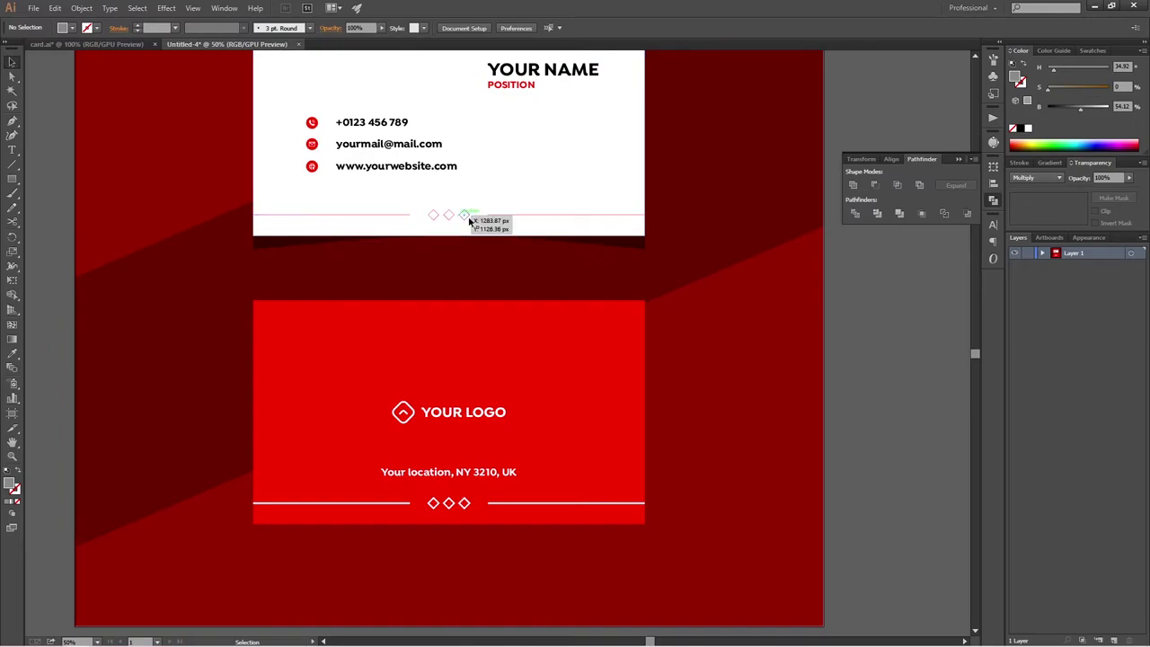
Step: Duplicate the curved shadow straight down to the red card's lower edge and send the copy behind that card
{"action": "left_click", "coordinate": [625, 247]}
{"action": "left_click_drag", "start_coordinate": [636, 247], "coordinate": [633, 537], "text": "alt"}
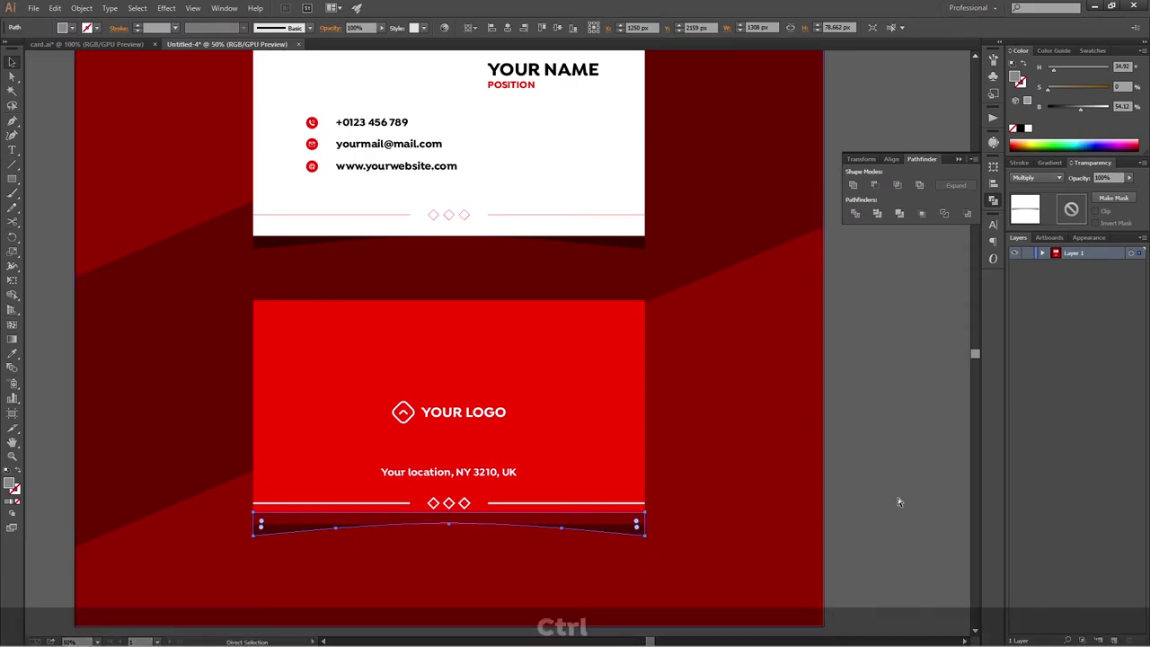
{"action": "key", "text": "ctrl+bracketleft"}
{"action": "key", "text": "ctrl+bracketleft"}
{"action": "key", "text": "ctrl+bracketleft"}
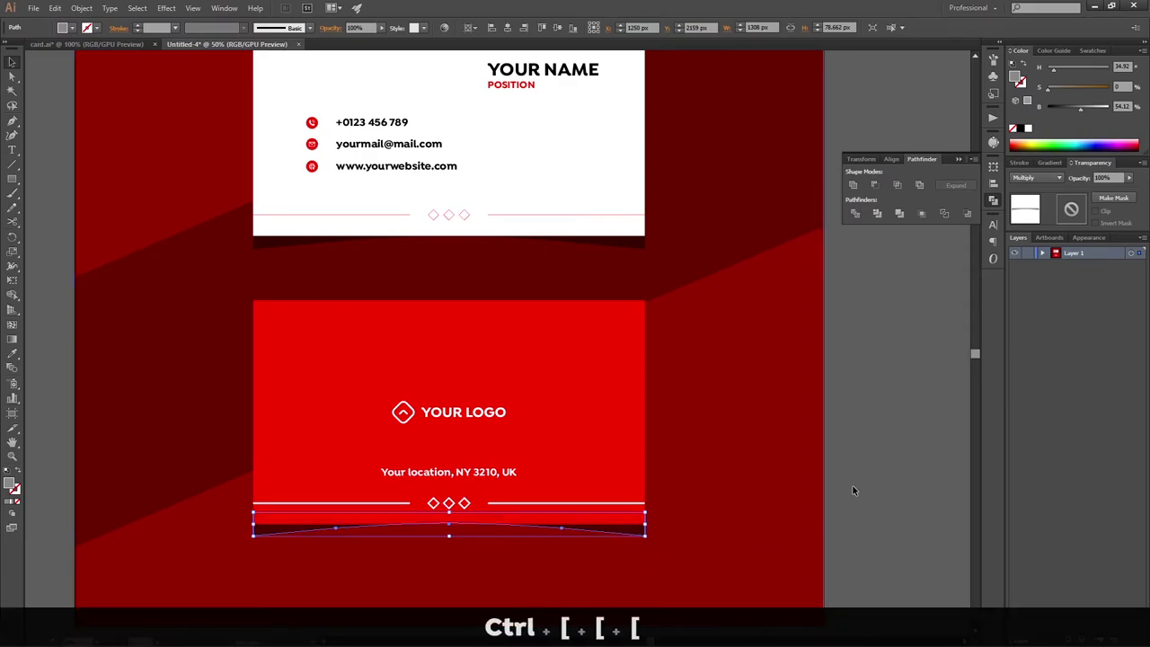
Step: Sample the background red for the red card's shadow and darken it to about 48% brightness
{"action": "scroll", "coordinate": [865, 488], "scroll_direction": "down", "scroll_amount": 3}
{"action": "key", "text": "i"}
{"action": "left_click", "coordinate": [630, 455]}
{"action": "key", "text": "v"}
{"action": "left_click_drag", "start_coordinate": [1083, 110], "coordinate": [1076, 108]}
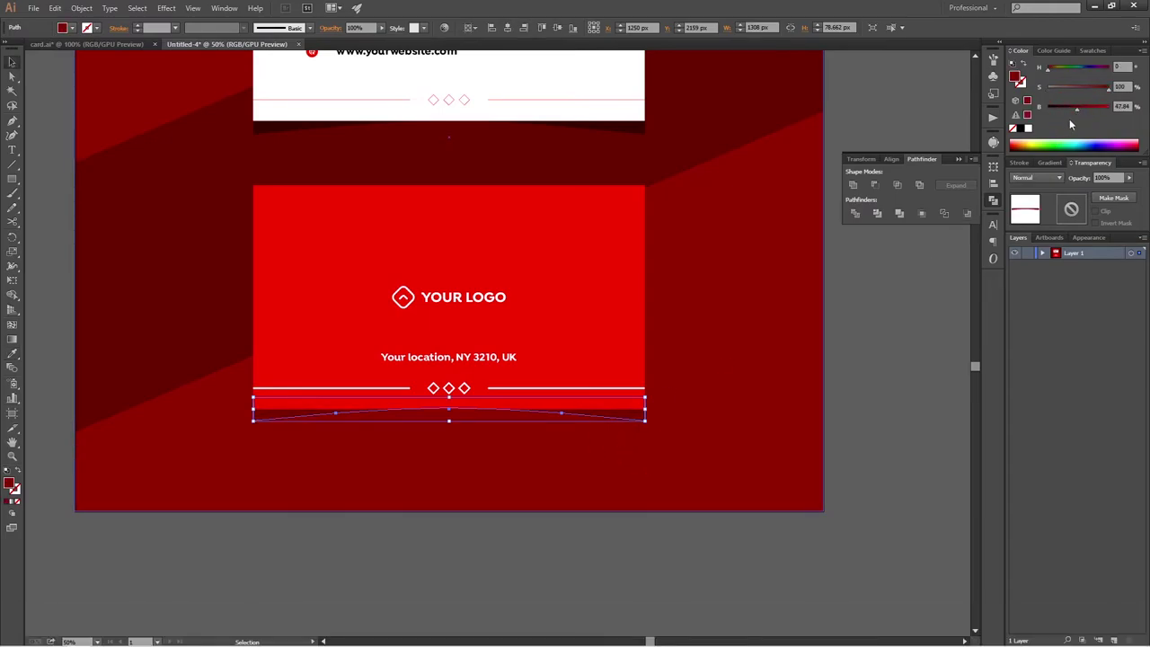
{"action": "left_click", "coordinate": [847, 388]}
Step: Examine both cards' curved shadows against the background, close up and at full artboard view
{"action": "scroll", "coordinate": [816, 380], "scroll_direction": "down", "scroll_amount": 2, "text": "alt"}
{"action": "key", "text": "alt"}
{"action": "key", "text": "alt"}
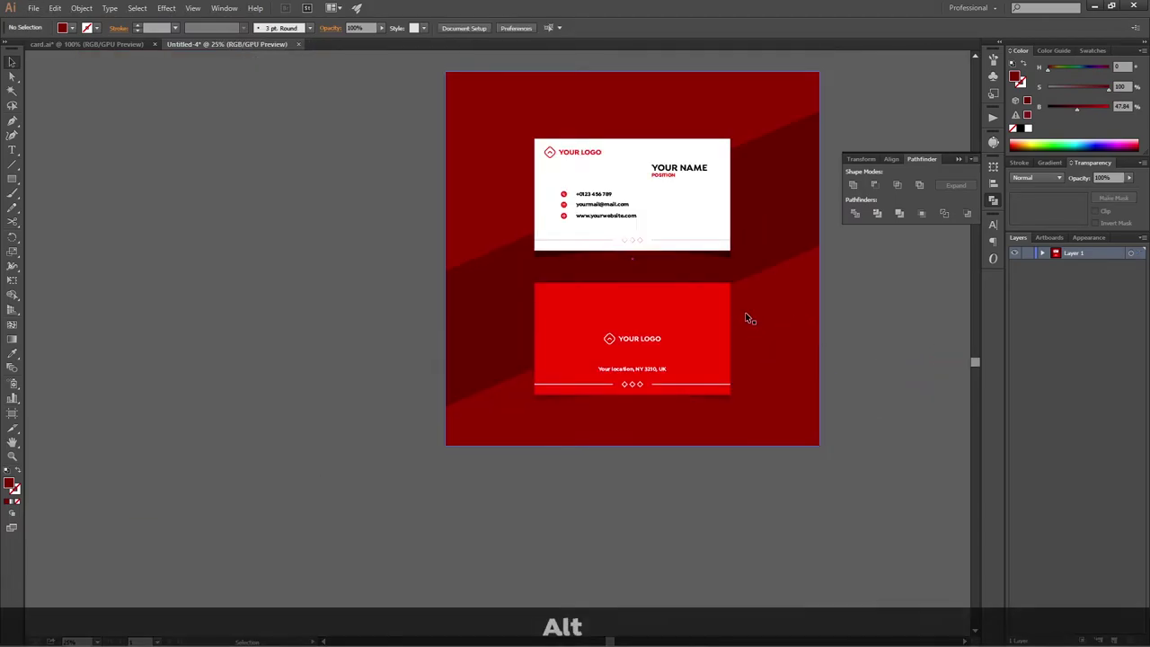
{"action": "scroll", "coordinate": [750, 319], "scroll_direction": "up", "scroll_amount": 2, "text": "alt"}
{"action": "scroll", "coordinate": [761, 303], "scroll_direction": "right", "scroll_amount": 1, "text": "ctrl"}
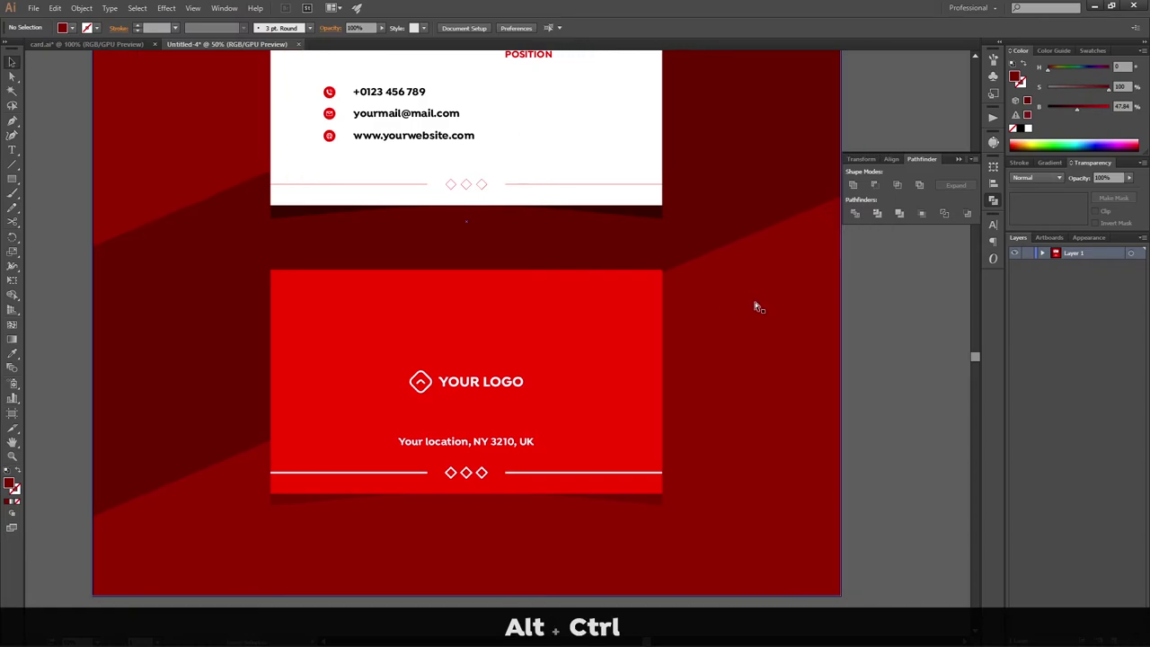
{"action": "scroll", "coordinate": [755, 310], "scroll_direction": "down", "scroll_amount": 2, "text": "alt"}
{"action": "scroll", "coordinate": [657, 347], "scroll_direction": "right", "scroll_amount": 3, "text": "ctrl"}
{"action": "scroll", "coordinate": [557, 326], "scroll_direction": "up", "scroll_amount": 2, "text": "alt"}
{"action": "scroll", "coordinate": [547, 303], "scroll_direction": "down", "scroll_amount": 2, "text": "alt"}
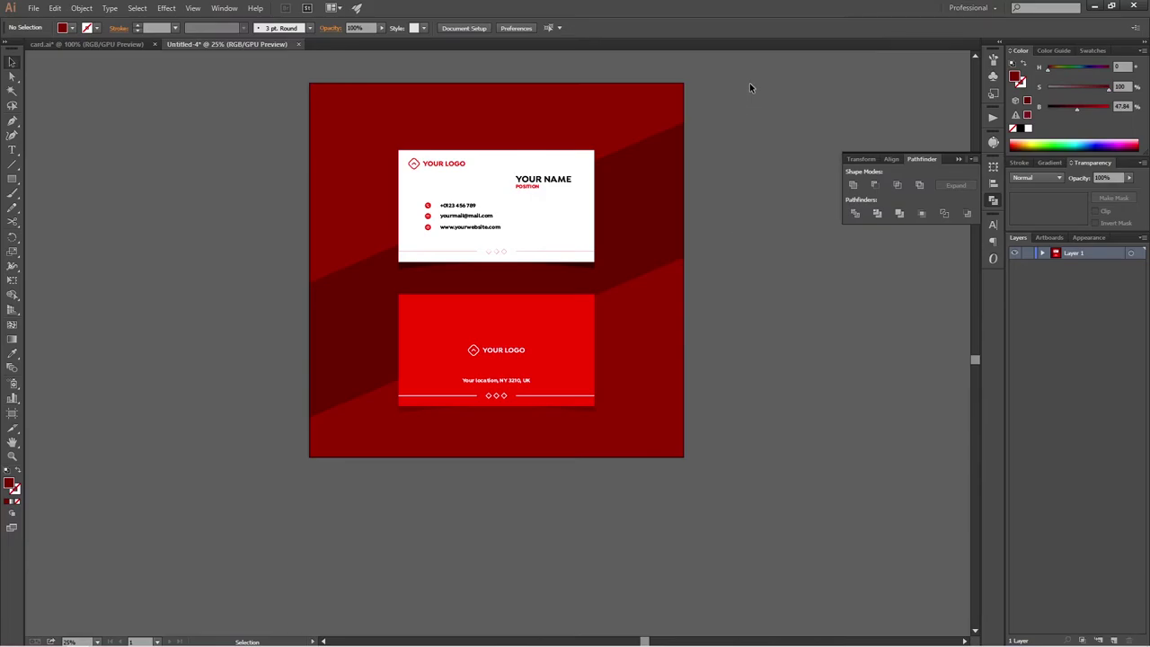
Step: Select all the artwork on the artboard and convert its text to outlines
{"action": "left_click_drag", "start_coordinate": [573, 269], "coordinate": [244, 437]}
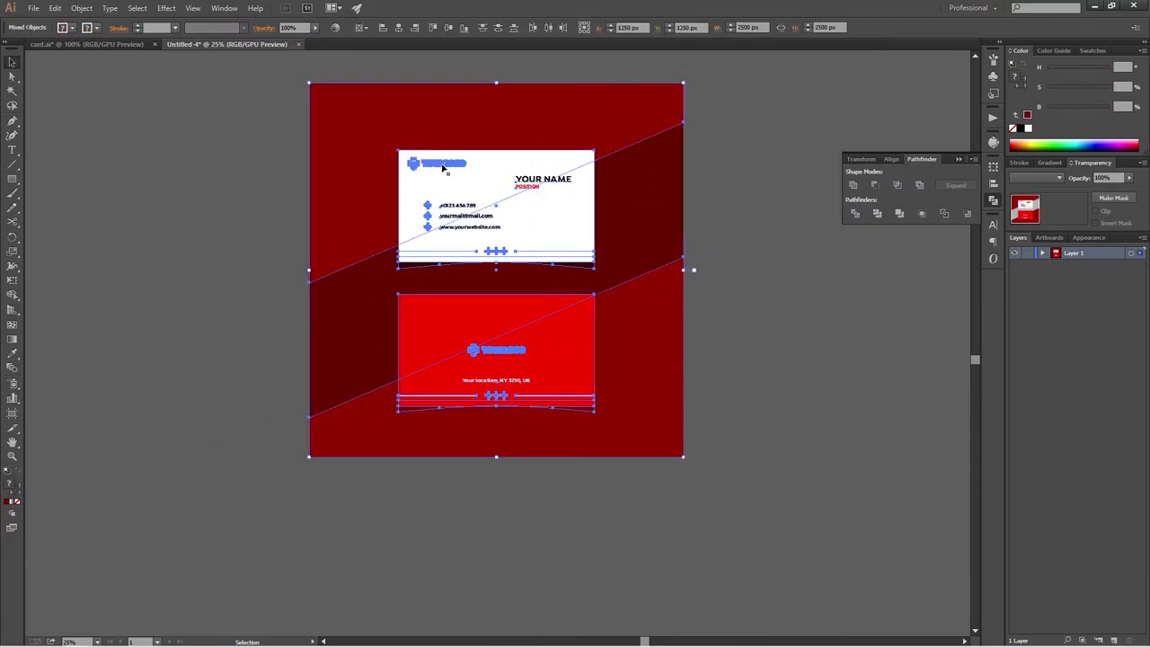
{"action": "scroll", "coordinate": [440, 175], "scroll_direction": "up", "scroll_amount": 3, "text": "alt"}
{"action": "scroll", "coordinate": [454, 205], "scroll_direction": "down", "scroll_amount": 1, "text": "alt"}
{"action": "scroll", "coordinate": [687, 265], "scroll_direction": "down", "scroll_amount": 4}
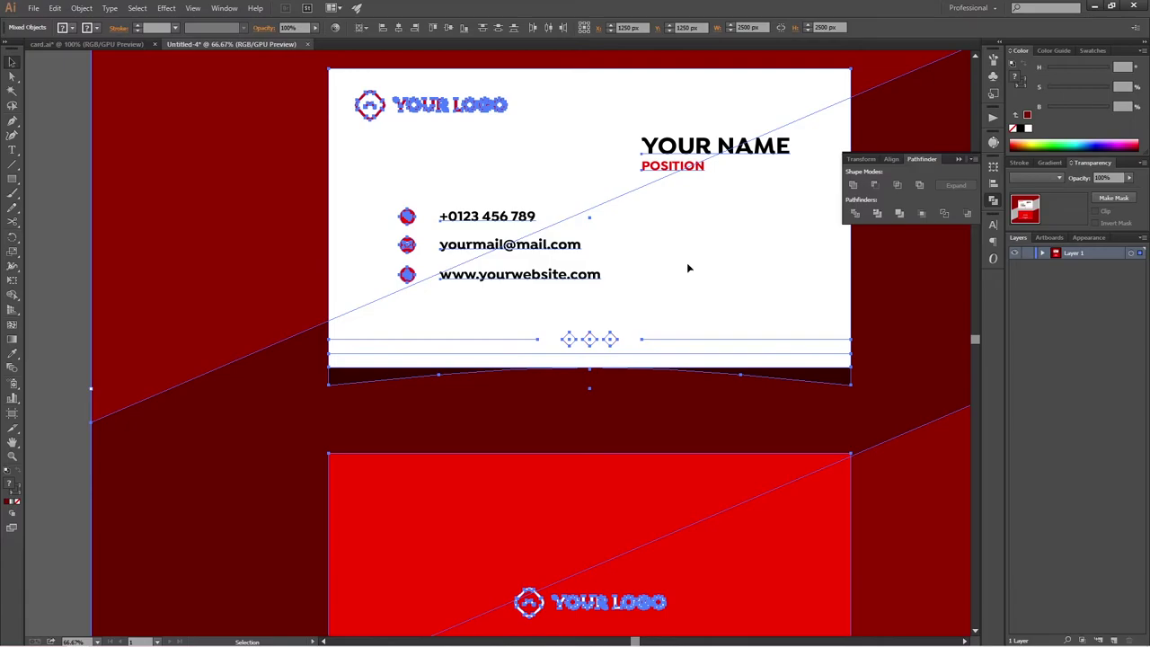
{"action": "scroll", "coordinate": [634, 287], "scroll_direction": "down", "scroll_amount": 2, "text": "alt"}
{"action": "scroll", "coordinate": [603, 299], "scroll_direction": "up", "scroll_amount": 4, "text": "alt"}
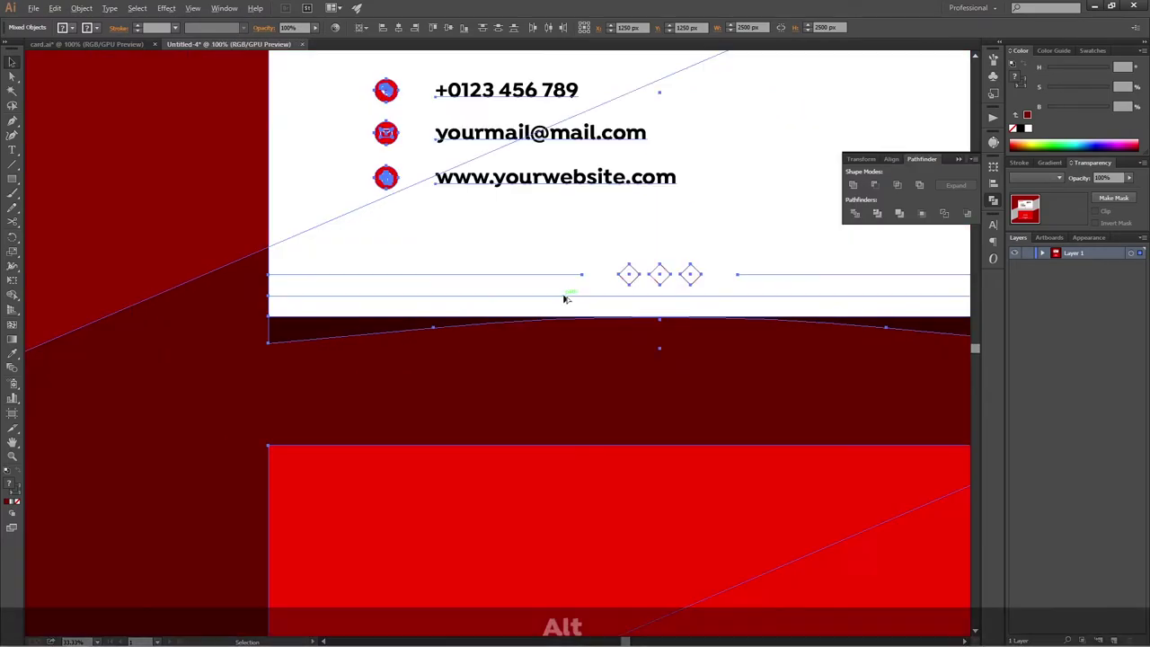
{"action": "scroll", "coordinate": [514, 267], "scroll_direction": "down", "scroll_amount": 5, "text": "alt"}
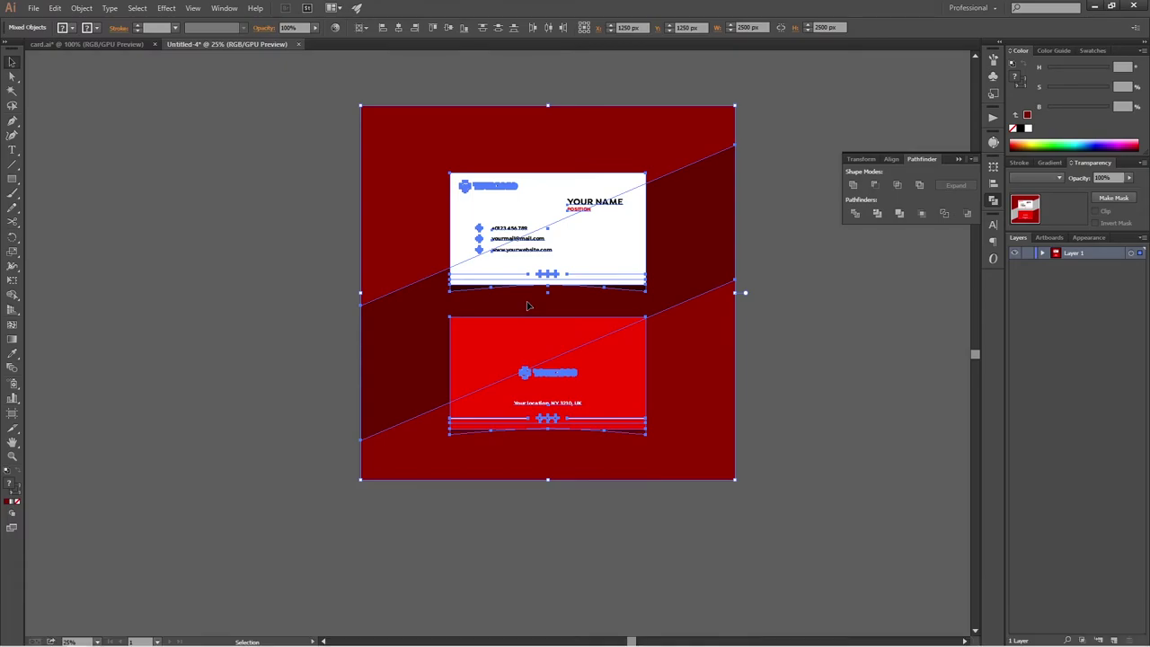
{"action": "key", "text": "ctrl+shift+o"}
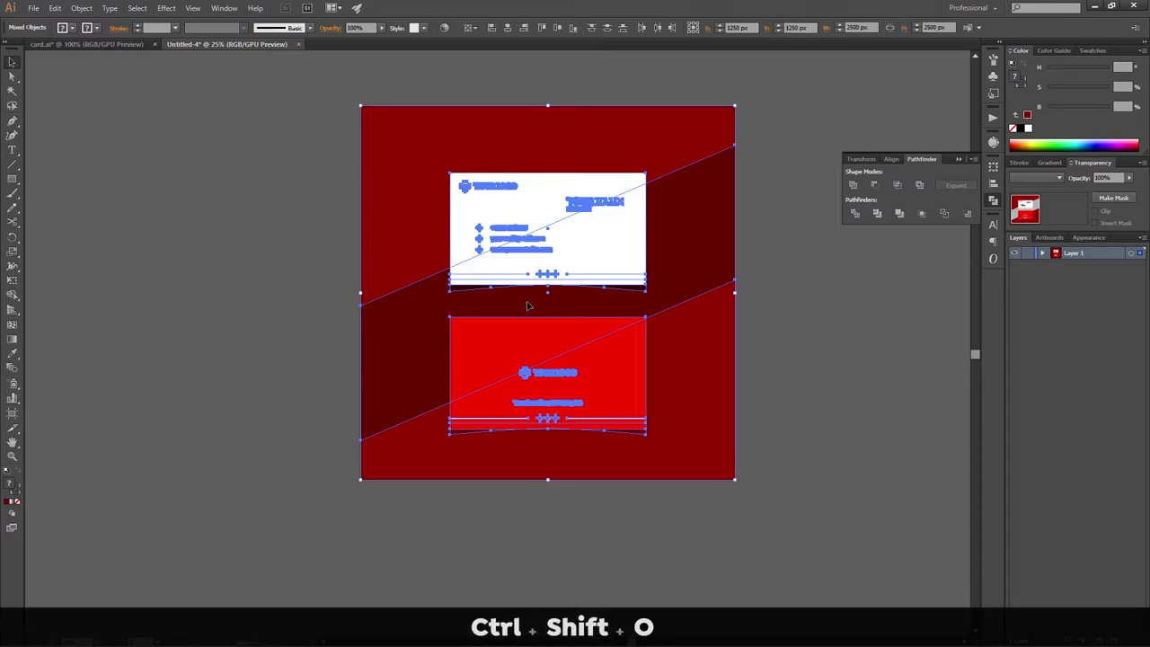
Step: Expand the fills and strokes of all the selected artwork, then deselect it and check both cards
{"action": "left_click", "coordinate": [77, 11]}
{"action": "left_click", "coordinate": [113, 138]}
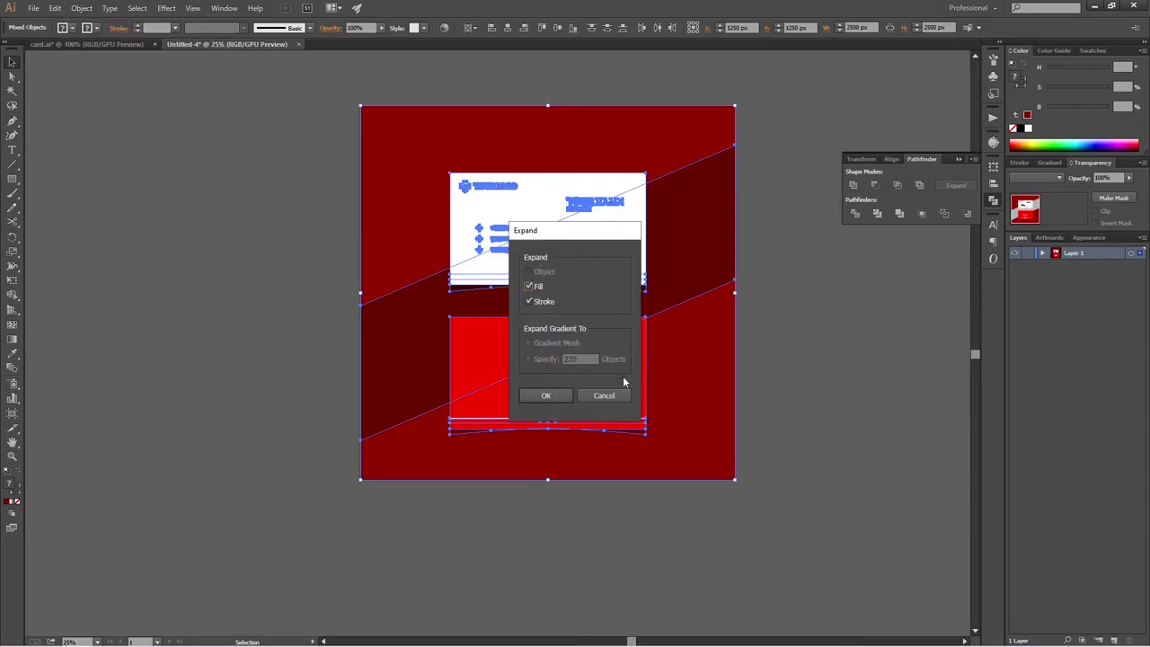
{"action": "left_click", "coordinate": [546, 396]}
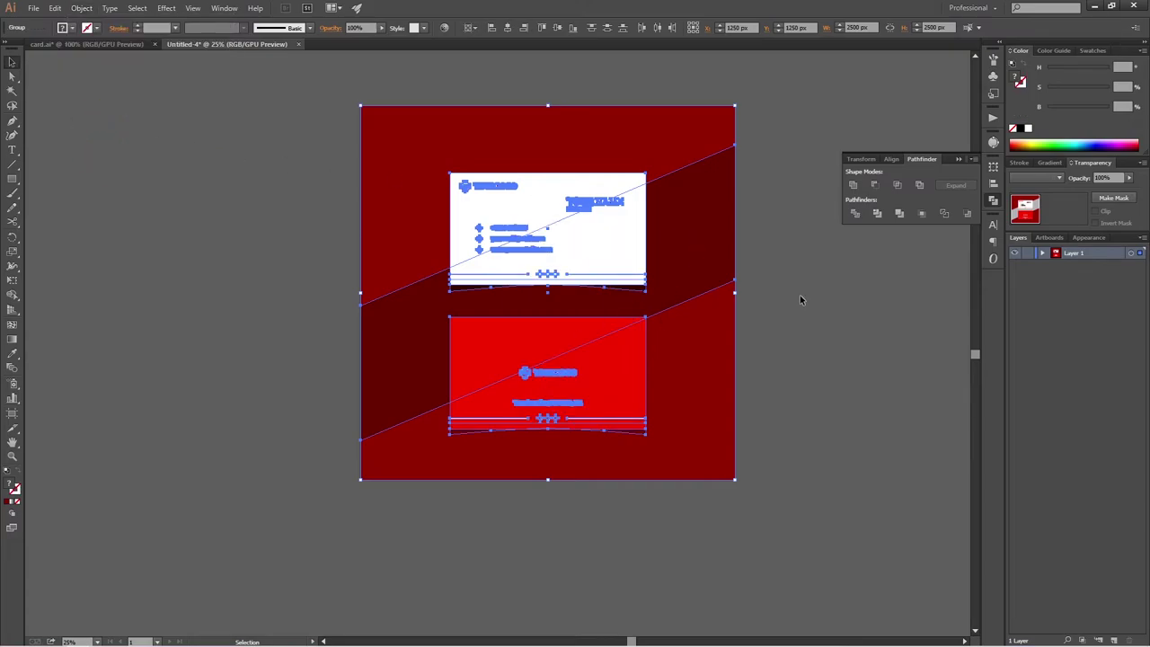
{"action": "left_click", "coordinate": [82, 9]}
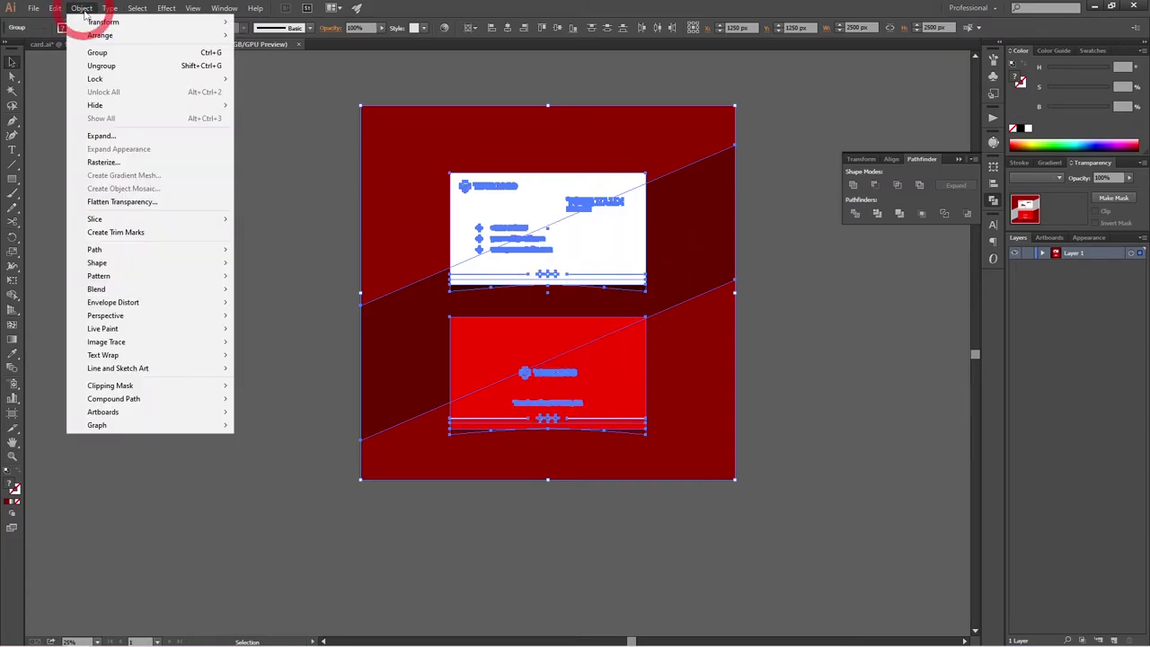
{"action": "left_click", "coordinate": [115, 140]}
{"action": "left_click", "coordinate": [790, 331]}
{"action": "scroll", "coordinate": [570, 239], "scroll_direction": "up", "scroll_amount": 2, "text": "alt"}
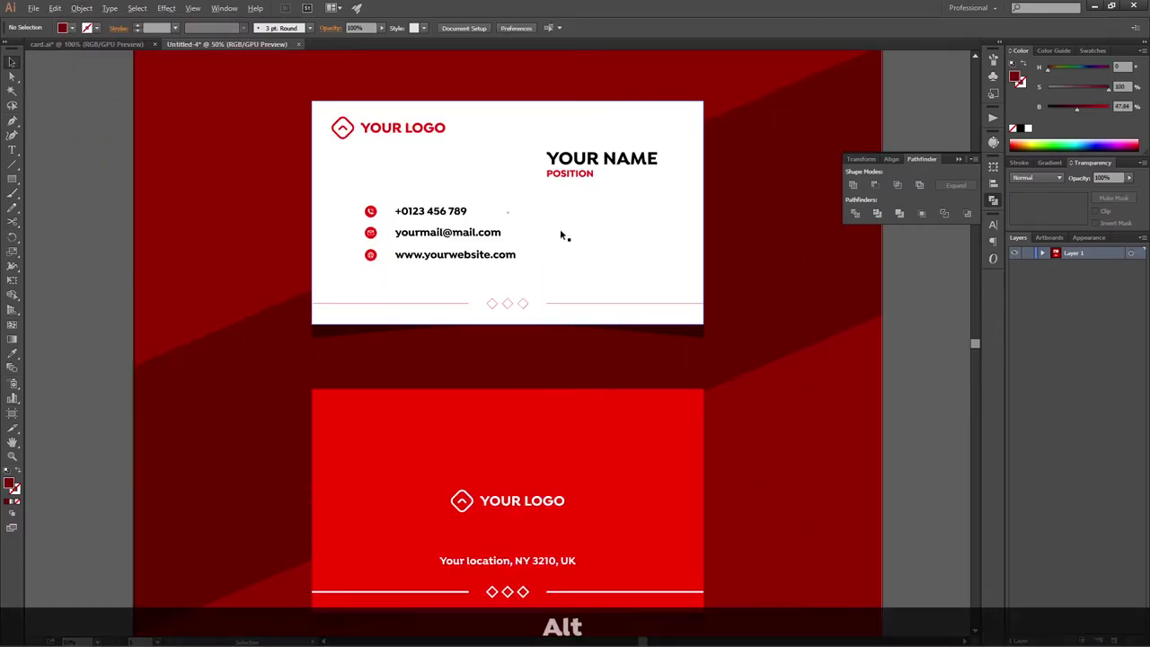
{"action": "scroll", "coordinate": [477, 312], "scroll_direction": "up", "scroll_amount": 3, "text": "alt"}
{"action": "scroll", "coordinate": [485, 306], "scroll_direction": "down", "scroll_amount": 5, "text": "alt"}
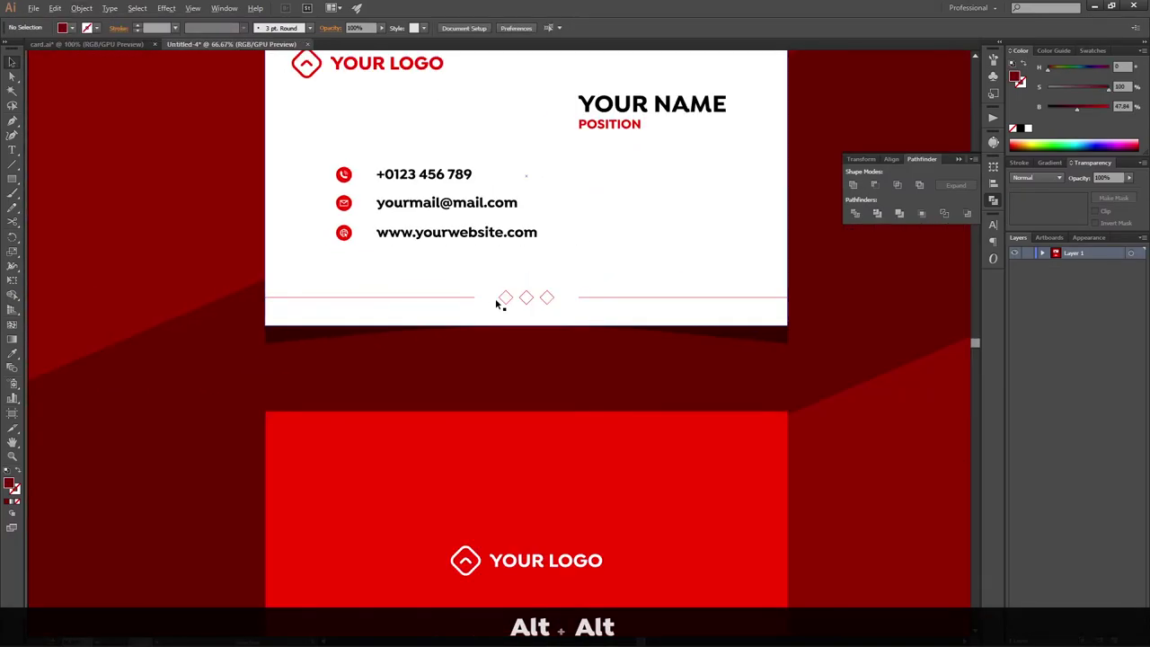
{"action": "scroll", "coordinate": [550, 405], "scroll_direction": "up", "scroll_amount": 3, "text": "alt"}
{"action": "scroll", "coordinate": [536, 427], "scroll_direction": "down", "scroll_amount": 2, "text": "alt"}
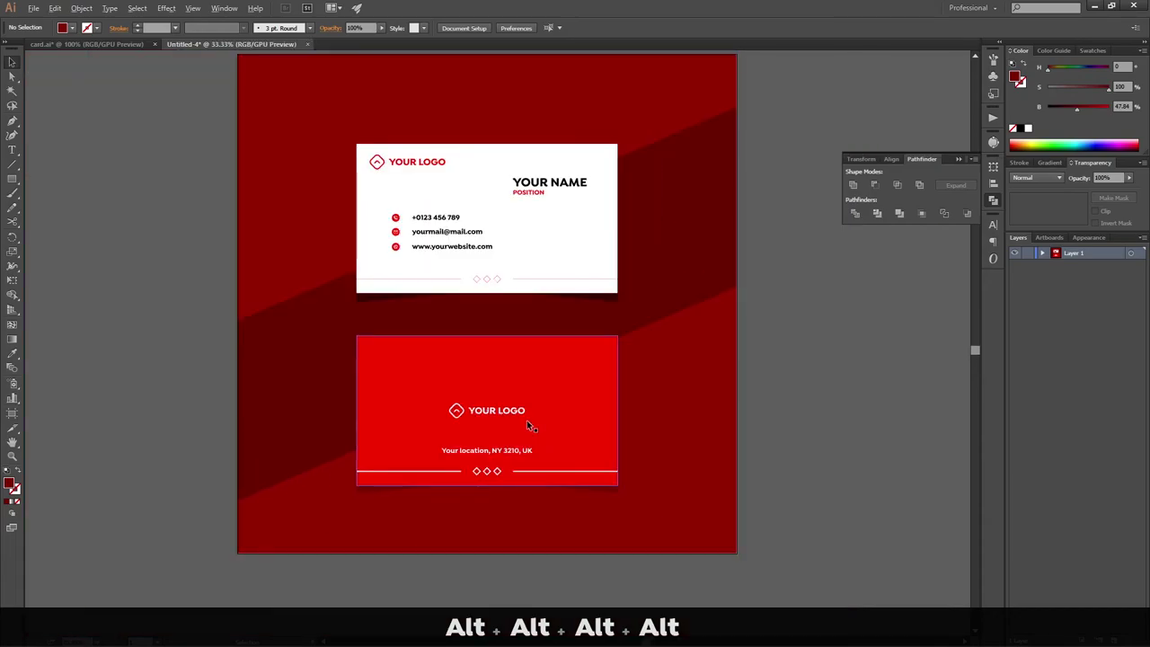
Step: Start saving the document to the Desktop in Illustrator EPS format
{"action": "key", "text": "ctrl+shift+s"}
{"action": "left_click", "coordinate": [50, 238]}
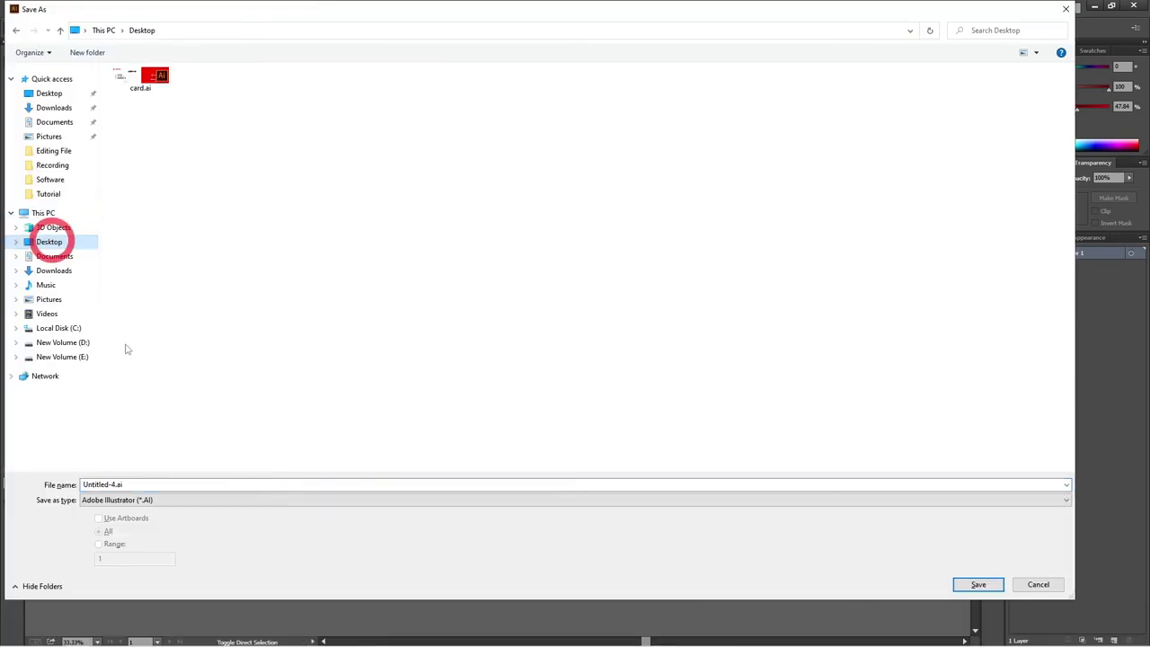
{"action": "left_click", "coordinate": [186, 500]}
{"action": "left_click", "coordinate": [180, 531]}
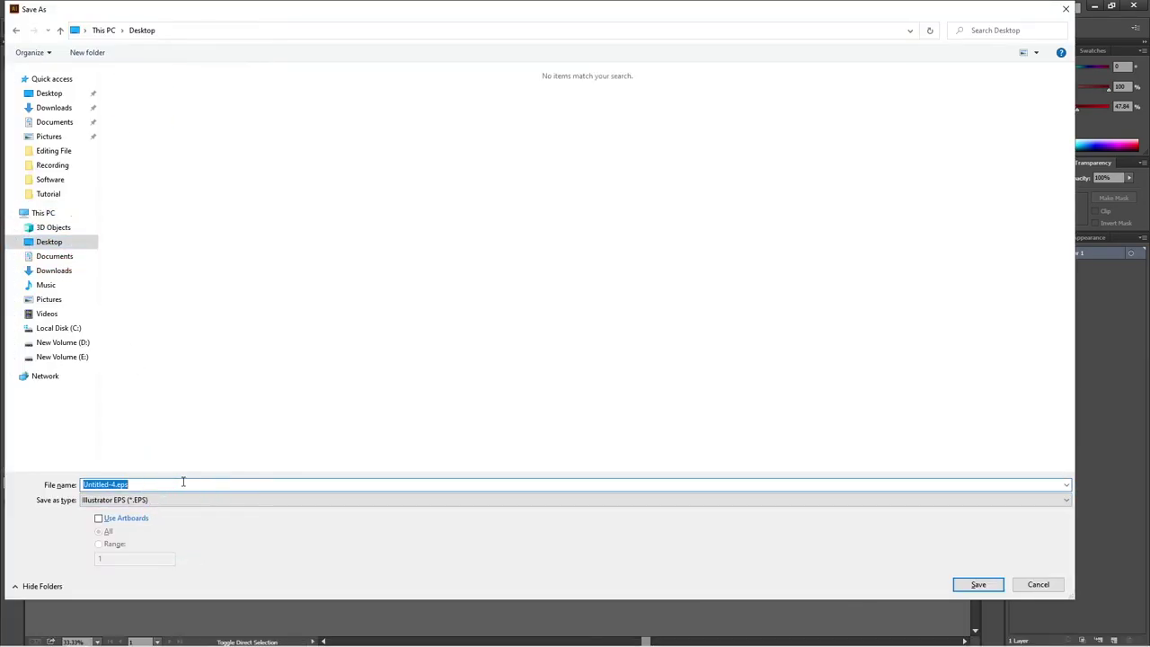
Step: Name the EPS file "Red Simple Business Card Design" and save it
{"action": "type", "text": "Red Si"}
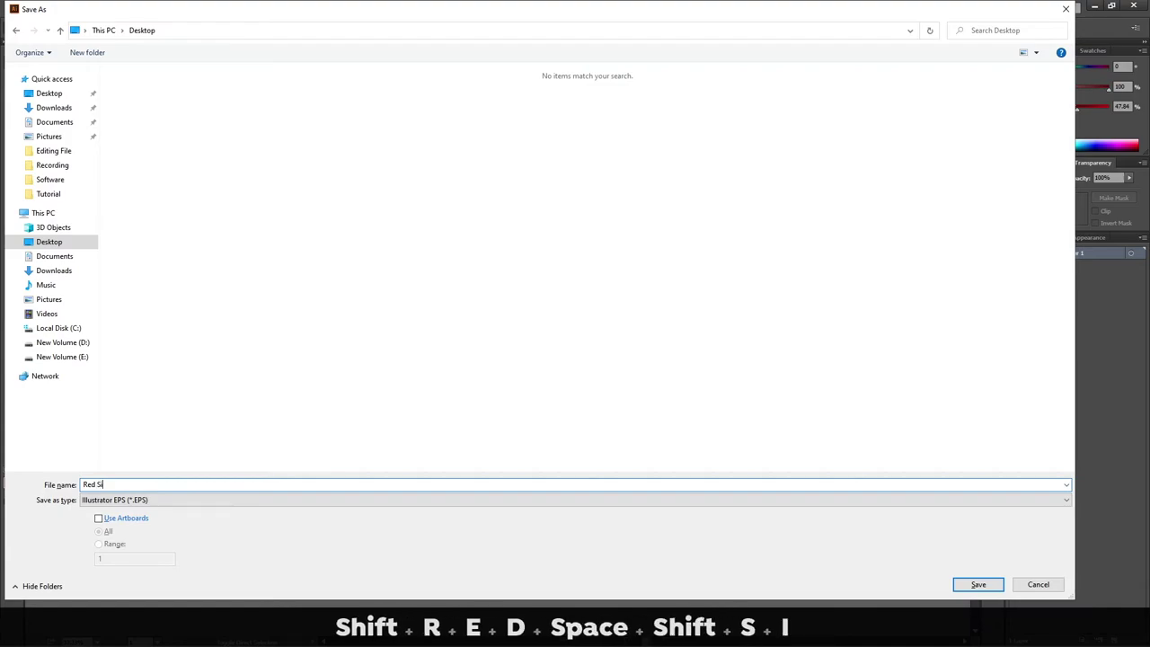
{"action": "type", "text": "mple "}
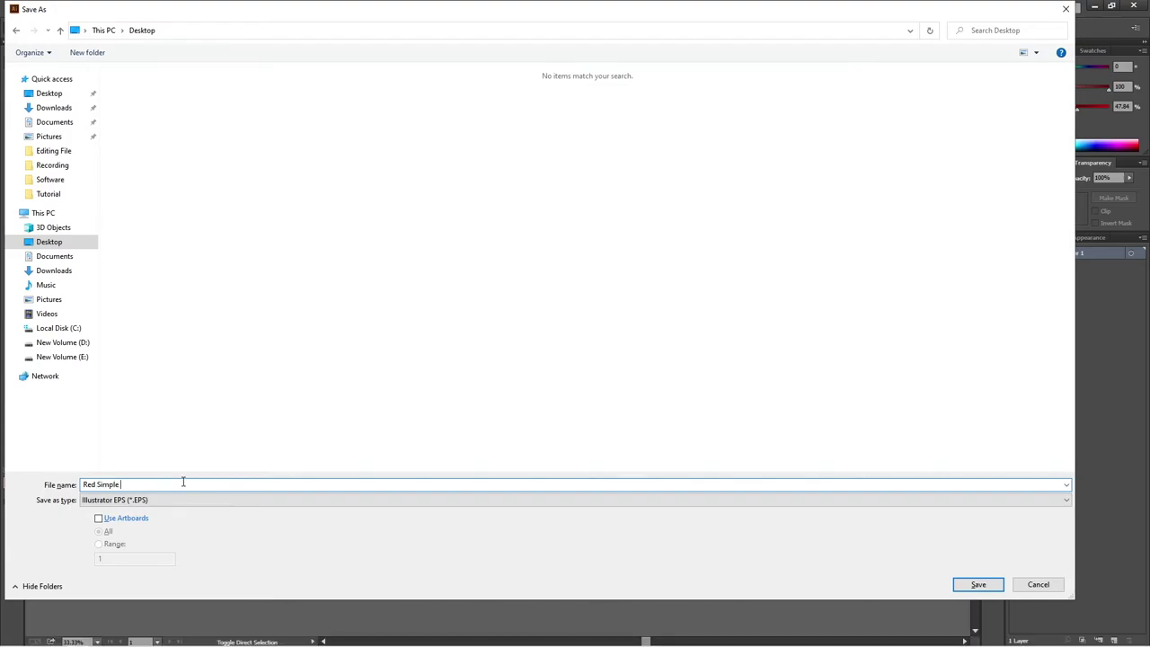
{"action": "type", "text": "Business Card Templ"}
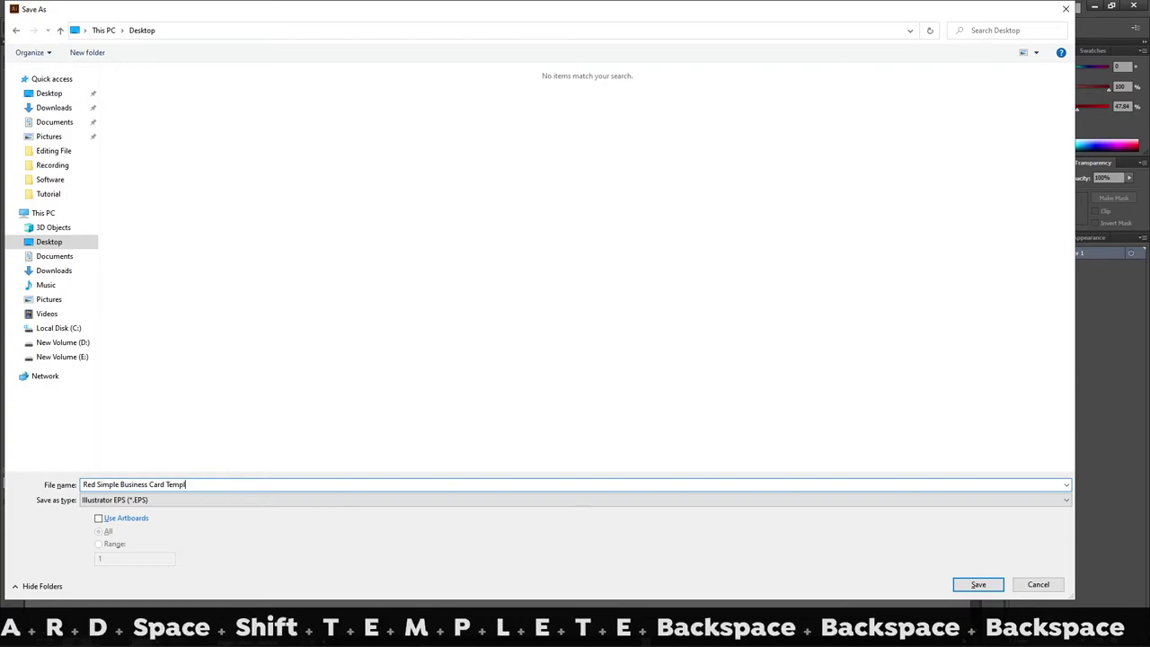
{"action": "type", "text": "ate"}
{"action": "key", "text": "BackSpace"}
{"action": "key", "text": "BackSpace"}
{"action": "key", "text": "BackSpace"}
{"action": "key", "text": "BackSpace"}
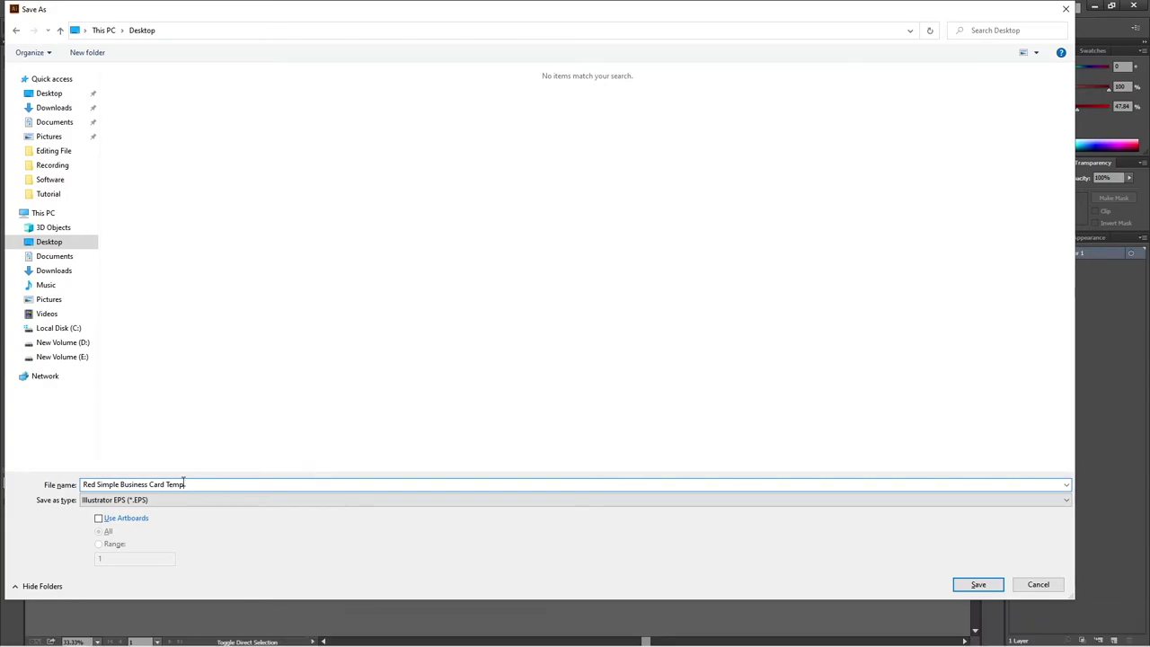
{"action": "type", "text": "late"}
{"action": "key", "text": "BackSpace"}
{"action": "key", "text": "BackSpace"}
{"action": "key", "text": "BackSpace"}
{"action": "key", "text": "BackSpace"}
{"action": "key", "text": "BackSpace"}
{"action": "key", "text": "BackSpace"}
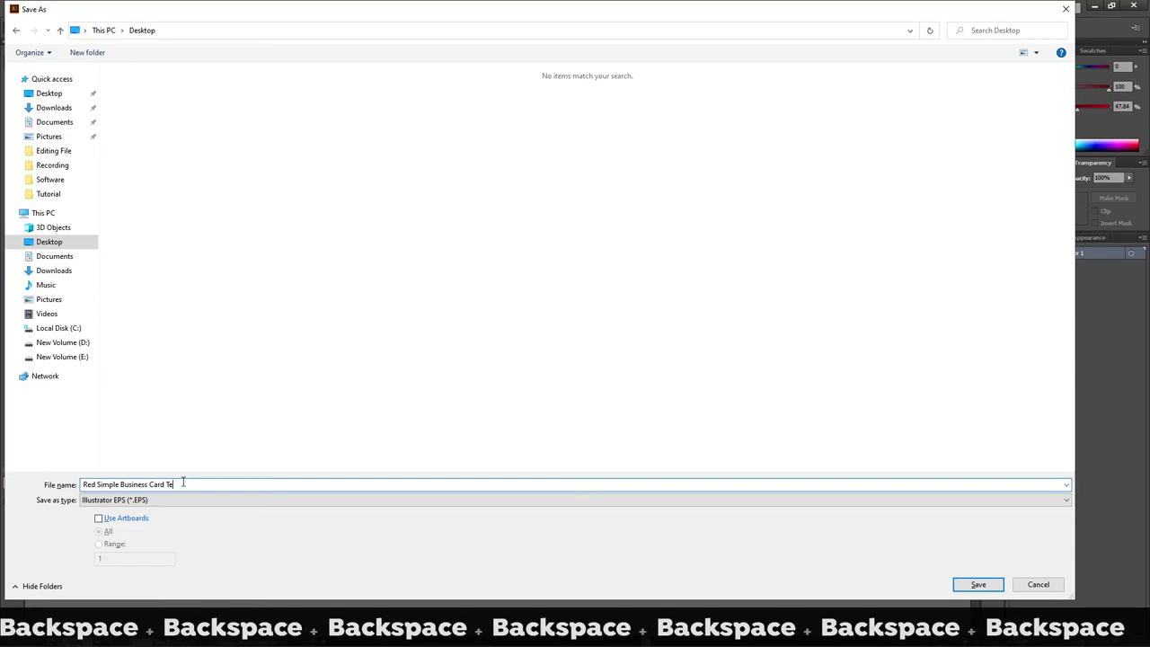
{"action": "key", "text": "BackSpace"}
{"action": "type", "text": "Design"}
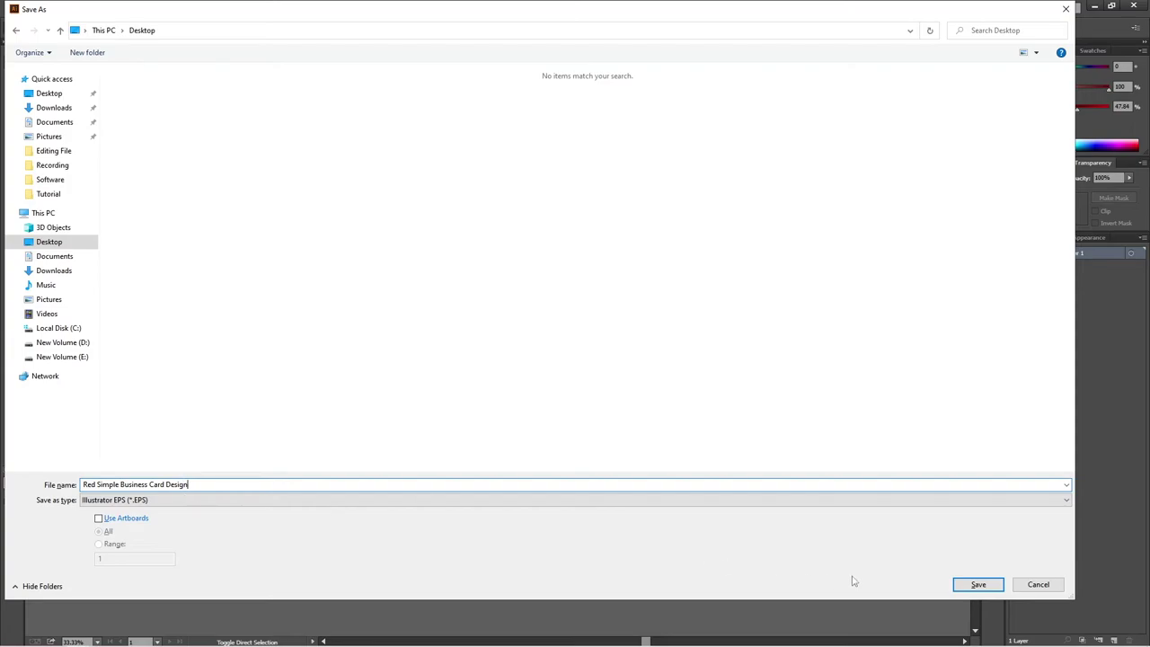
{"action": "left_click", "coordinate": [994, 590]}
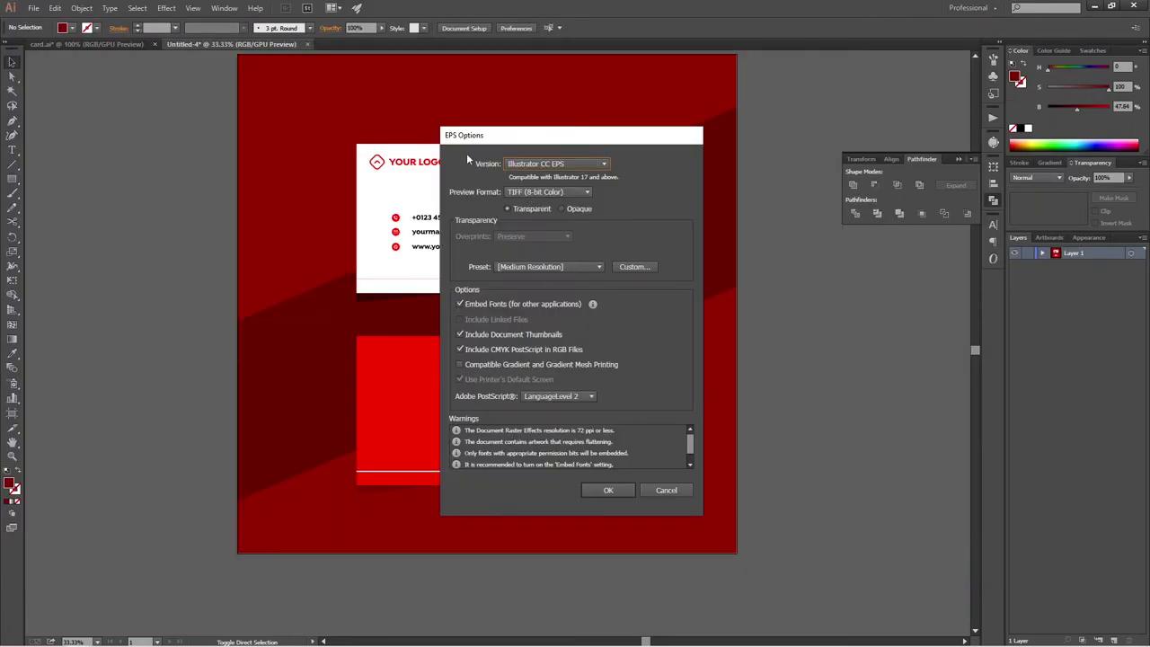
Step: Set the EPS version to Illustrator 8 EPS and finish the save, suppressing the older-format warning in future
{"action": "left_click", "coordinate": [593, 165]}
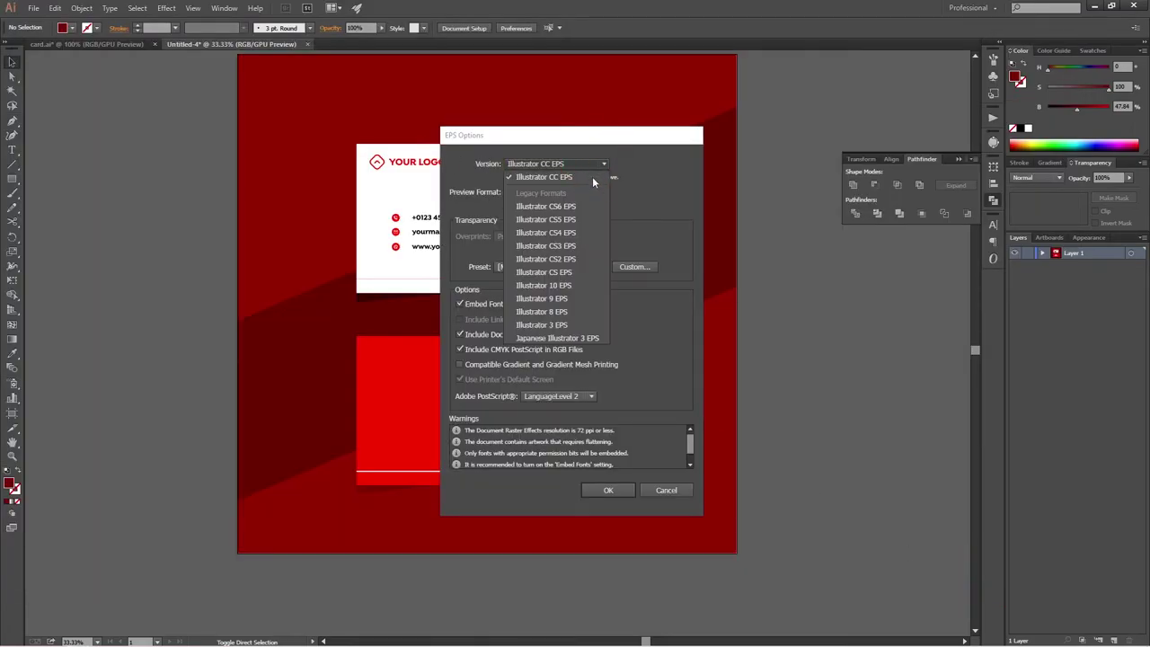
{"action": "left_click", "coordinate": [567, 312]}
{"action": "left_click", "coordinate": [621, 480]}
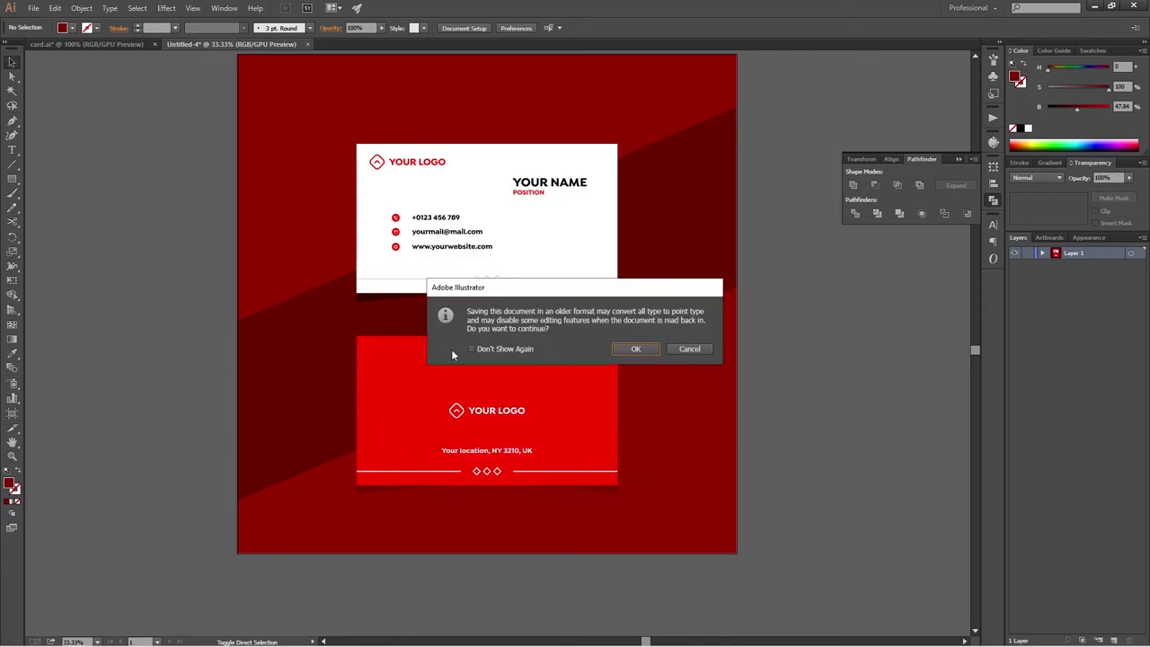
{"action": "left_click", "coordinate": [471, 349]}
{"action": "left_click", "coordinate": [636, 348]}
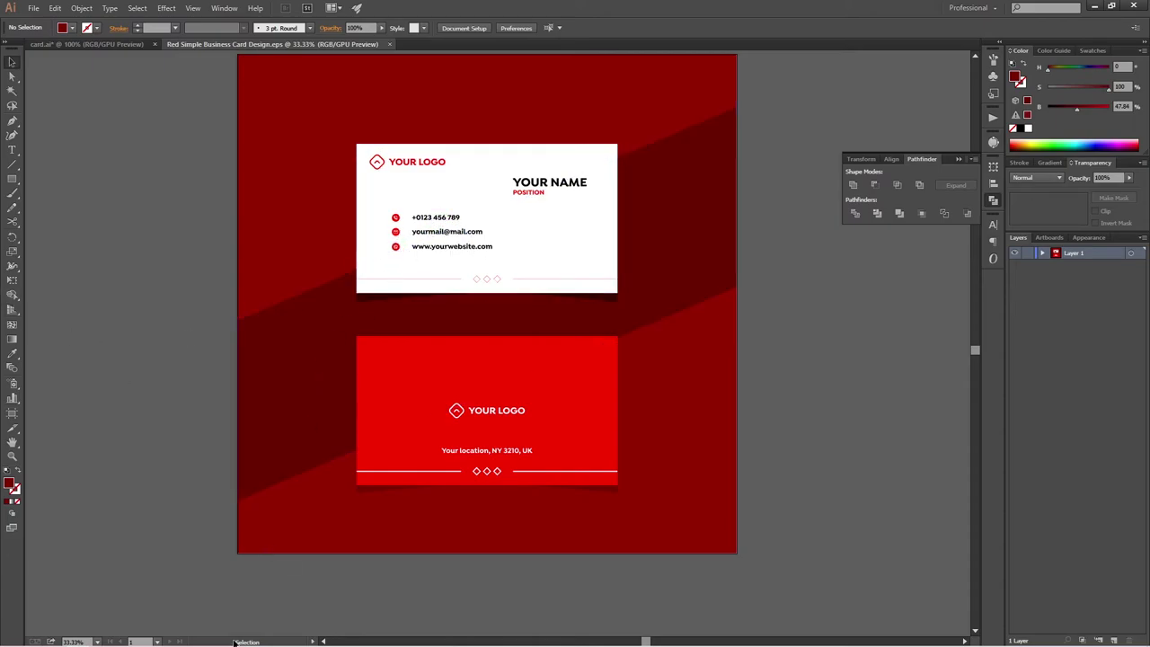
Step: Switch to Chrome, return to the Shutterstock contributor dashboard and open its content upload page
{"action": "left_click", "coordinate": [57, 638]}
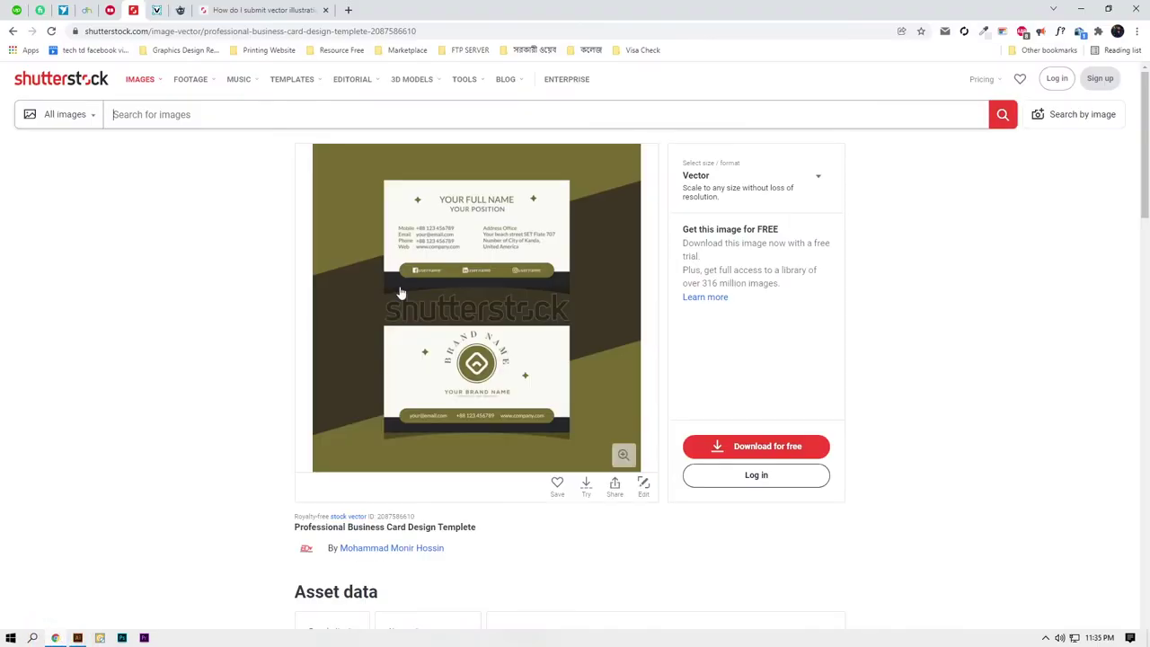
{"action": "left_click", "coordinate": [12, 32]}
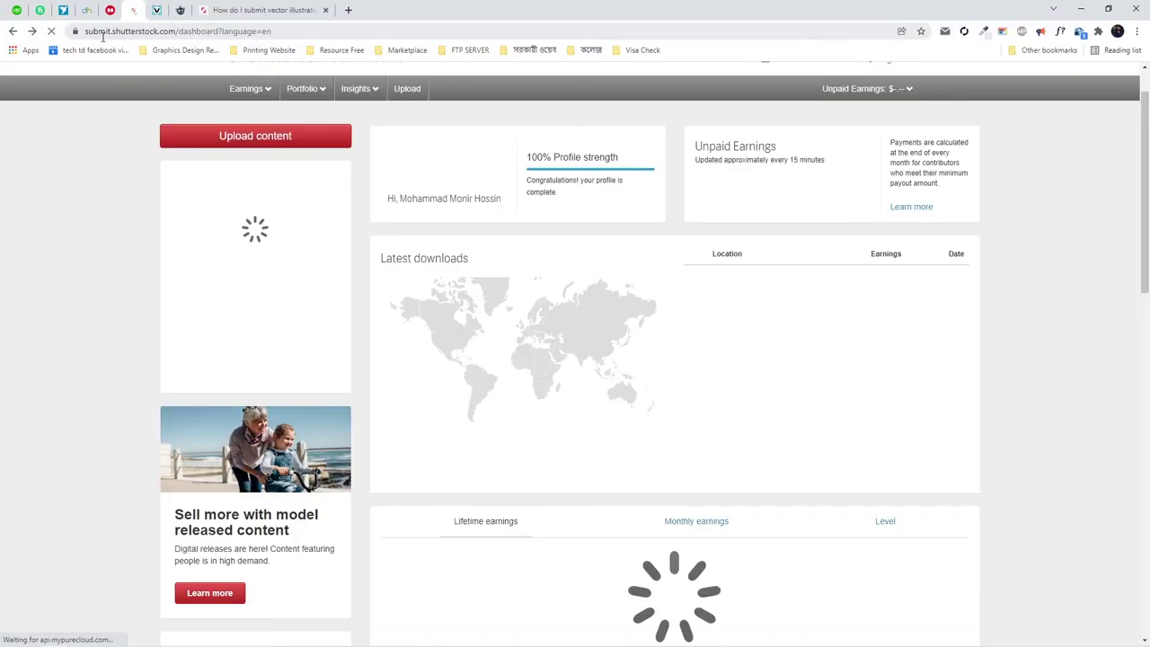
{"action": "left_click_drag", "start_coordinate": [173, 30], "coordinate": [86, 30]}
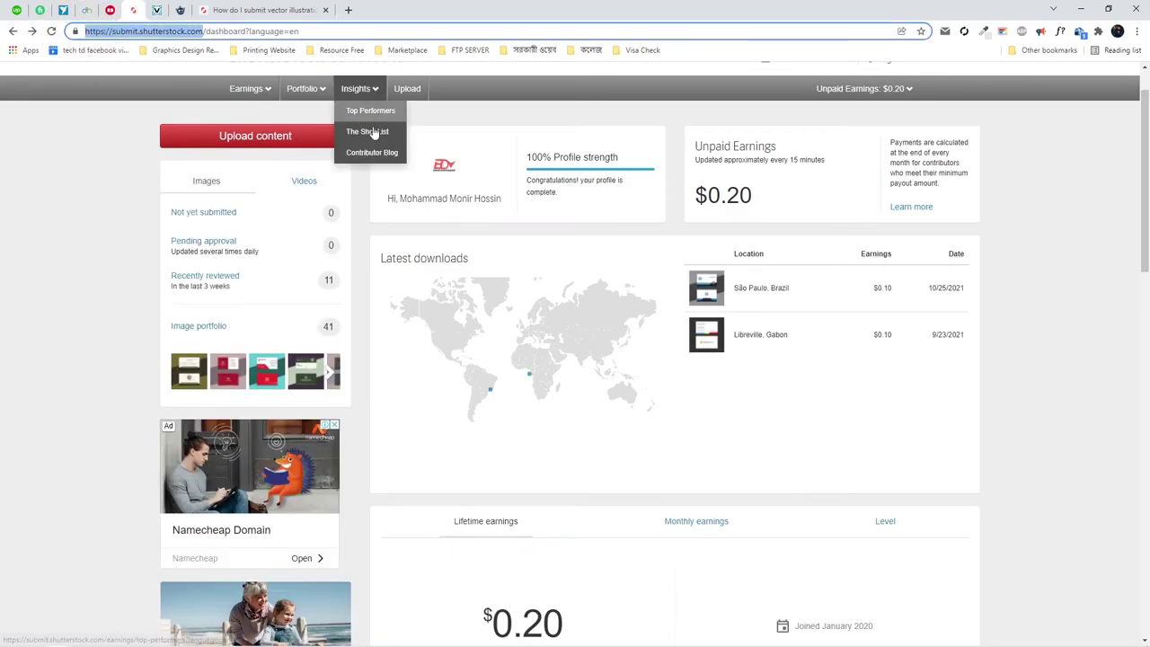
{"action": "scroll", "coordinate": [649, 248], "scroll_direction": "up", "scroll_amount": 1}
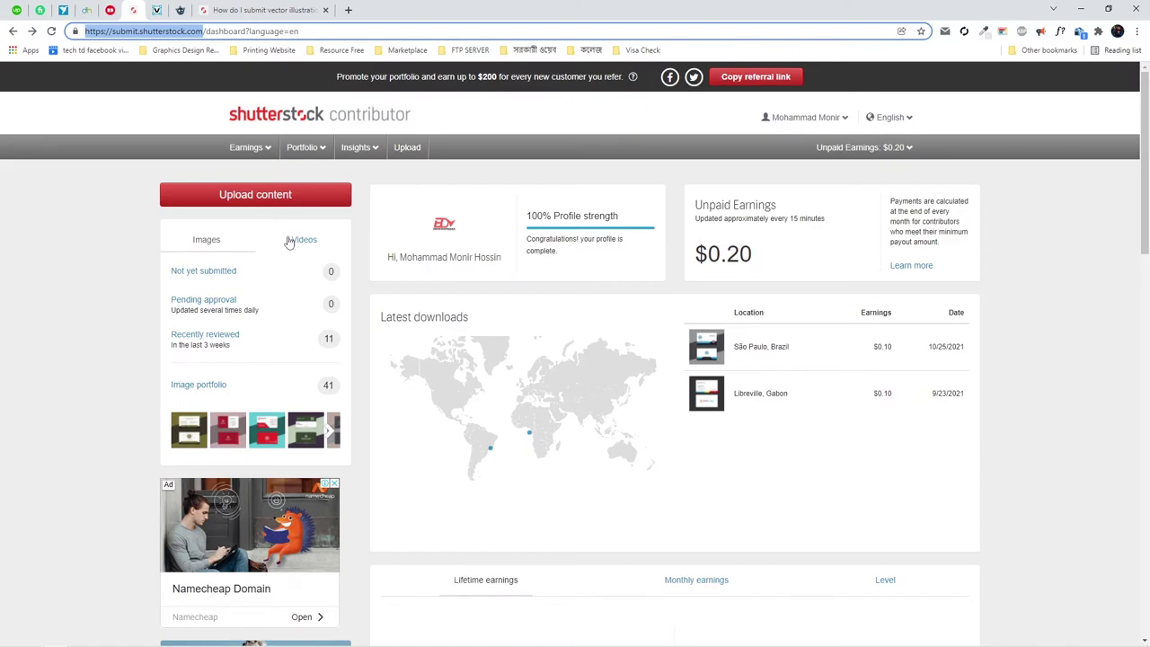
{"action": "left_click", "coordinate": [278, 196]}
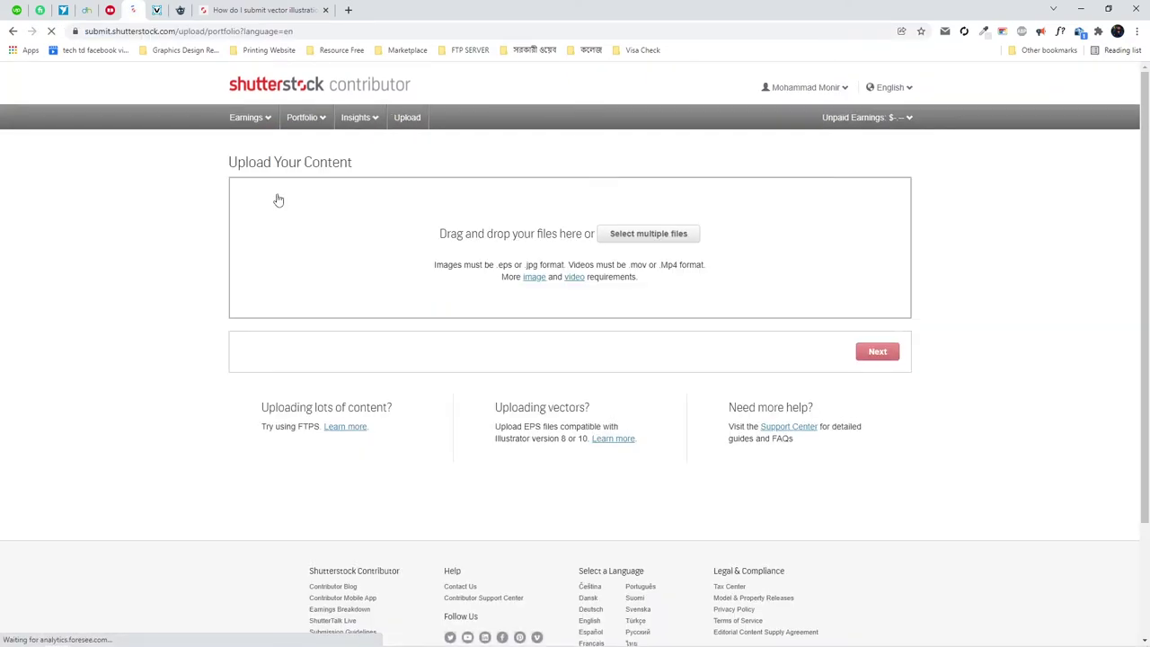
Step: Upload Red Simple Business Card Design.eps from the Desktop and continue to content submission
{"action": "left_click", "coordinate": [651, 239]}
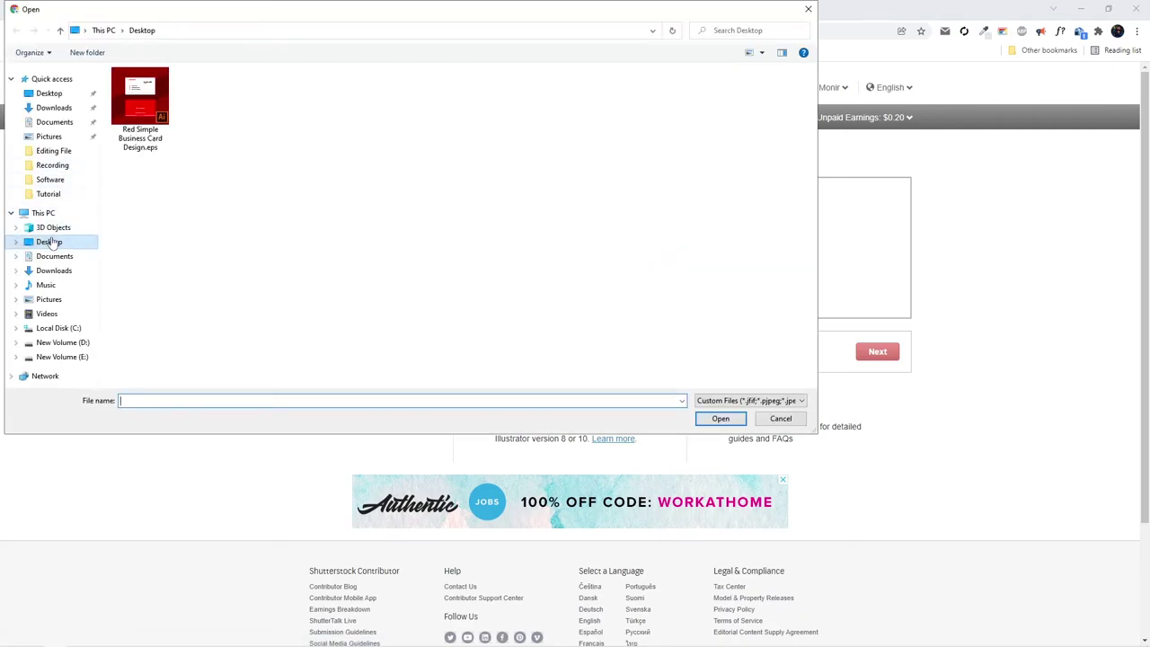
{"action": "left_click", "coordinate": [150, 144]}
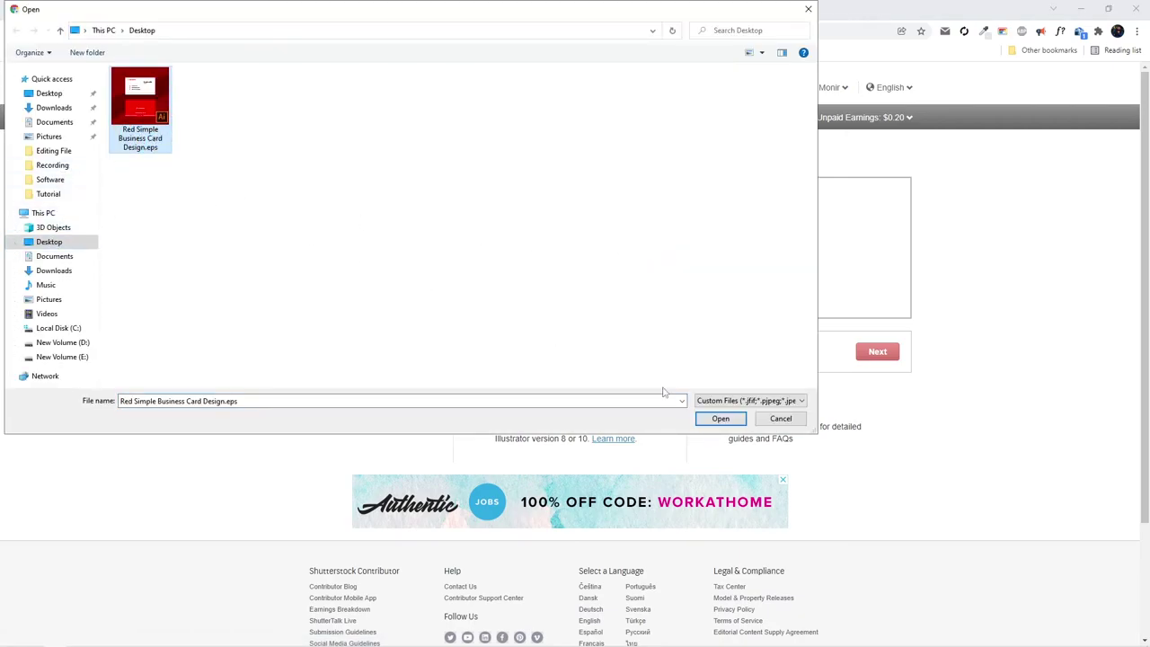
{"action": "left_click", "coordinate": [721, 418]}
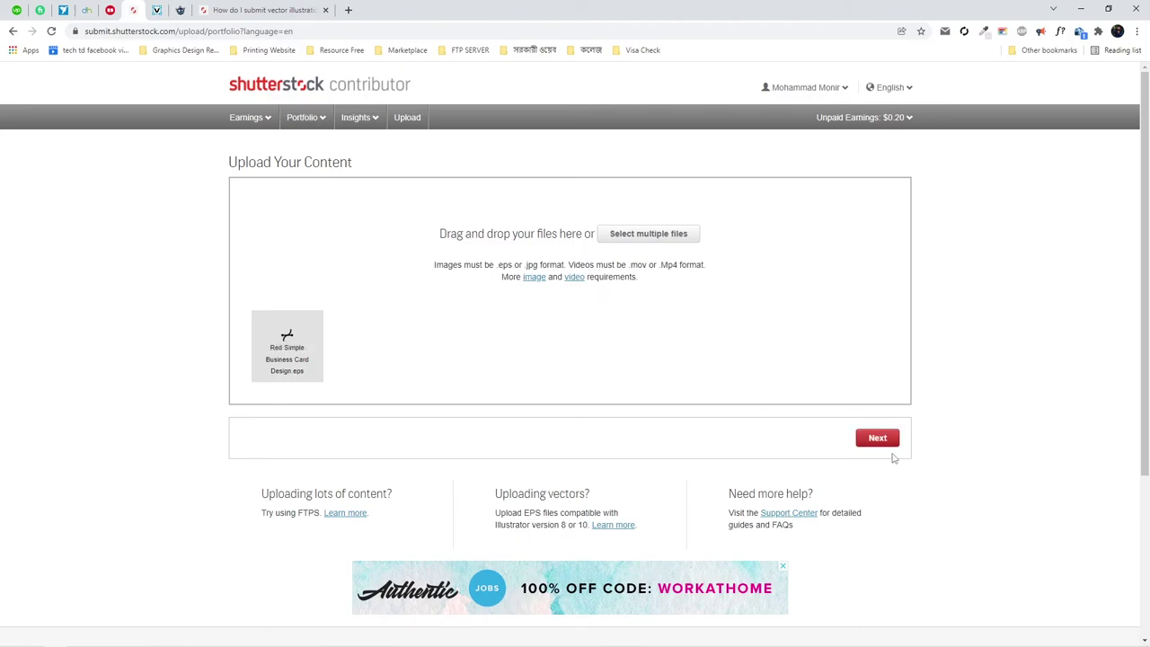
{"action": "left_click", "coordinate": [889, 442]}
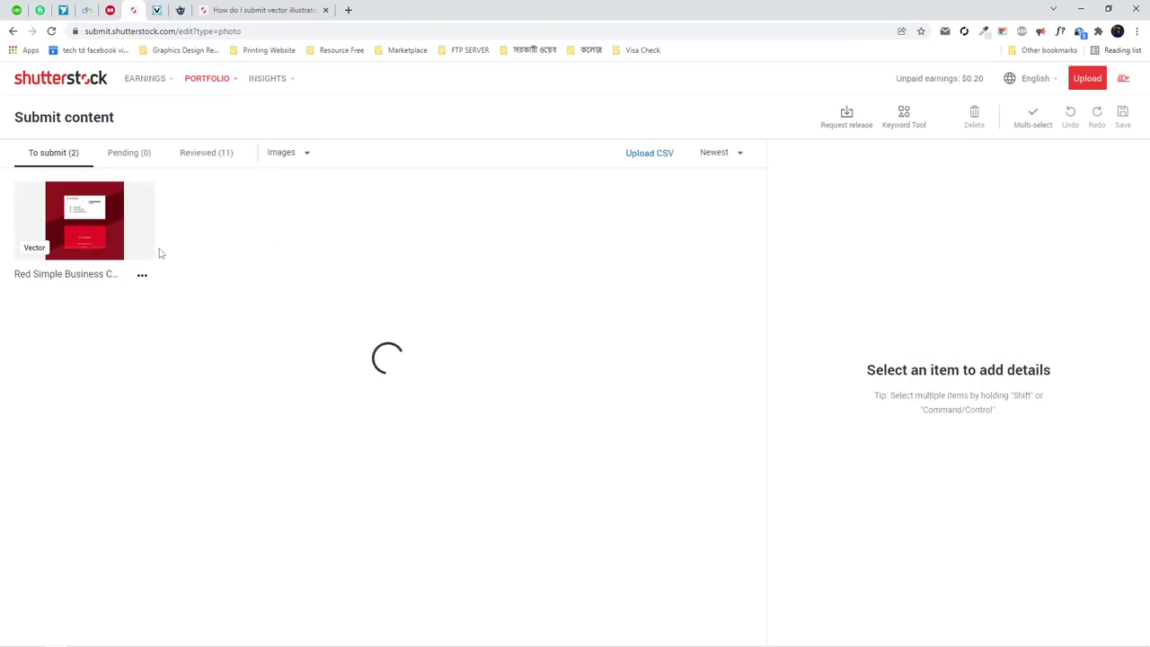
Step: Select the uploaded Red Simple Business Card Design.eps item to edit its submission details
{"action": "left_click", "coordinate": [100, 221]}
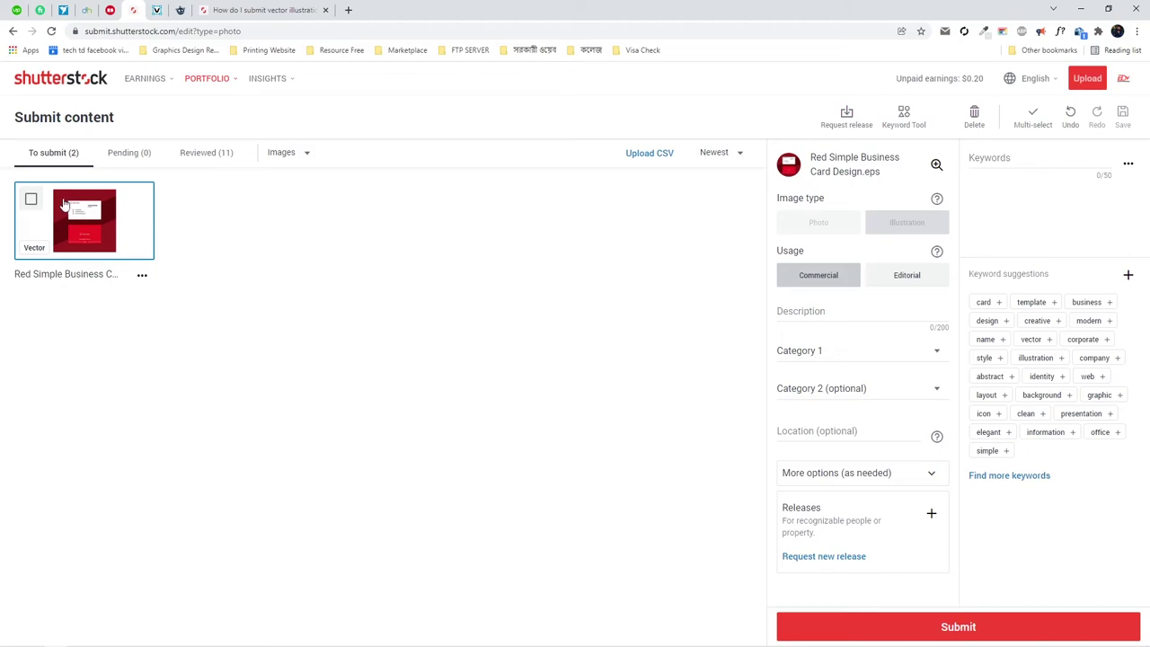
{"action": "left_click", "coordinate": [31, 200]}
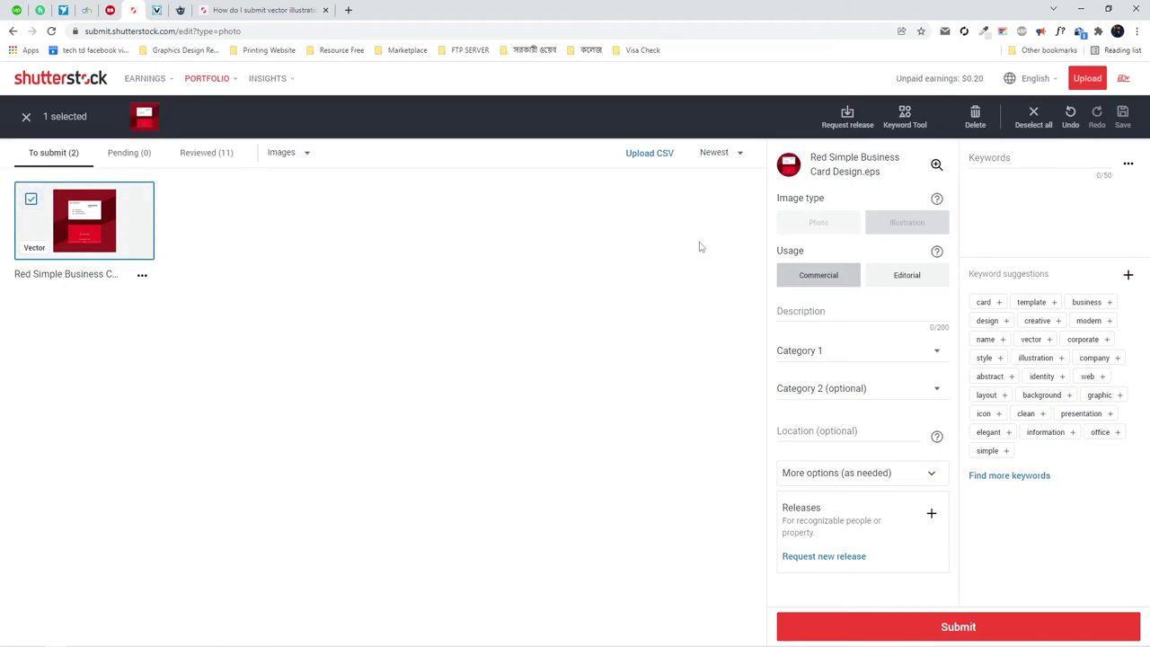
{"action": "left_click", "coordinate": [824, 313]}
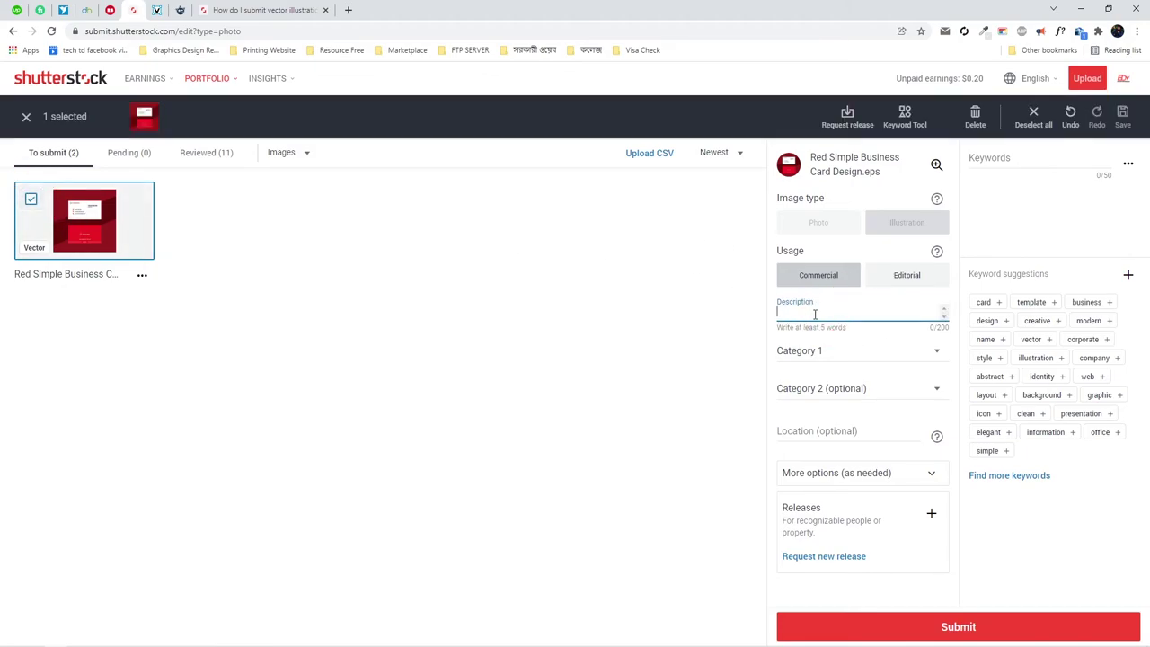
Step: Go to the desktop and copy the name of the Red Simple Business Card Design EPS file without its extension
{"action": "left_click", "coordinate": [1089, 8]}
{"action": "left_click", "coordinate": [1097, 6]}
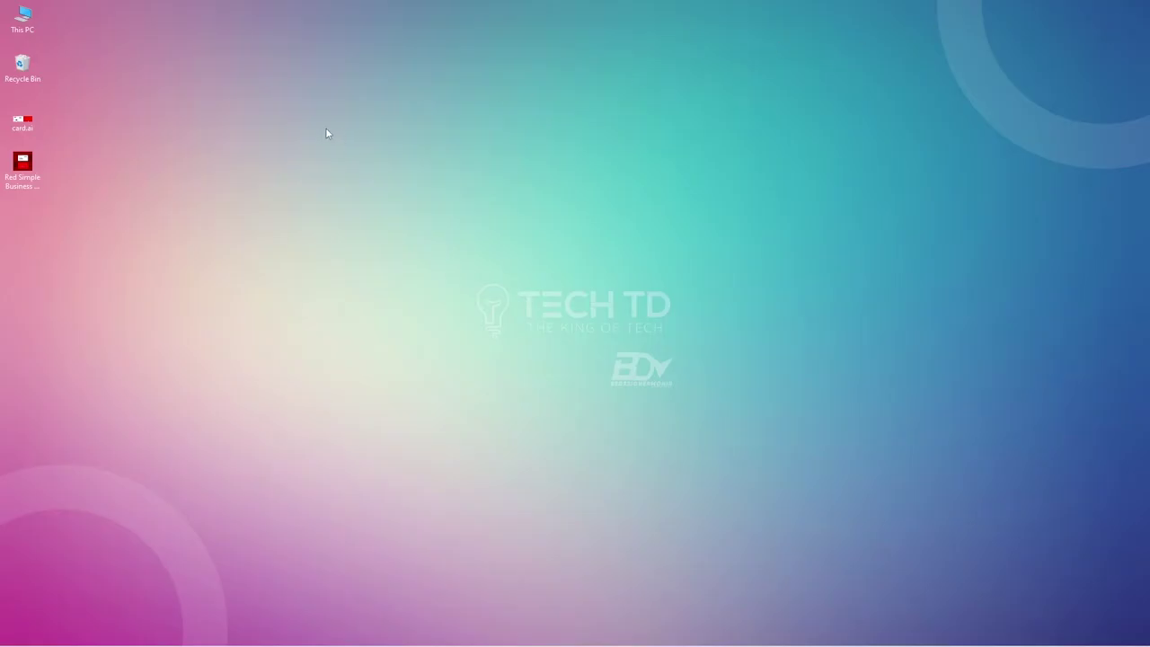
{"action": "left_click", "coordinate": [33, 175]}
{"action": "key", "text": "F2"}
{"action": "key", "text": "ctrl+c"}
{"action": "key", "text": "ctrl+c"}
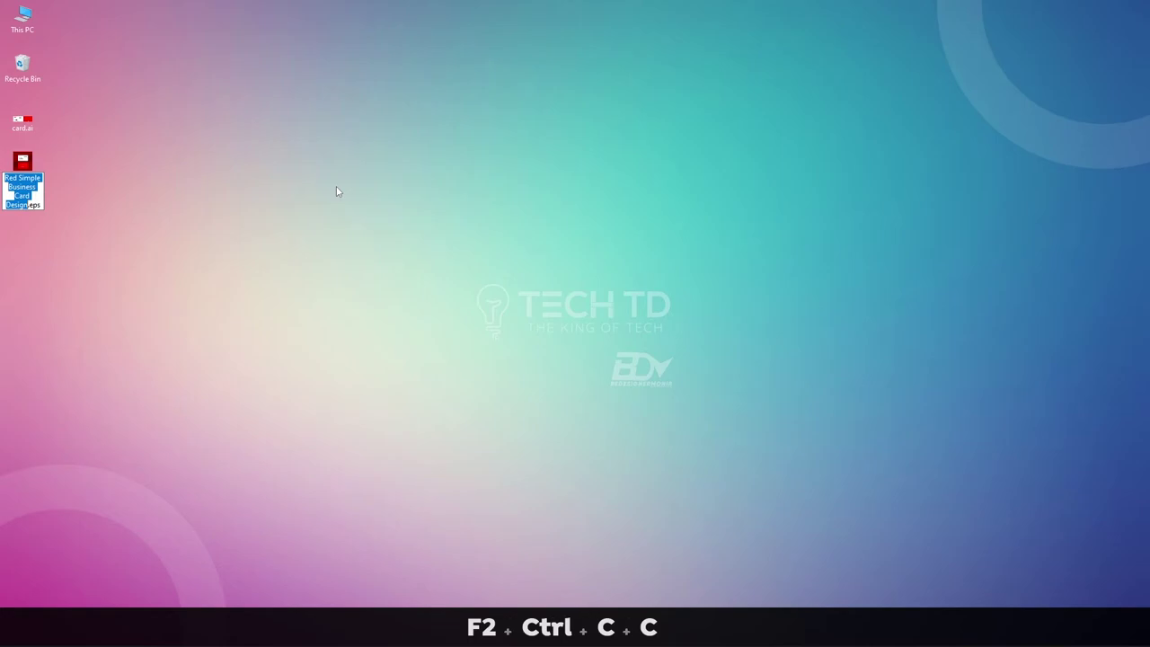
Step: Switch back to Chrome and use the copied file name to set the item's description to "Red Simple Business Card"
{"action": "key", "text": "alt+Tab"}
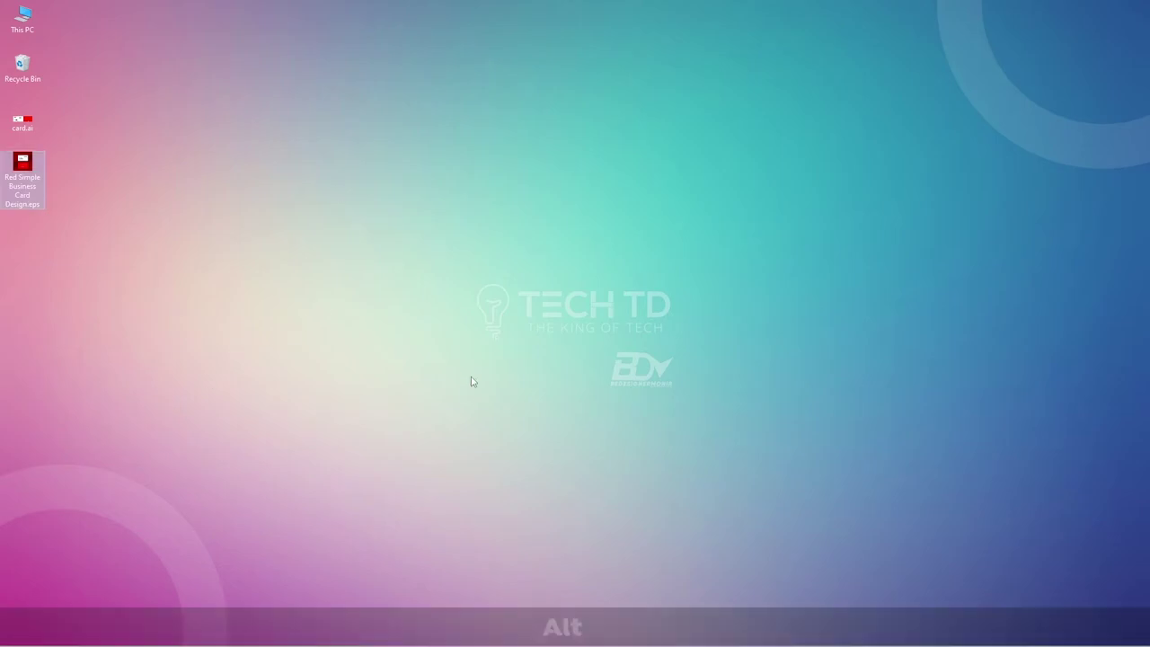
{"action": "key", "text": "alt+Tab"}
{"action": "key", "text": "alt+Tab"}
{"action": "key", "text": "alt+Tab"}
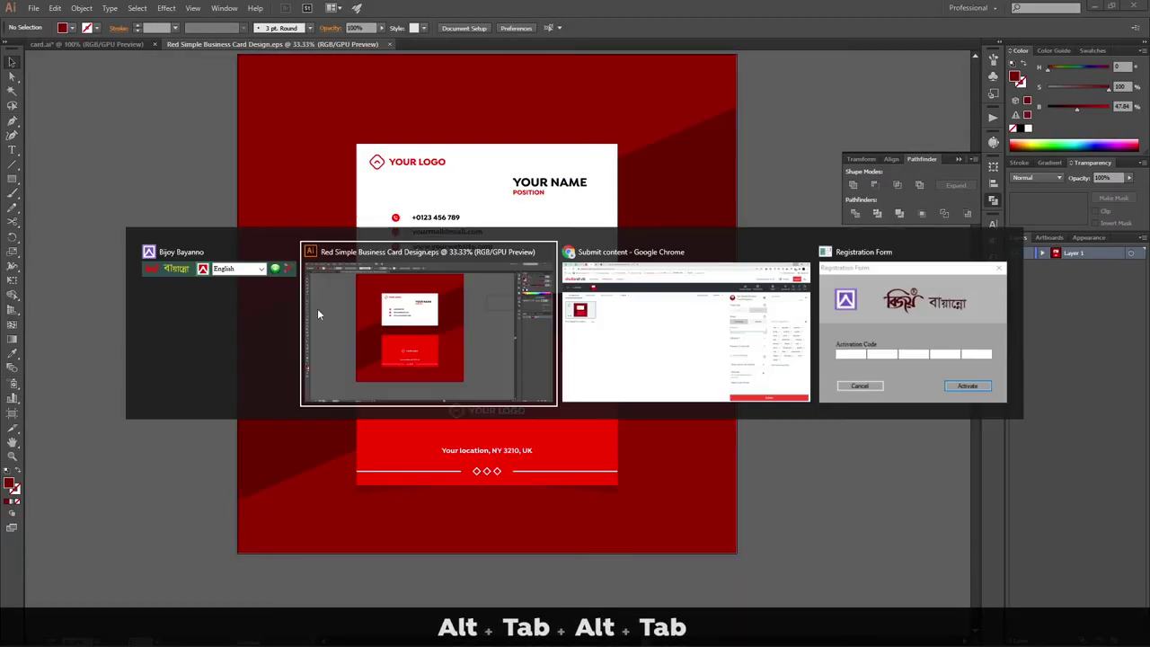
{"action": "key", "text": "alt+Tab"}
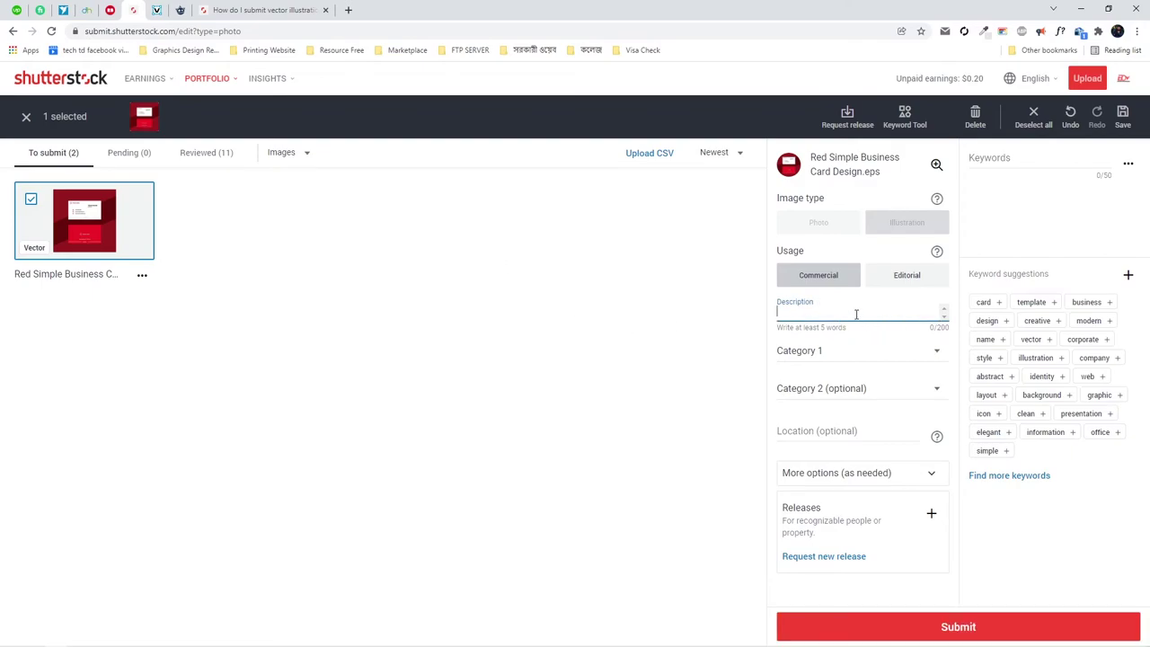
{"action": "key", "text": "ctrl+v"}
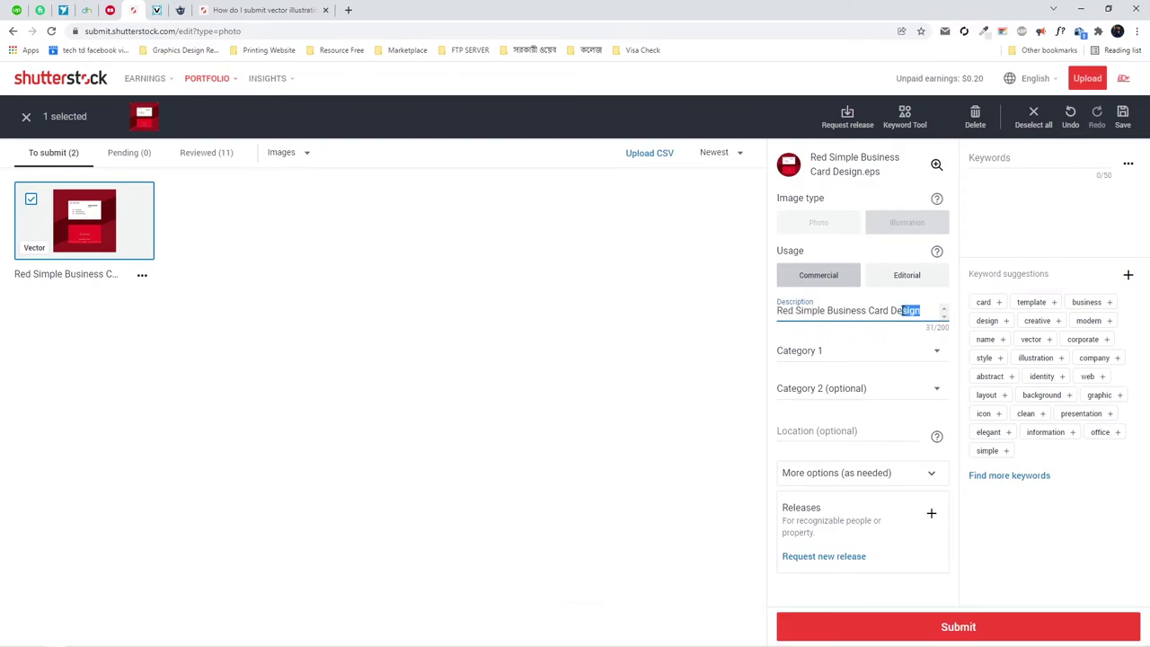
Step: Set Category 1 to Abstract and Category 2 to Business/Finance for the business card
{"action": "left_click", "coordinate": [854, 350]}
{"action": "left_click", "coordinate": [854, 372]}
{"action": "left_click", "coordinate": [859, 393]}
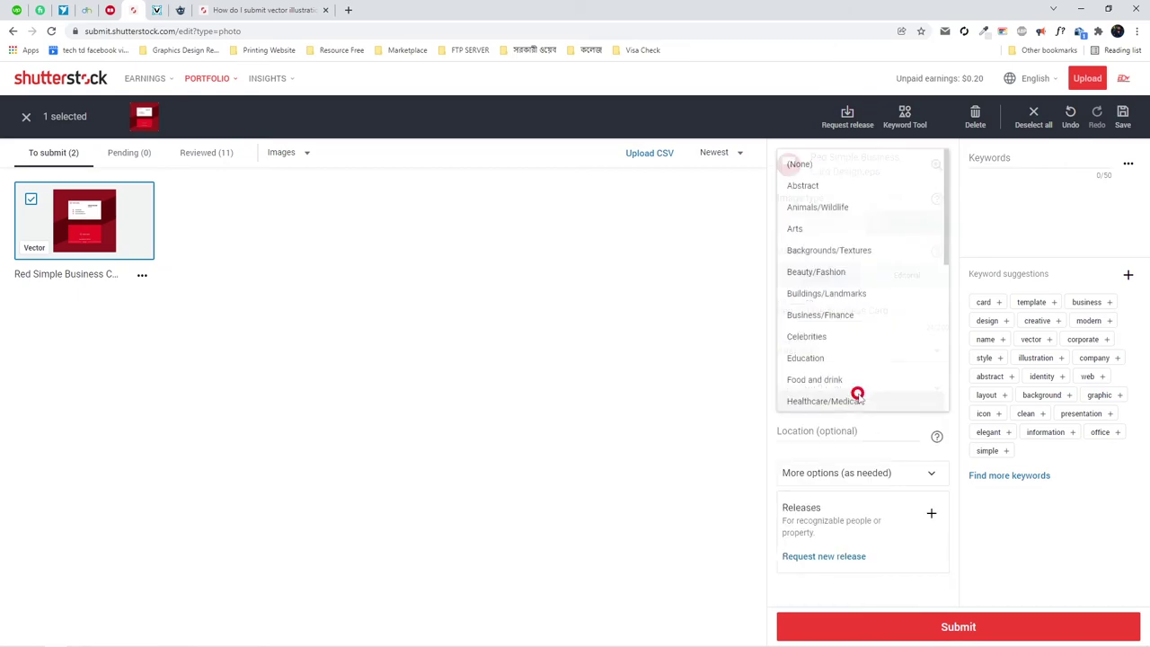
{"action": "left_click", "coordinate": [850, 319]}
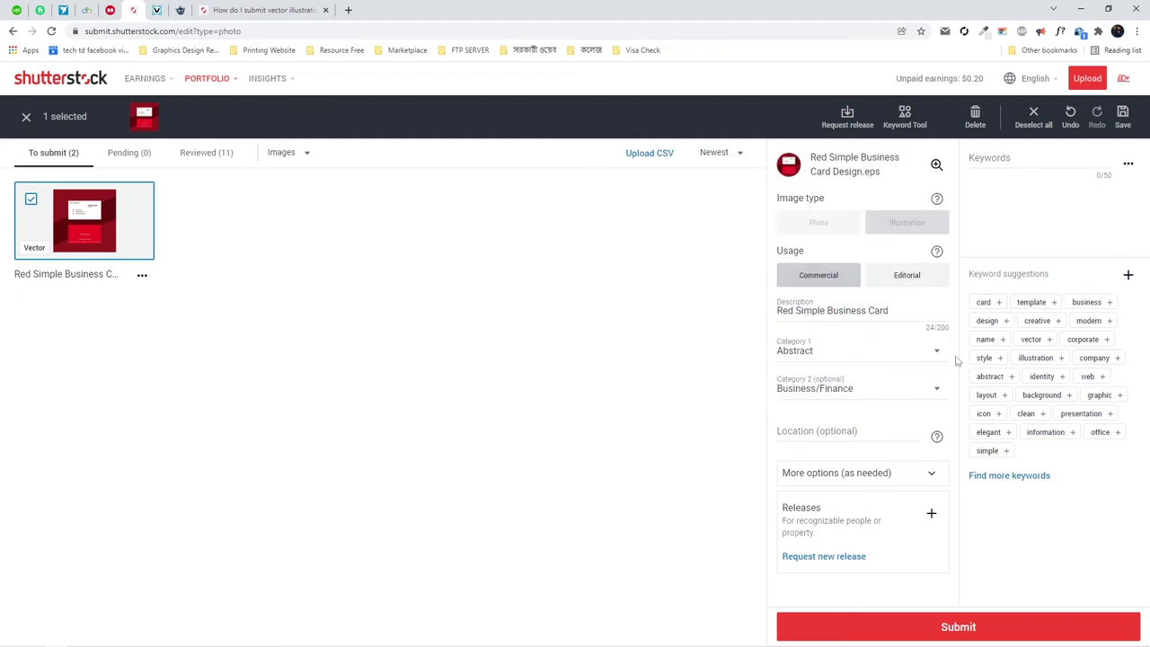
Step: Add all suggested keywords, and in the Keyword tool select the first seven visually similar business cards for more suggestions
{"action": "left_click", "coordinate": [1128, 275]}
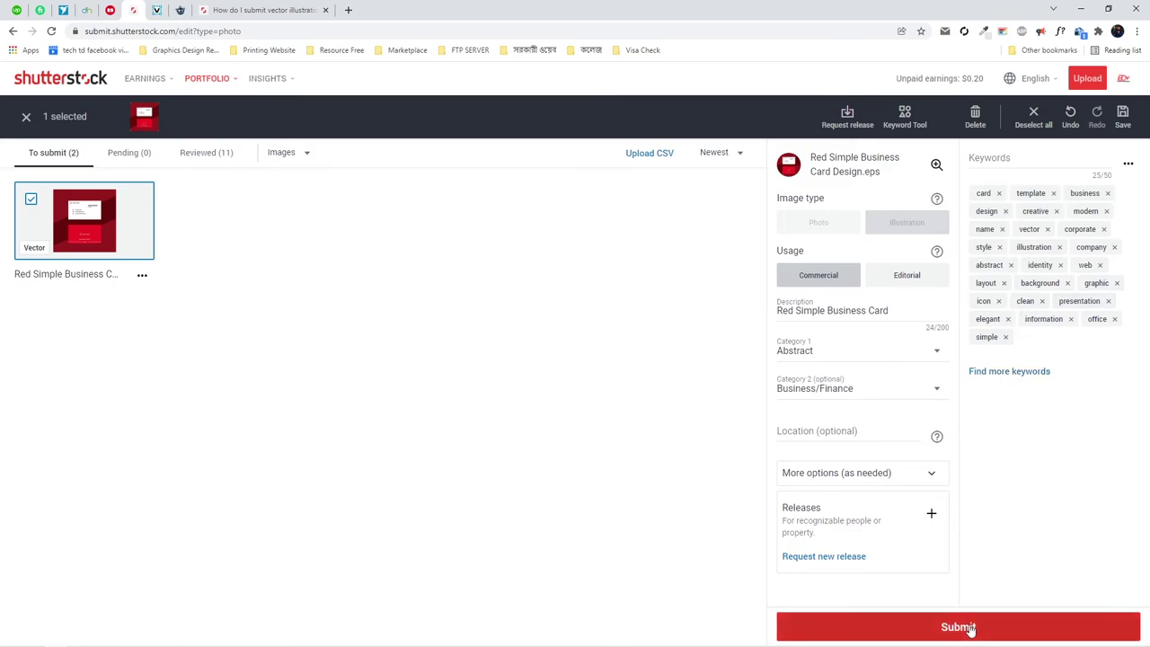
{"action": "left_click", "coordinate": [1010, 371]}
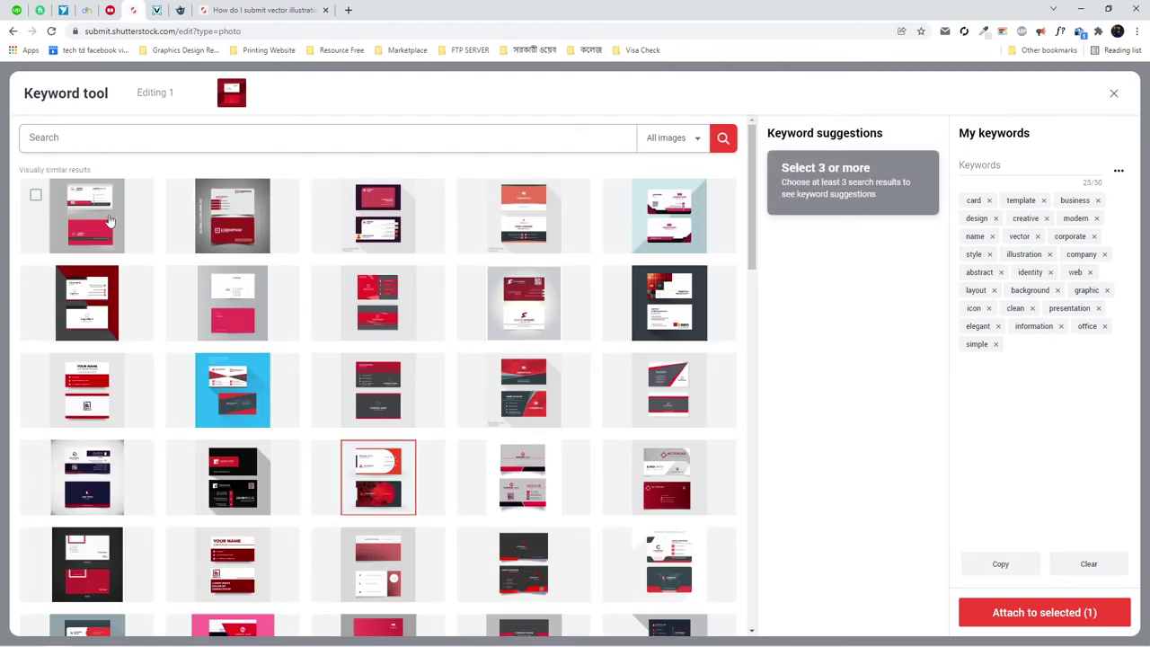
{"action": "left_click", "coordinate": [86, 216]}
{"action": "left_click", "coordinate": [232, 216]}
{"action": "left_click", "coordinate": [377, 215]}
{"action": "left_click", "coordinate": [523, 216]}
{"action": "left_click", "coordinate": [669, 215]}
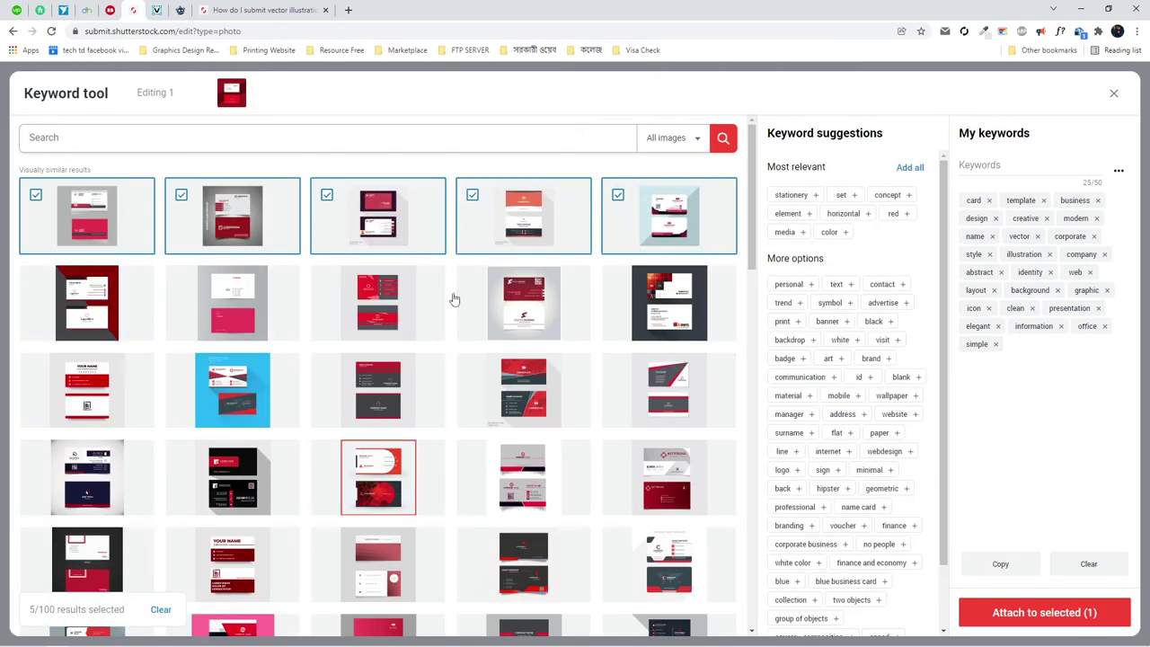
{"action": "left_click", "coordinate": [87, 302]}
{"action": "left_click", "coordinate": [258, 313]}
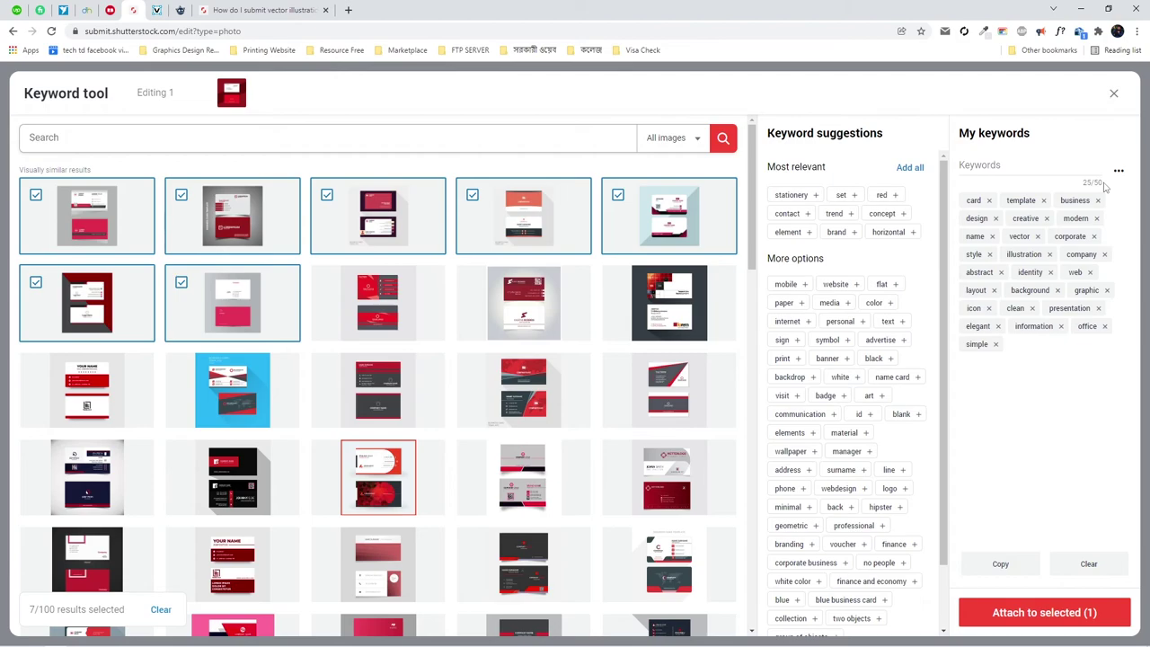
Step: Add the suggested keywords stationery, red, trend, personal, advertise and print to the card's keywords
{"action": "left_click", "coordinate": [808, 197]}
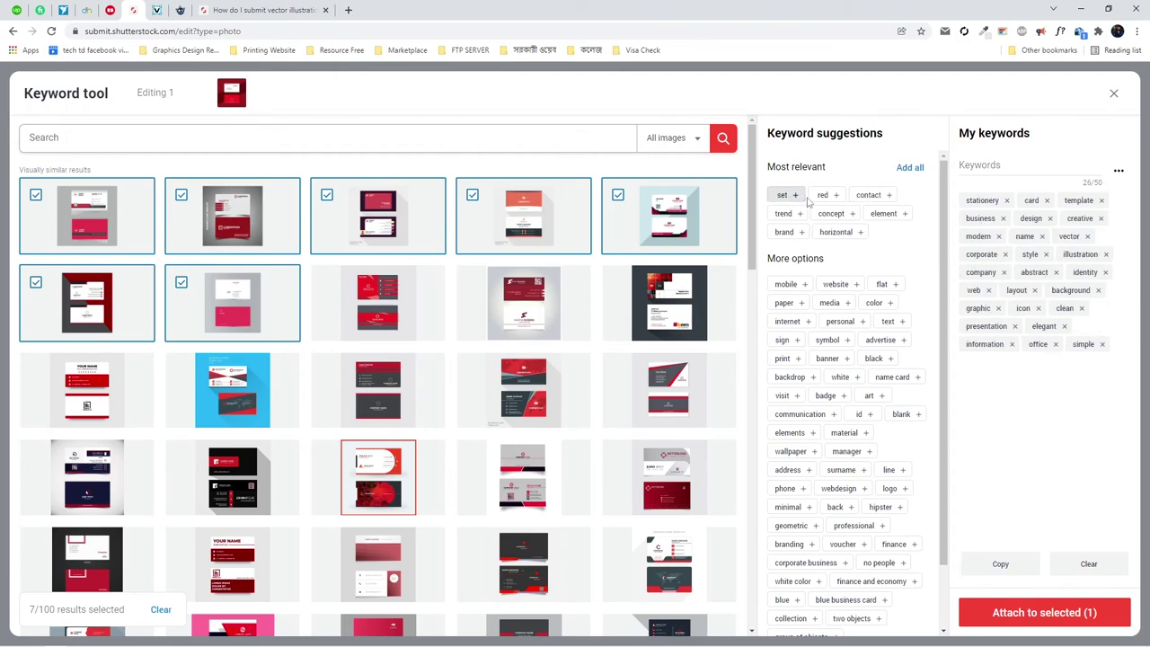
{"action": "left_click", "coordinate": [818, 195]}
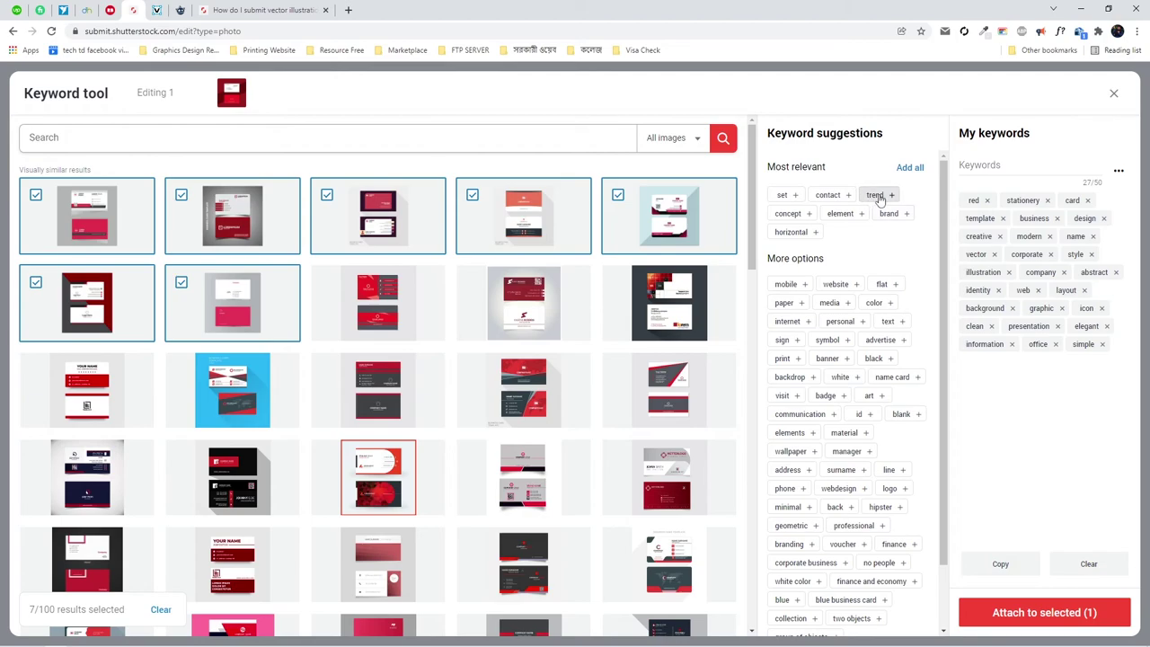
{"action": "left_click", "coordinate": [872, 196]}
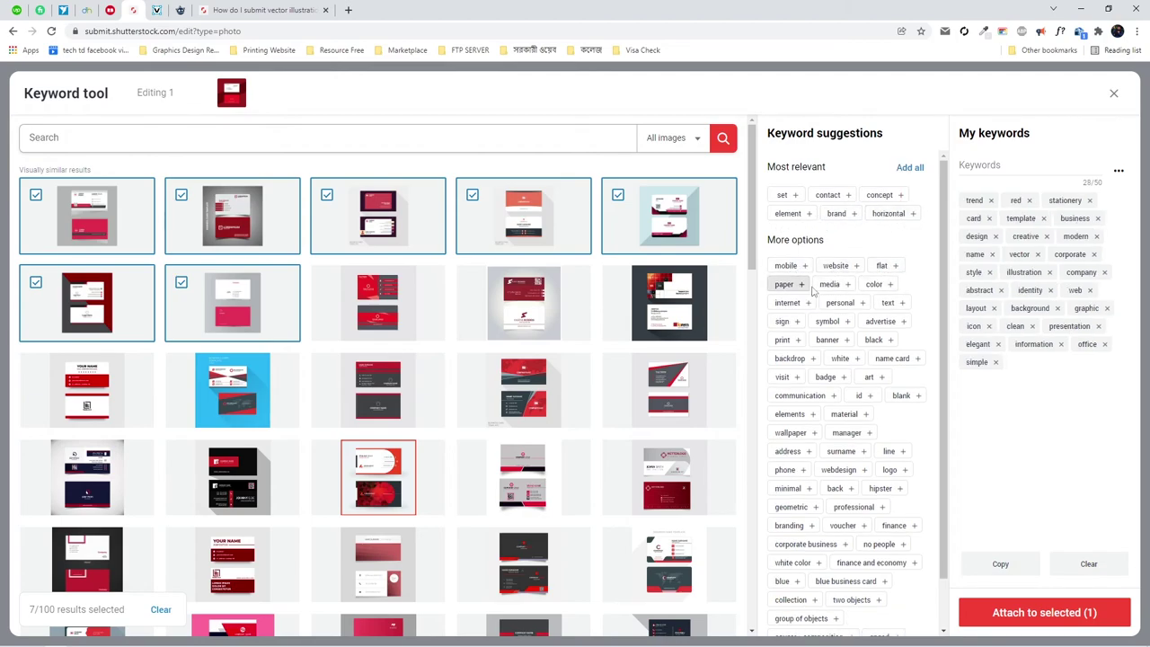
{"action": "left_click", "coordinate": [861, 304]}
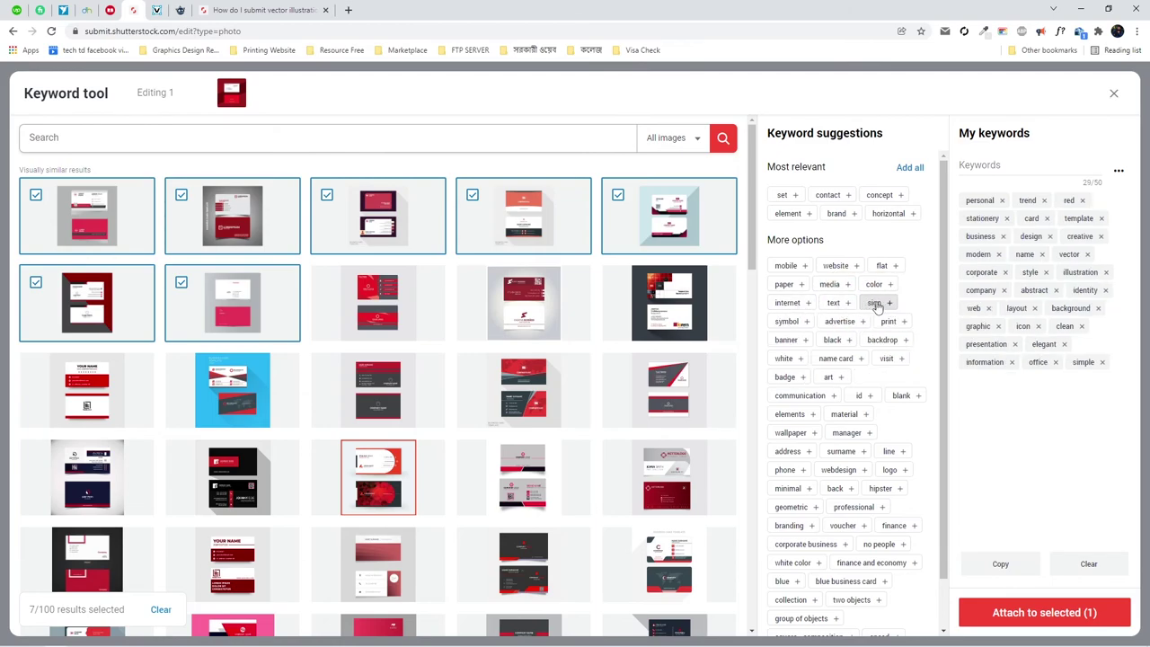
{"action": "left_click", "coordinate": [840, 320]}
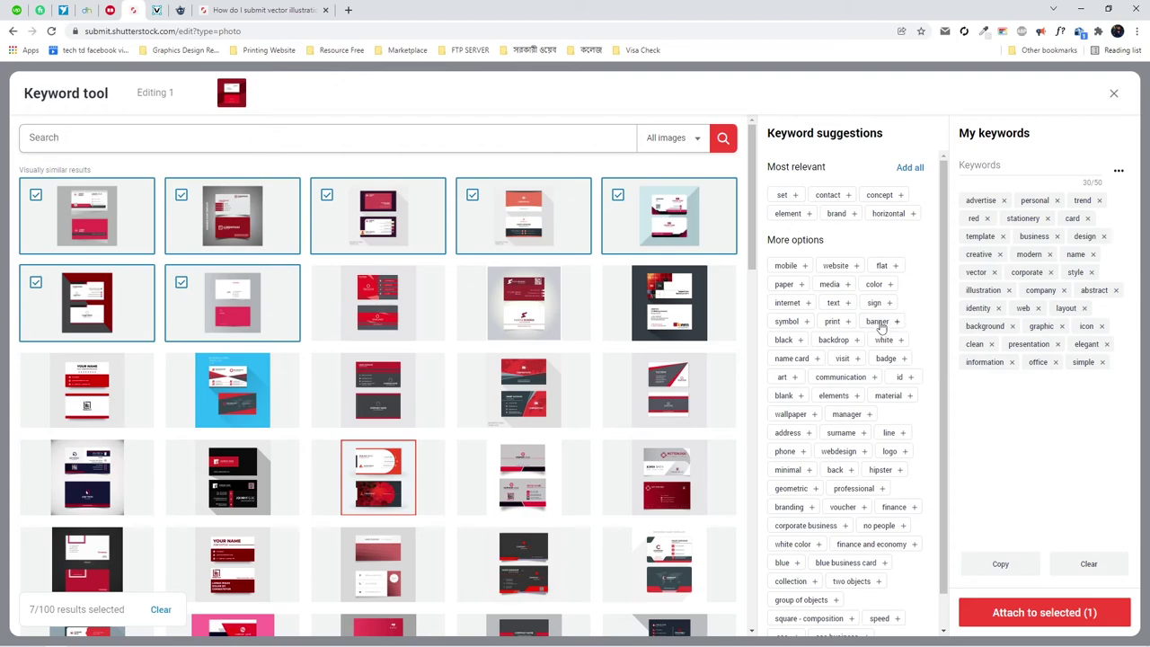
{"action": "left_click", "coordinate": [844, 321]}
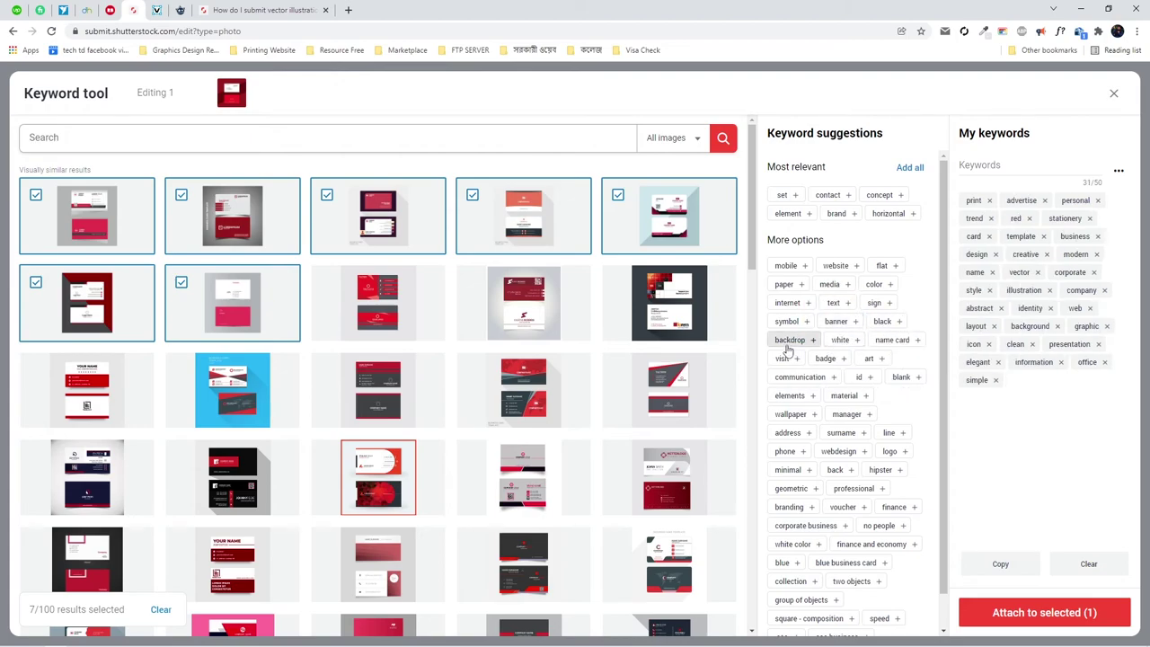
Step: Add the suggested keywords name card, visit, communication, id, elements and material
{"action": "left_click", "coordinate": [914, 342]}
{"action": "left_click", "coordinate": [877, 339]}
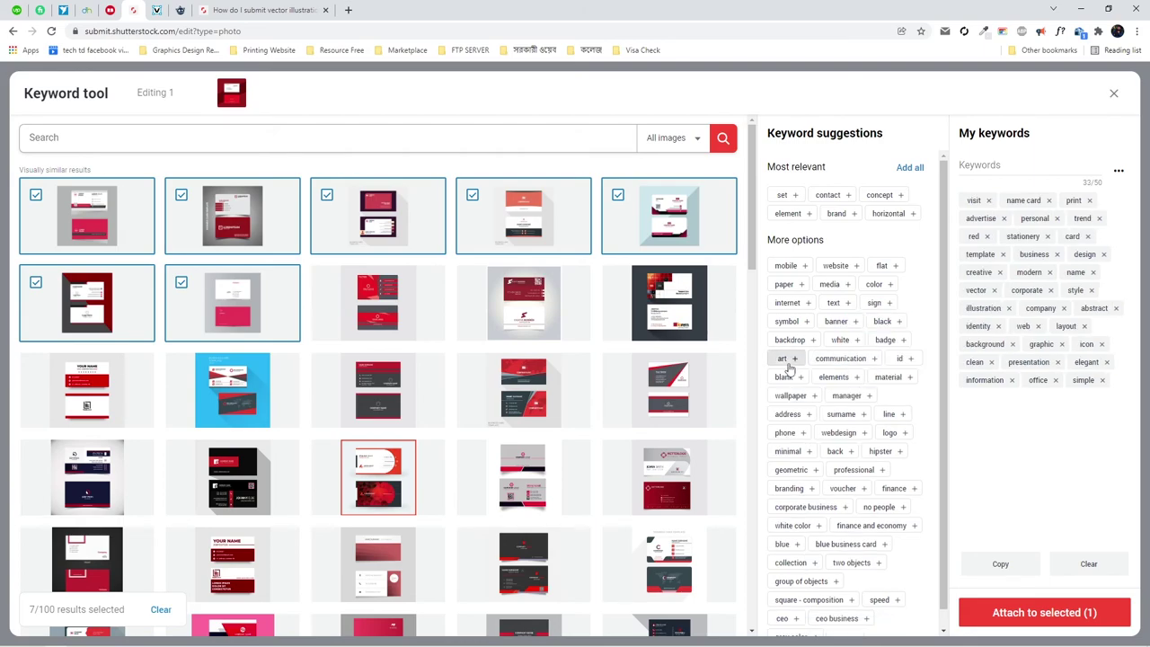
{"action": "left_click", "coordinate": [876, 359]}
{"action": "left_click", "coordinate": [825, 359]}
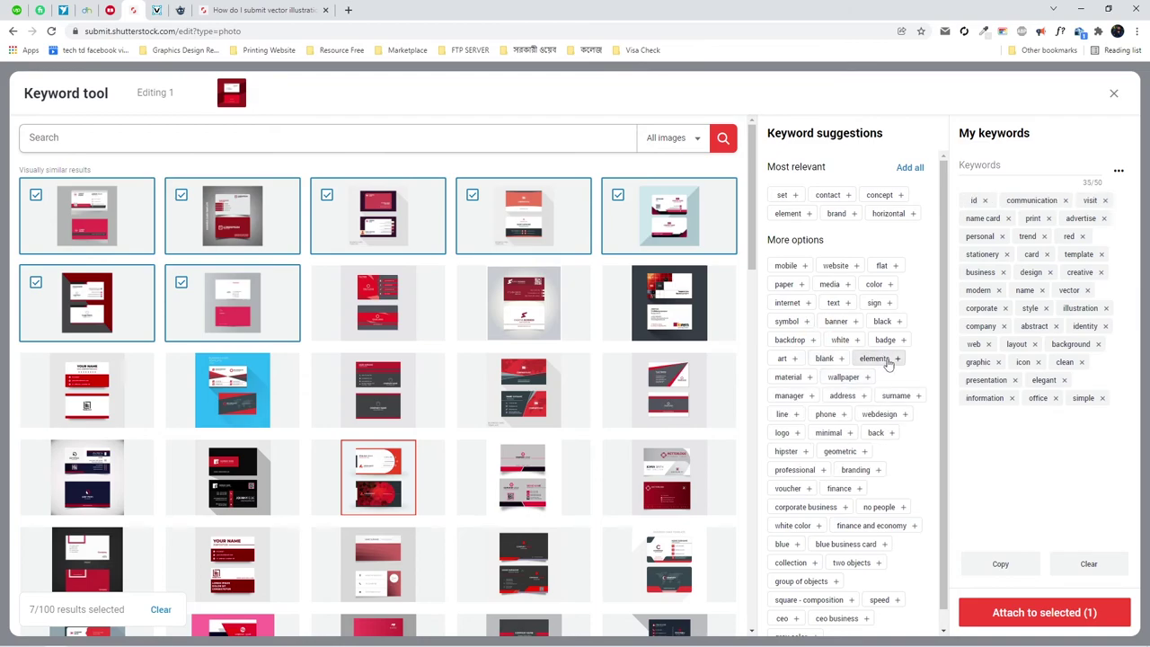
{"action": "left_click", "coordinate": [890, 360]}
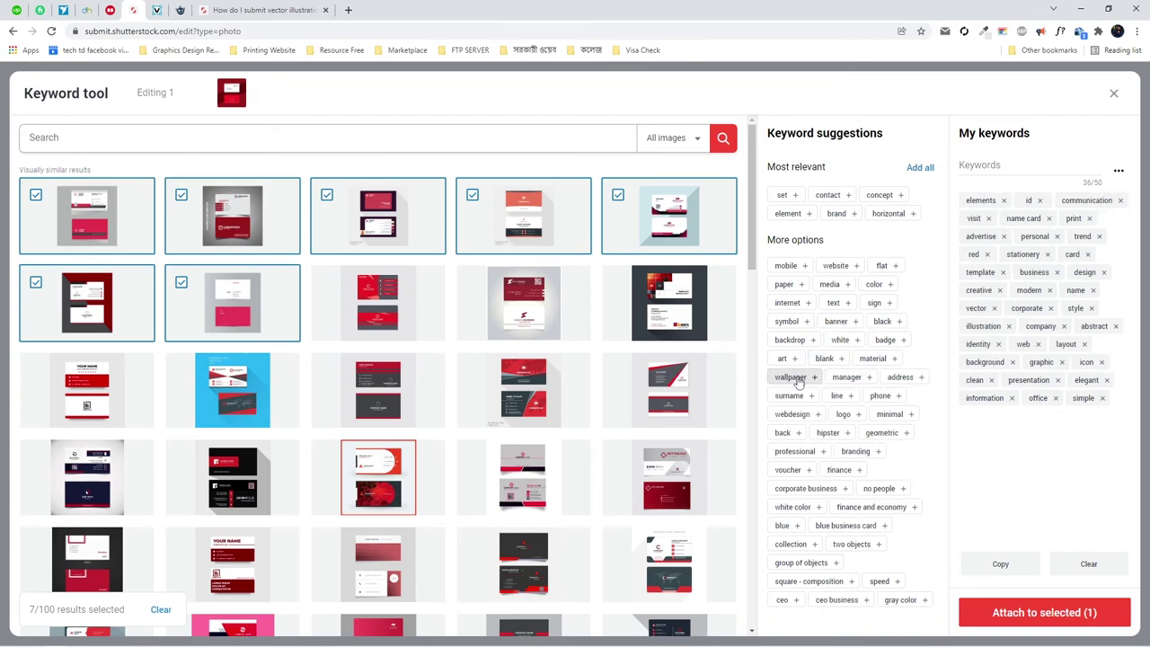
{"action": "left_click", "coordinate": [897, 360]}
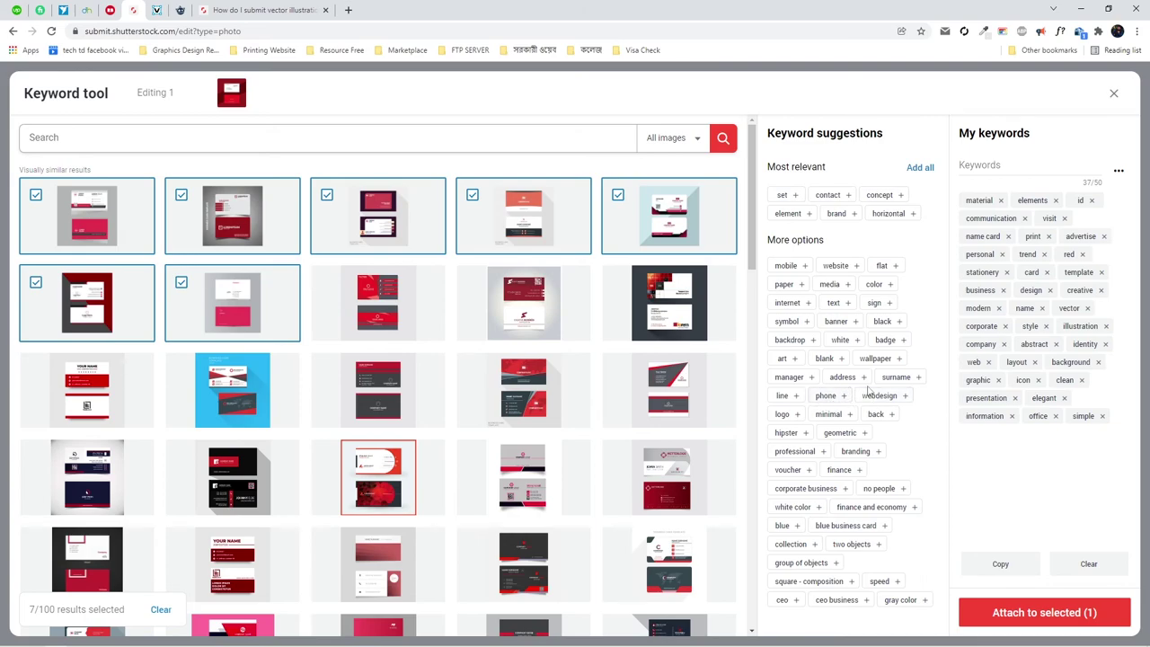
Step: Add the suggested keywords surname, line, logo, address and manager
{"action": "left_click", "coordinate": [895, 377]}
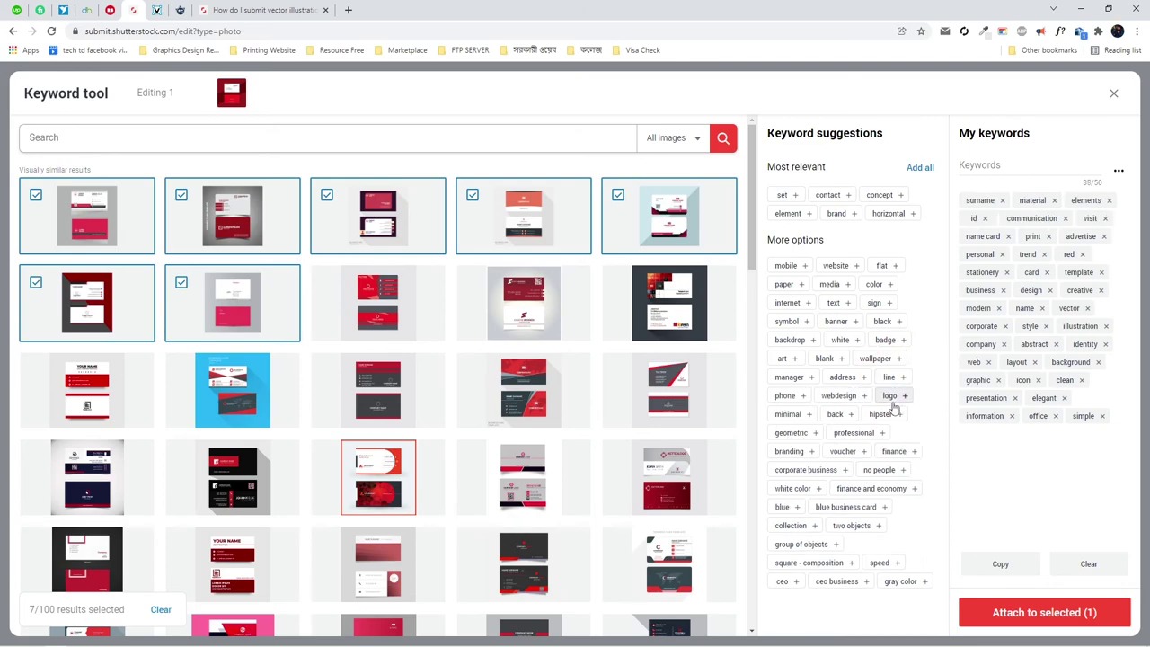
{"action": "left_click", "coordinate": [890, 378]}
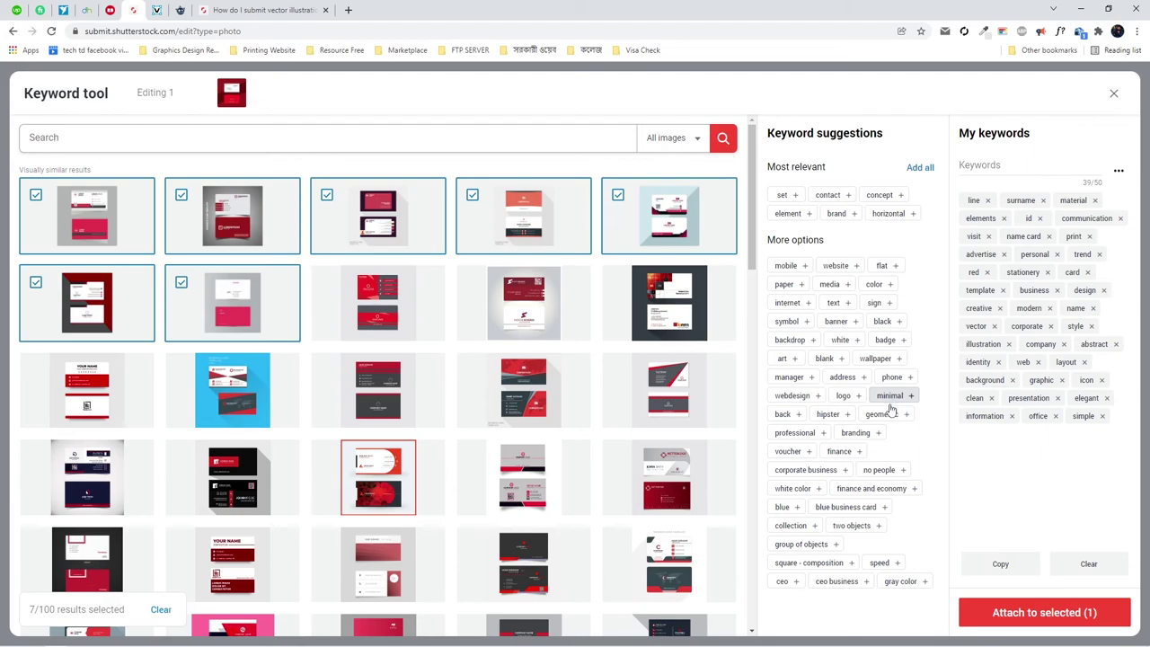
{"action": "left_click", "coordinate": [849, 396]}
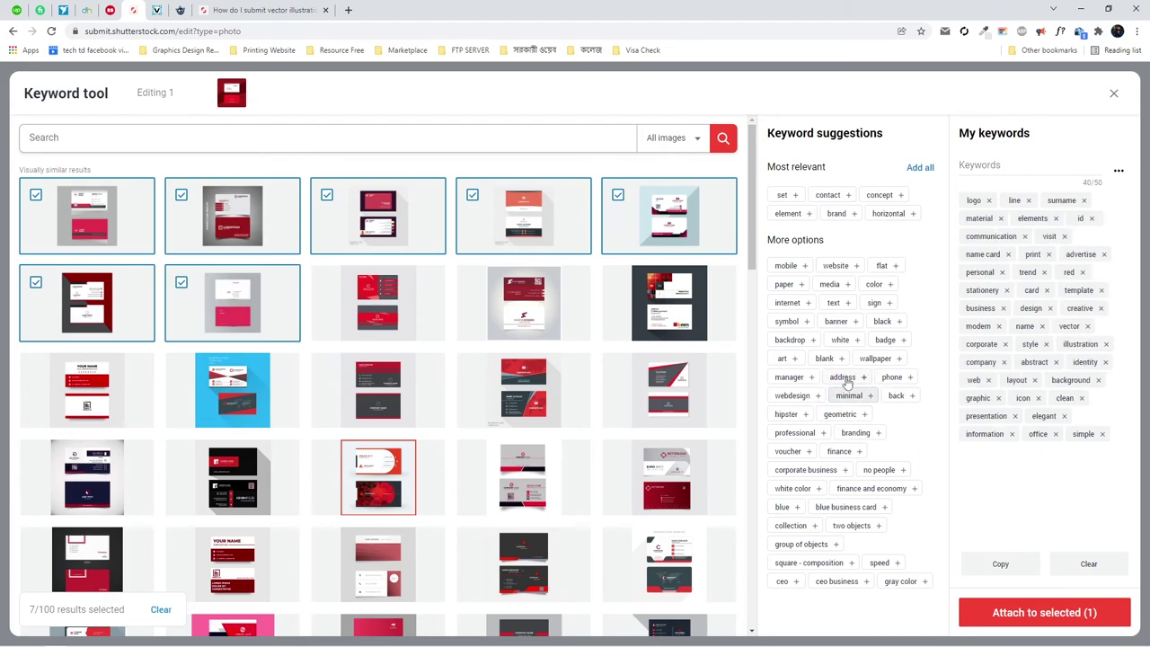
{"action": "left_click", "coordinate": [846, 379]}
{"action": "left_click", "coordinate": [798, 379]}
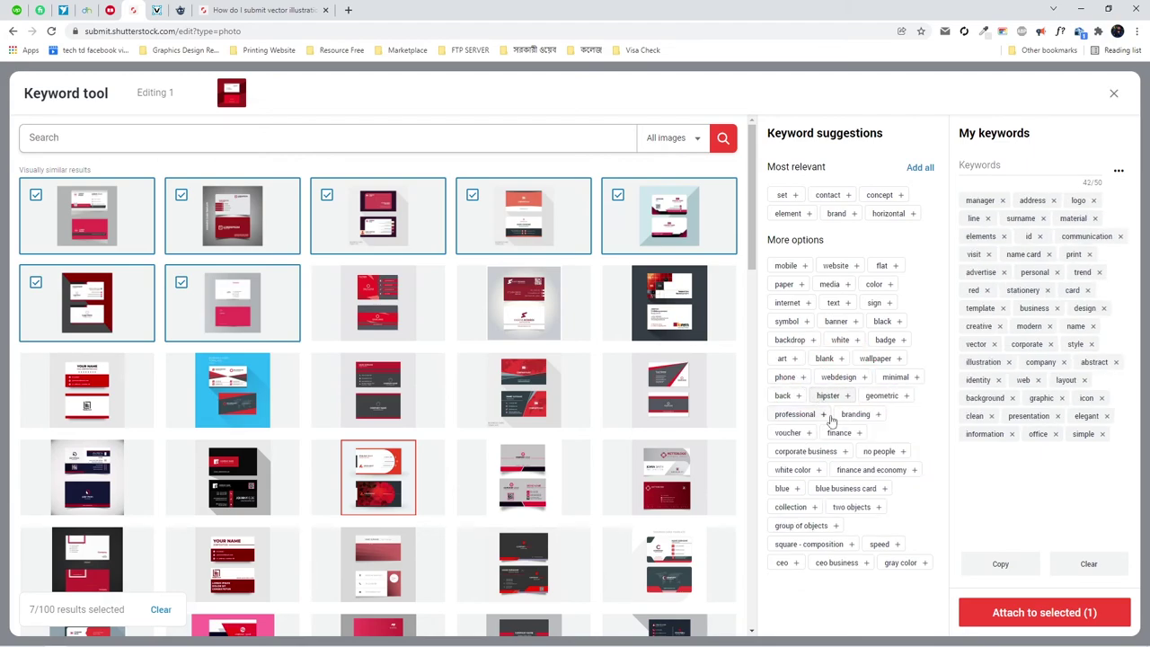
Step: Add the suggested keywords branding, professional, corporate business, finance and economy, and ceo business
{"action": "left_click", "coordinate": [858, 415]}
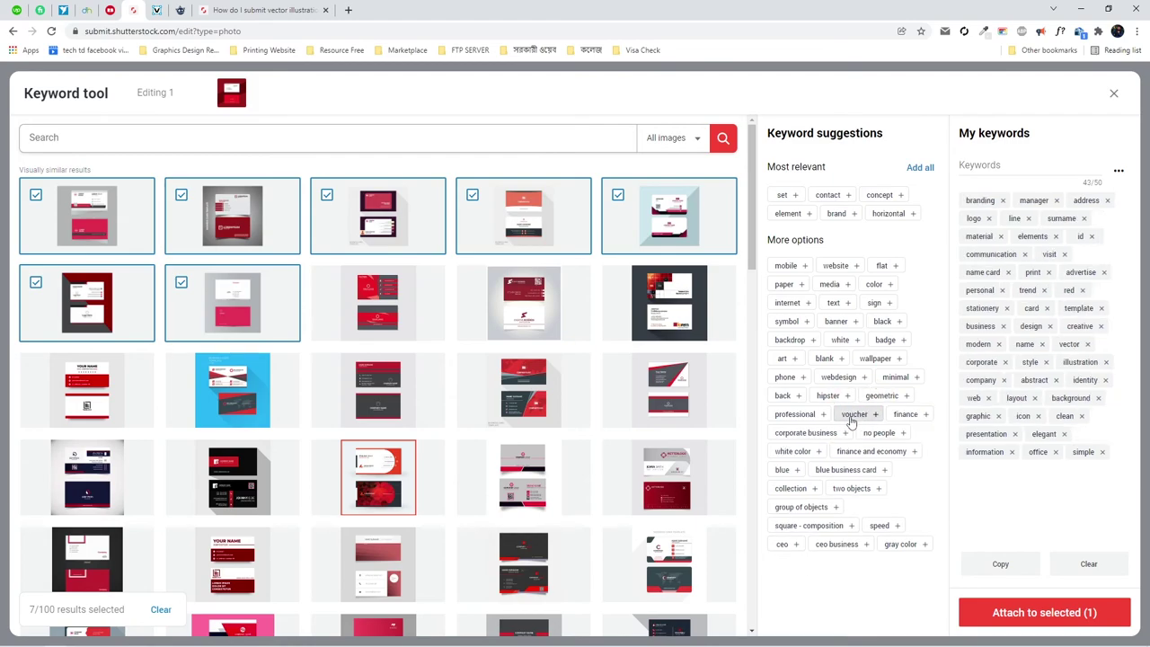
{"action": "left_click", "coordinate": [820, 415]}
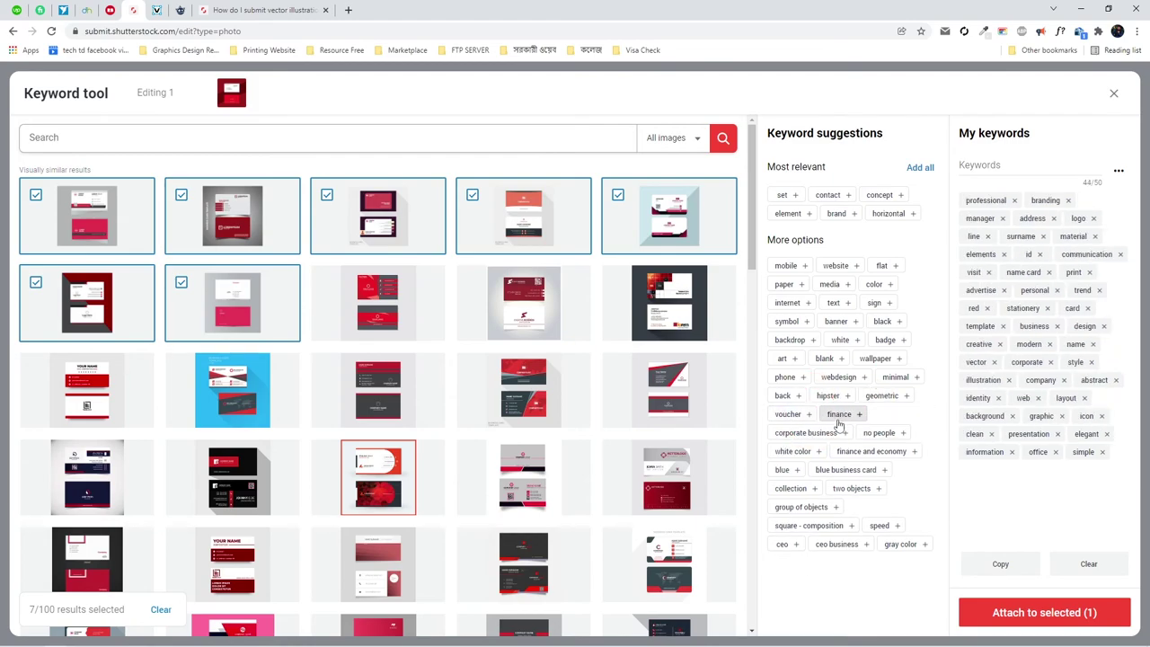
{"action": "left_click", "coordinate": [831, 436]}
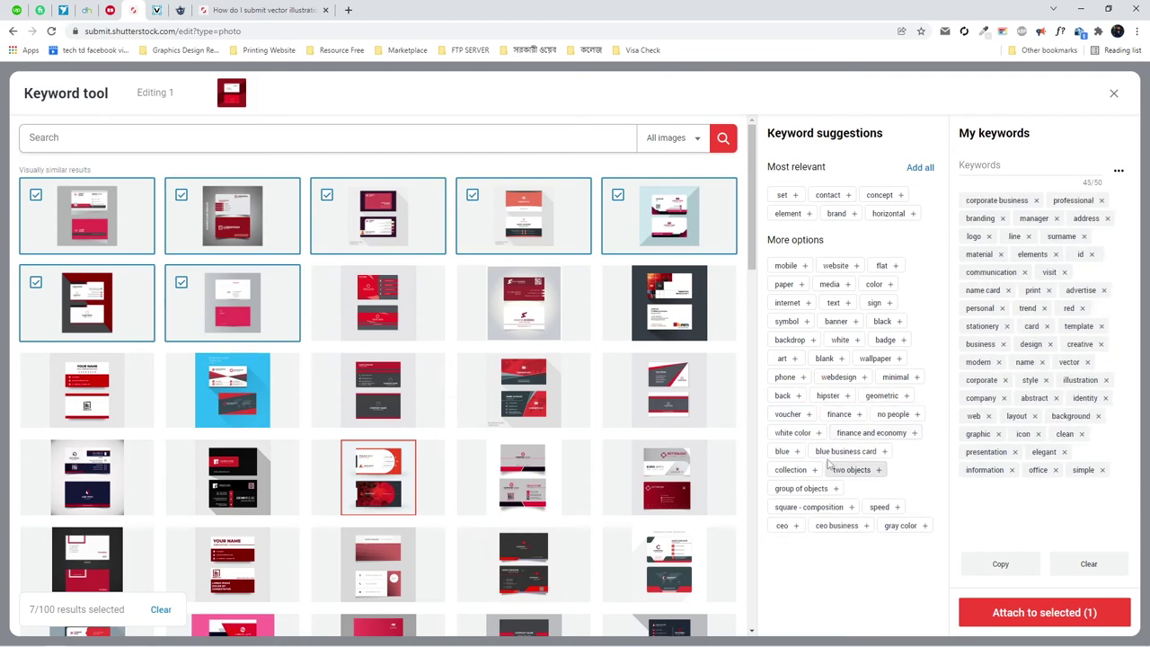
{"action": "left_click", "coordinate": [865, 435]}
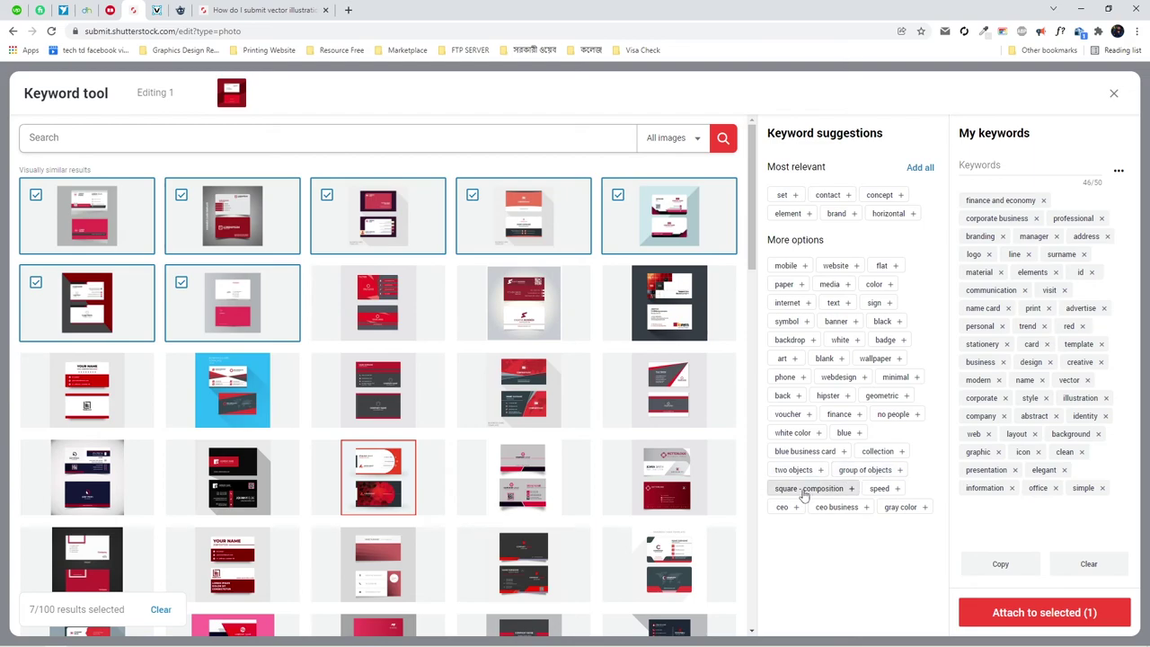
{"action": "left_click", "coordinate": [847, 510]}
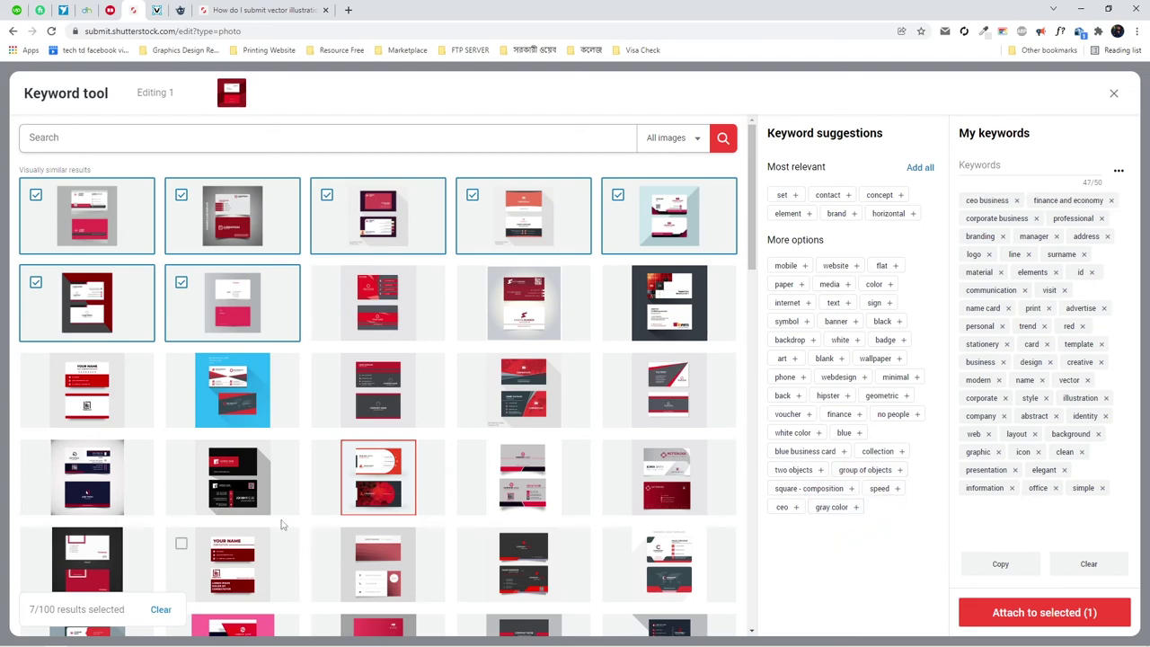
Step: Include two more similar card images as references, add the keywords contact, concept and speed, and attach the keyword set to the file
{"action": "left_click", "coordinate": [327, 457]}
{"action": "left_click", "coordinate": [488, 474]}
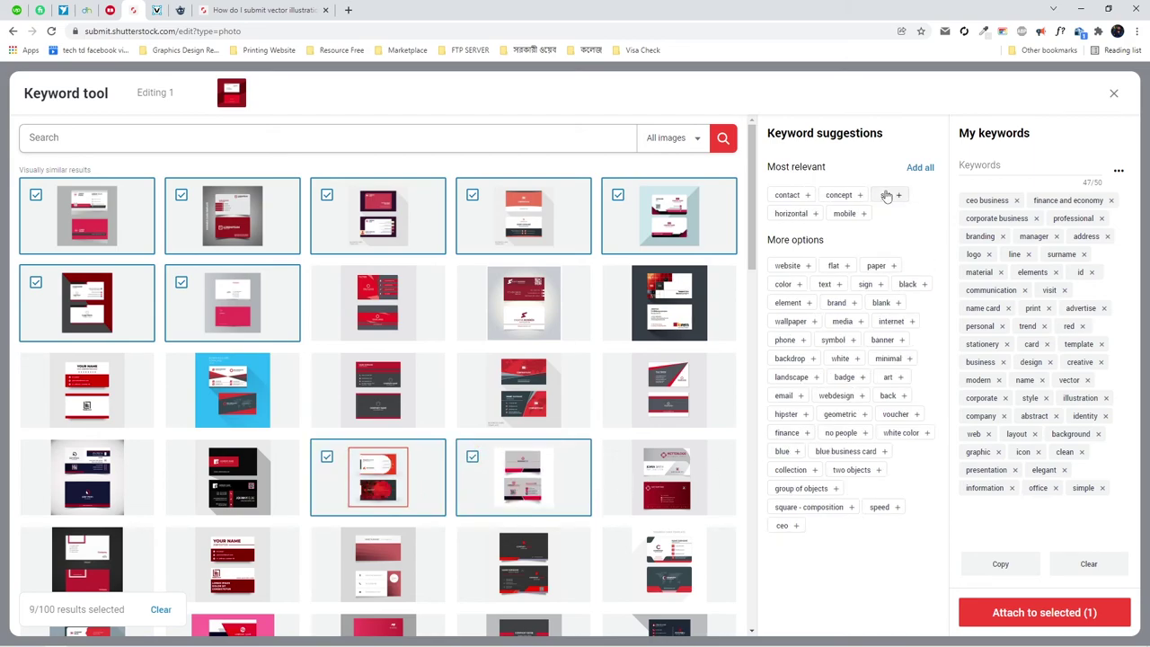
{"action": "left_click", "coordinate": [795, 201]}
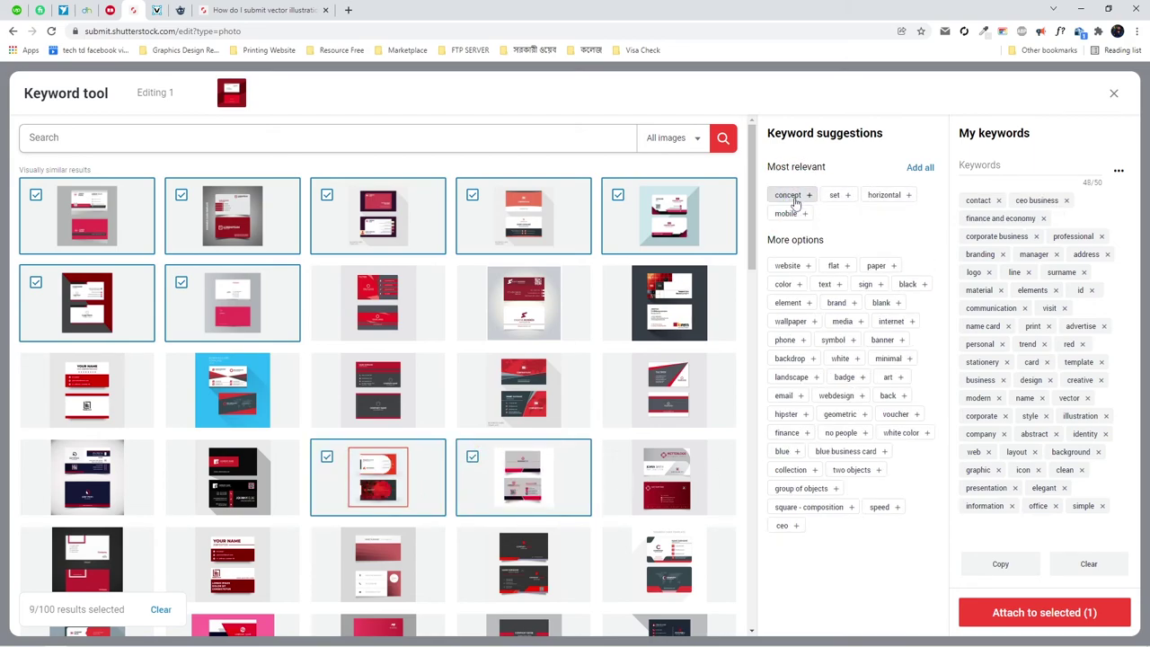
{"action": "left_click", "coordinate": [795, 202]}
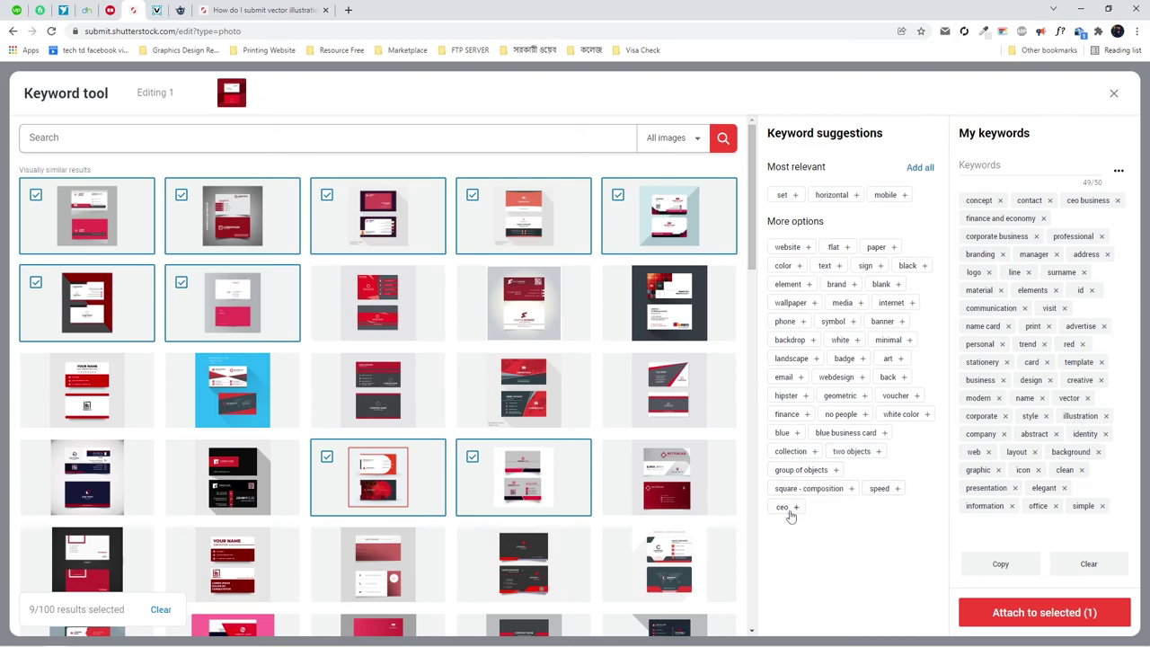
{"action": "left_click", "coordinate": [878, 489]}
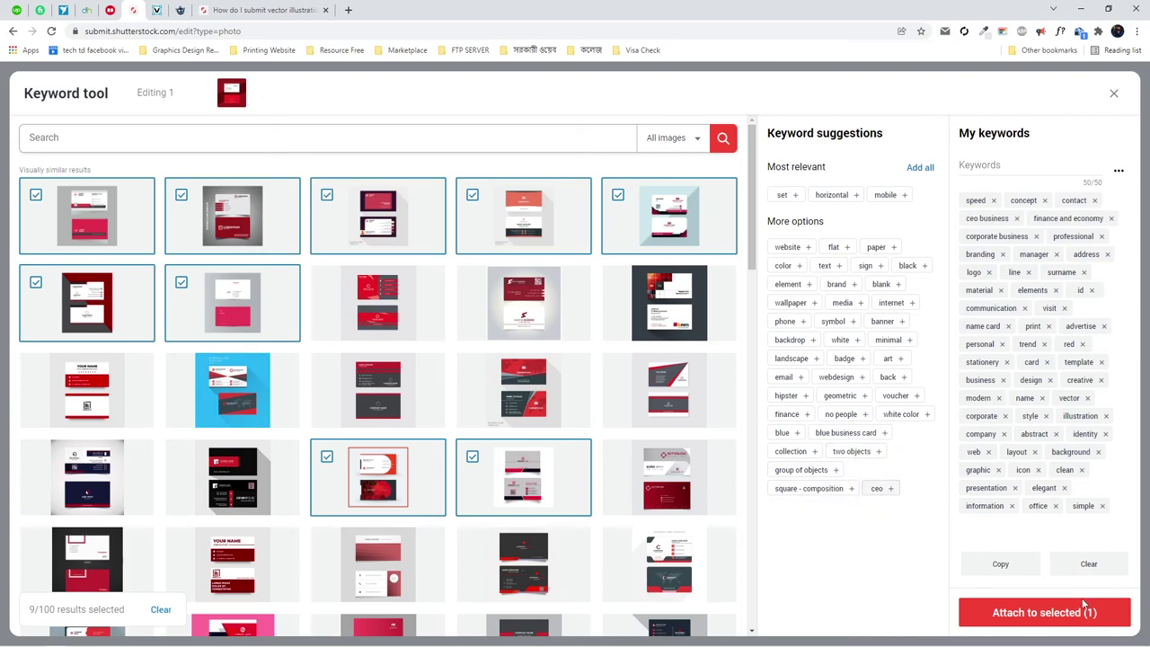
{"action": "left_click", "coordinate": [1038, 620]}
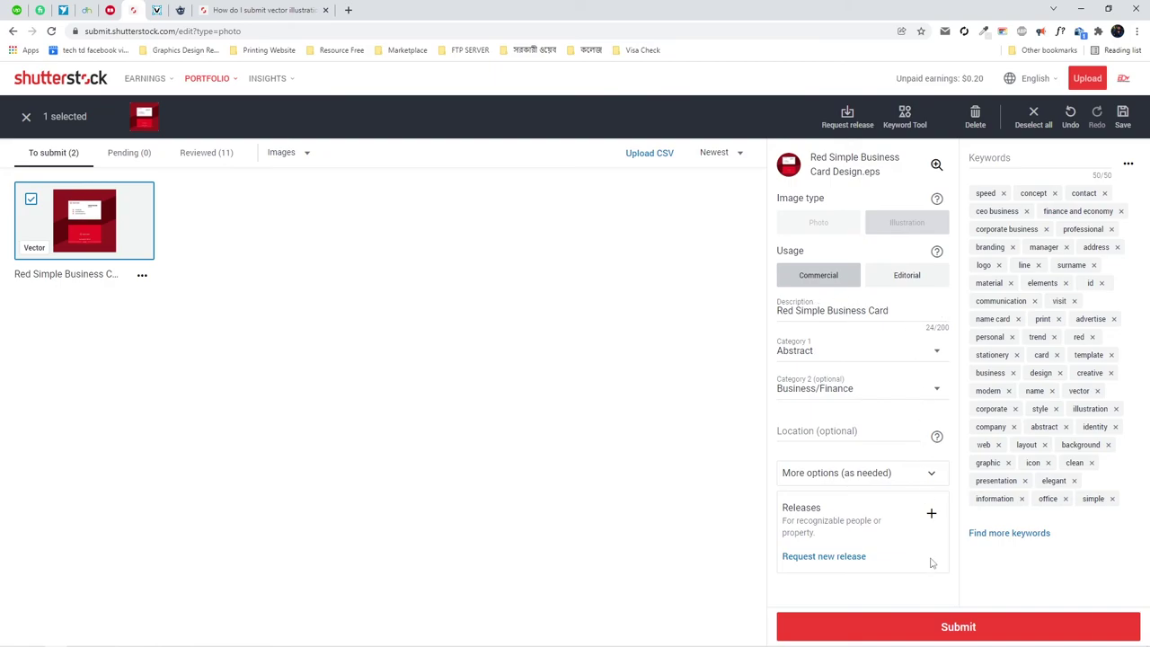
Step: Extend the description to "Red Simple Business Card Design" and submit the file for review
{"action": "left_click", "coordinate": [975, 629]}
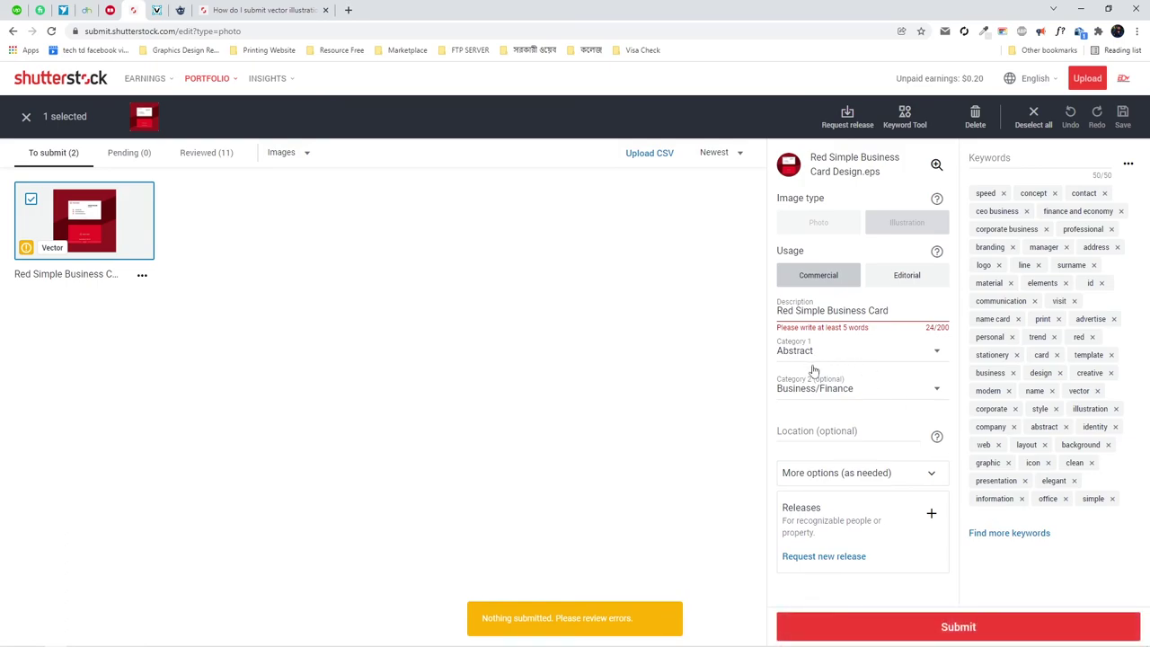
{"action": "left_click", "coordinate": [892, 310]}
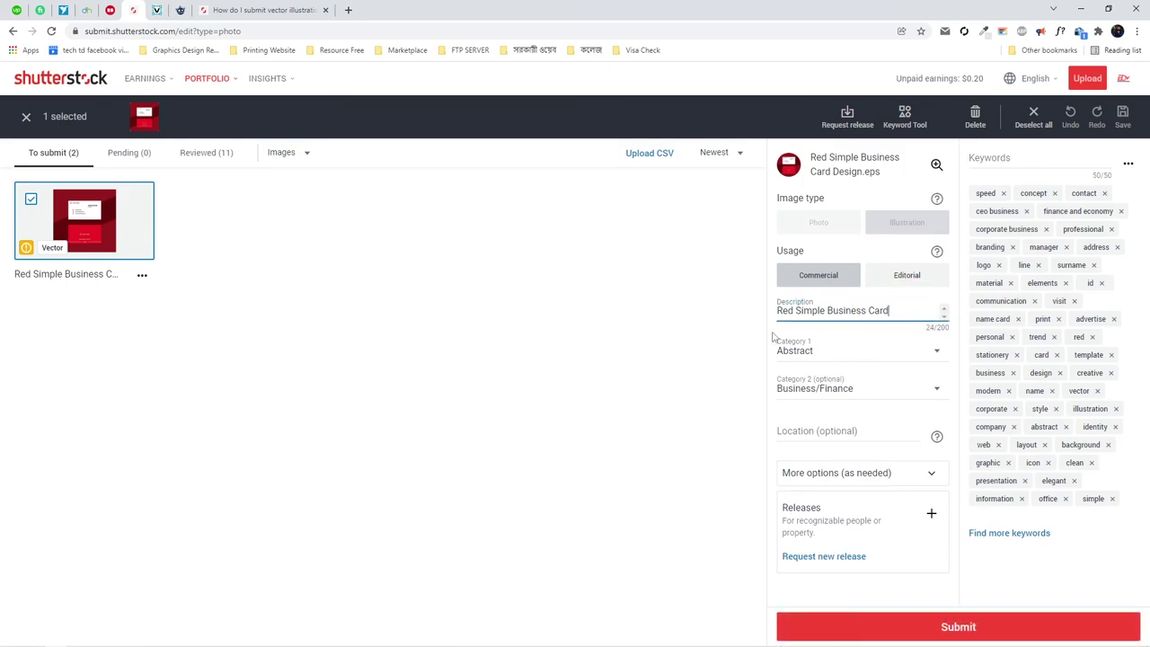
{"action": "left_click_drag", "start_coordinate": [775, 310], "coordinate": [825, 310]}
{"action": "left_click", "coordinate": [846, 310]}
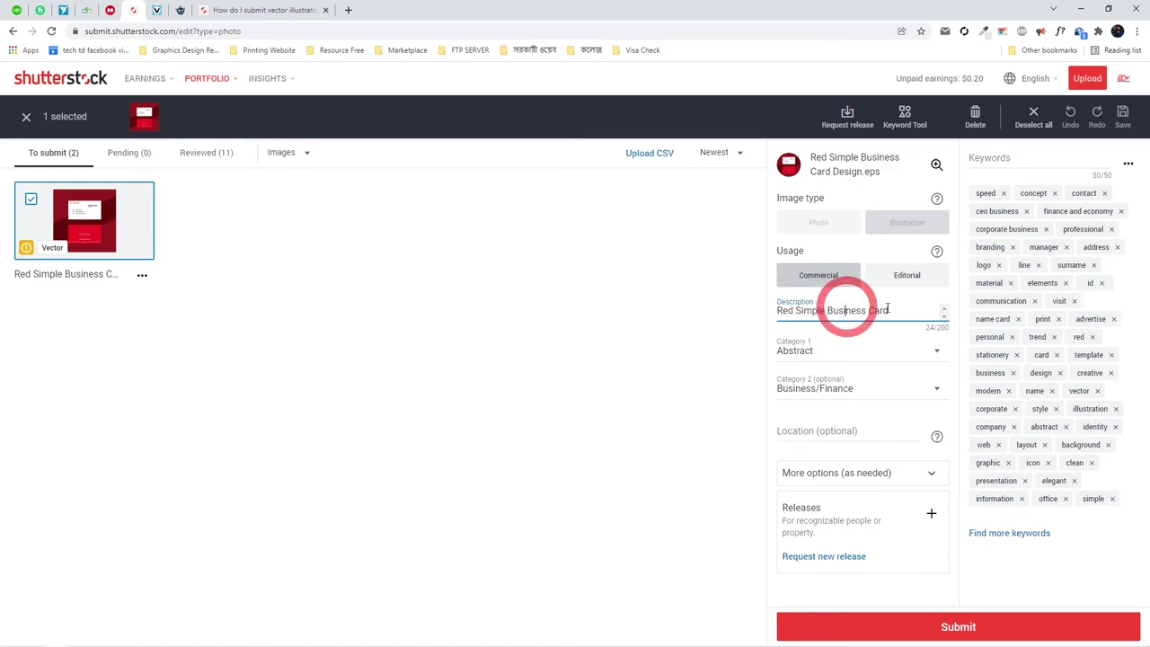
{"action": "left_click", "coordinate": [899, 310]}
{"action": "type", "text": "Design"}
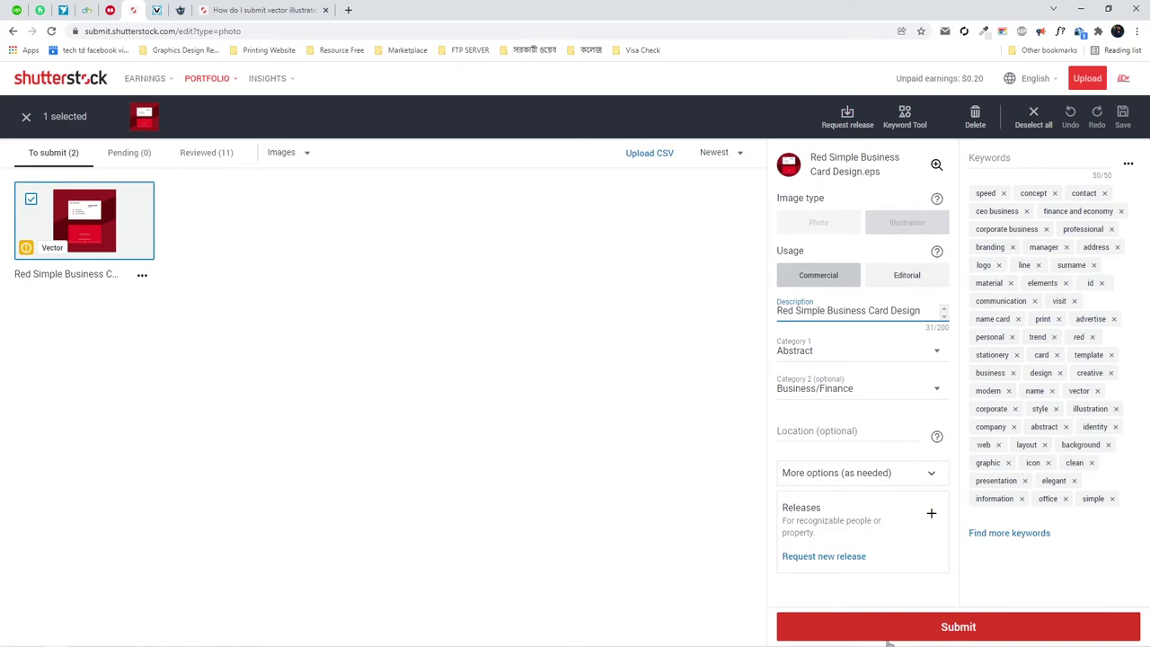
{"action": "left_click", "coordinate": [956, 634]}
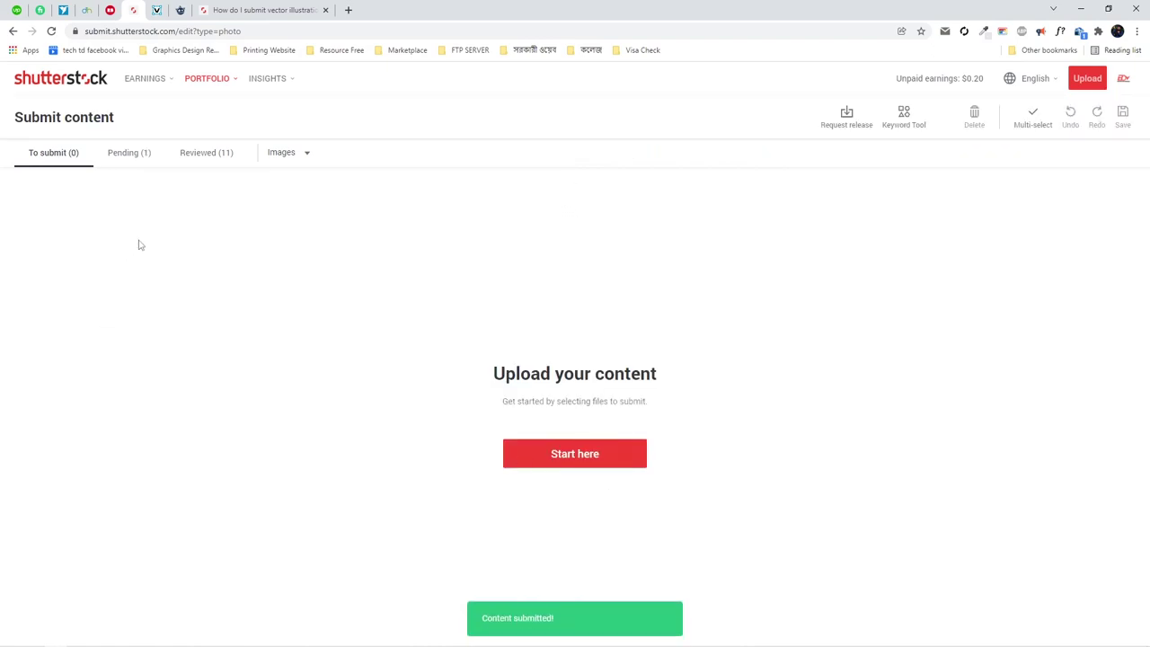
Step: Check the pending submission and look through the list of reviewed submissions
{"action": "left_click", "coordinate": [133, 157]}
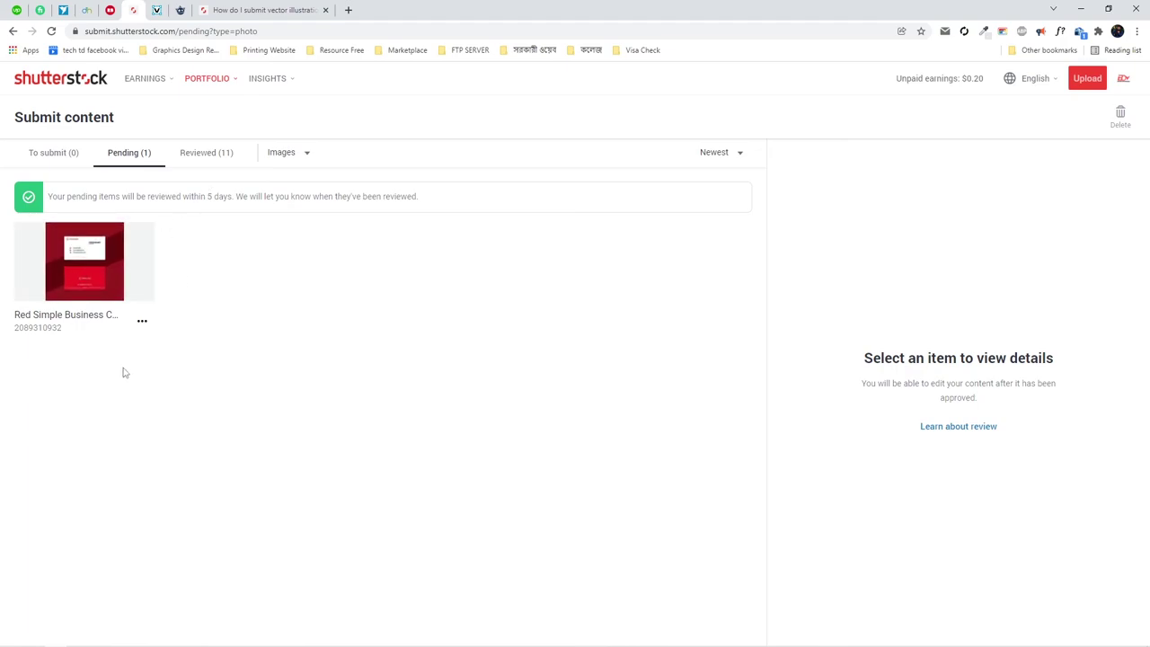
{"action": "left_click", "coordinate": [205, 153]}
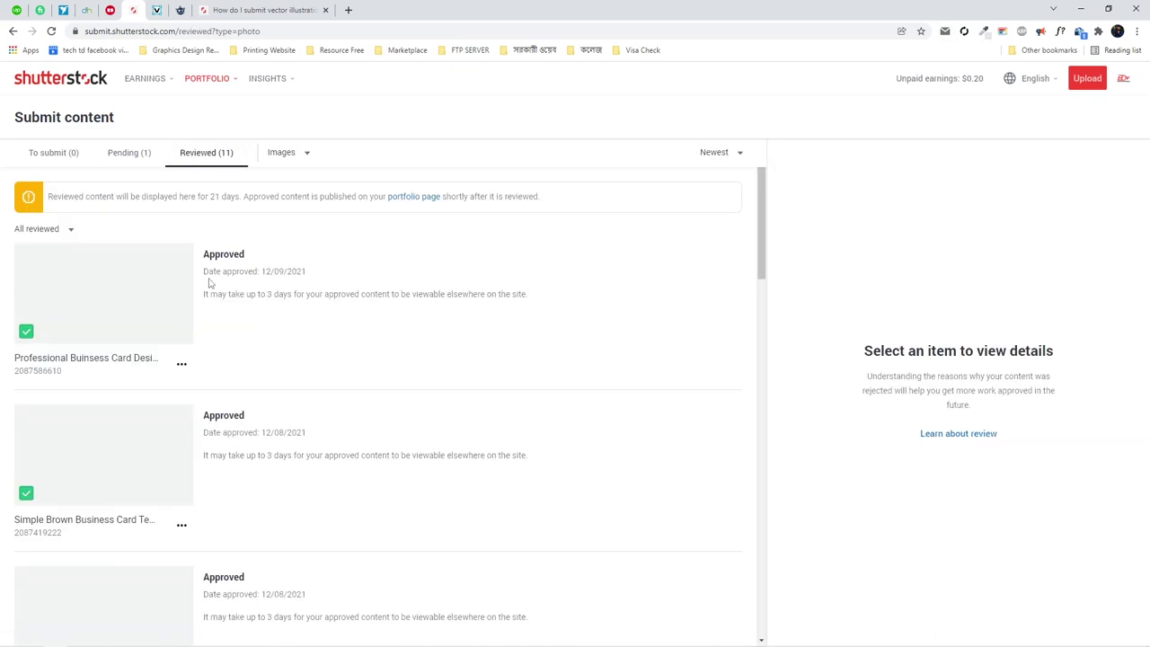
{"action": "scroll", "coordinate": [209, 284], "scroll_direction": "down", "scroll_amount": 2}
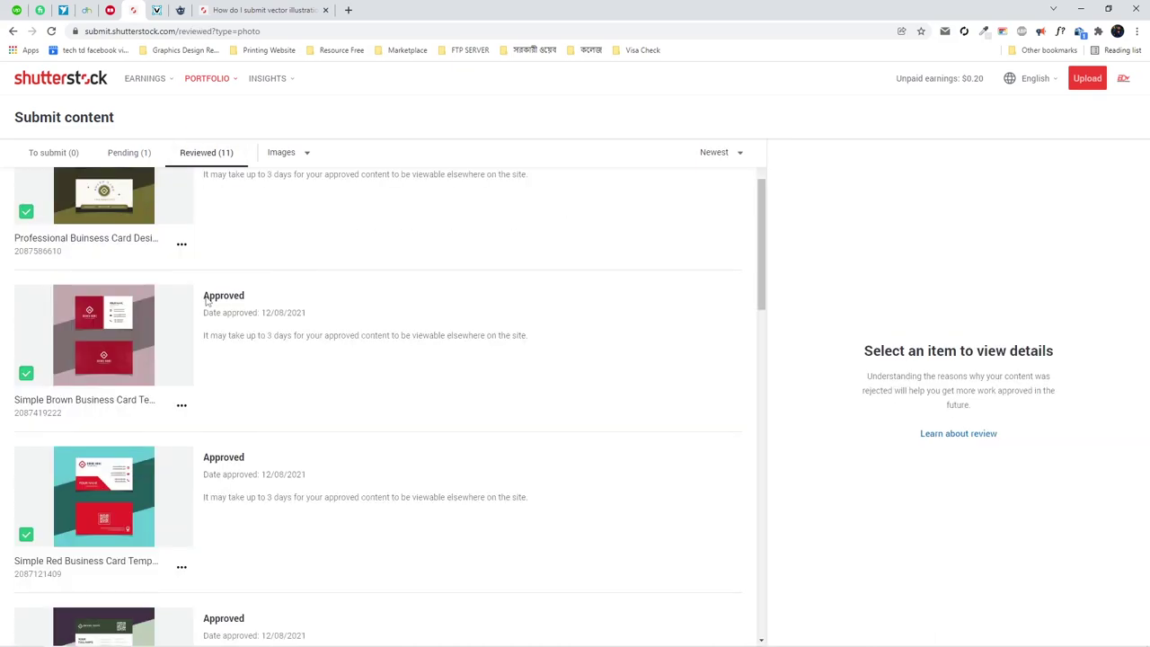
{"action": "scroll", "coordinate": [207, 302], "scroll_direction": "down", "scroll_amount": 10}
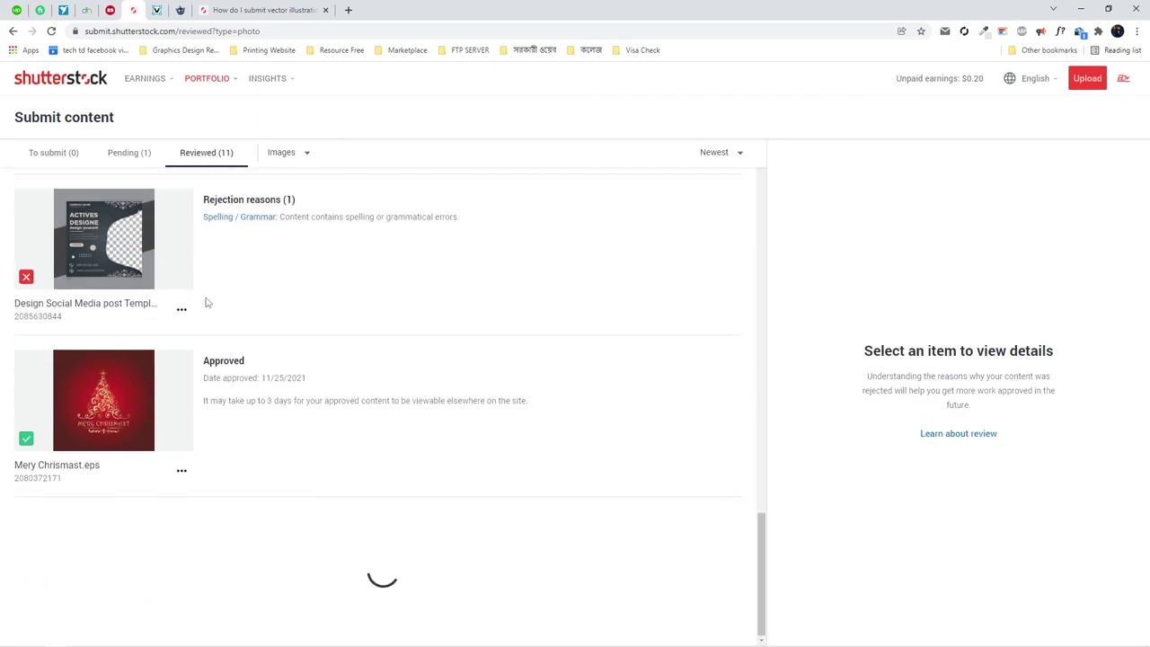
{"action": "scroll", "coordinate": [207, 302], "scroll_direction": "up", "scroll_amount": 5}
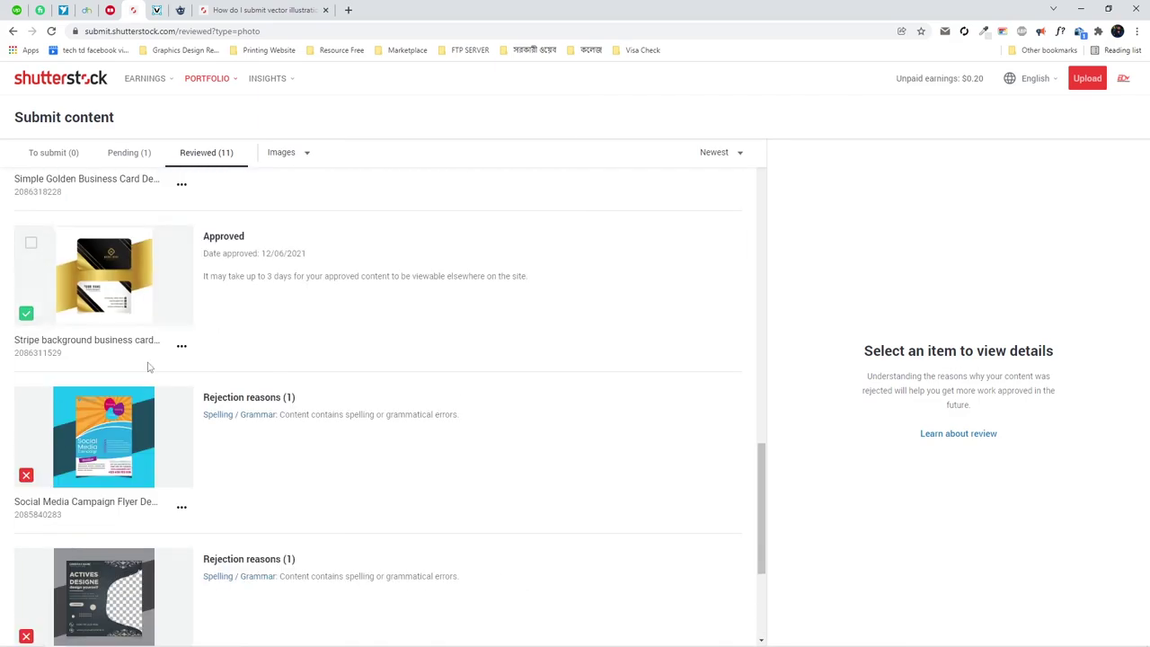
Step: Inspect the details and review results of the stripe background business card, the social media campaign flyer and the social media post template
{"action": "left_click", "coordinate": [146, 306]}
{"action": "scroll", "coordinate": [112, 332], "scroll_direction": "down", "scroll_amount": 2}
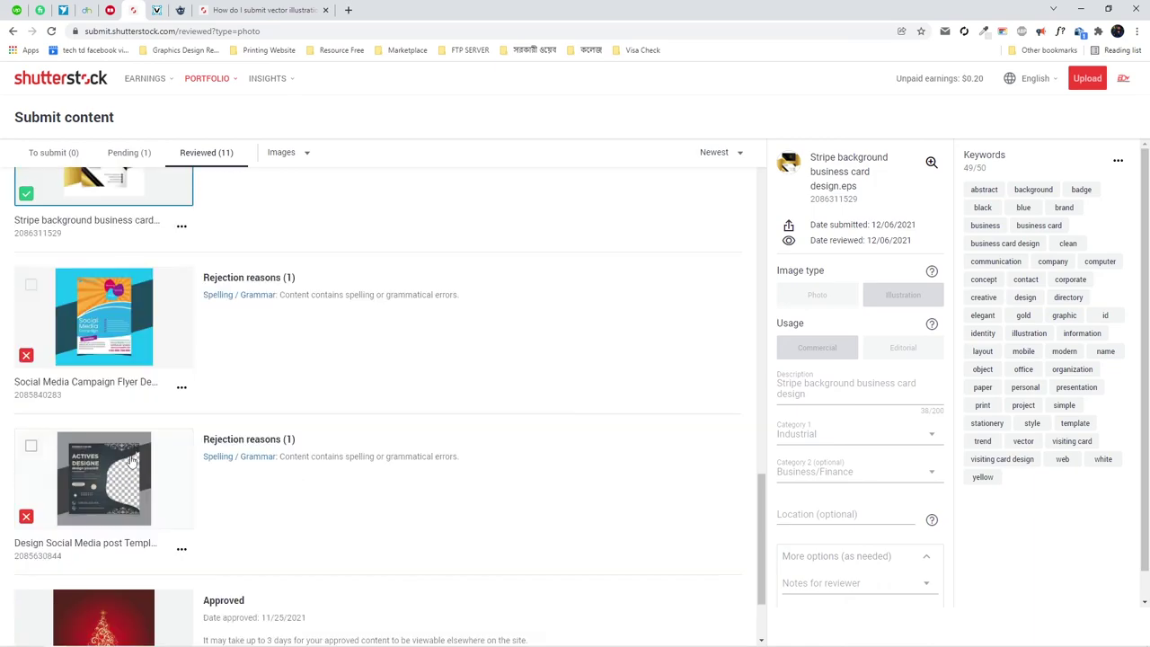
{"action": "left_click", "coordinate": [106, 340]}
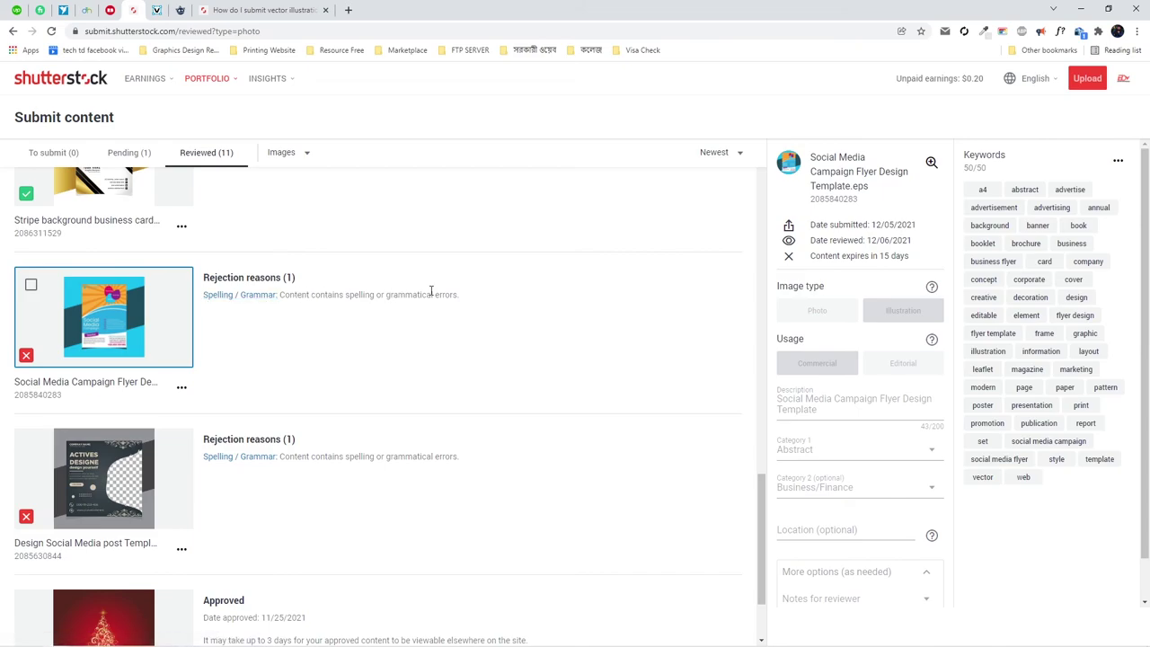
{"action": "scroll", "coordinate": [268, 347], "scroll_direction": "down", "scroll_amount": 2}
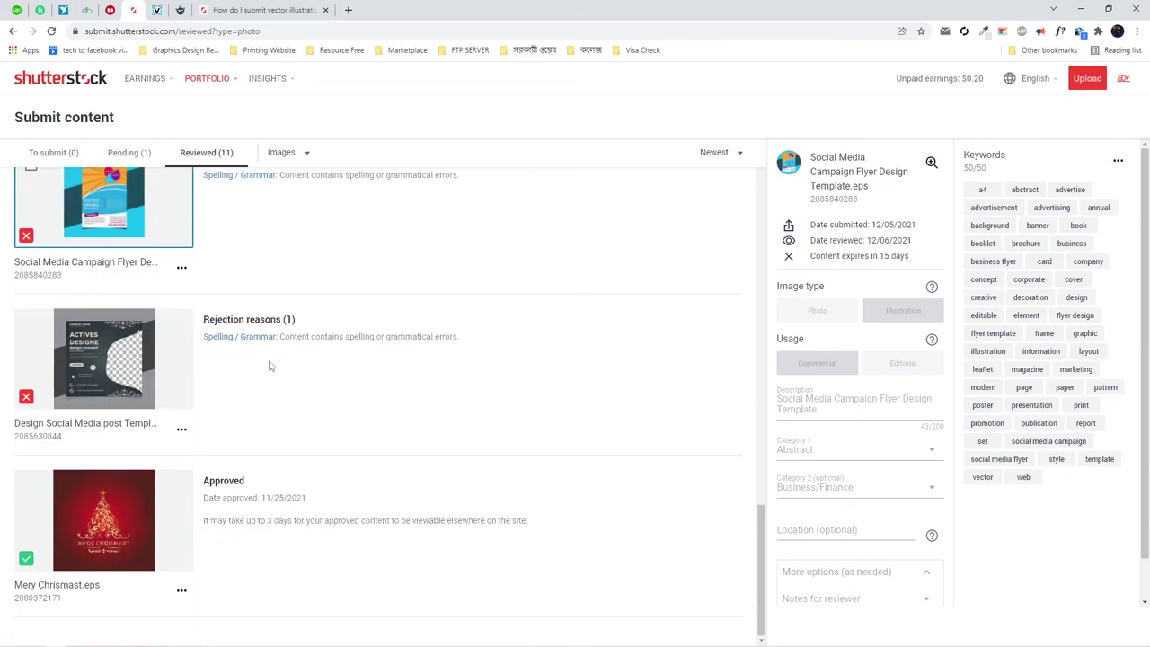
{"action": "left_click", "coordinate": [135, 320]}
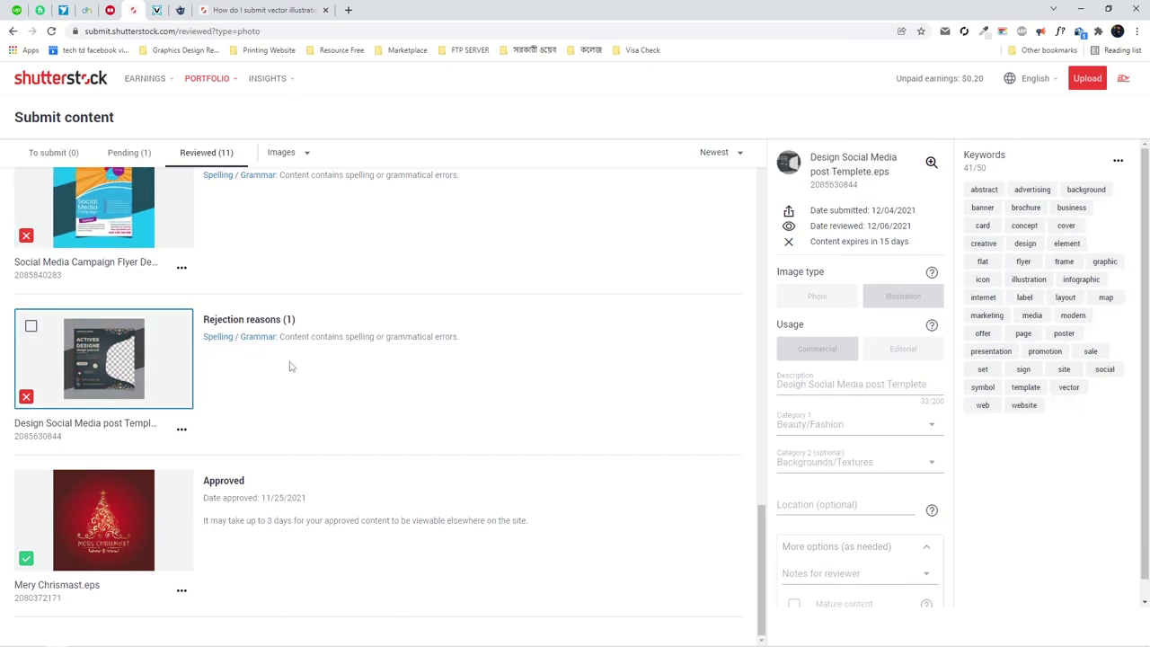
{"action": "scroll", "coordinate": [180, 402], "scroll_direction": "up", "scroll_amount": 2}
{"action": "scroll", "coordinate": [172, 402], "scroll_direction": "up", "scroll_amount": 10}
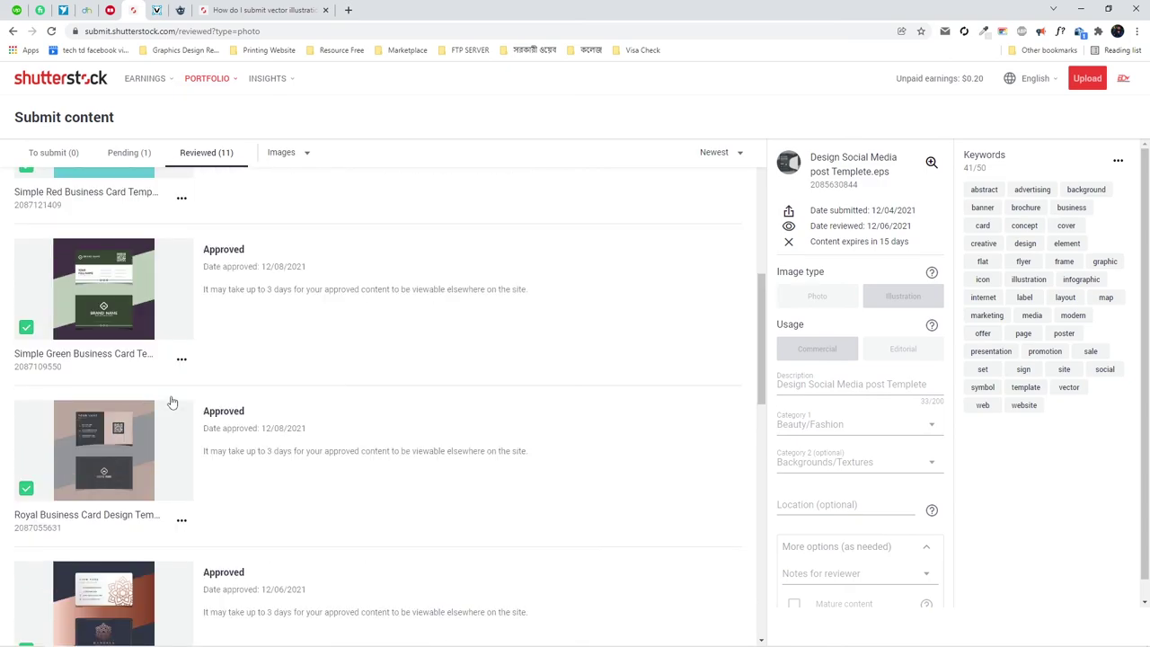
{"action": "scroll", "coordinate": [172, 402], "scroll_direction": "up", "scroll_amount": 5}
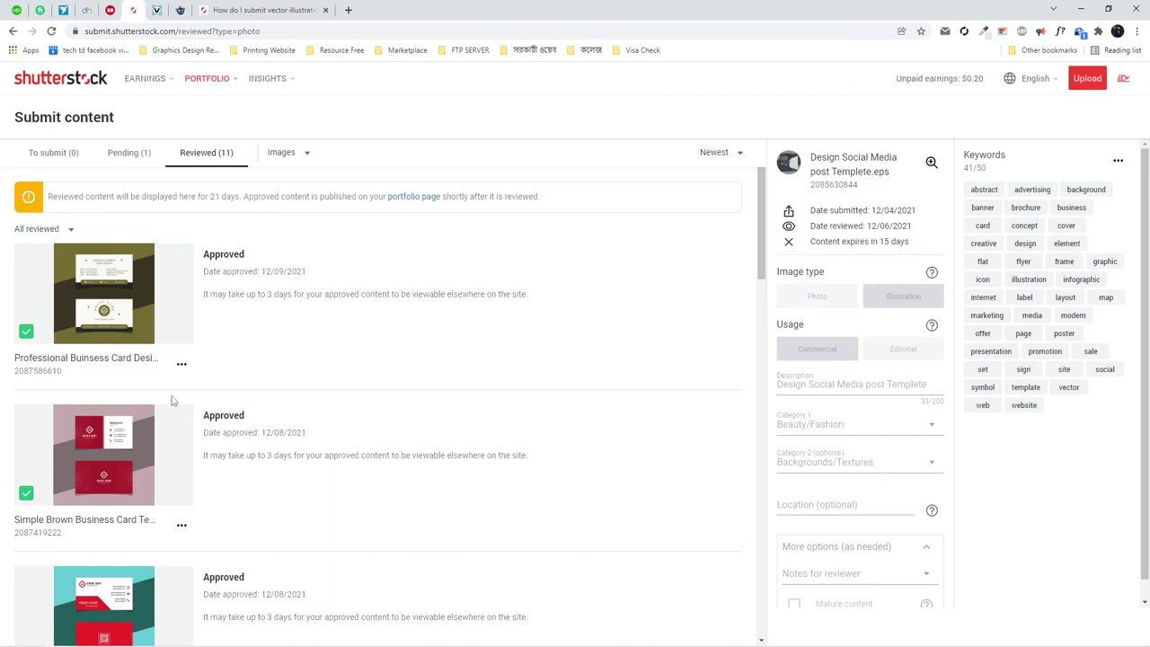
Step: Switch to Illustrator and examine the text on the front and back of the red business card up close
{"action": "left_click", "coordinate": [76, 638]}
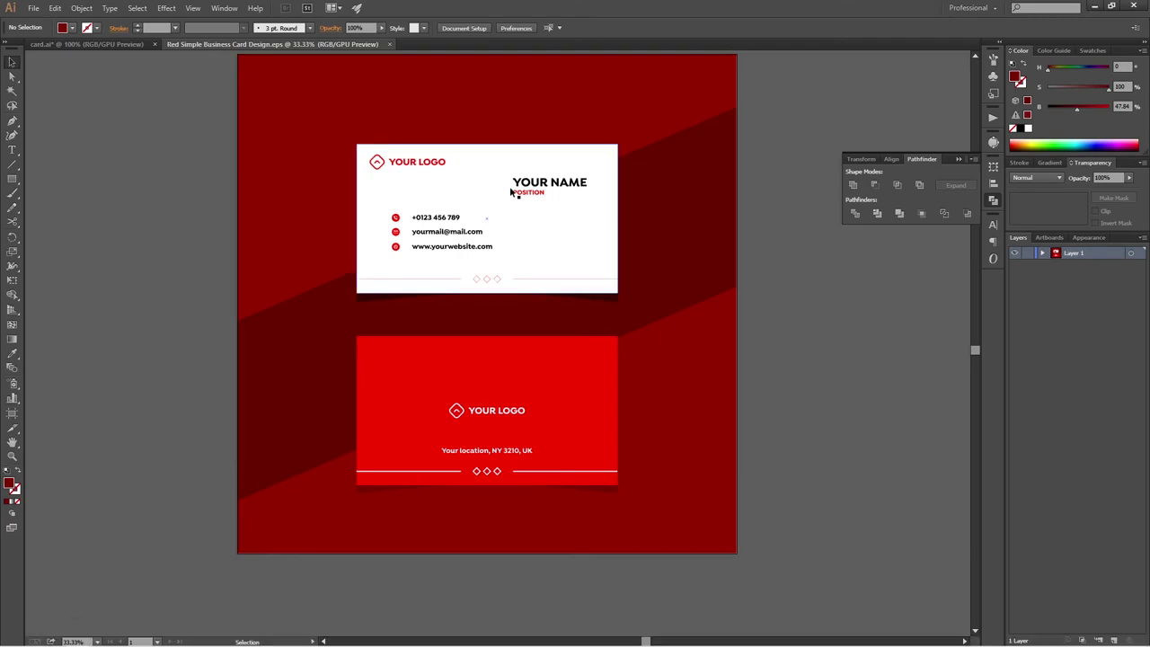
{"action": "scroll", "coordinate": [436, 223], "scroll_direction": "up", "scroll_amount": 3, "text": "alt"}
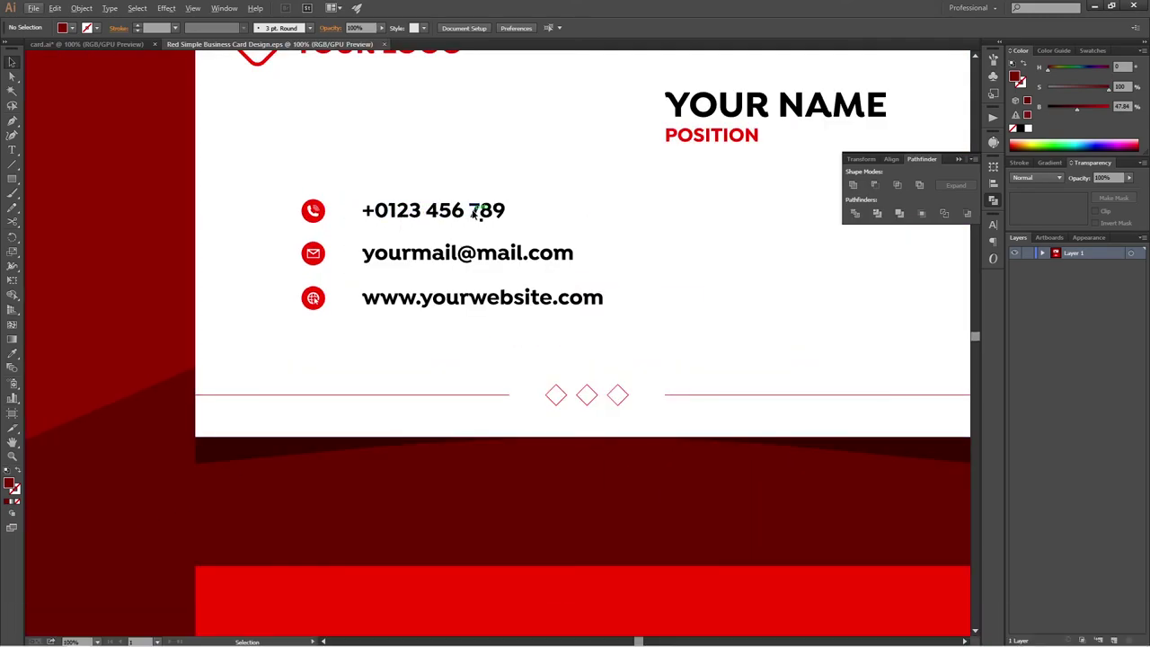
{"action": "left_click_drag", "start_coordinate": [639, 133], "coordinate": [622, 321]}
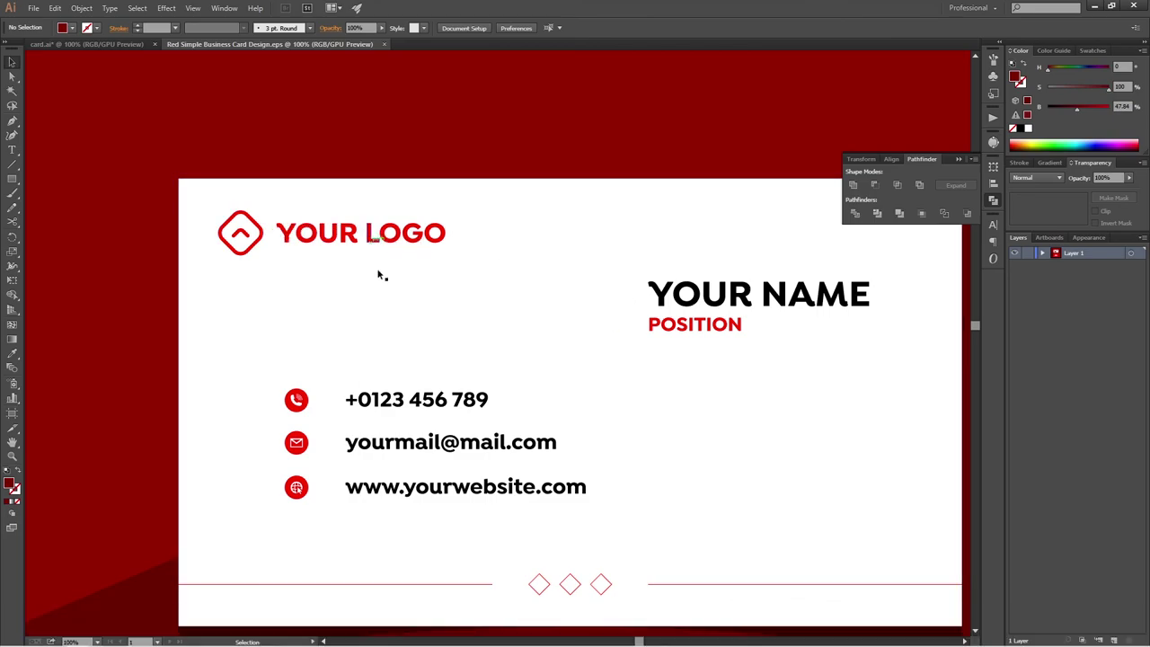
{"action": "left_click_drag", "start_coordinate": [370, 259], "coordinate": [372, 179]}
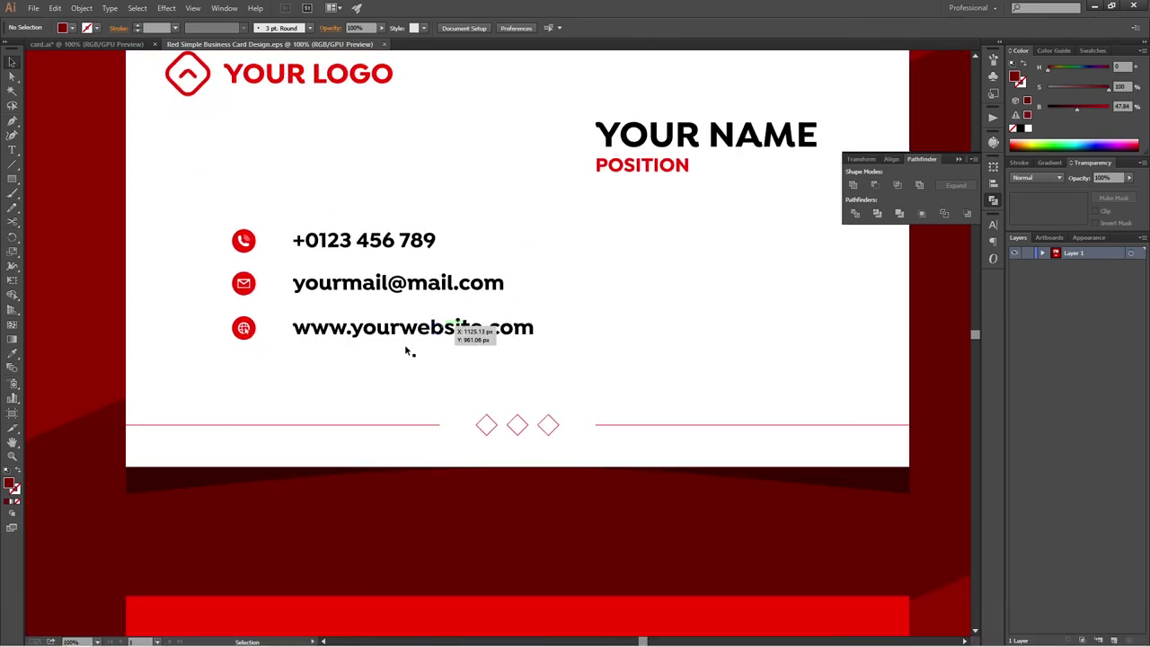
{"action": "scroll", "coordinate": [470, 372], "scroll_direction": "down", "scroll_amount": 2}
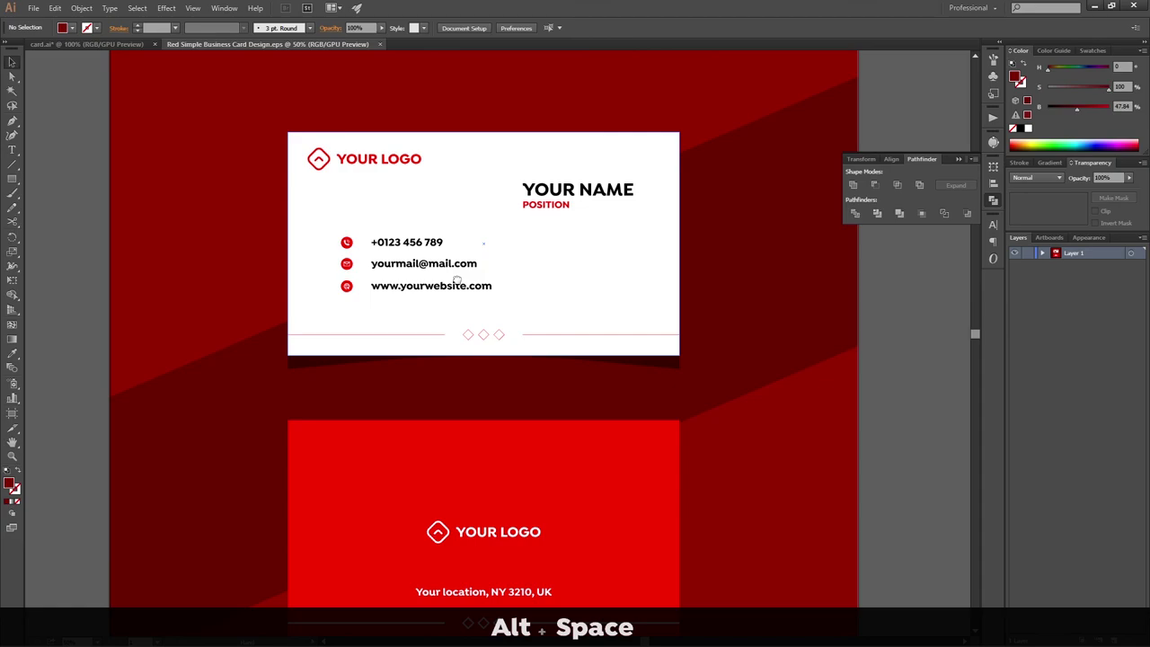
{"action": "scroll", "coordinate": [457, 280], "scroll_direction": "down", "scroll_amount": 2}
{"action": "scroll", "coordinate": [506, 527], "scroll_direction": "up", "scroll_amount": 2}
{"action": "left_click_drag", "start_coordinate": [495, 491], "coordinate": [469, 383]}
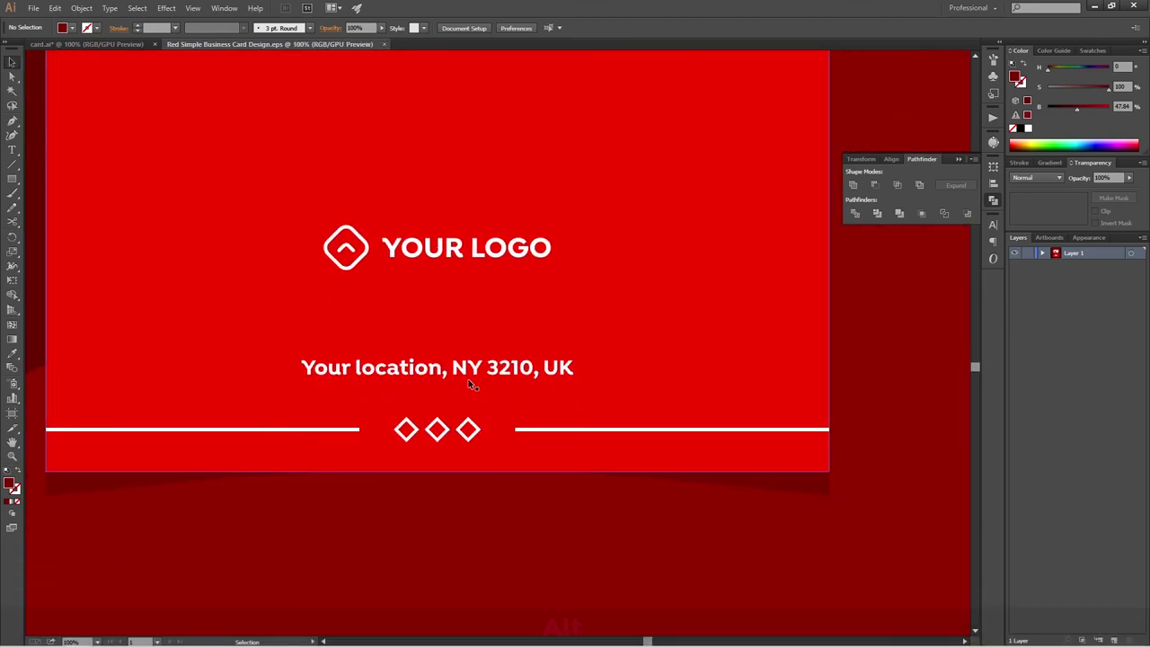
{"action": "scroll", "coordinate": [469, 384], "scroll_direction": "down", "scroll_amount": 4}
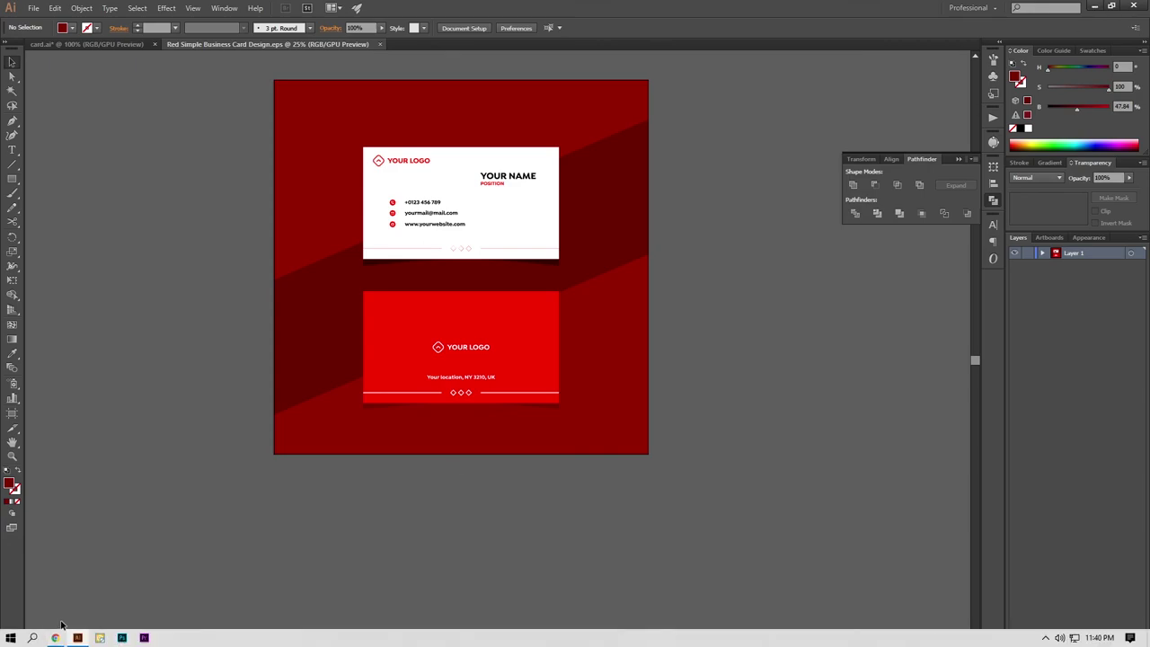
Step: Return to Chrome to check Shutterstock's pending submissions, and minimize both Chrome and Illustrator to show the desktop
{"action": "left_click", "coordinate": [54, 638]}
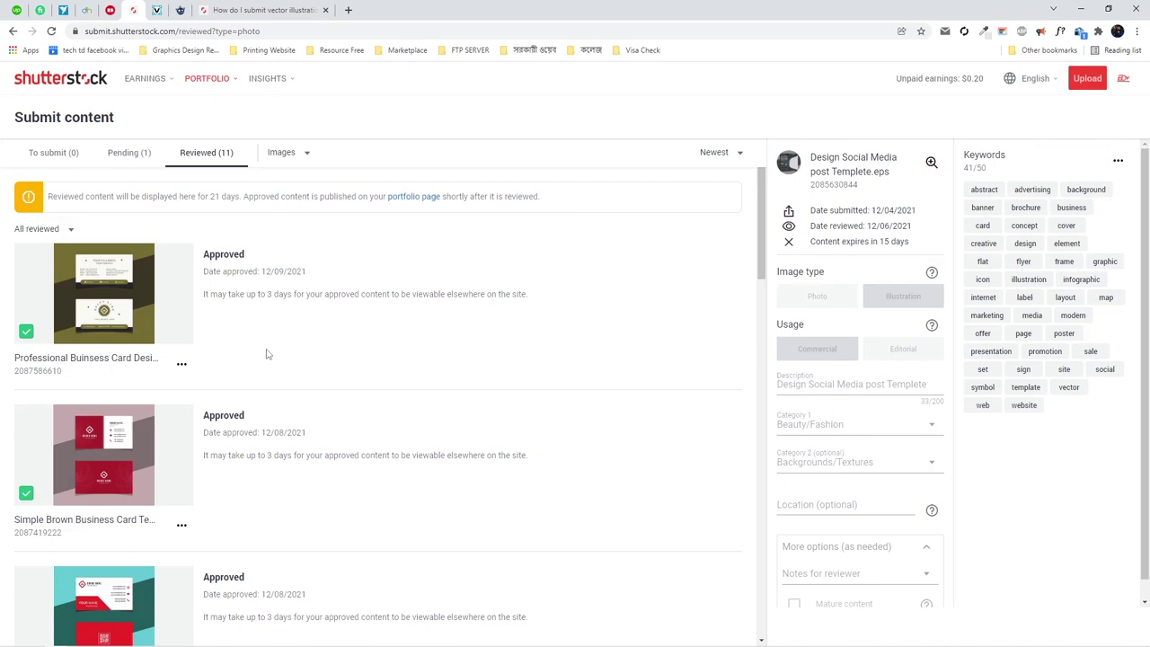
{"action": "left_click", "coordinate": [143, 152]}
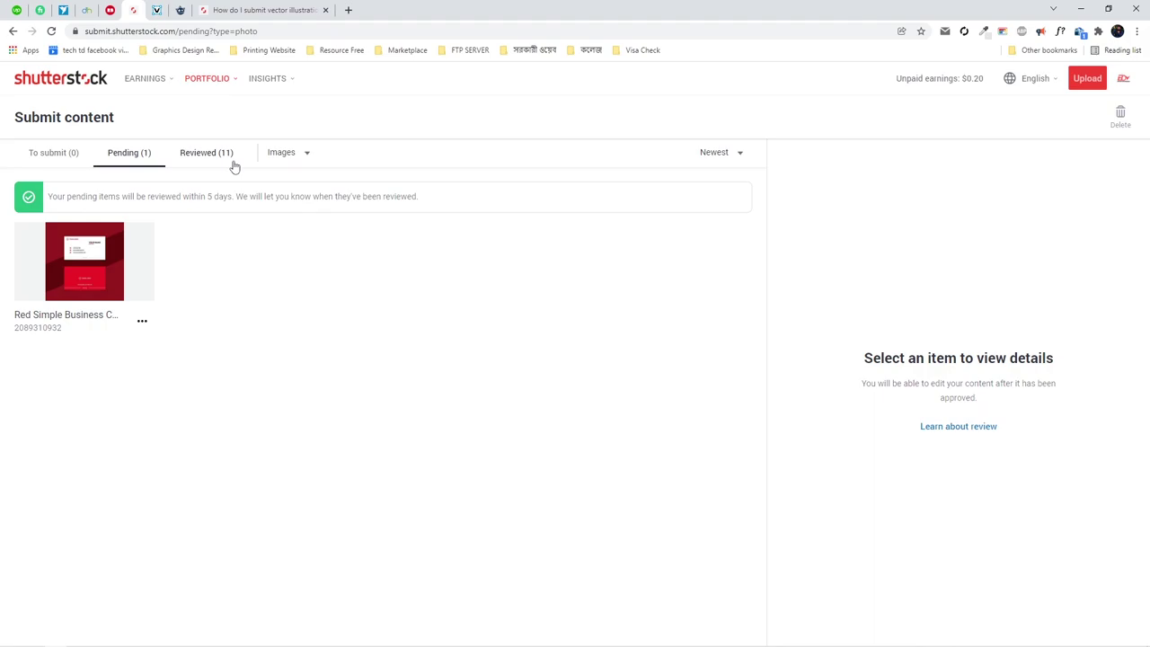
{"action": "left_click", "coordinate": [1081, 8]}
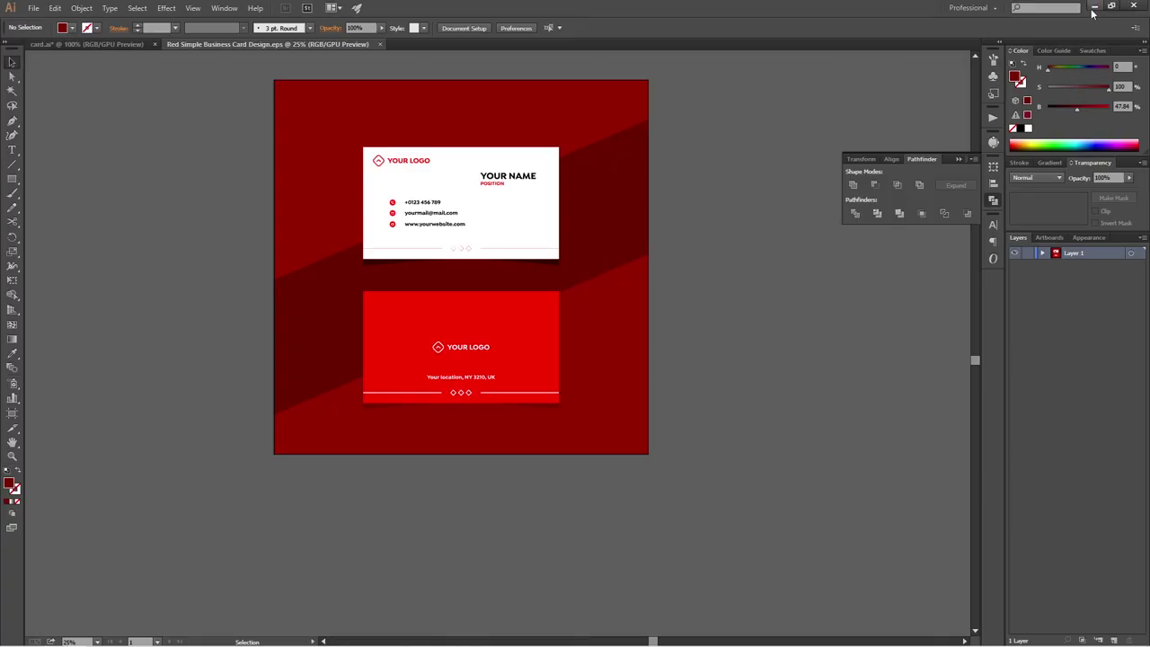
{"action": "left_click", "coordinate": [1094, 7]}
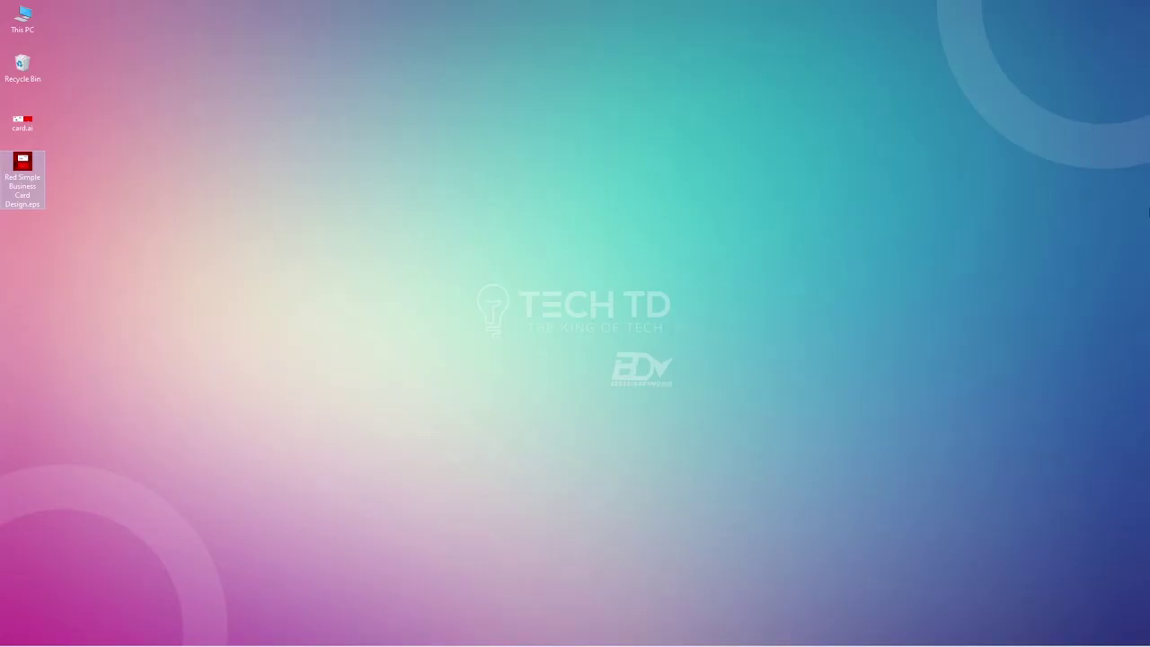